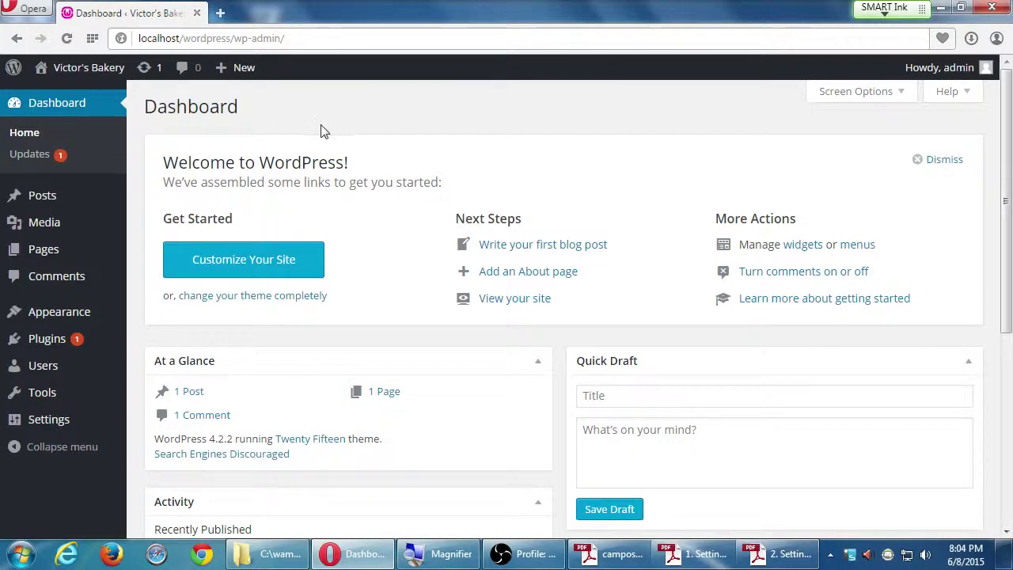
# Close the dashboard browser window, the setup PDF and the C:\wamp\www Explorer window
pyautogui.click(1004, 7)
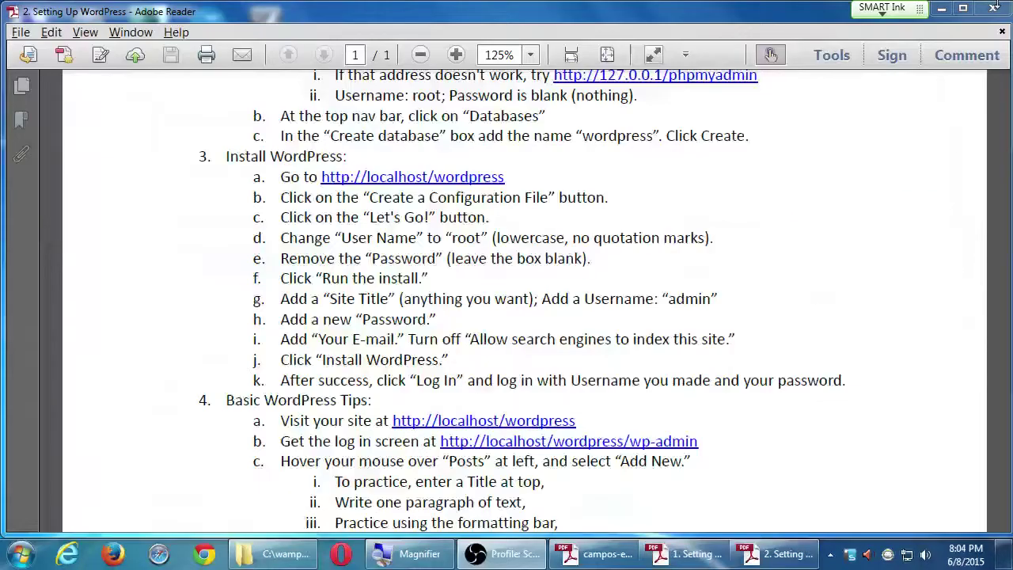
pyautogui.click(991, 10)
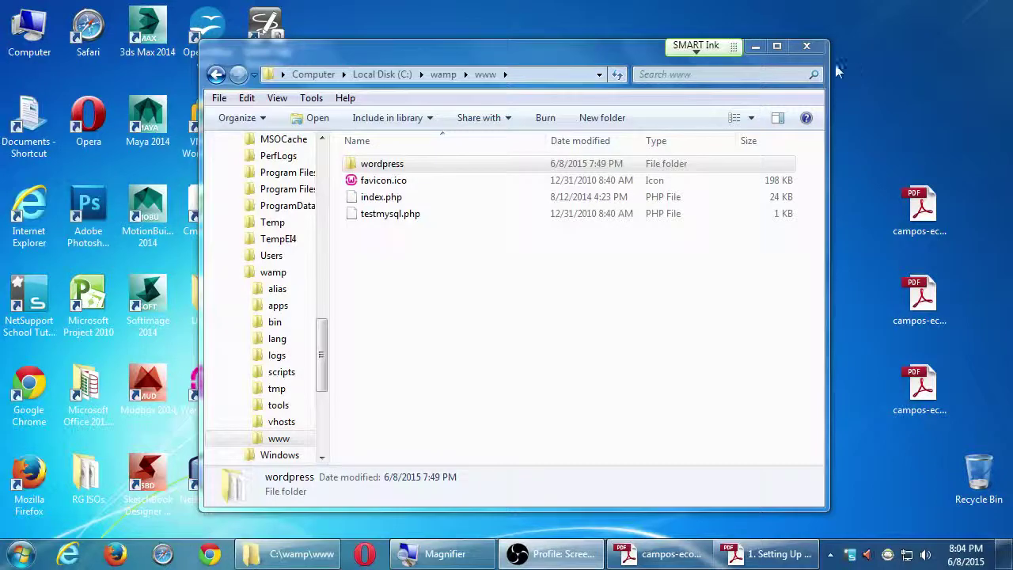
pyautogui.click(808, 45)
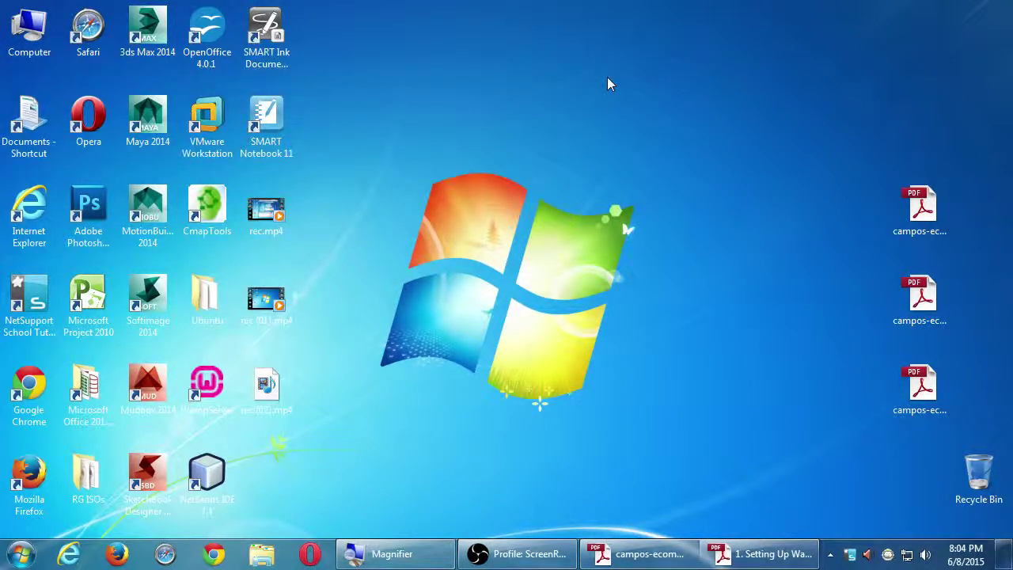
# Turn on screen magnification and launch Firefox from the taskbar
pyautogui.press('super+plus')
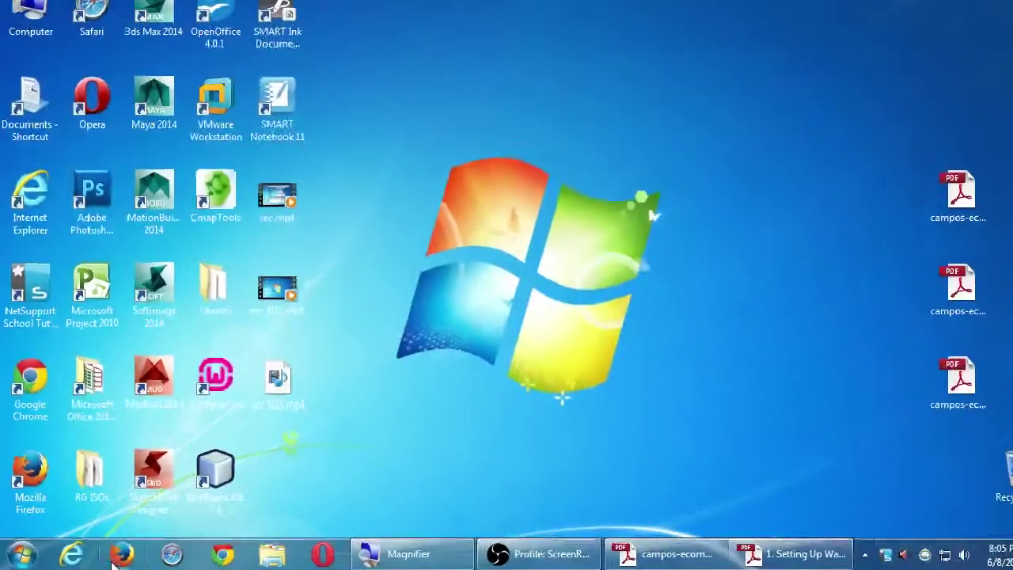
pyautogui.click(235, 538)
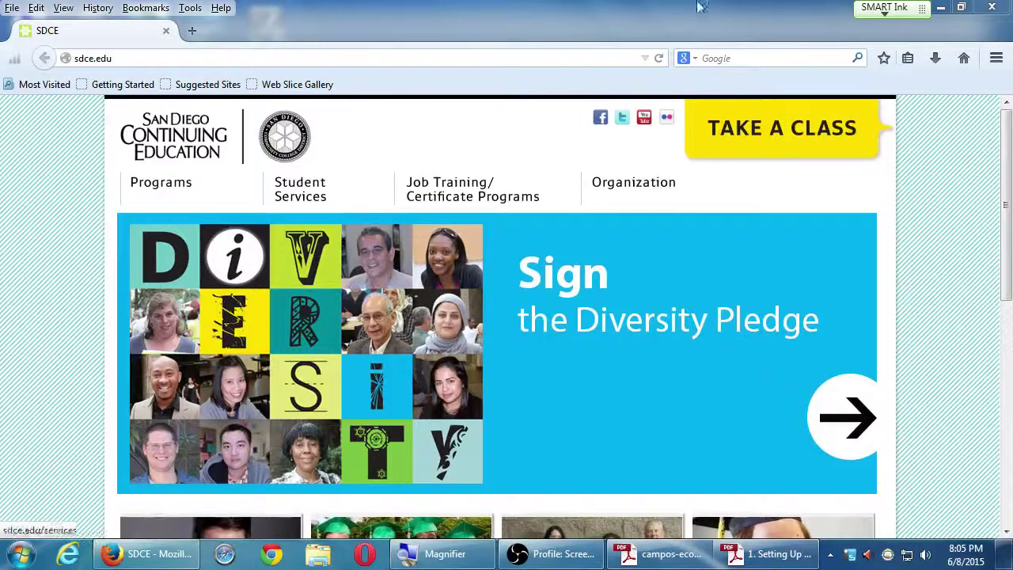
# Hide Firefox's menu bar and select the current web address
pyautogui.rightClick(405, 32)
pyautogui.click(443, 81)
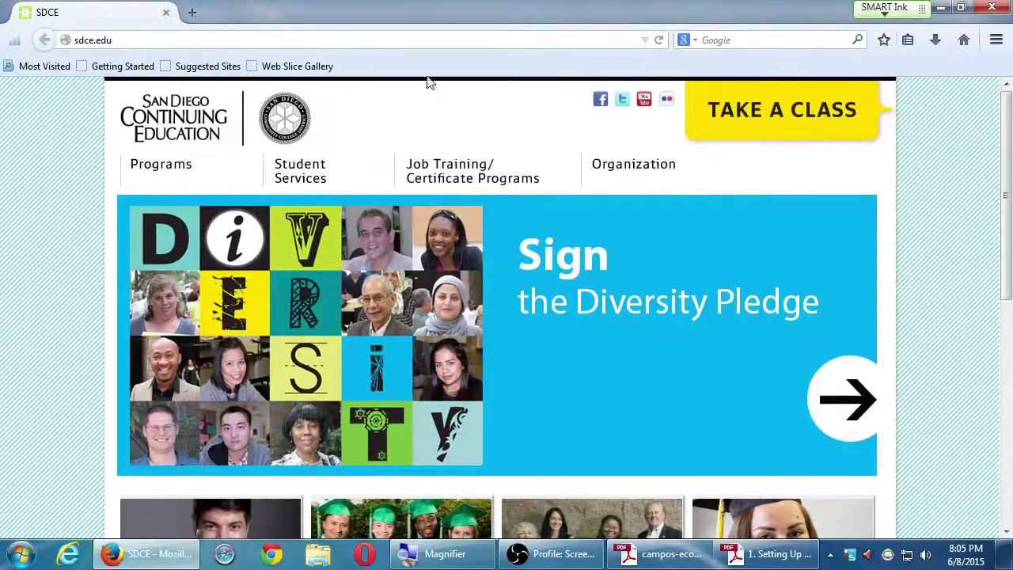
pyautogui.click(326, 34)
pyautogui.press('super+plus')
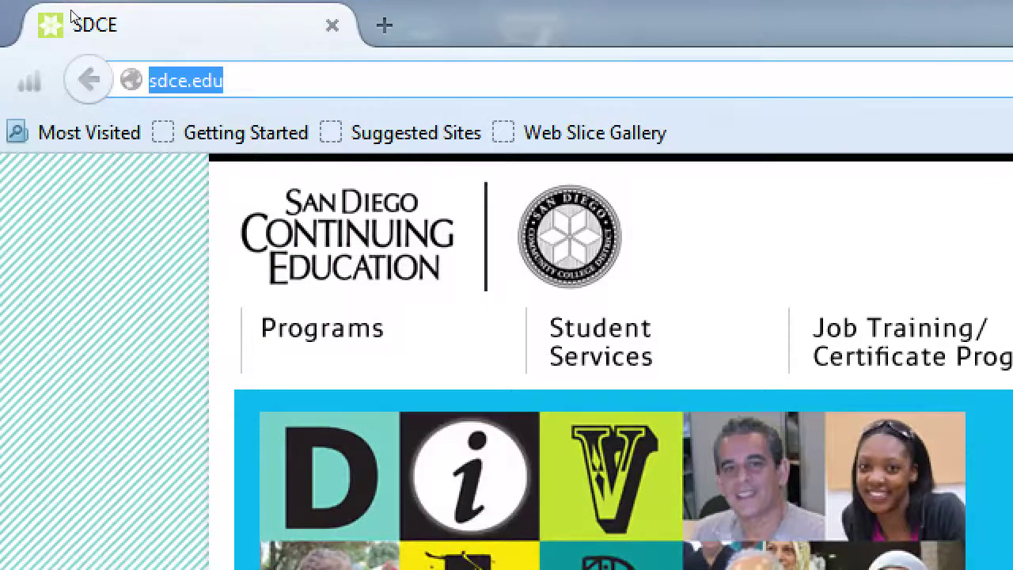
pyautogui.write('htt')
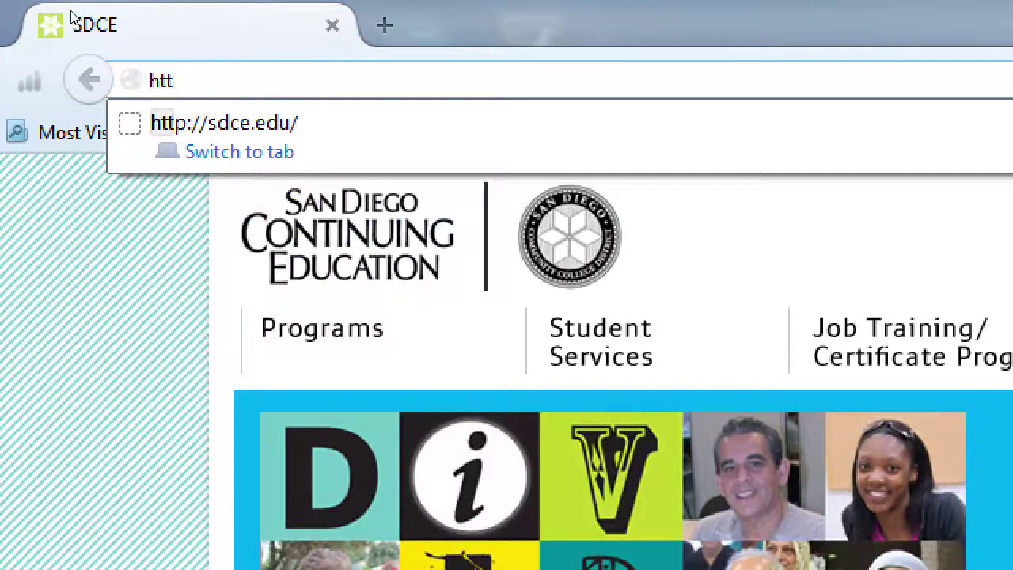
pyautogui.write('p://loclahos')
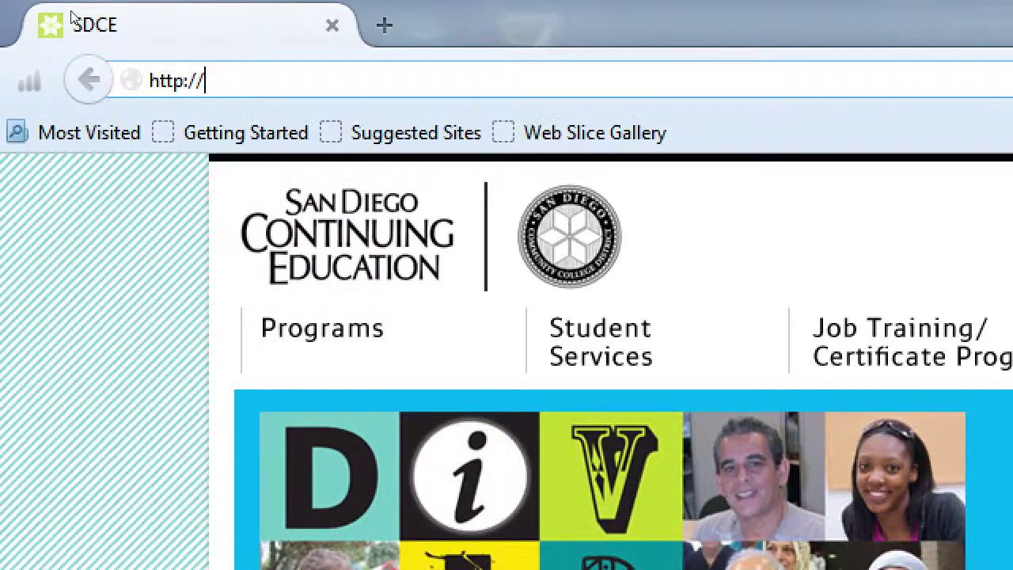
pyautogui.press('BackSpace')
pyautogui.press('BackSpace')
pyautogui.press('BackSpace')
pyautogui.press('BackSpace')
pyautogui.press('BackSpace')
pyautogui.write('alhost/')
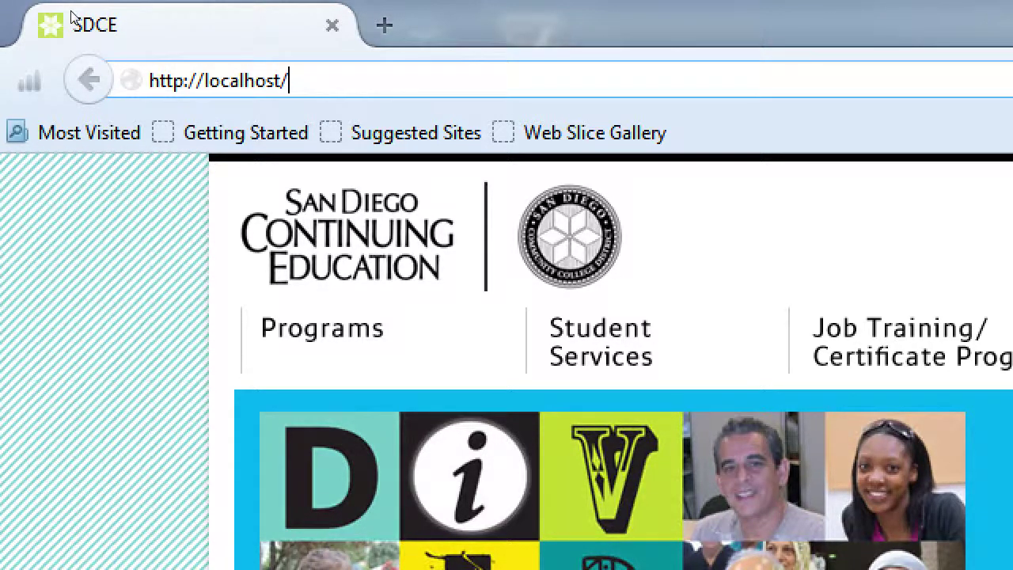
pyautogui.write('wordpress')
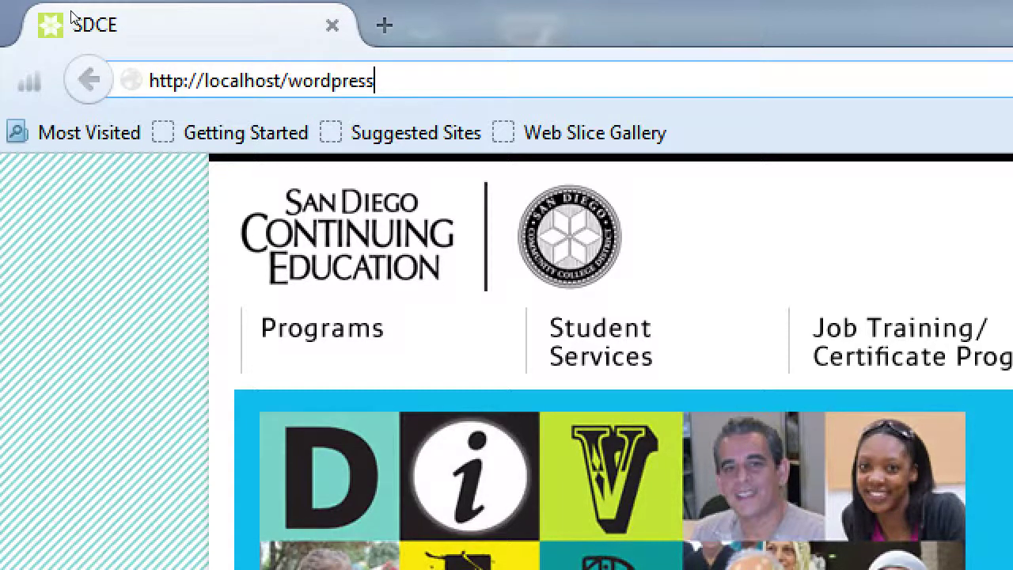
pyautogui.press('Return')
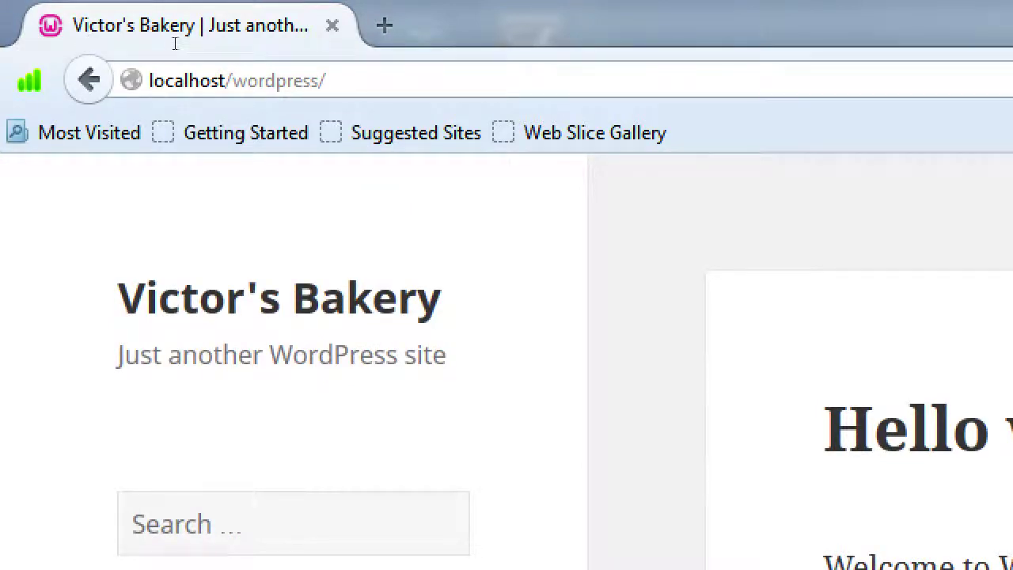
pyautogui.hotkey('ctrl', 'l')
pyautogui.press('End')
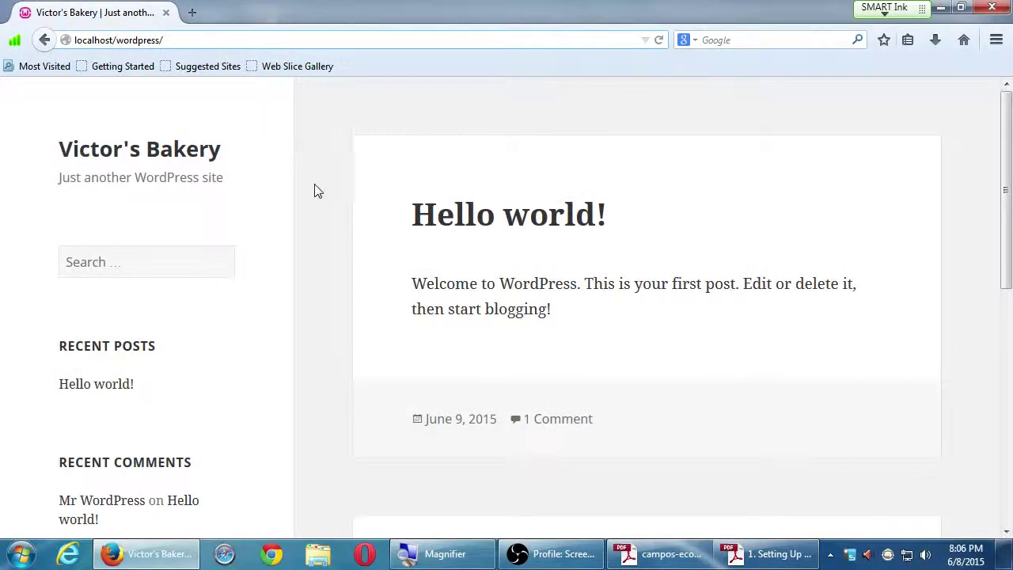
pyautogui.scroll(-5, 314, 198)
pyautogui.scroll(6, 321, 218)
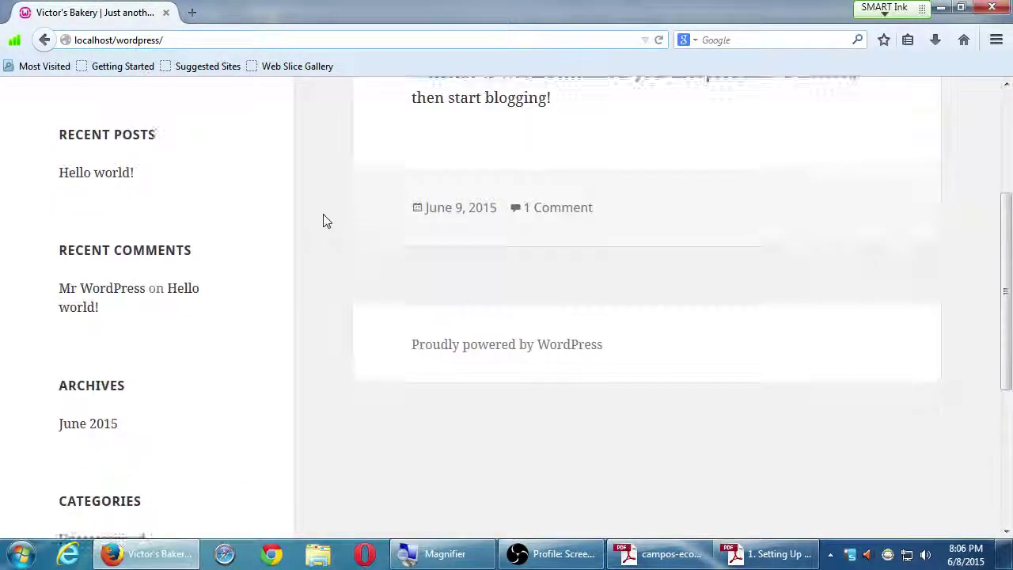
pyautogui.click(314, 131)
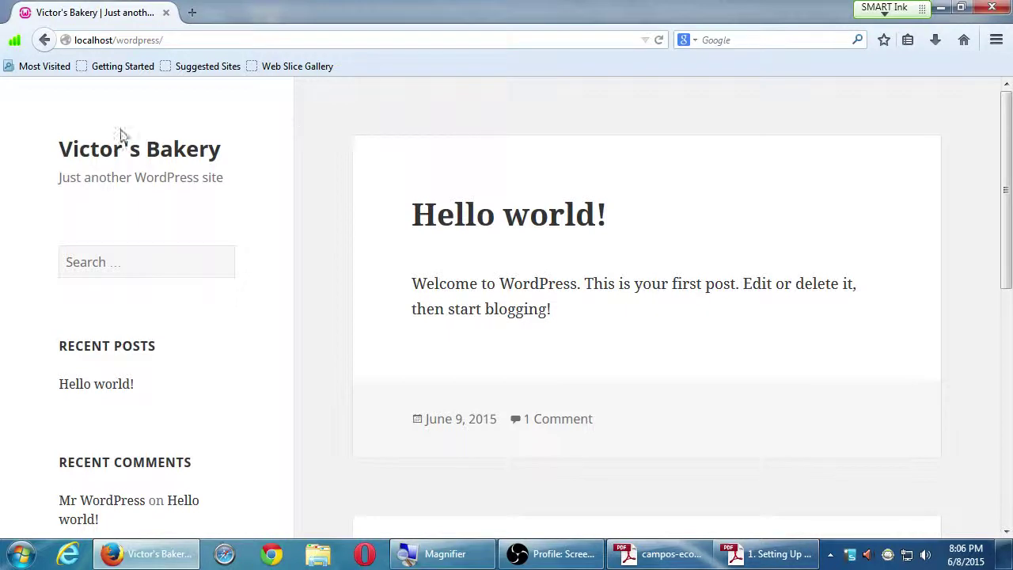
pyautogui.scroll(-6, 377, 265)
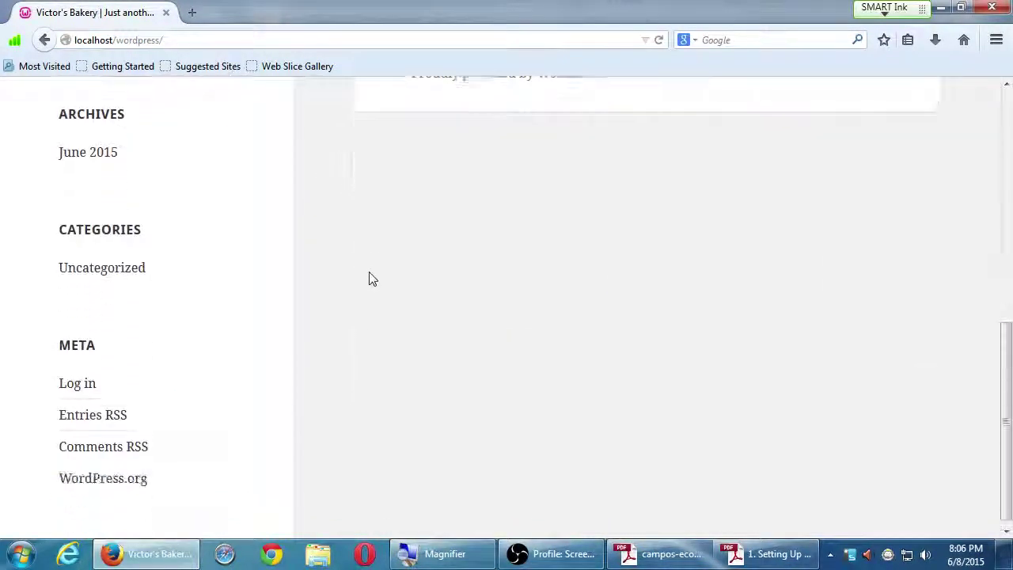
pyautogui.scroll(6, 364, 276)
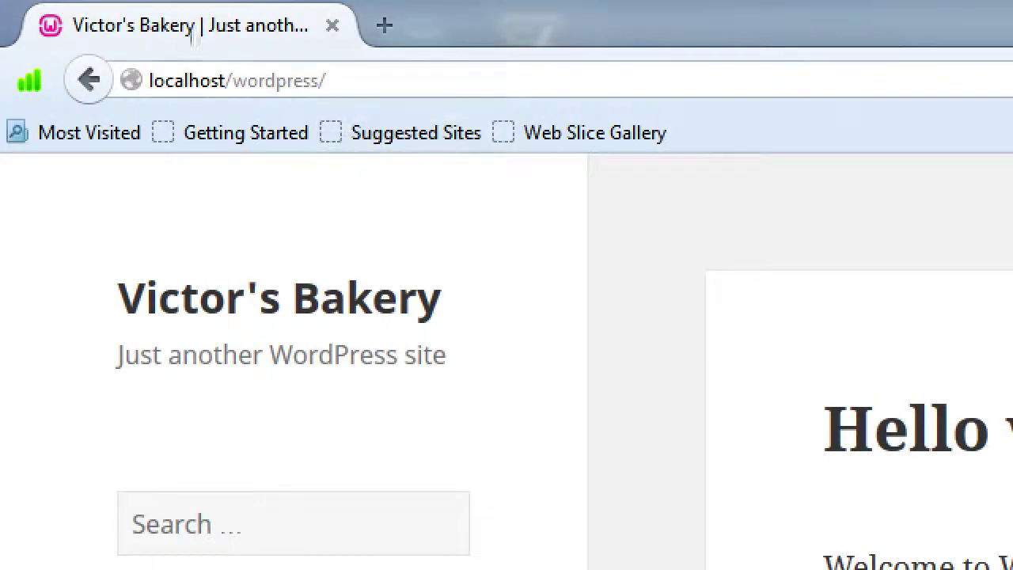
# Append wp-admin to the localhost/wordpress/ address to reach the login page
pyautogui.hotkey('ctrl', 'l')
pyautogui.press('End')
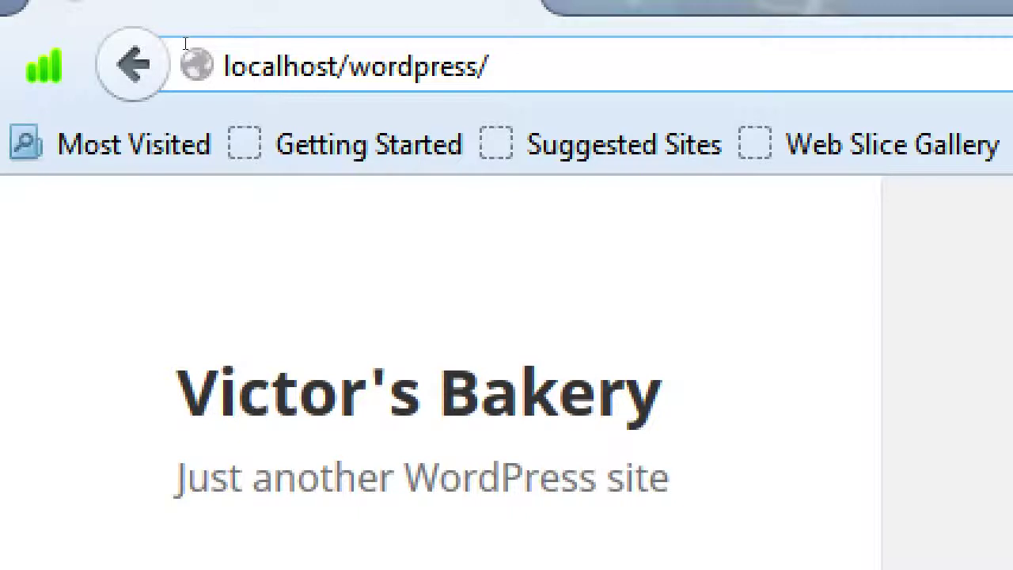
pyautogui.write('wp-admin%2F&reauth=1')
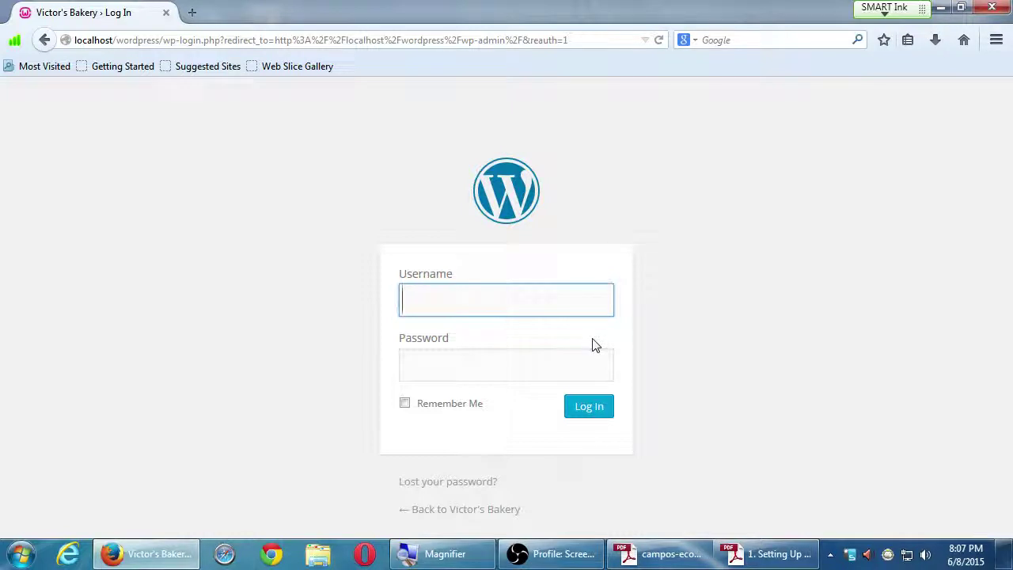
# Widen the WampServer guide, then minimize the syllabus and WampServer PDFs to reveal the desktop
pyautogui.click(807, 559)
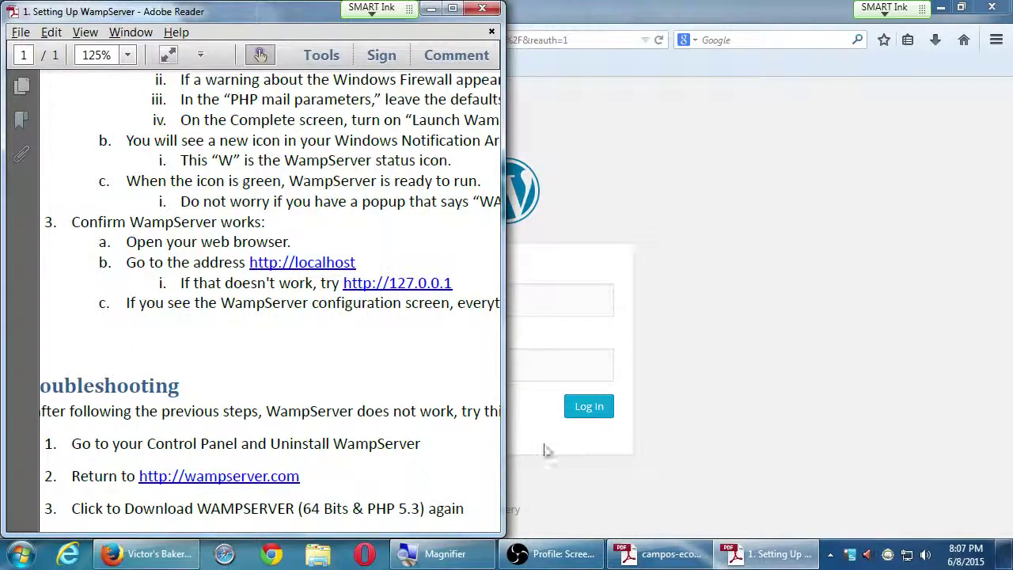
pyautogui.moveTo(509, 448); pyautogui.dragTo(975, 448)
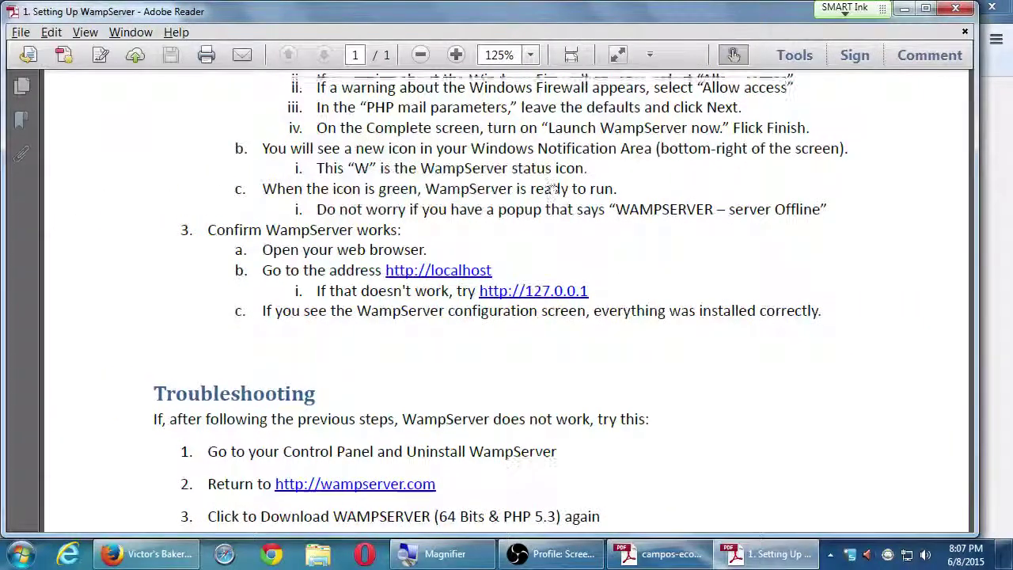
pyautogui.scroll(6, 586, 388)
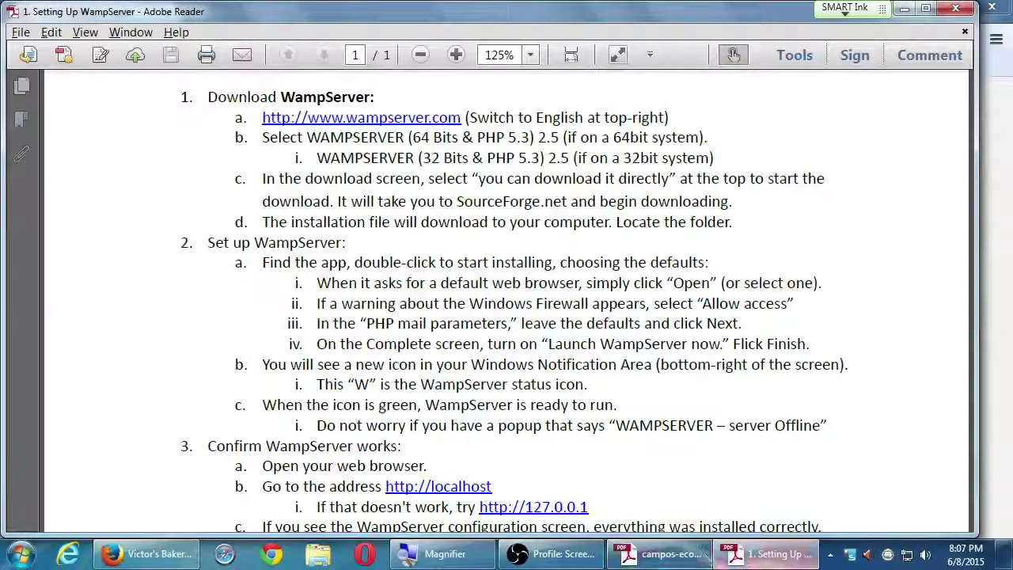
pyautogui.click(670, 556)
pyautogui.click(669, 557)
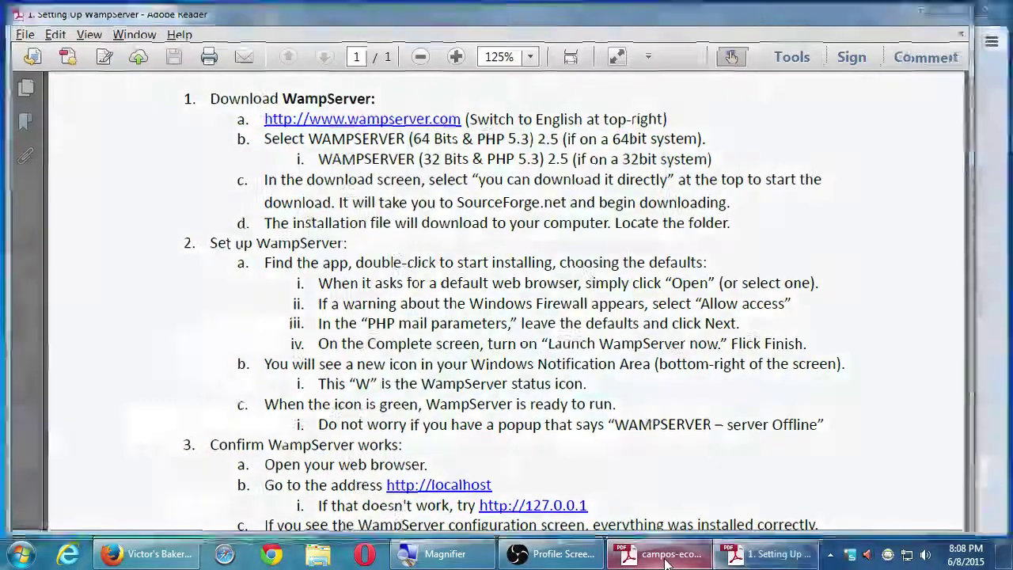
pyautogui.click(772, 554)
# Open the WordPress setup PDF from the desktop and scroll to Install WordPress
pyautogui.click(919, 388)
pyautogui.click(922, 296)
pyautogui.doubleClick(922, 297)
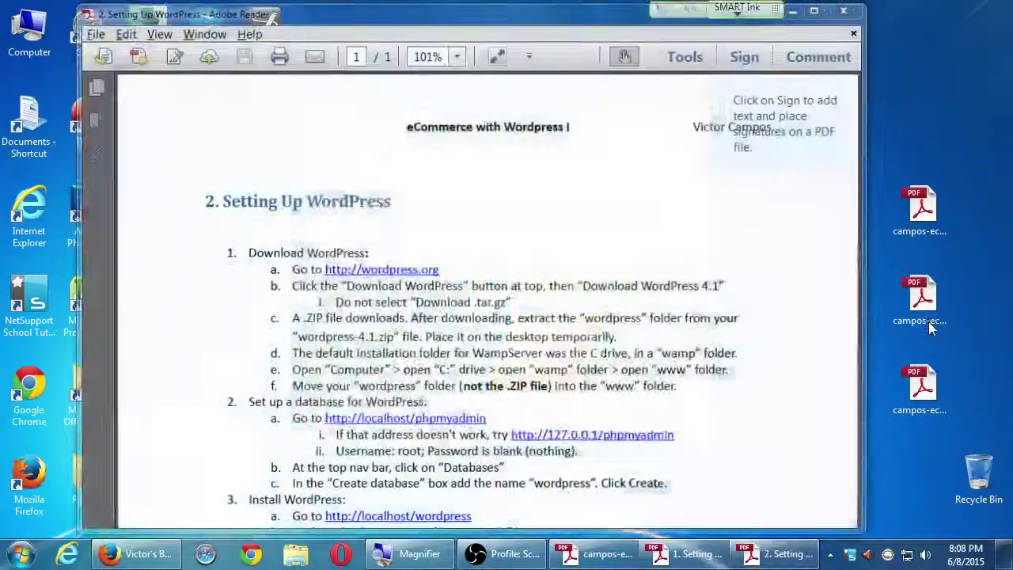
pyautogui.press('Return')
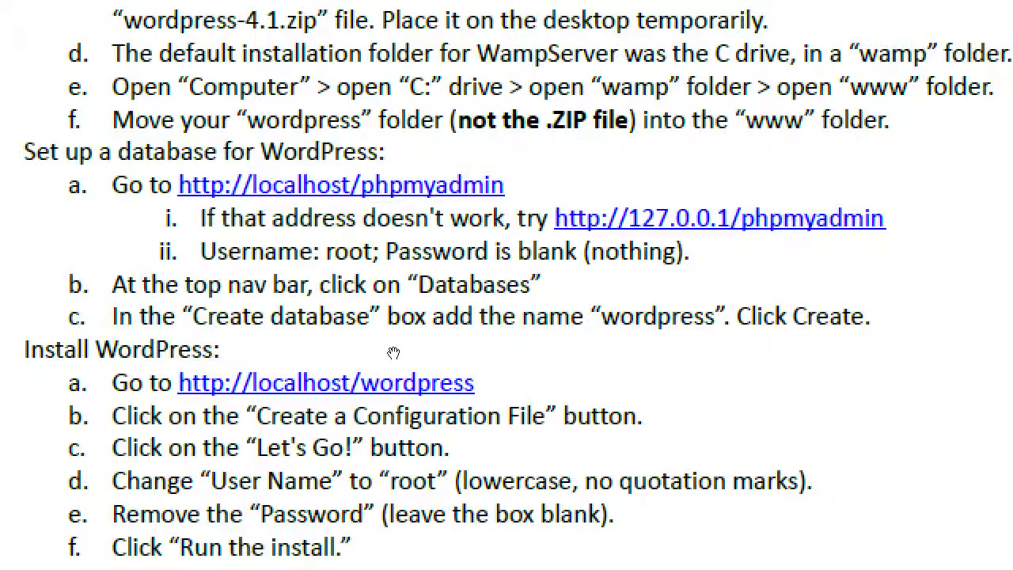
pyautogui.scroll(-4, 452, 444)
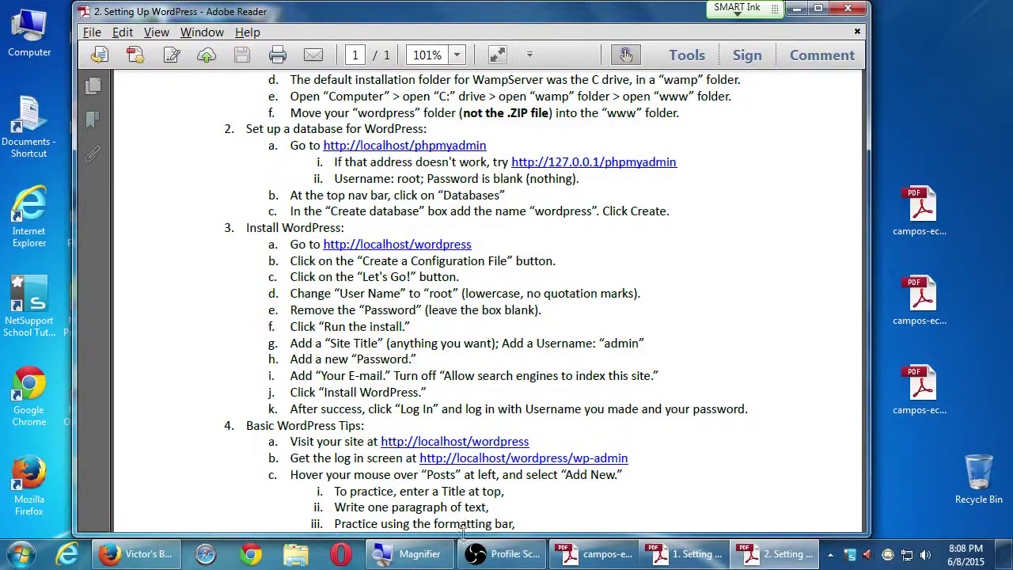
# Log in on the WordPress login page with the admin username and account password
pyautogui.click(150, 554)
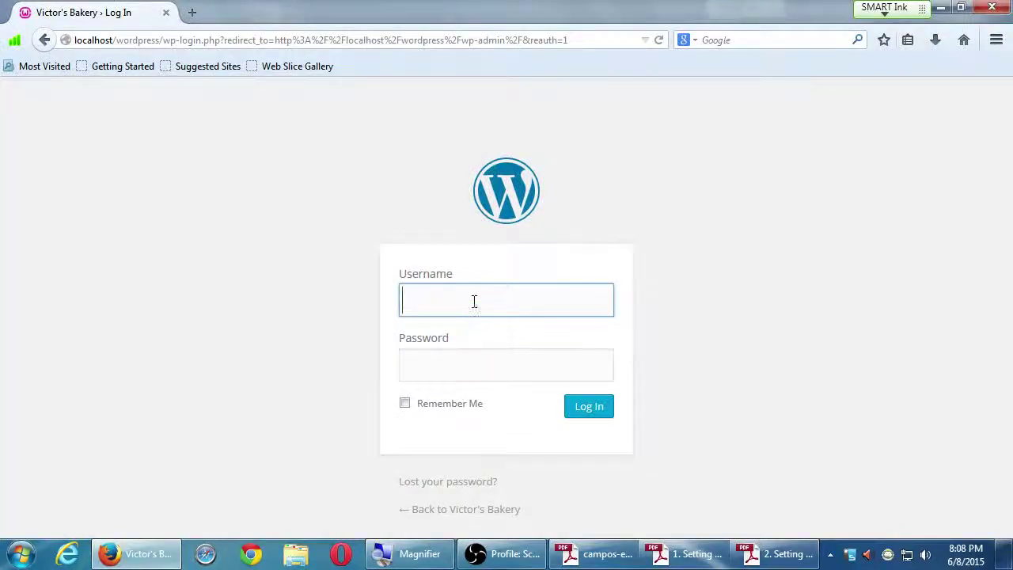
pyautogui.write('admin')
pyautogui.press('Tab')
pyautogui.write('password')
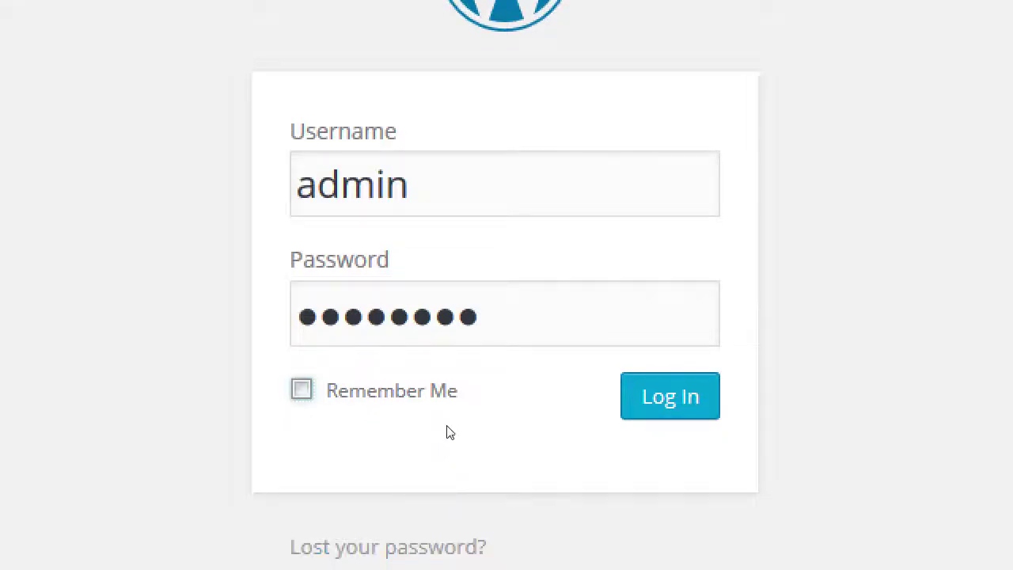
pyautogui.press('Return')
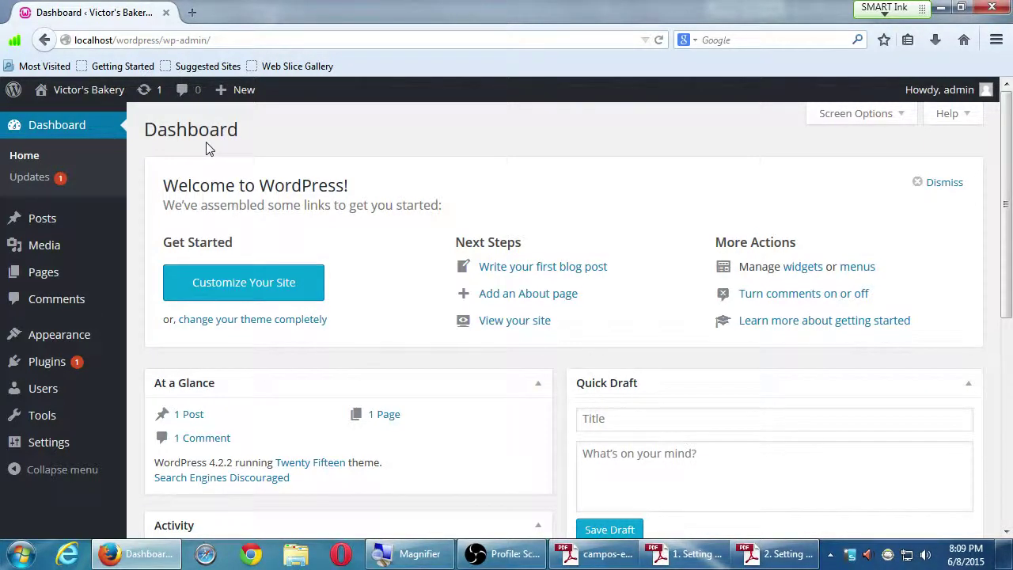
pyautogui.click(766, 554)
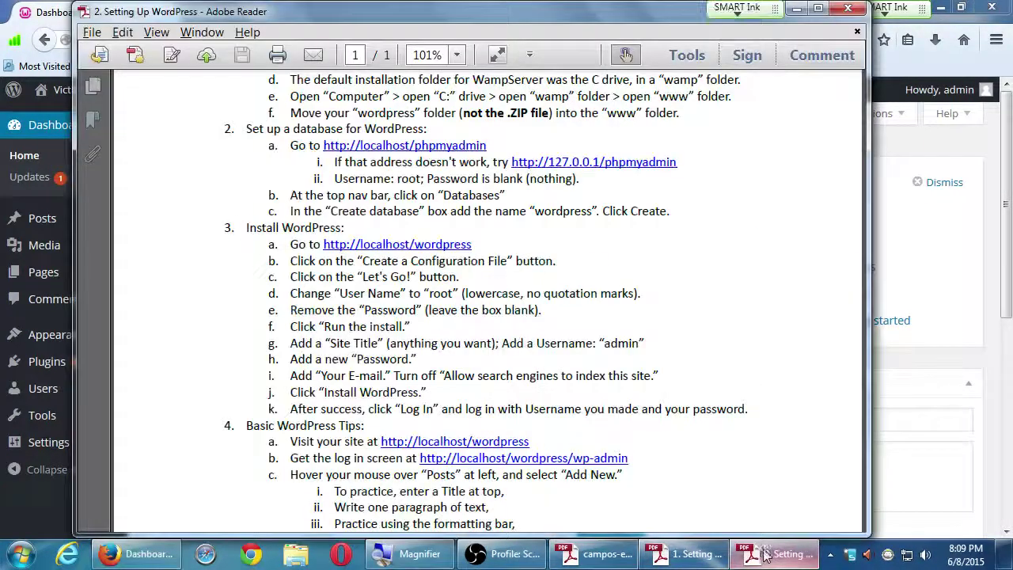
pyautogui.moveTo(669, 439); pyautogui.dragTo(720, 215)
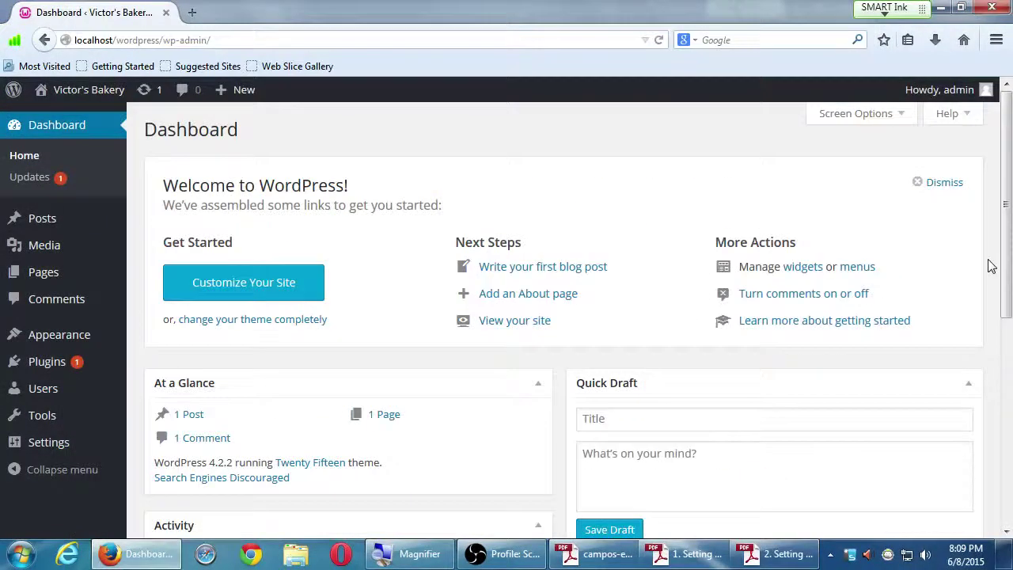
pyautogui.click(991, 267)
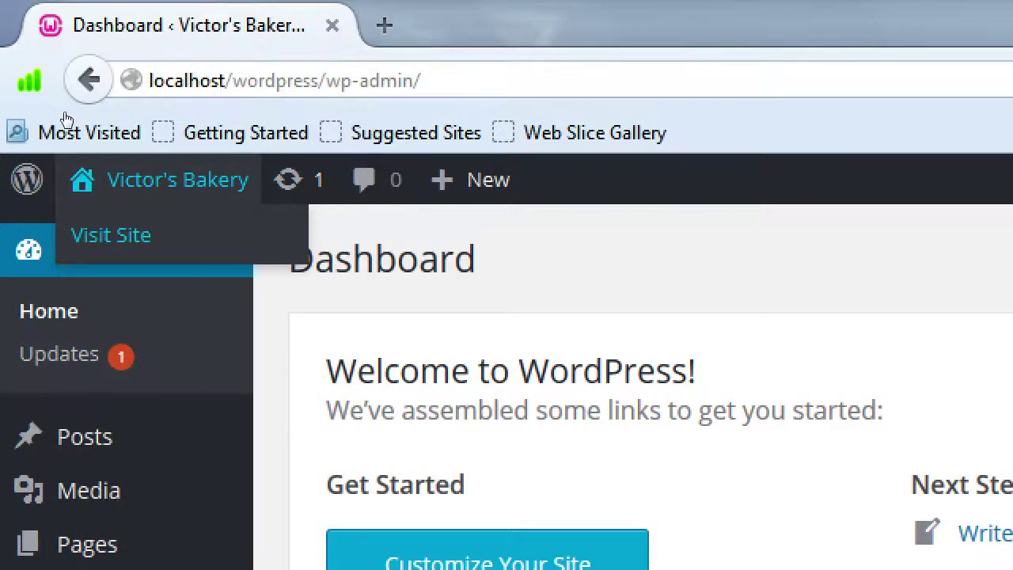
pyautogui.moveTo(241, 136); pyautogui.dragTo(151, 136)
pyautogui.click(183, 170)
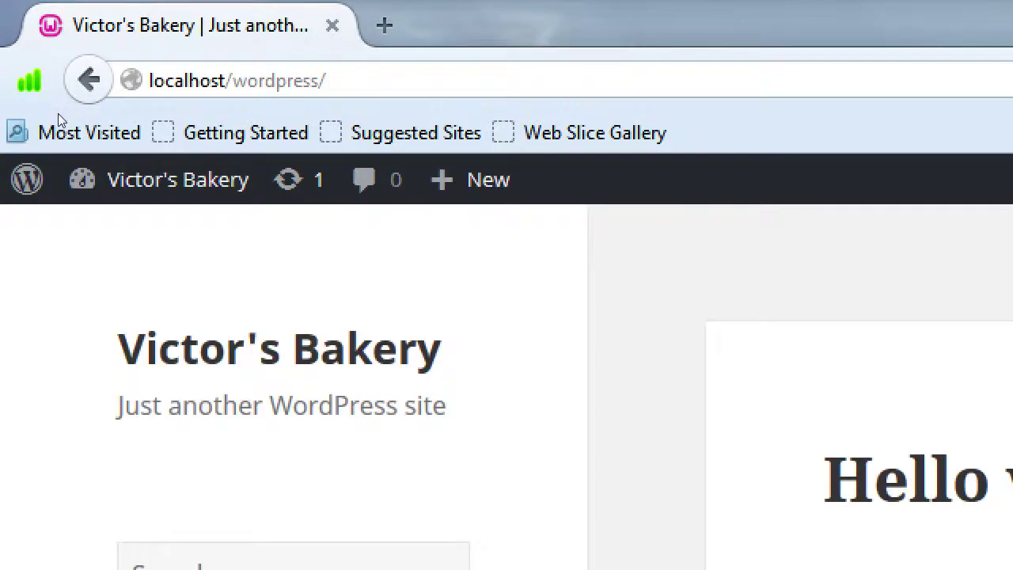
pyautogui.click(172, 42)
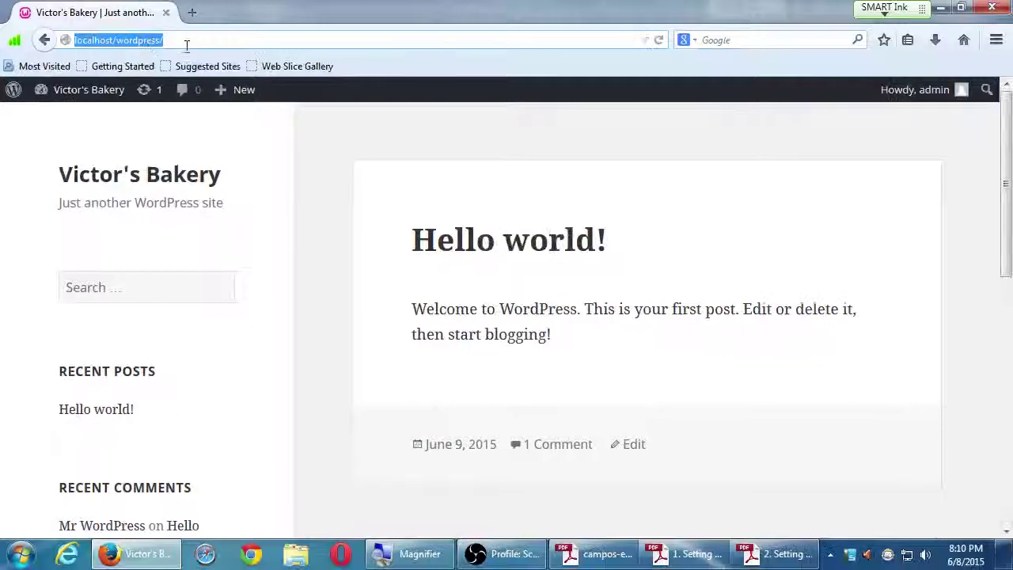
pyautogui.scroll(-4, 321, 355)
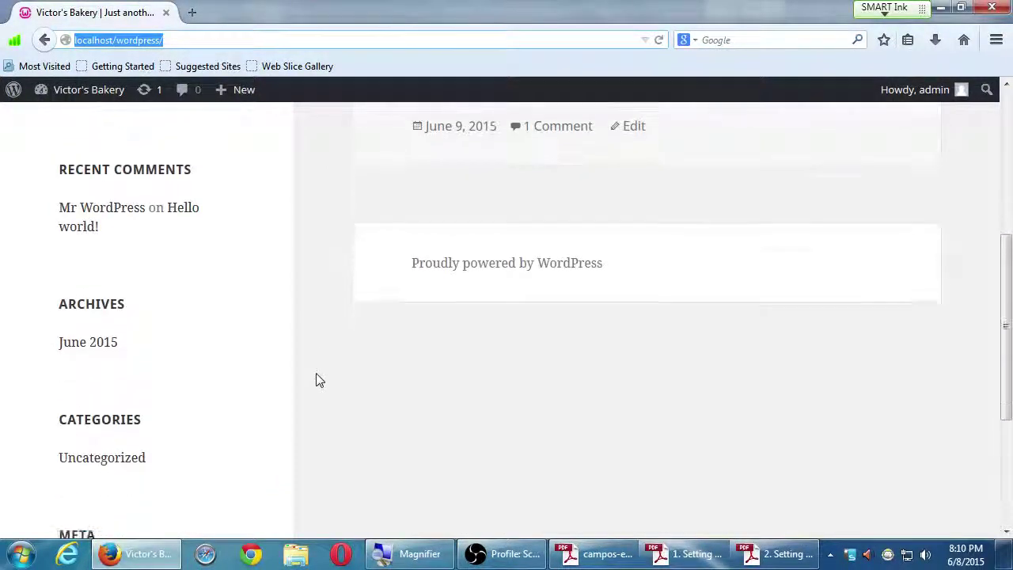
pyautogui.scroll(-3, 320, 388)
pyautogui.scroll(5, 325, 379)
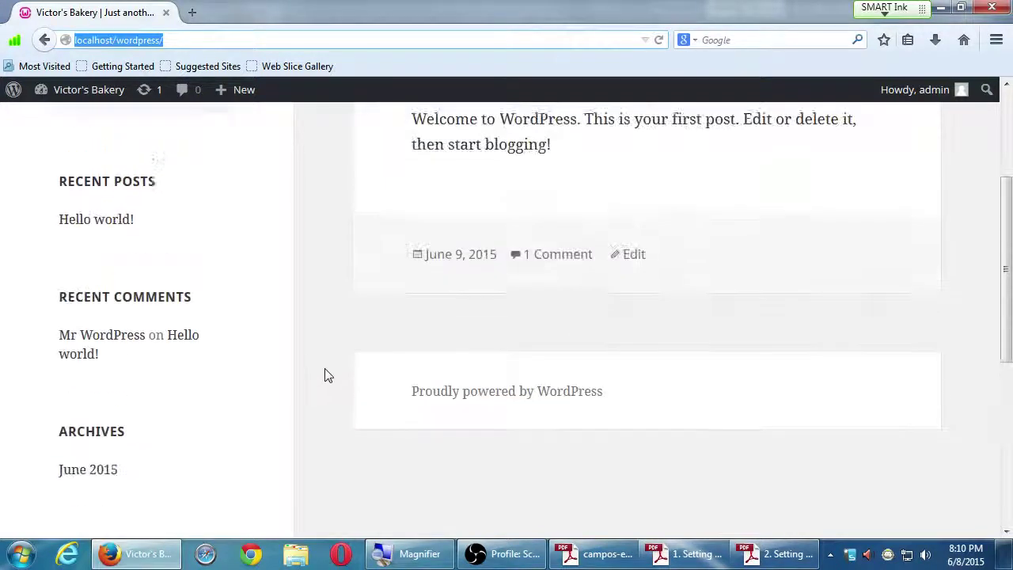
pyautogui.scroll(3, 325, 372)
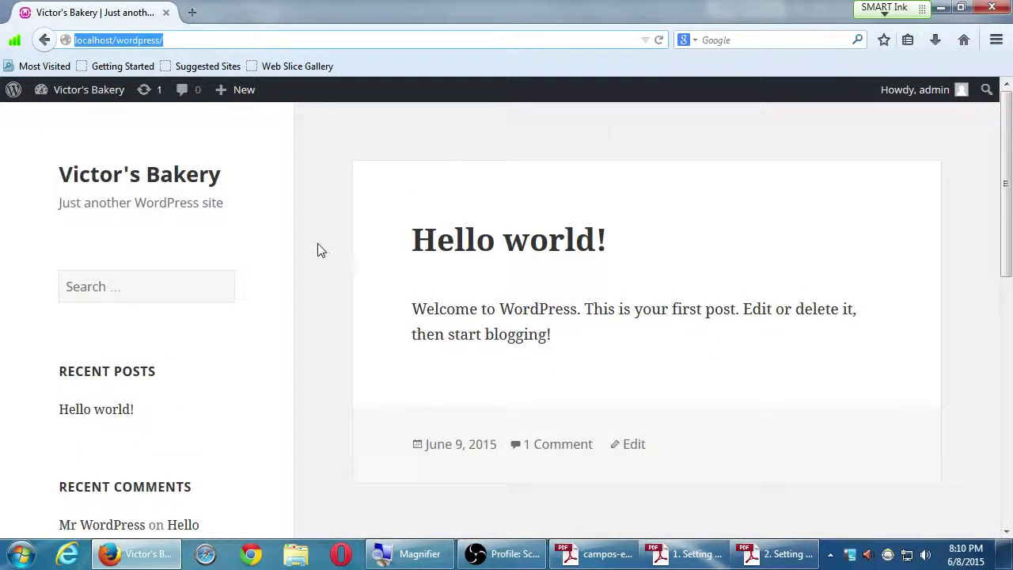
pyautogui.press('super+plus')
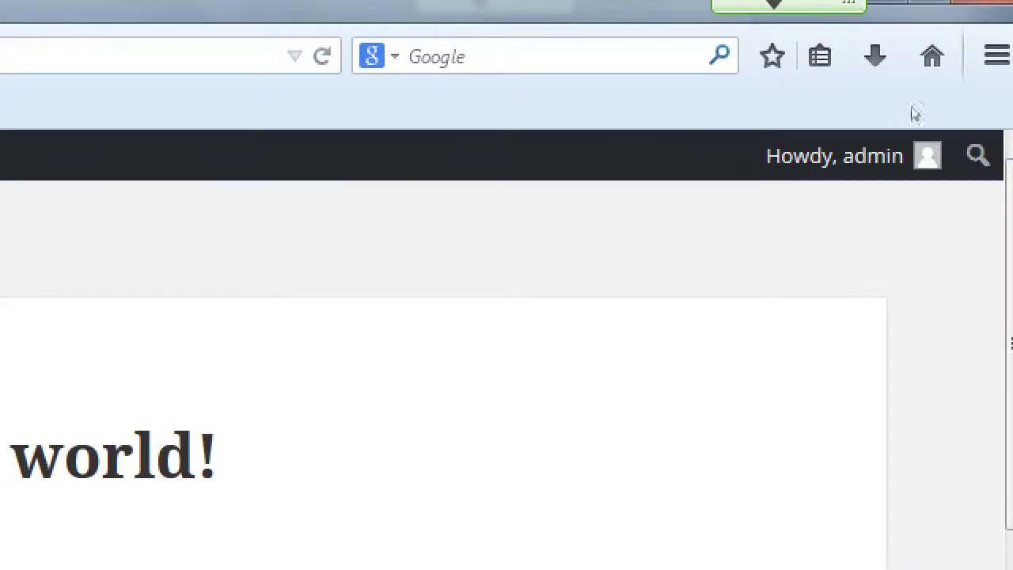
pyautogui.moveTo(911, 143)
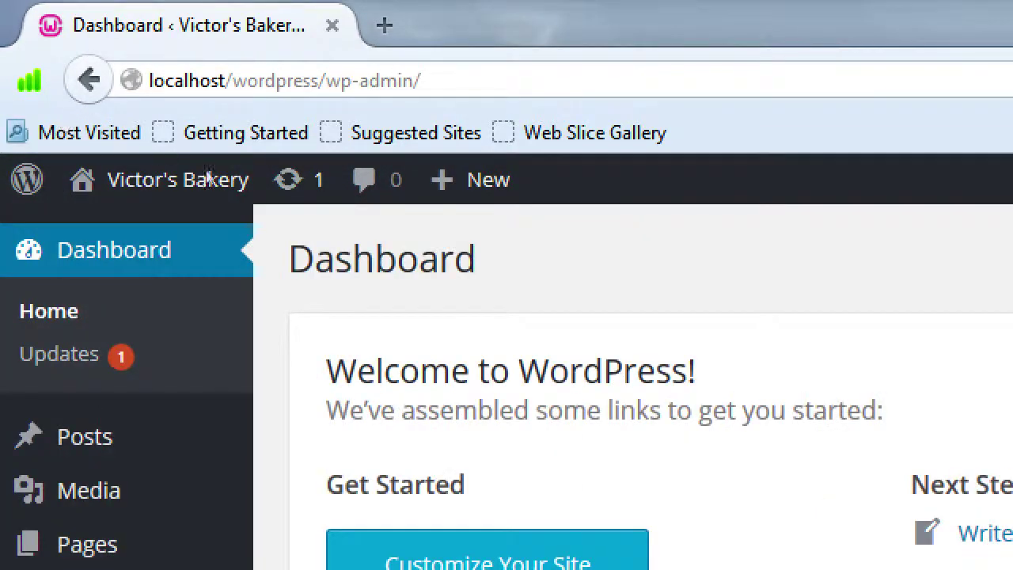
pyautogui.click(212, 179)
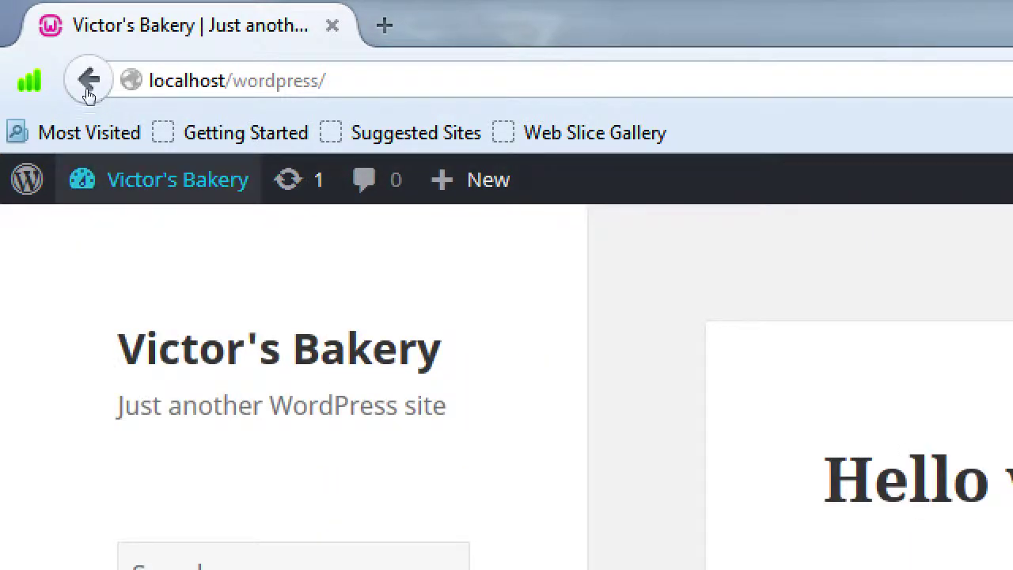
pyautogui.click(89, 82)
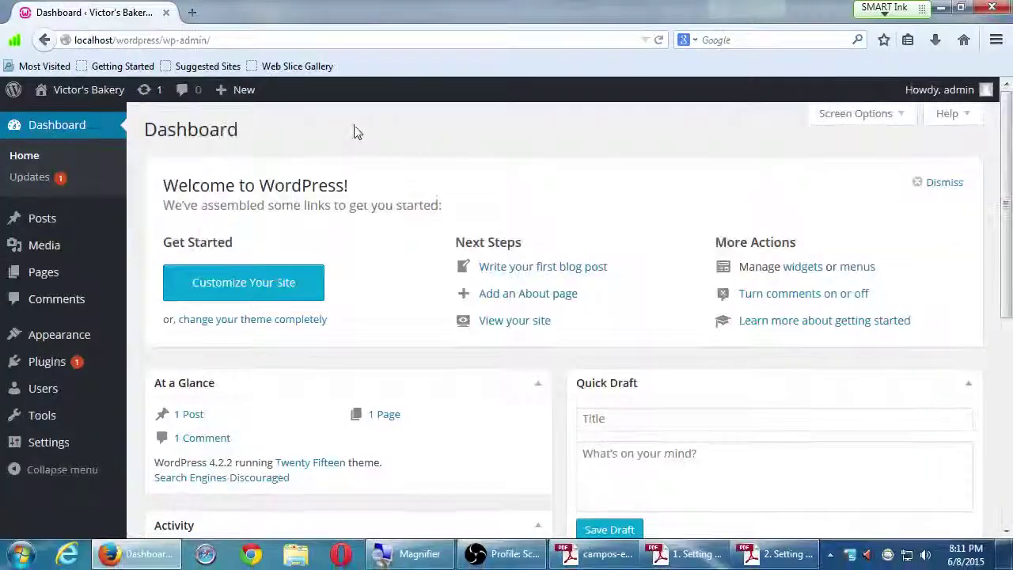
pyautogui.moveTo(1005, 187)
pyautogui.mouseDown()
pyautogui.moveTo(986, 451)
pyautogui.moveTo(1002, 198)
pyautogui.mouseUp()
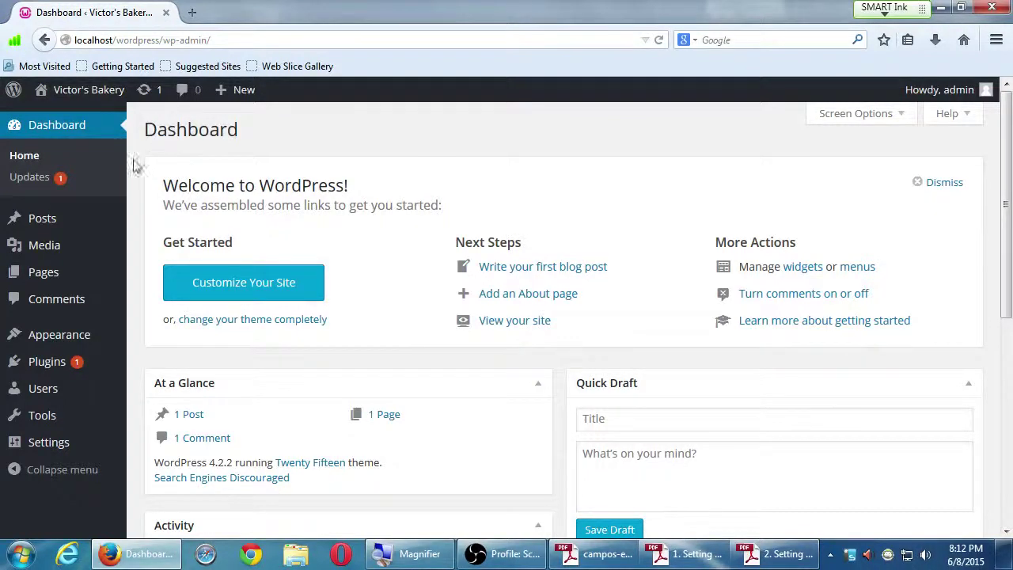
# Visit the Victor's Bakery front page and scroll through the Hello world! post and sidebar
pyautogui.click(100, 118)
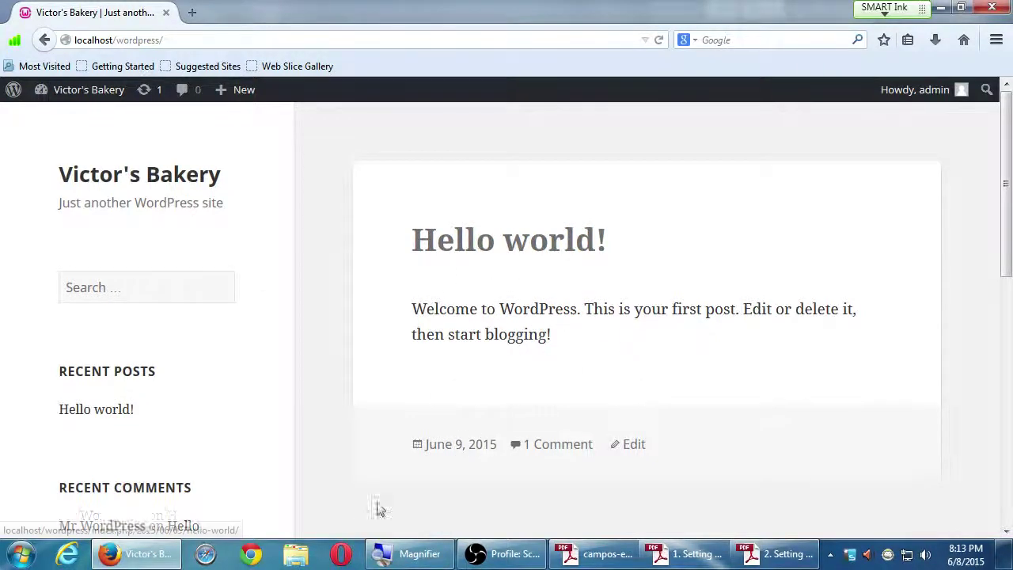
pyautogui.scroll(-3, 324, 511)
pyautogui.scroll(-3, 132, 515)
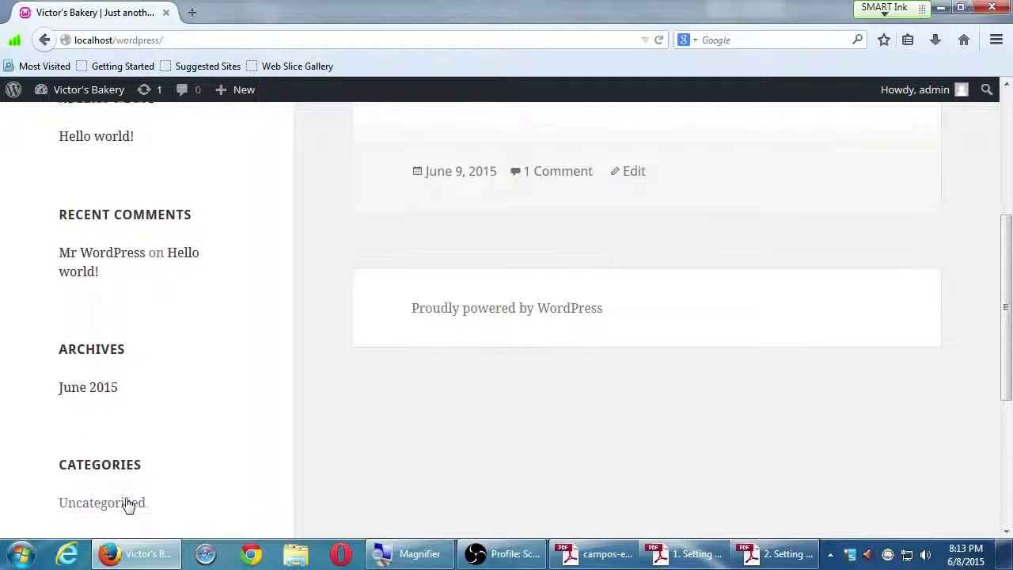
pyautogui.scroll(-3, 129, 504)
pyautogui.scroll(-2, 90, 493)
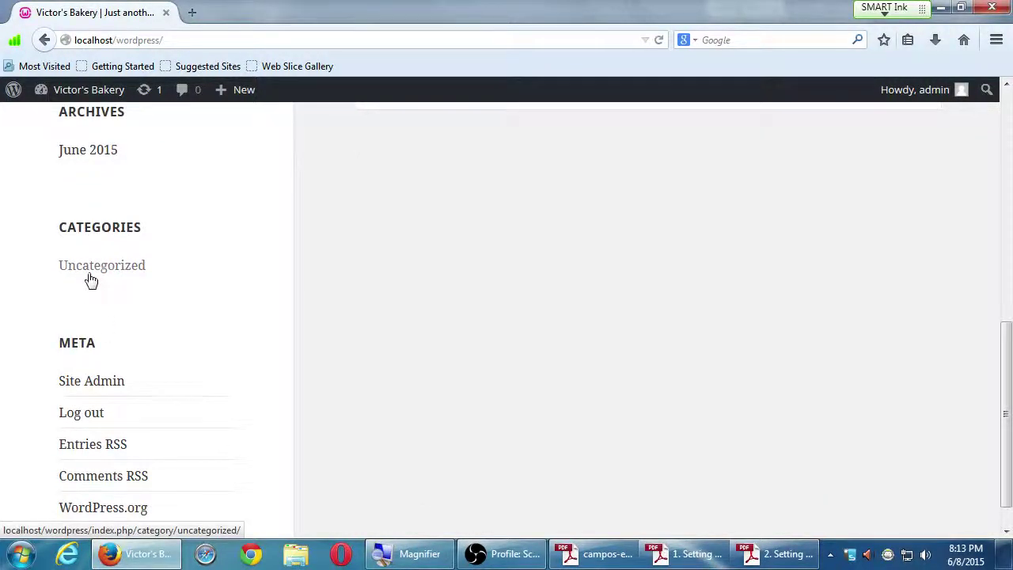
pyautogui.scroll(6, 99, 293)
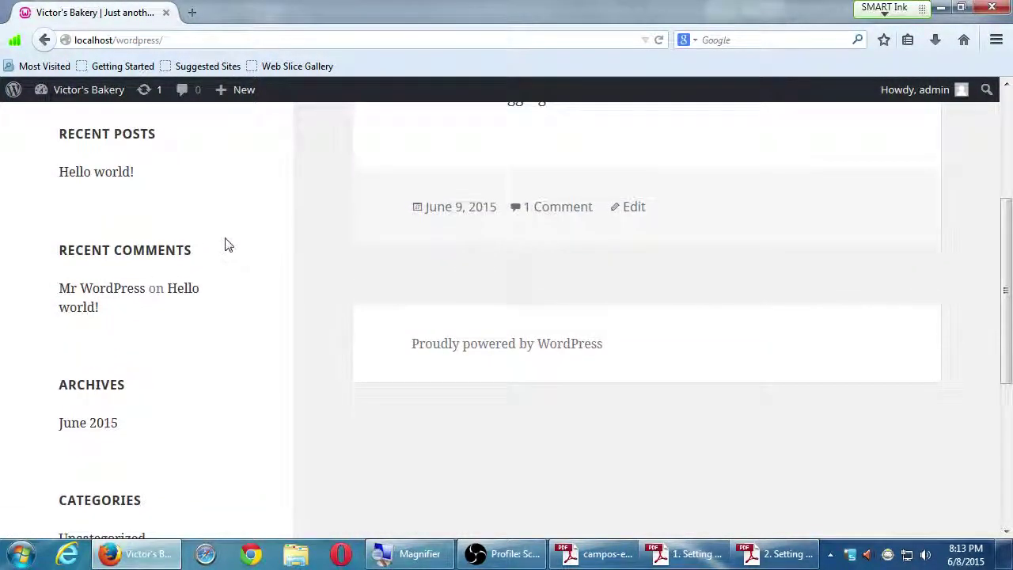
pyautogui.scroll(5, 226, 253)
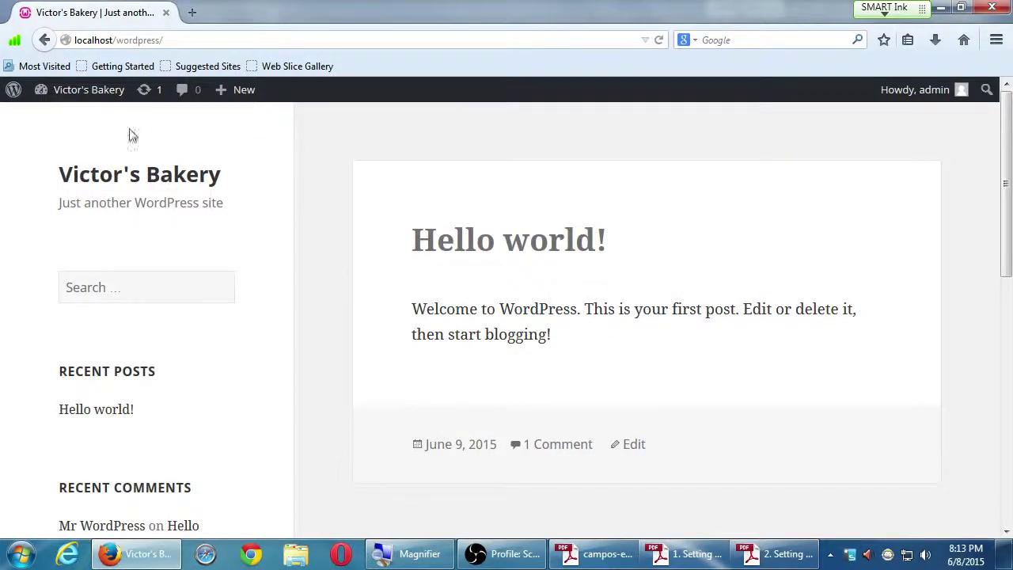
# Return to the Dashboard and open Appearance > Themes to list the installed themes
pyautogui.moveTo(104, 94)
pyautogui.click(83, 119)
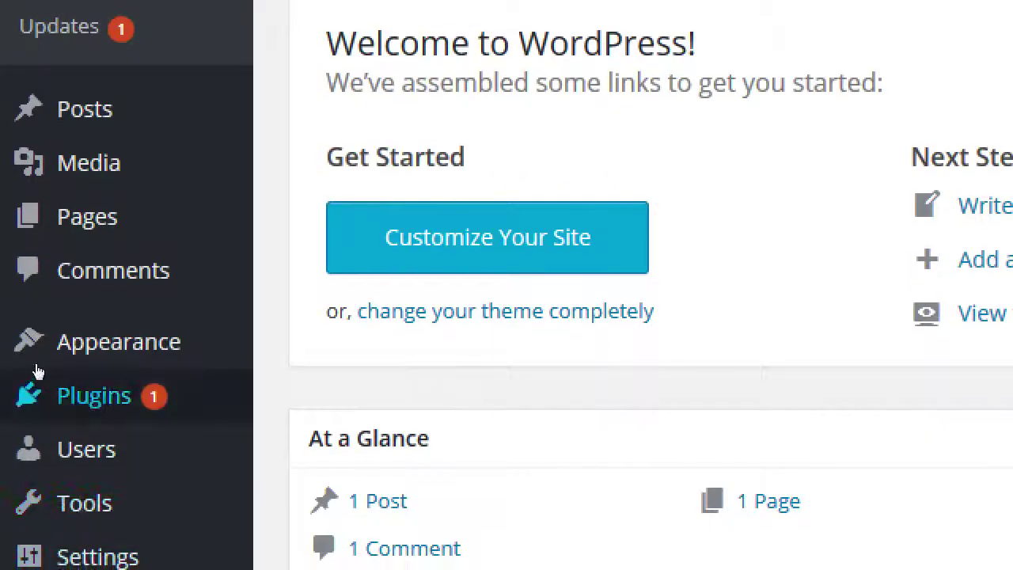
pyautogui.moveTo(43, 346)
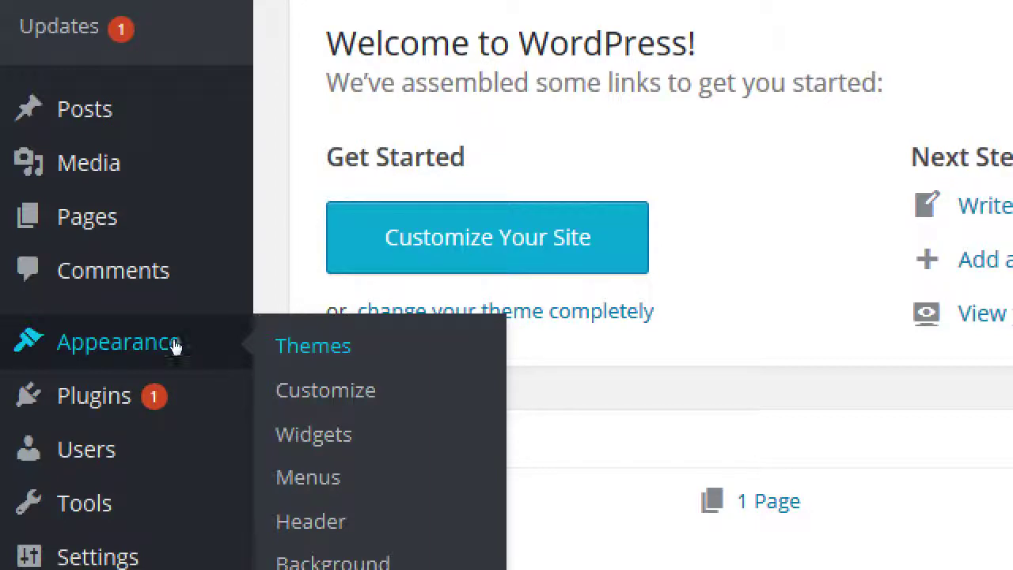
pyautogui.click(164, 346)
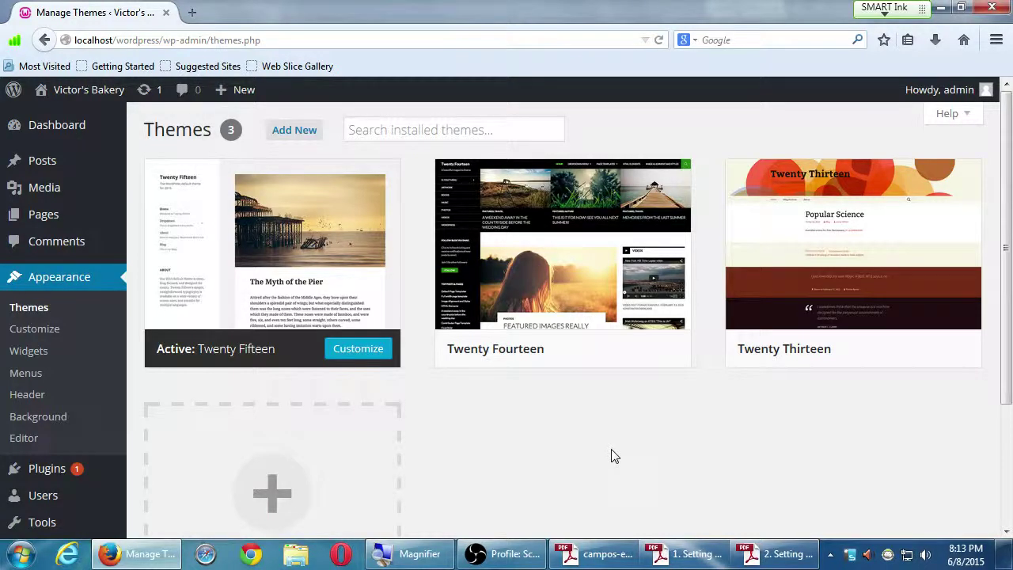
# Open the Twenty Thirteen theme details and activate it
pyautogui.moveTo(515, 294)
pyautogui.moveTo(830, 296)
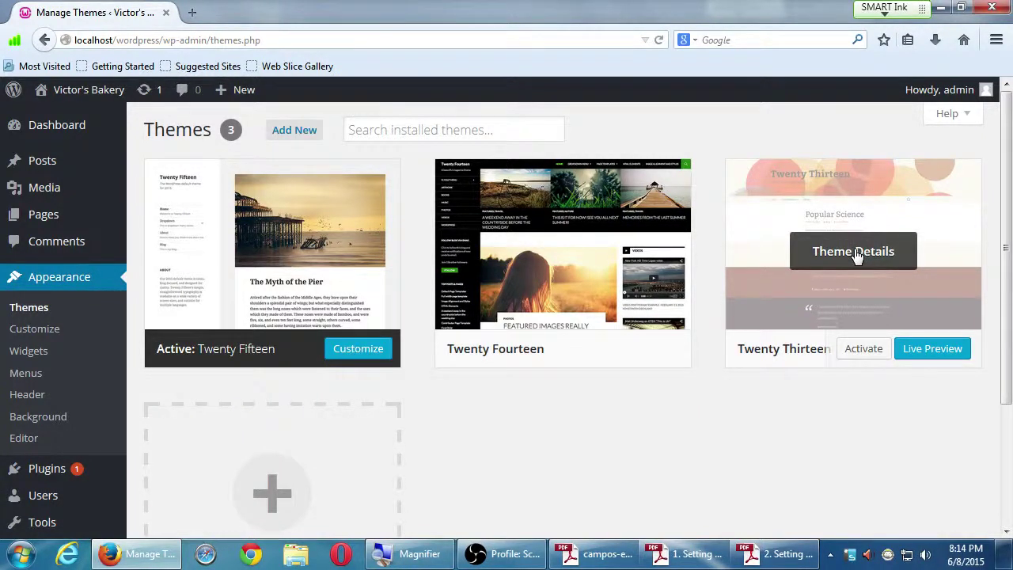
pyautogui.click(856, 253)
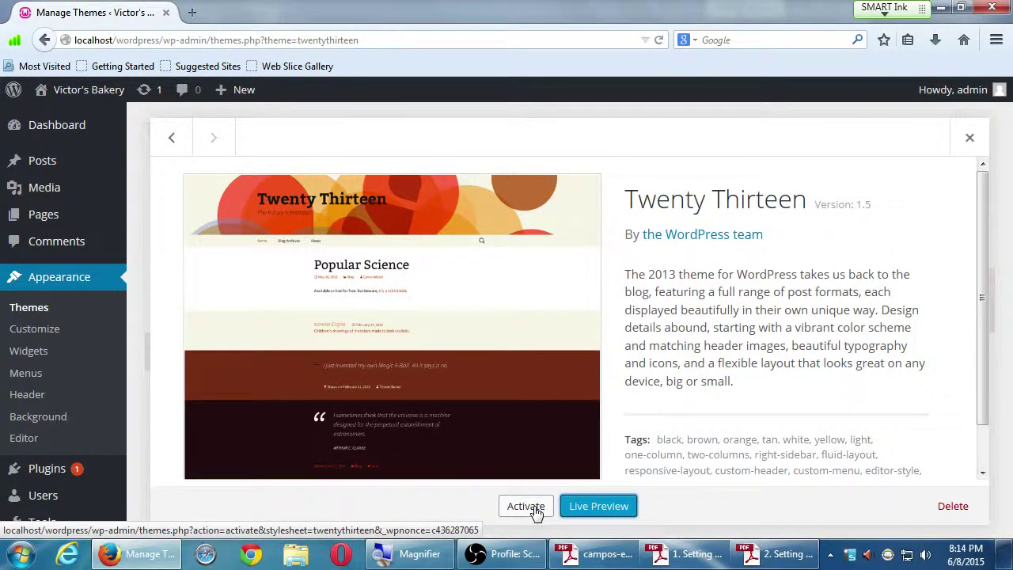
pyautogui.click(528, 507)
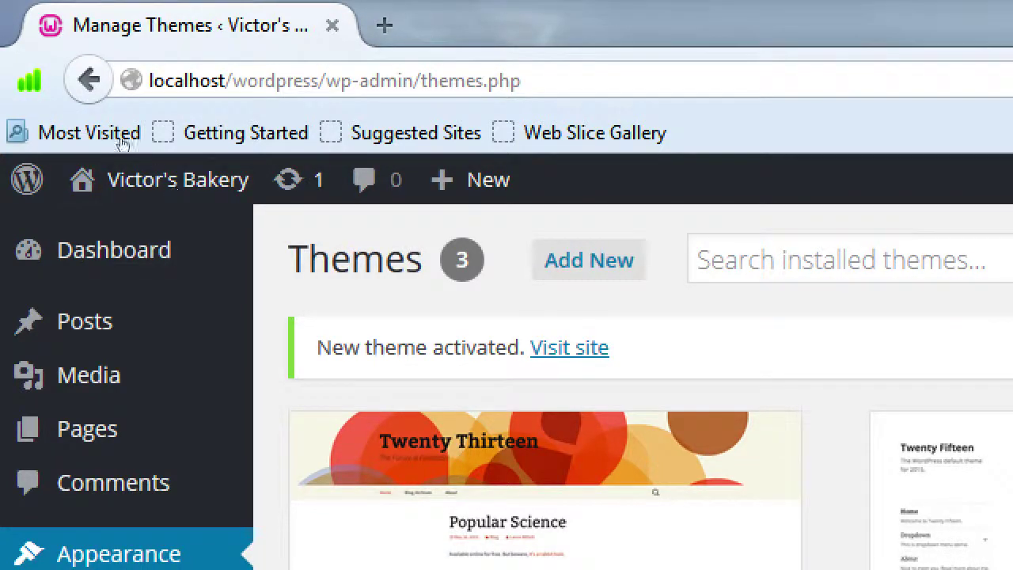
pyautogui.click(93, 91)
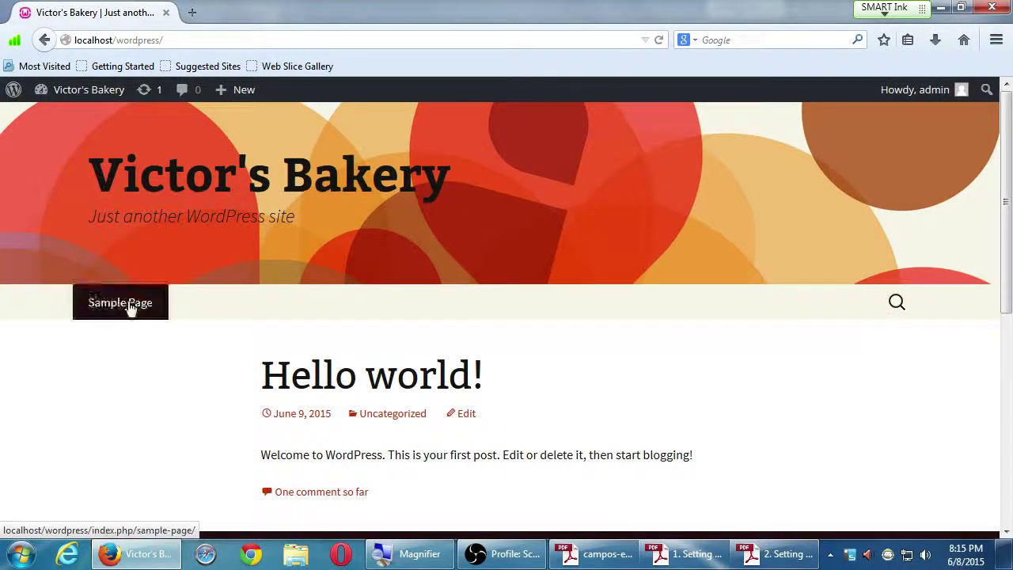
pyautogui.scroll(-3, 642, 440)
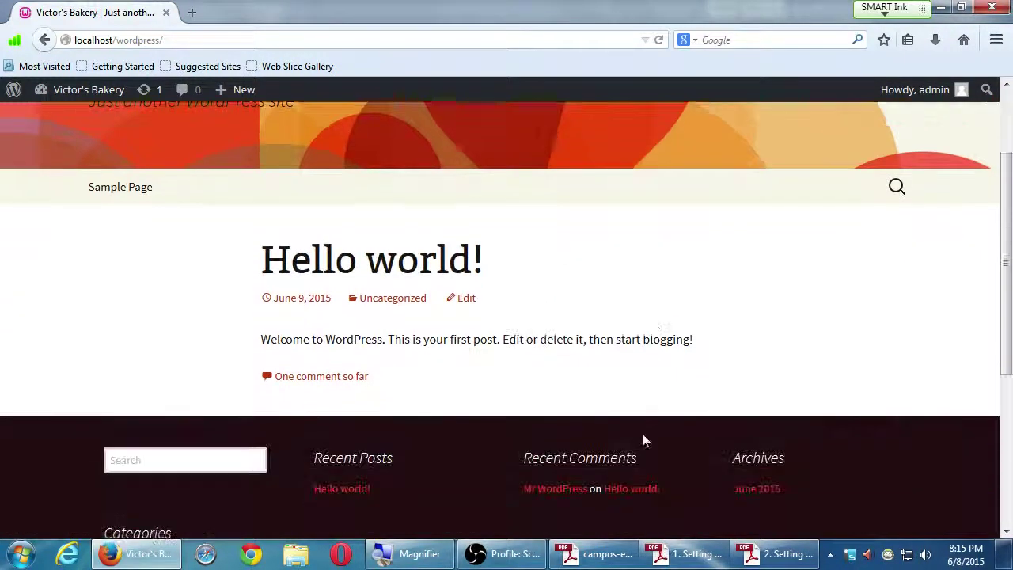
pyautogui.scroll(-2, 400, 440)
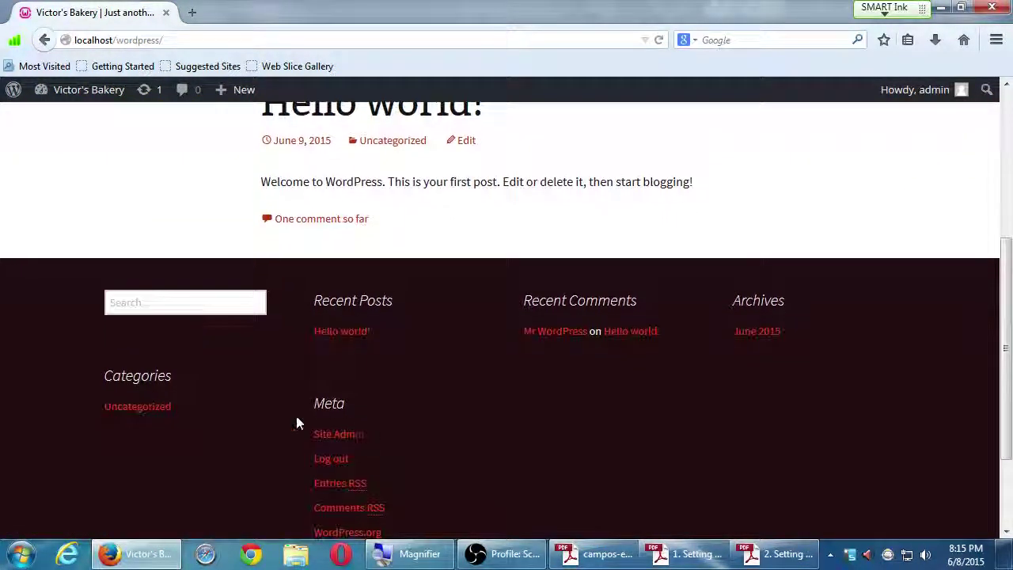
pyautogui.scroll(1, 443, 400)
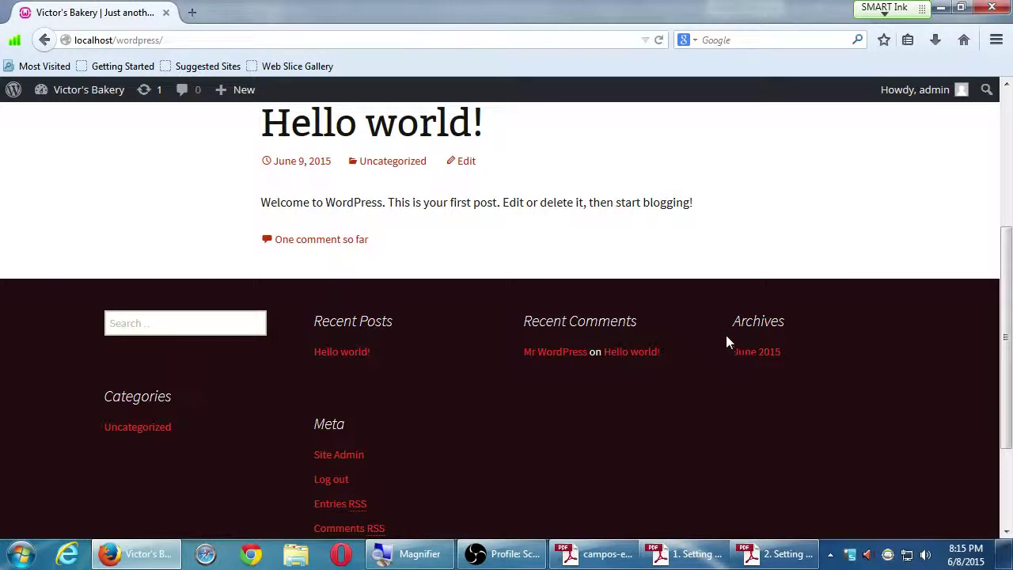
pyautogui.scroll(6, 726, 336)
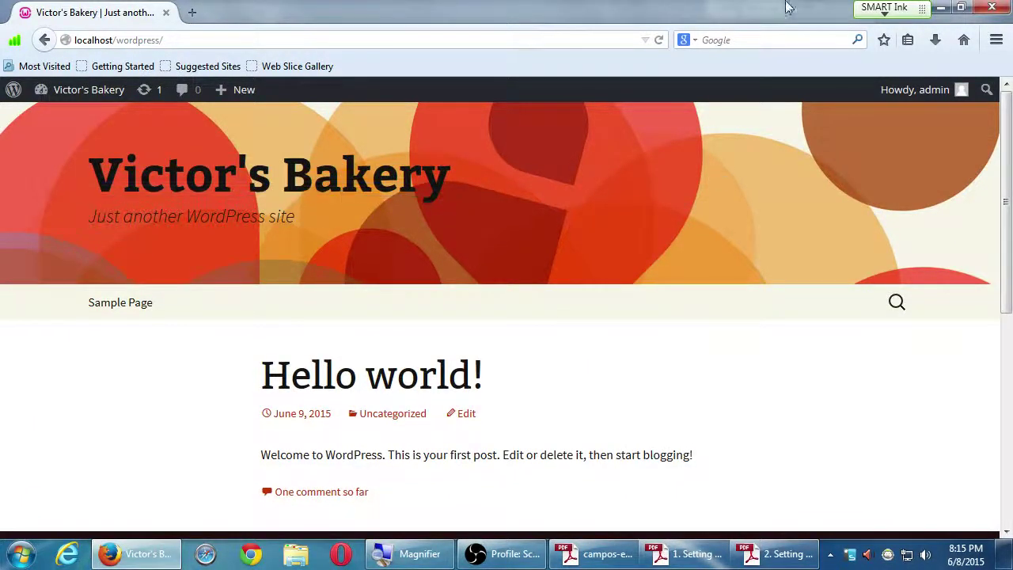
pyautogui.scroll(-1, 534, 322)
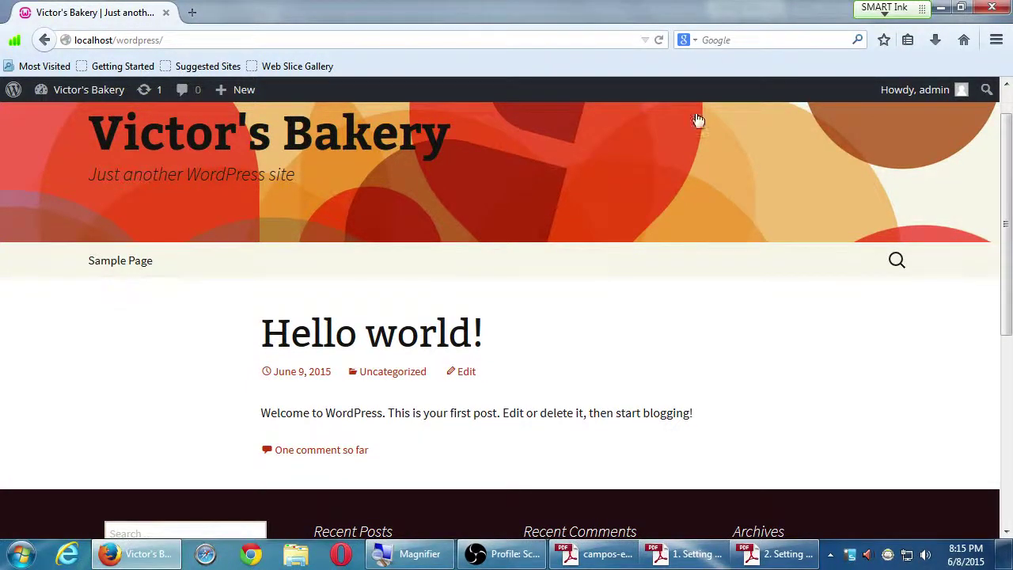
pyautogui.scroll(-7, 610, 287)
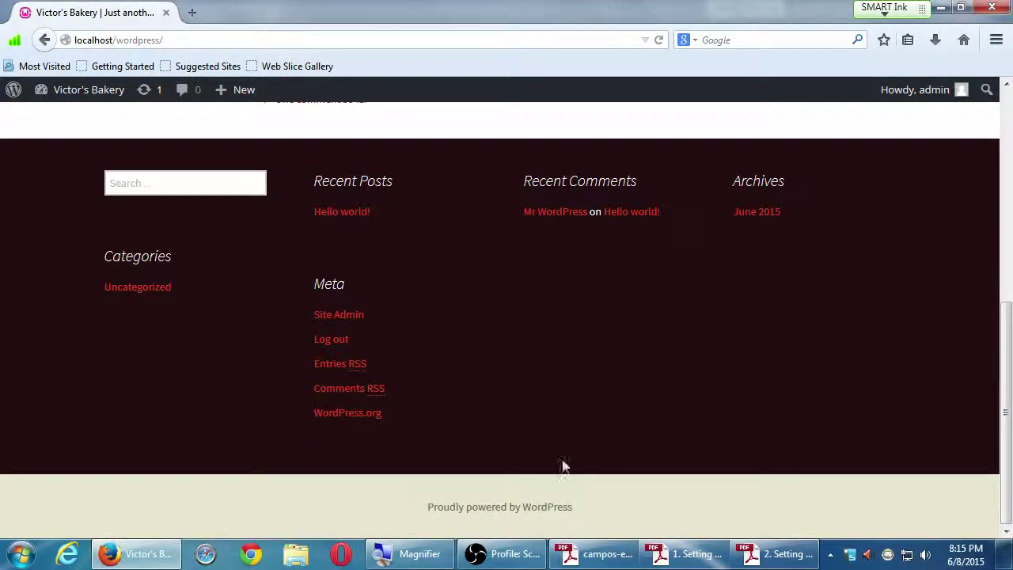
pyautogui.scroll(10, 567, 462)
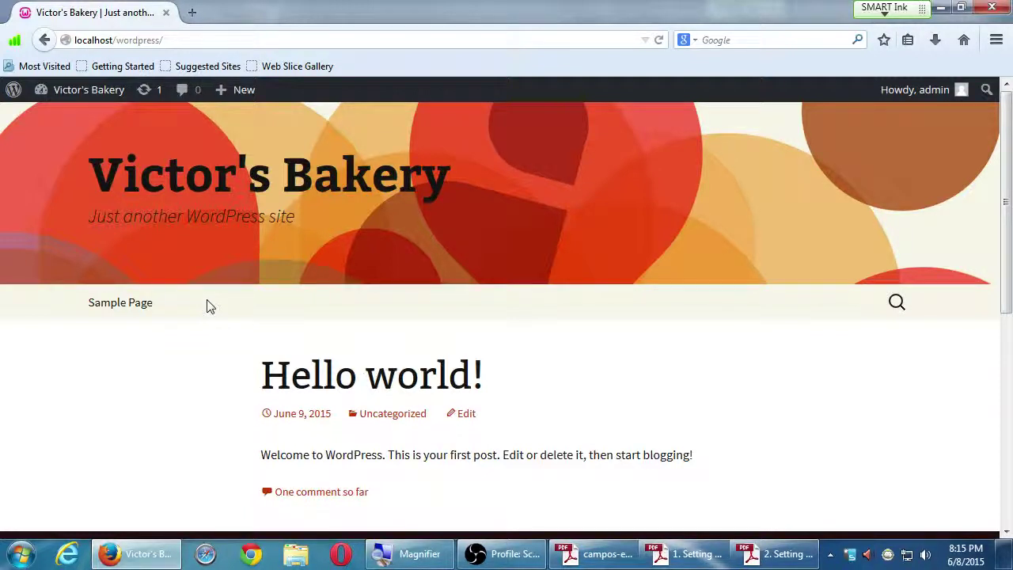
# Open the Sample Page and scroll down to its comment form and footer, then back up
pyautogui.click(124, 308)
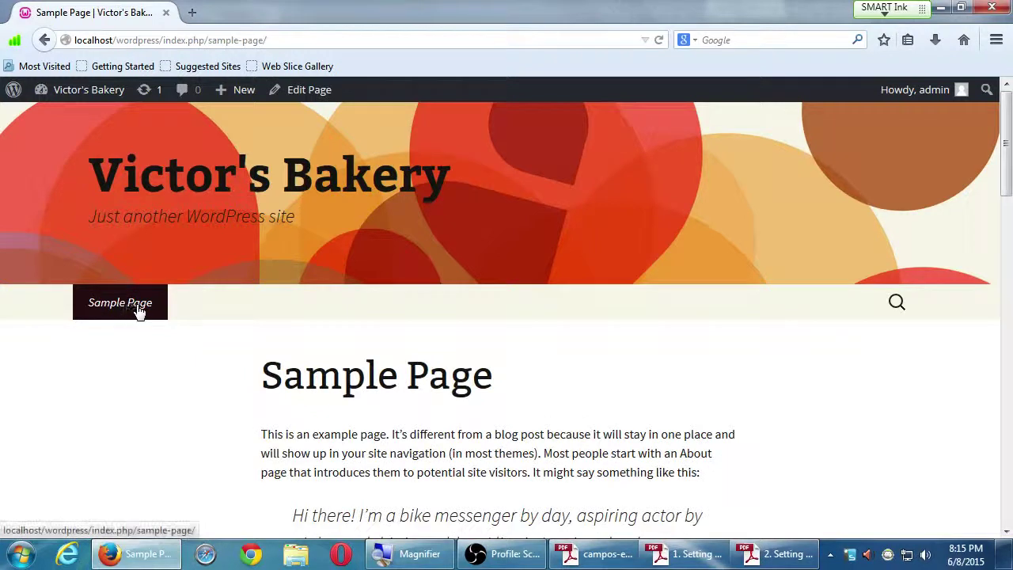
pyautogui.scroll(-2, 288, 454)
pyautogui.scroll(-7, 315, 408)
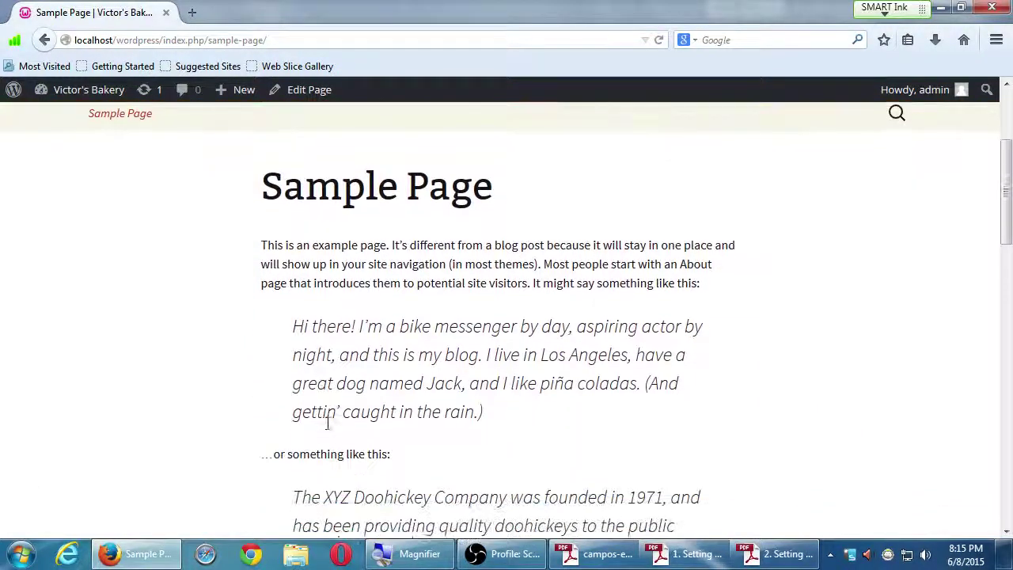
pyautogui.scroll(-7, 324, 449)
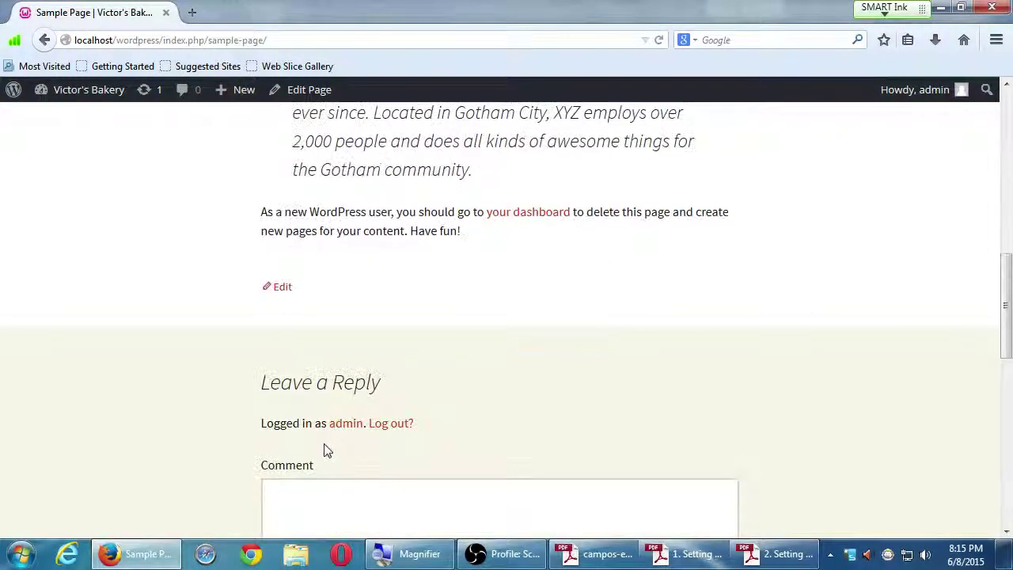
pyautogui.scroll(-3, 224, 425)
pyautogui.scroll(-7, 224, 425)
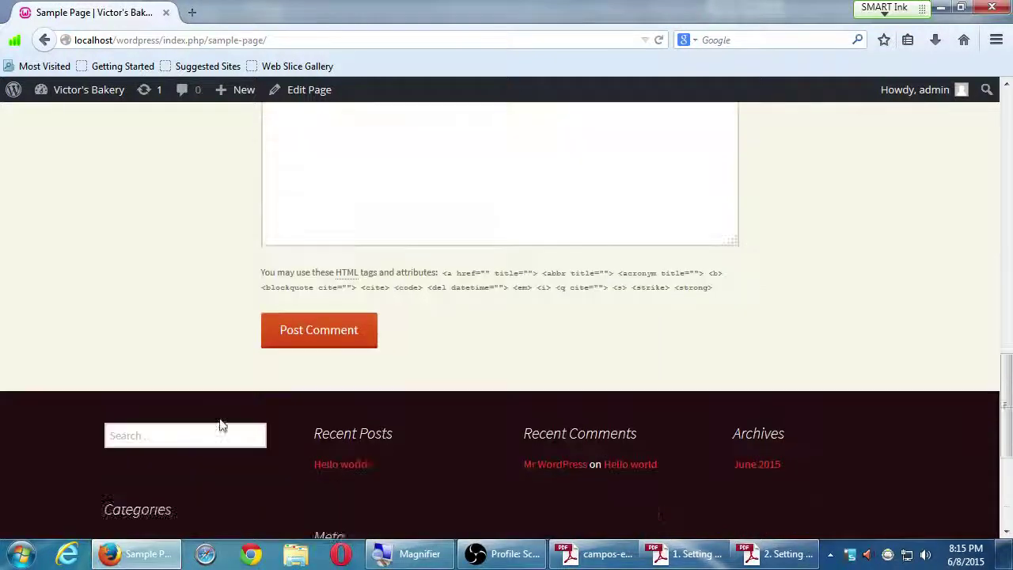
pyautogui.scroll(20, 118, 412)
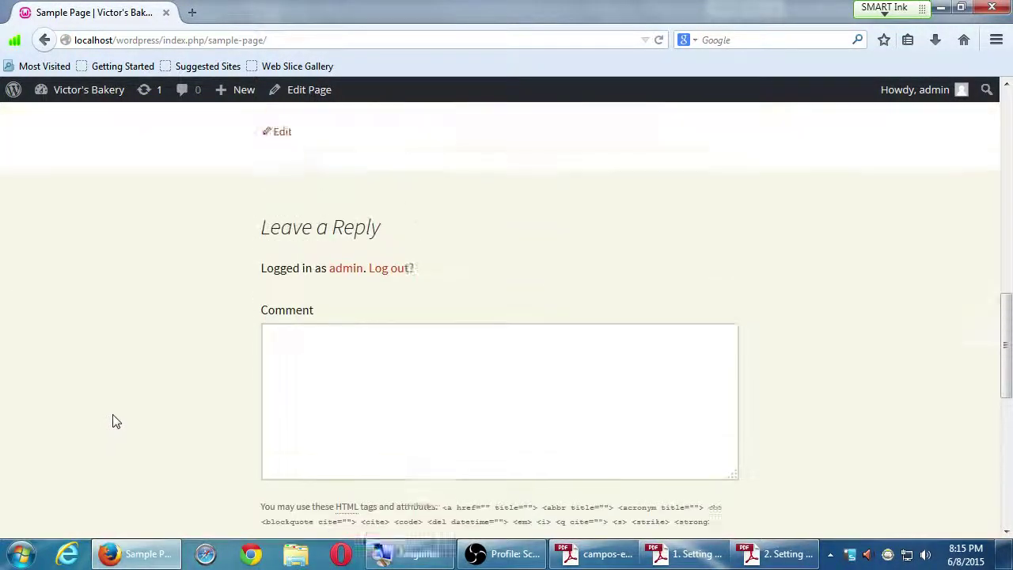
pyautogui.scroll(2, 118, 409)
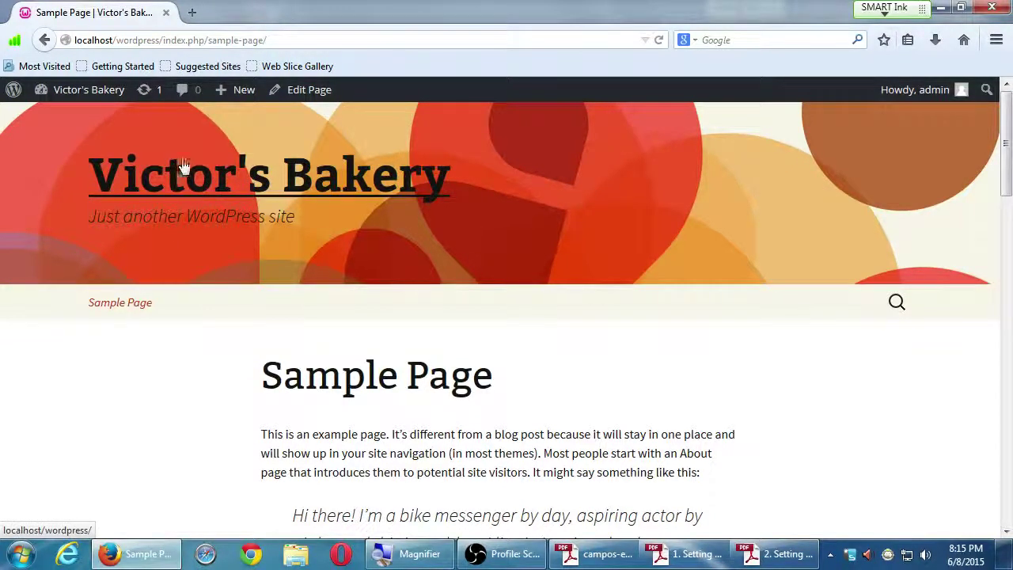
# Go to the Victor's Bakery home page and scroll through the Hello world! post
pyautogui.click(220, 181)
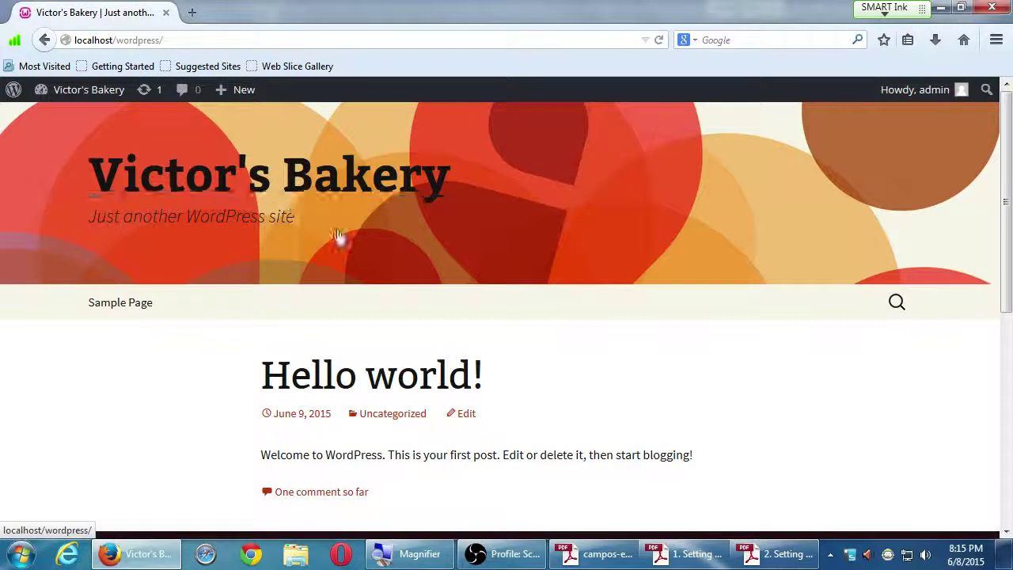
pyautogui.scroll(-3, 249, 327)
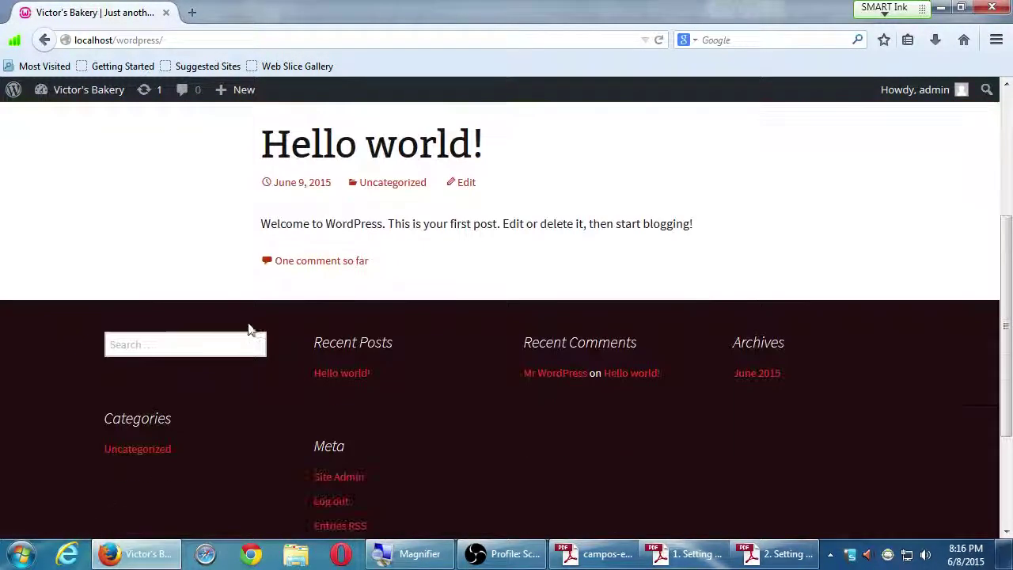
pyautogui.scroll(1, 191, 258)
pyautogui.scroll(2, 191, 257)
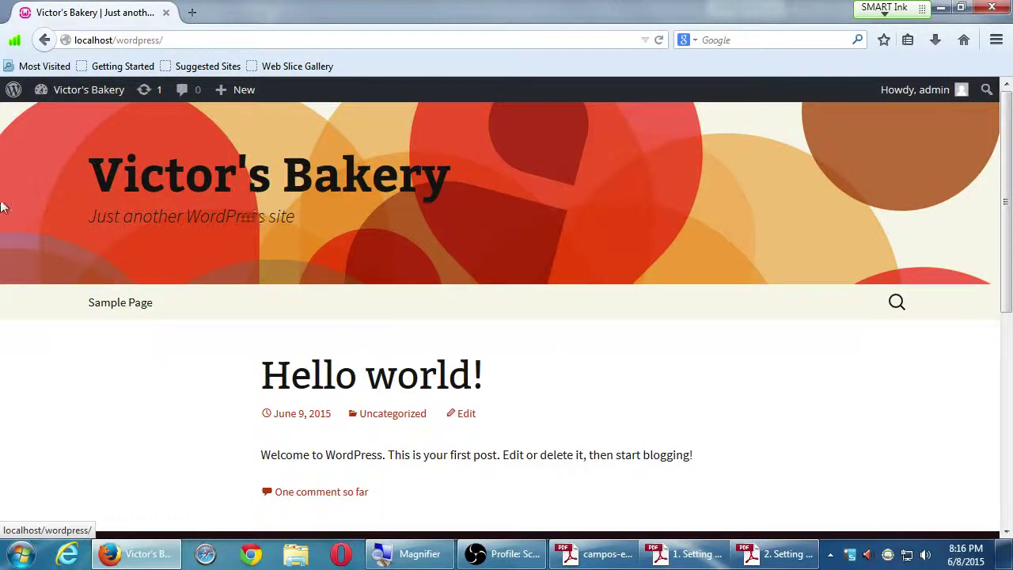
pyautogui.moveTo(97, 96)
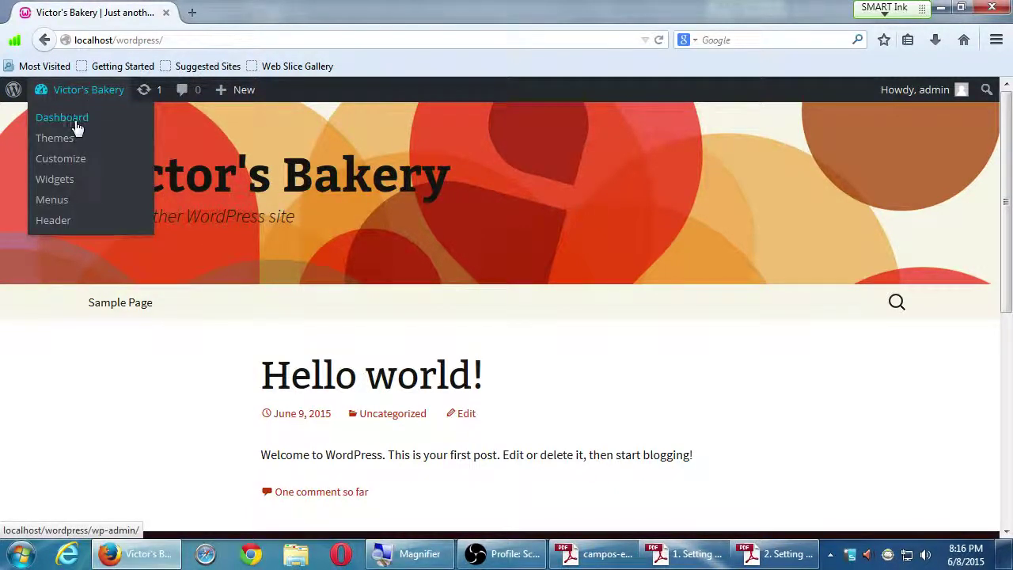
# Open the admin Themes page listing Twenty Thirteen as active beside Twenty Fifteen and Twenty Fourteen
pyautogui.click(75, 126)
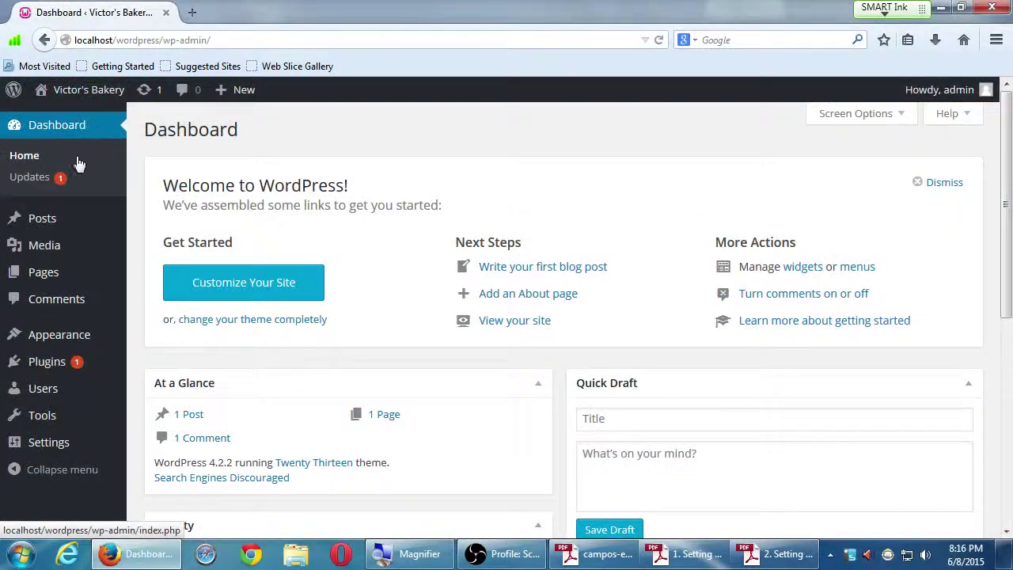
pyautogui.hotkey('alt', 'Left')
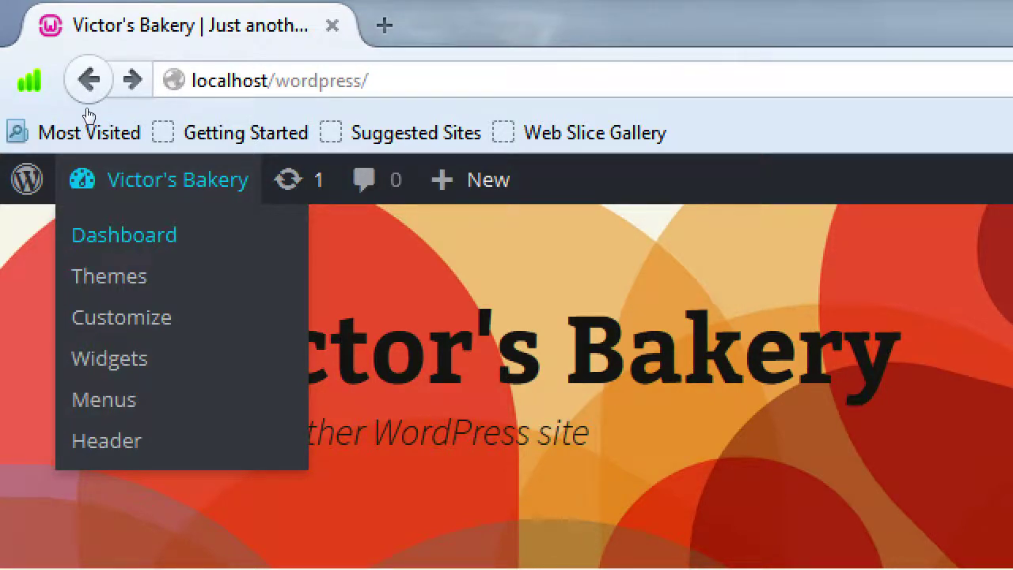
pyautogui.hotkey('alt', 'Right')
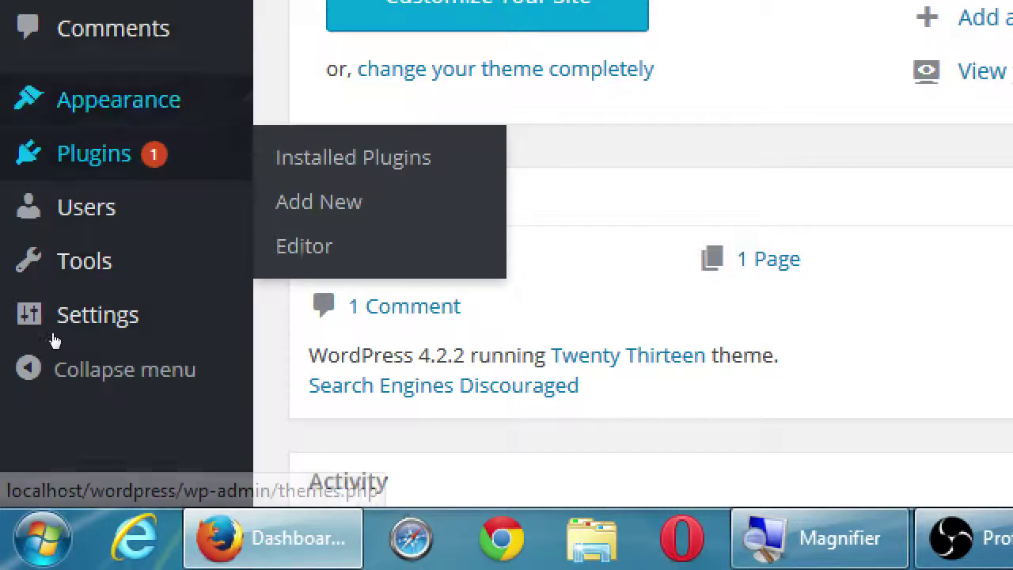
pyautogui.press('Tab')
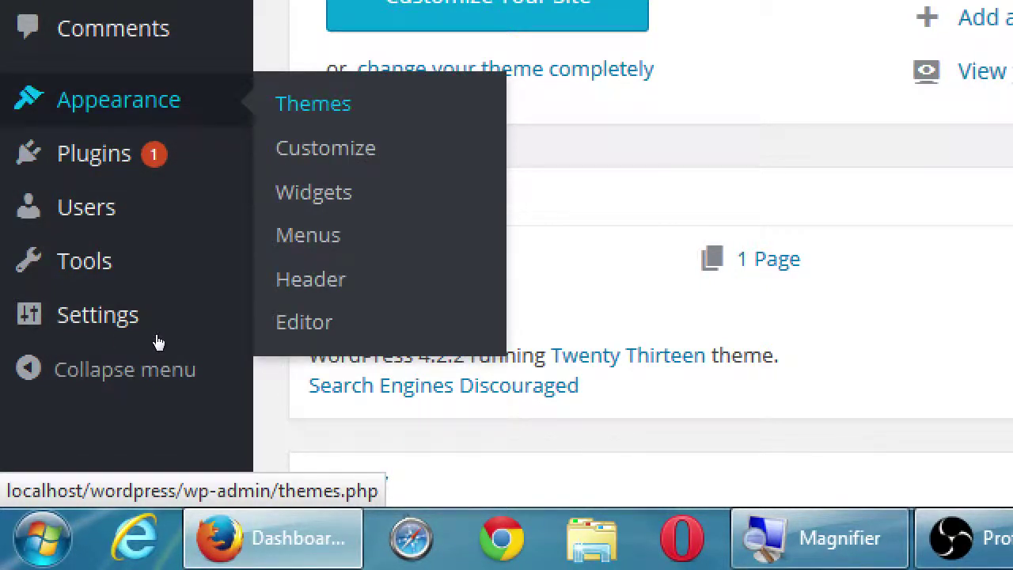
pyautogui.press('Return')
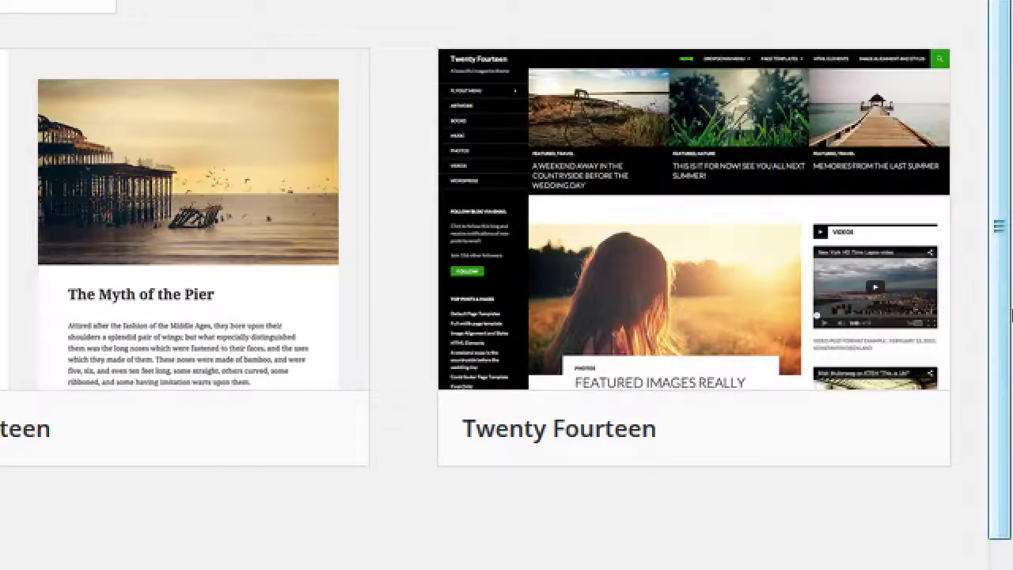
# Activate the Twenty Fourteen theme in place of Twenty Thirteen
pyautogui.moveTo(773, 349)
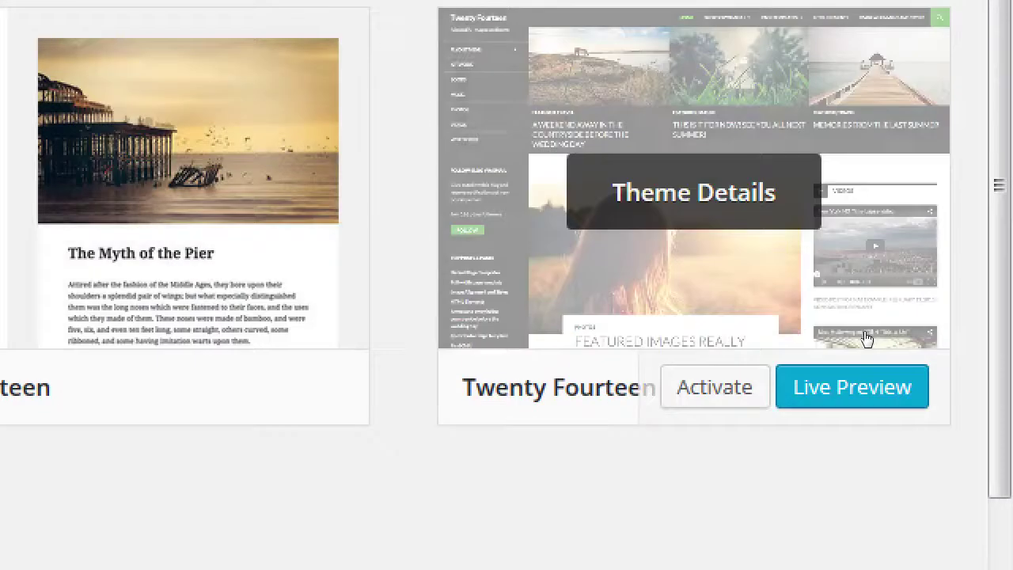
pyautogui.click(715, 387)
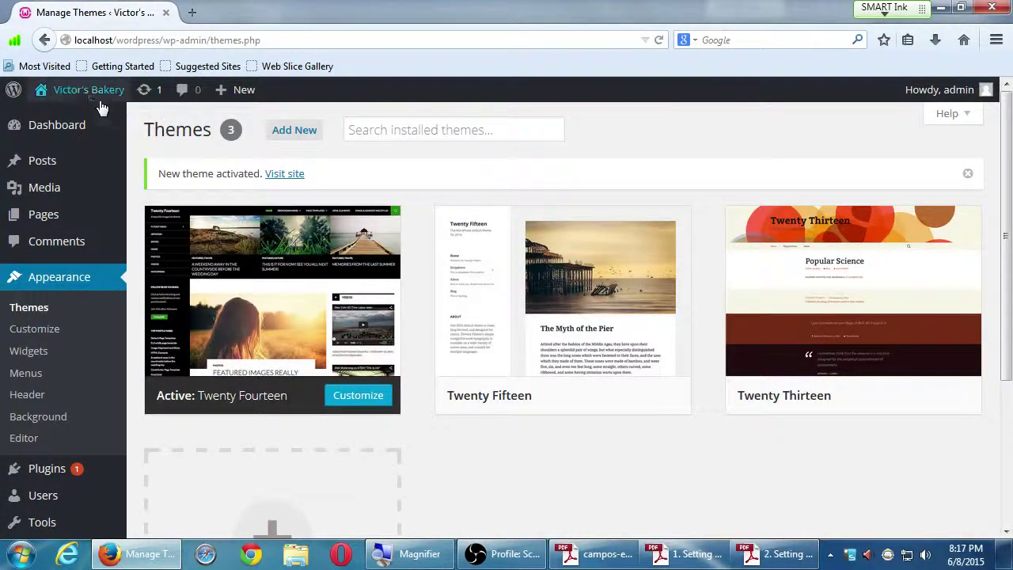
# Visit the Victor's Bakery front page and scroll through its new Twenty Fourteen layout
pyautogui.moveTo(88, 101)
pyautogui.click(67, 118)
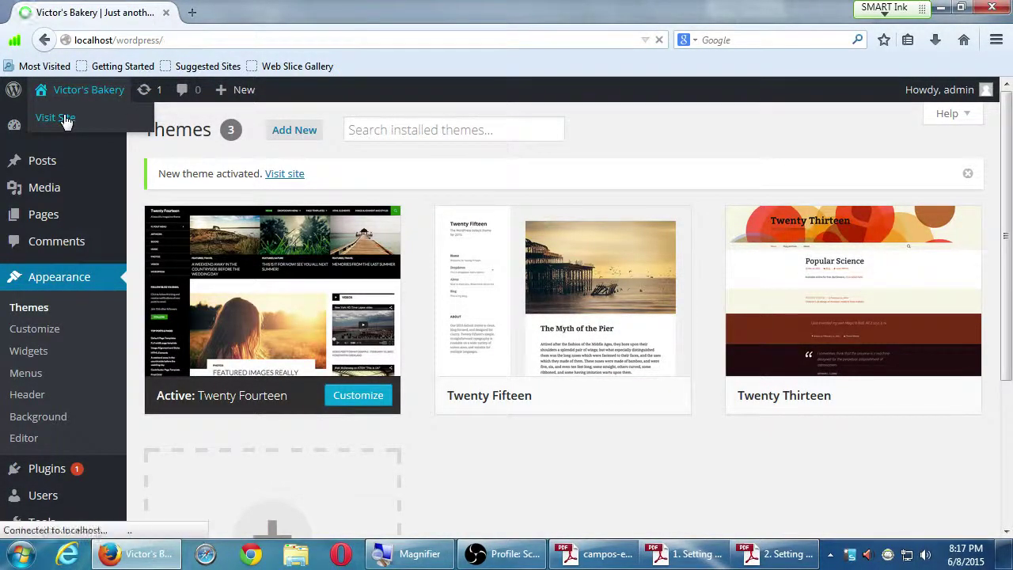
pyautogui.scroll(-5, 400, 388)
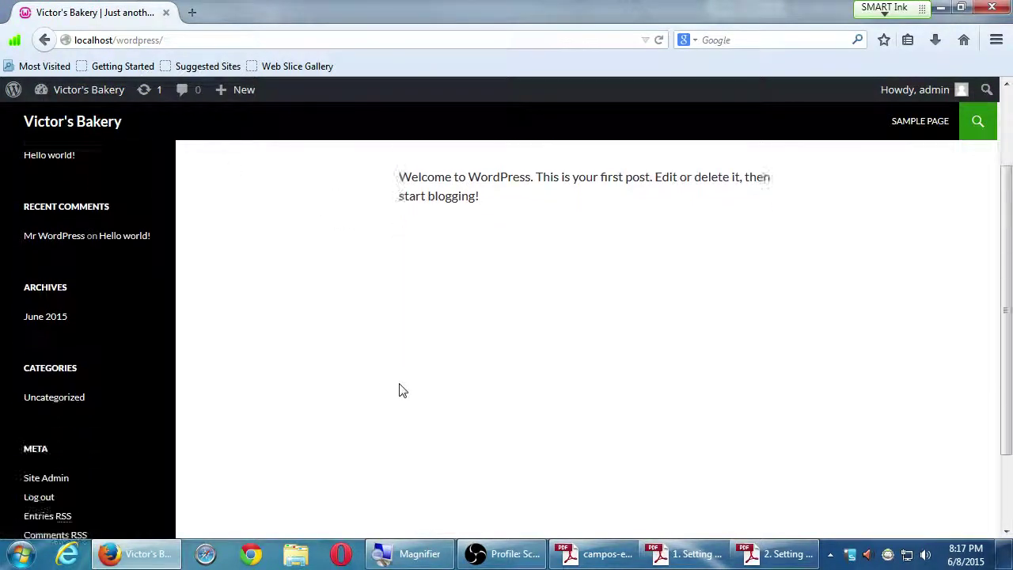
pyautogui.scroll(5, 372, 407)
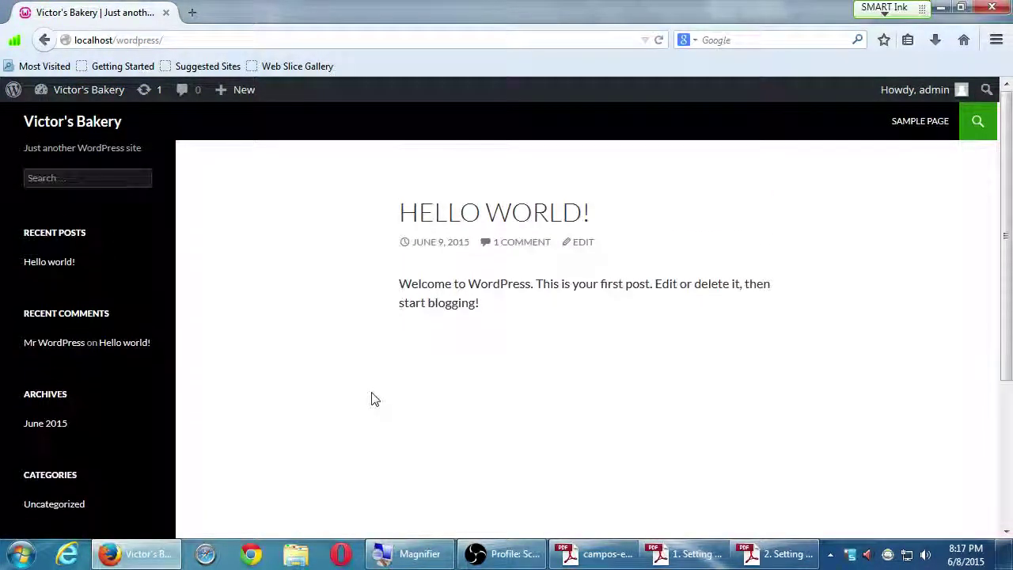
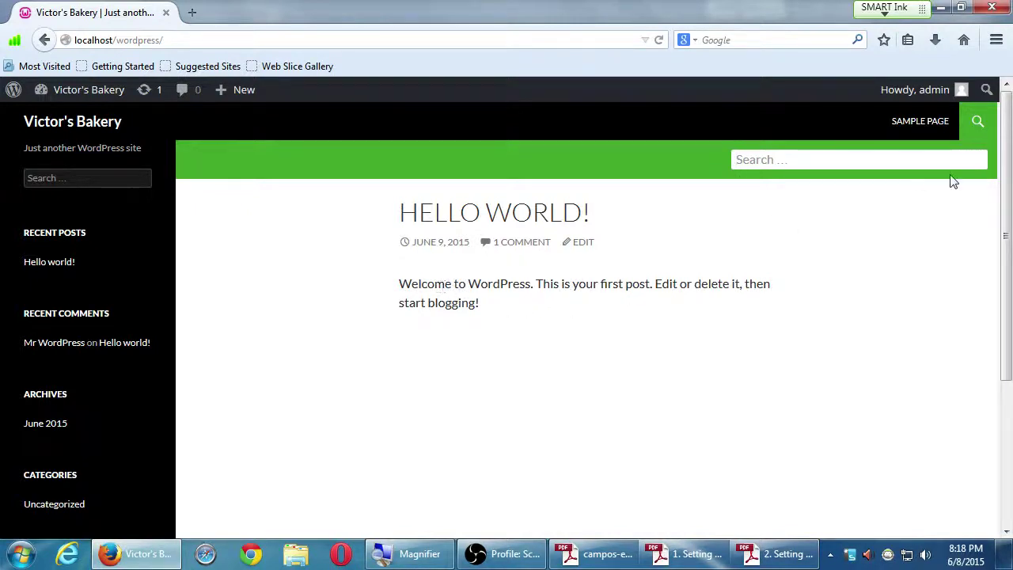
# Close the green search bar under the Victor's Bakery header using the search icon
pyautogui.click(979, 123)
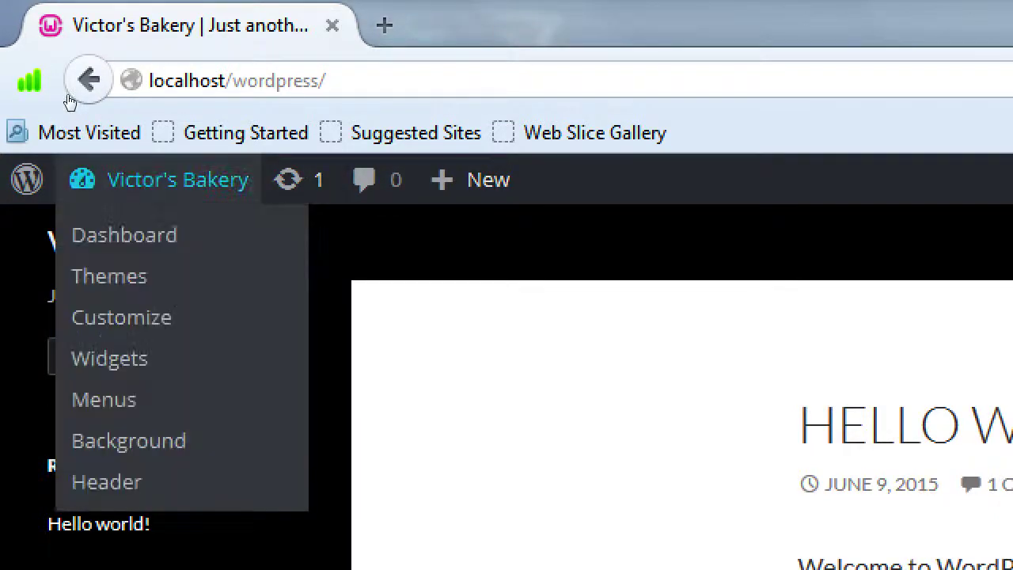
# From the Themes page, launch the Live Preview of Twenty Fifteen for Victor's Bakery
pyautogui.click(115, 279)
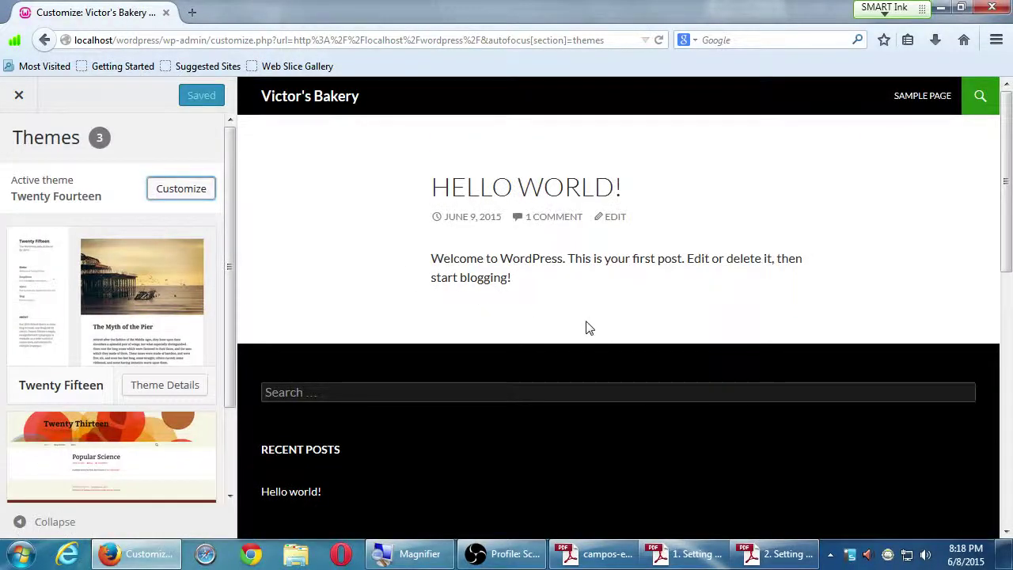
pyautogui.scroll(-2, 130, 277)
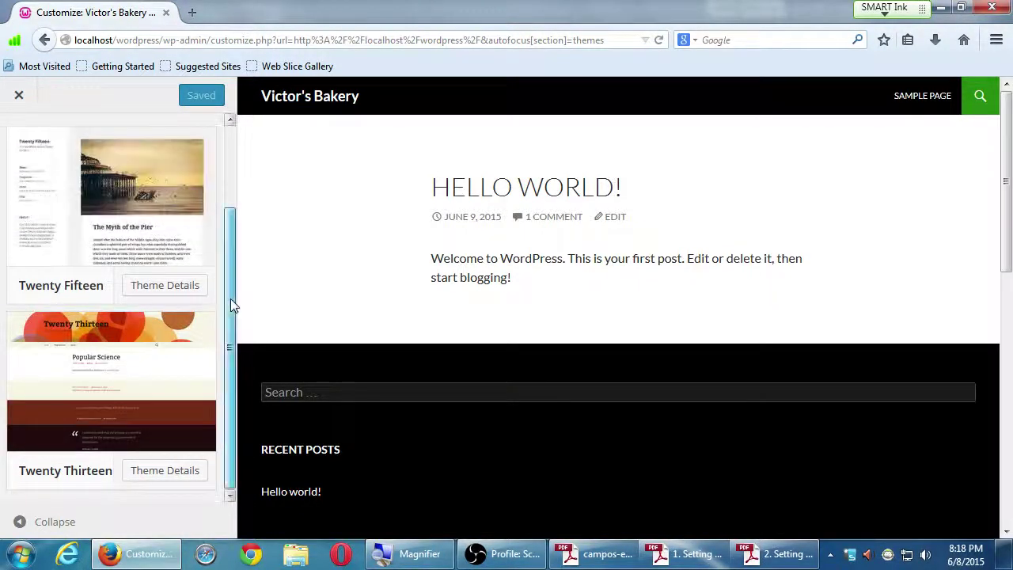
pyautogui.scroll(3, 230, 305)
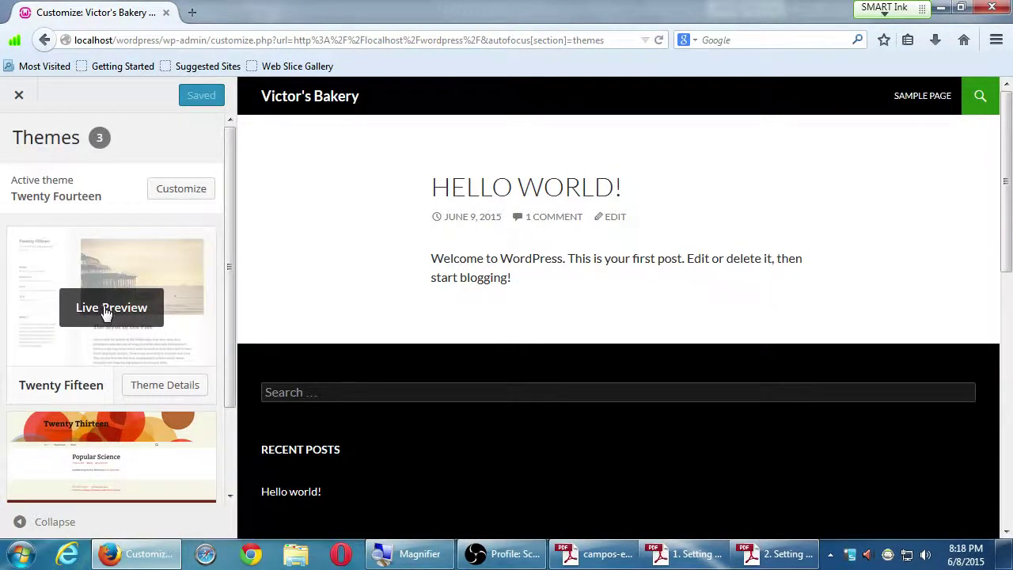
pyautogui.click(108, 310)
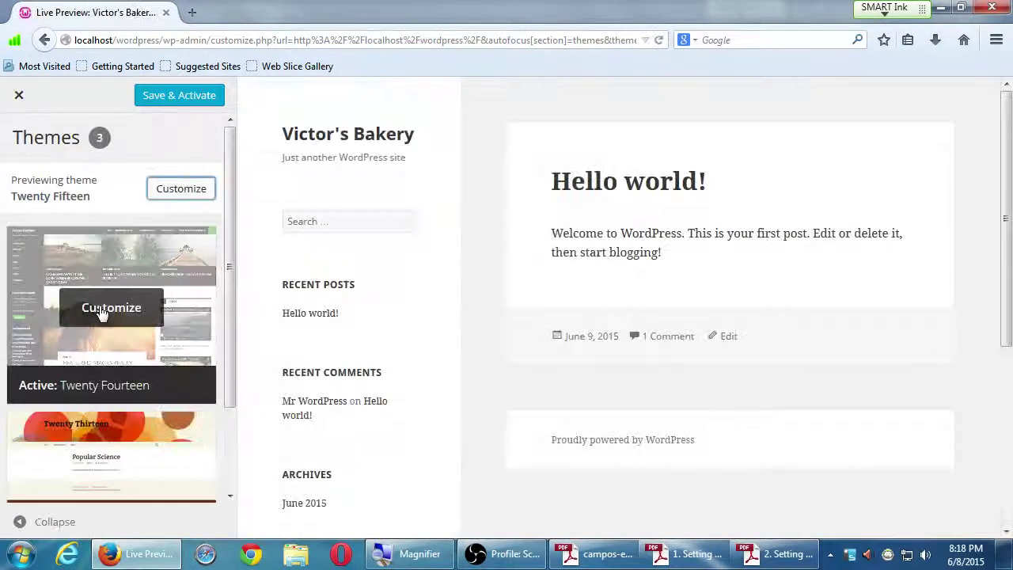
pyautogui.click(158, 97)
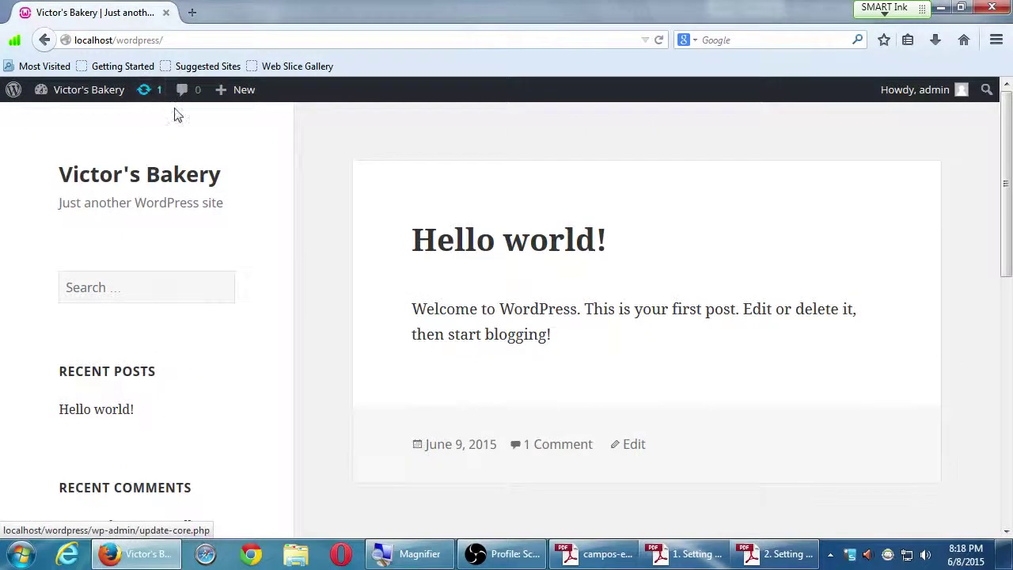
# Scroll the front page to review the Twenty Fifteen layout and its left sidebar
pyautogui.scroll(-5, 304, 340)
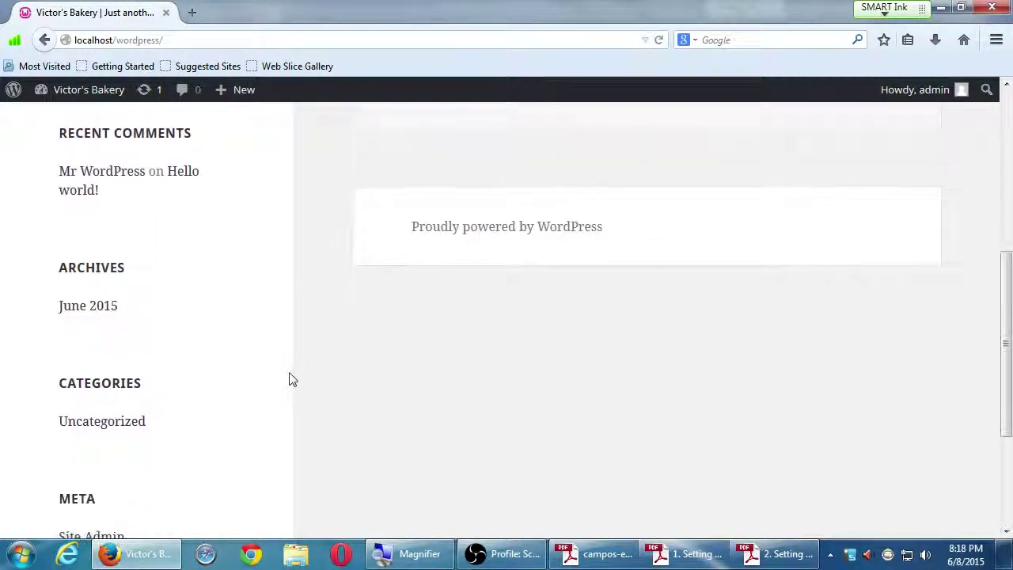
pyautogui.scroll(5, 282, 392)
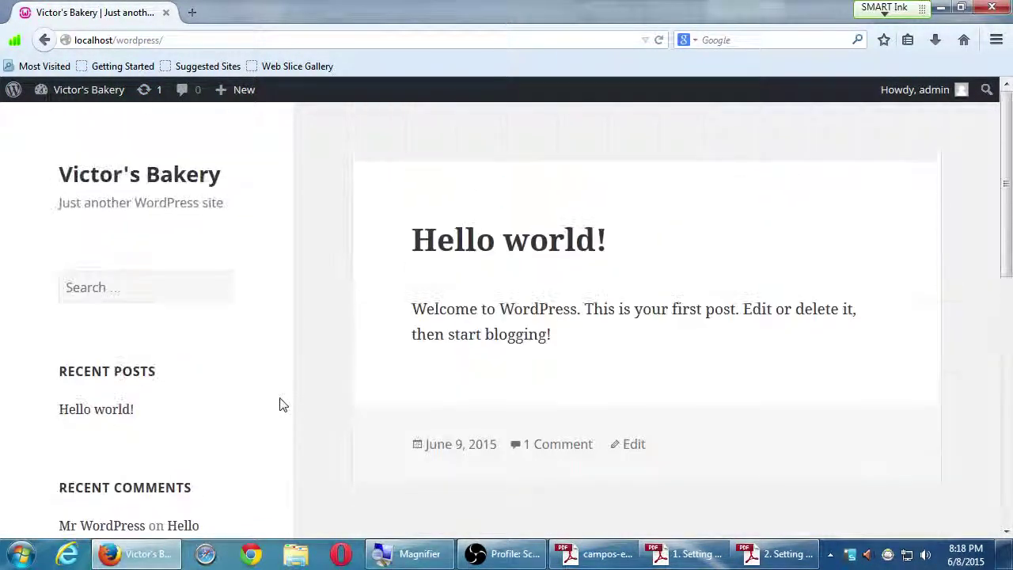
pyautogui.scroll(-8, 282, 404)
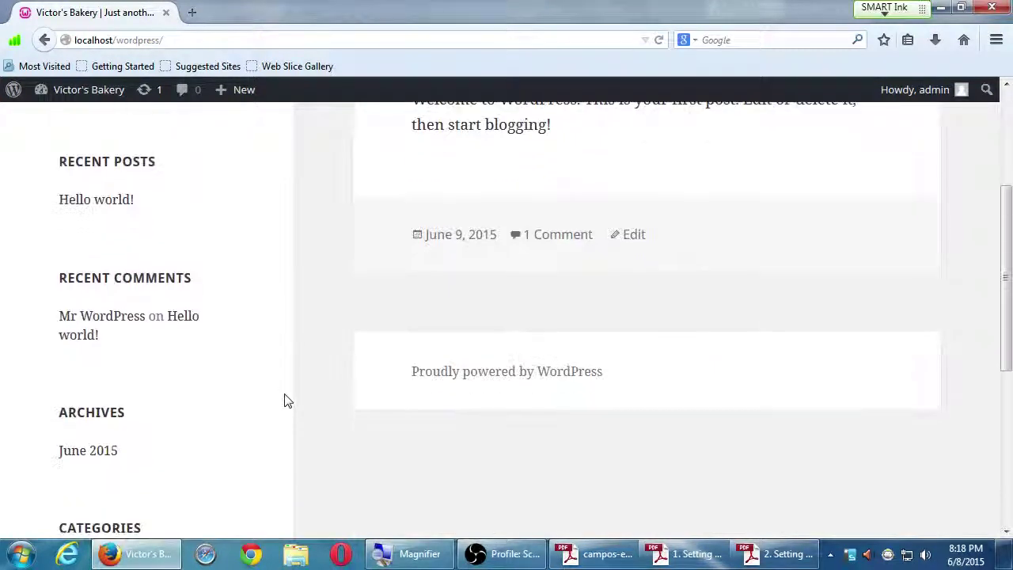
pyautogui.scroll(8, 287, 400)
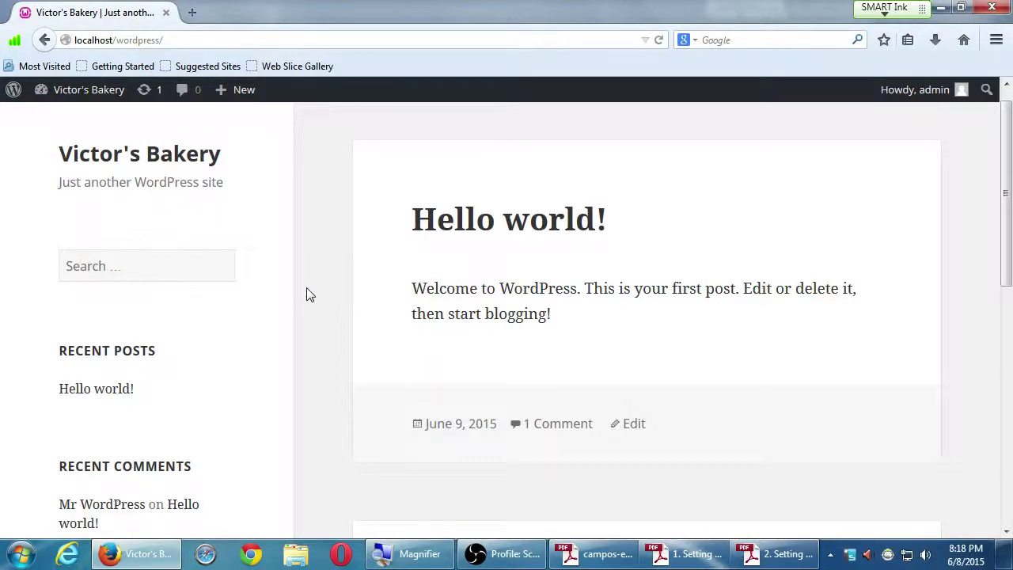
pyautogui.scroll(-7, 313, 297)
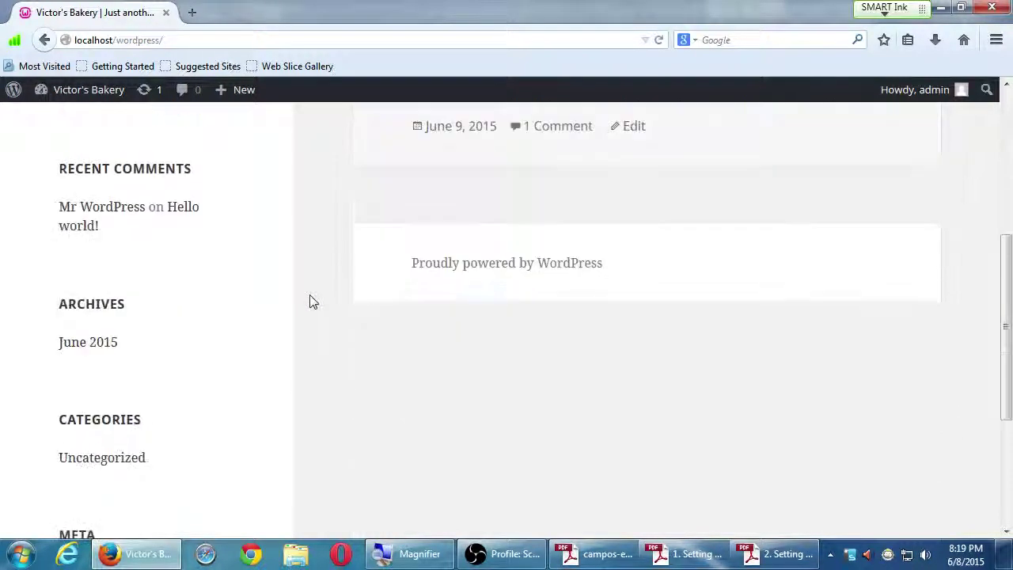
pyautogui.scroll(8, 317, 305)
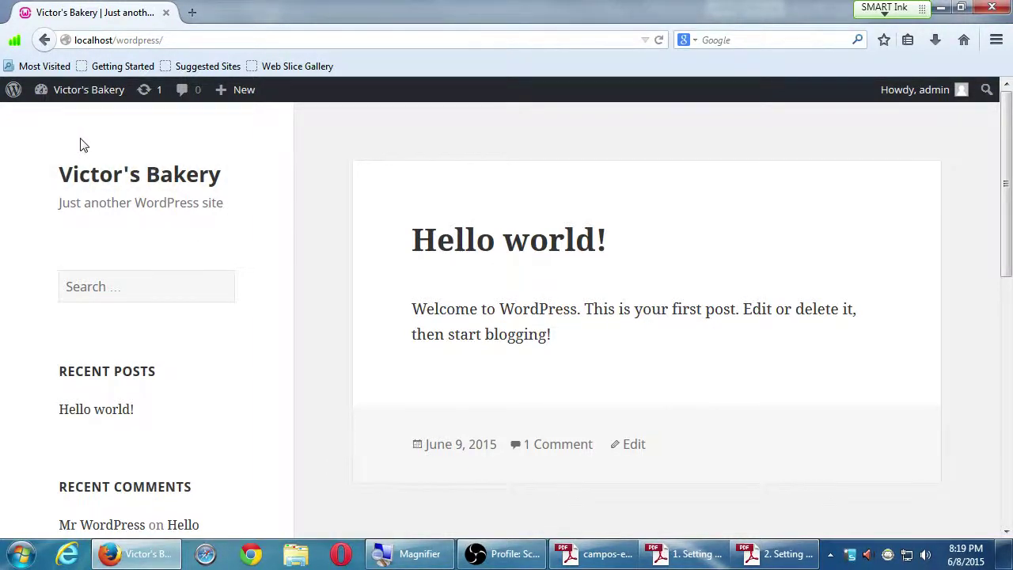
# Go through the Dashboard to Appearance > Themes to reach the featured themes list
pyautogui.moveTo(81, 95)
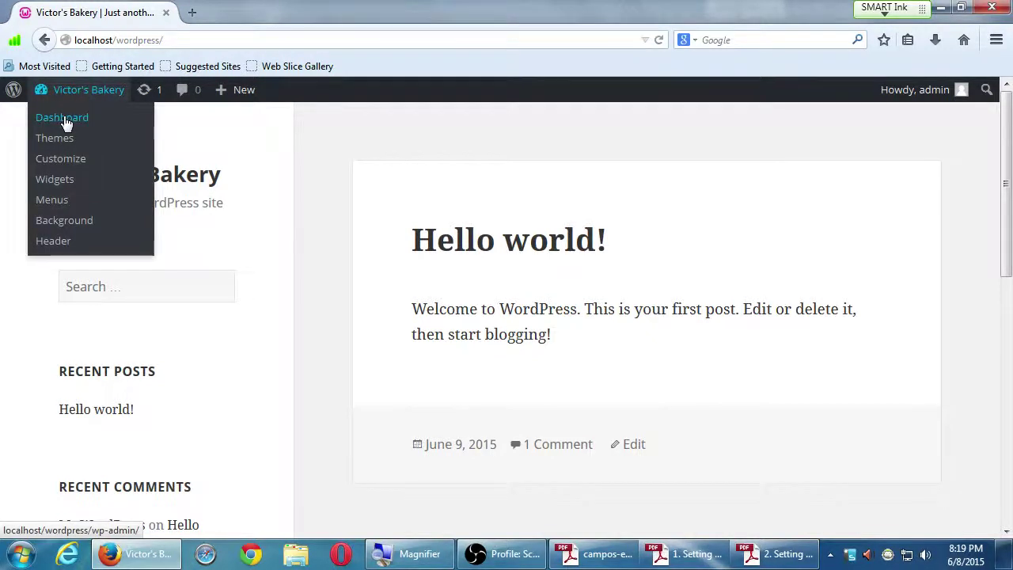
pyautogui.click(63, 119)
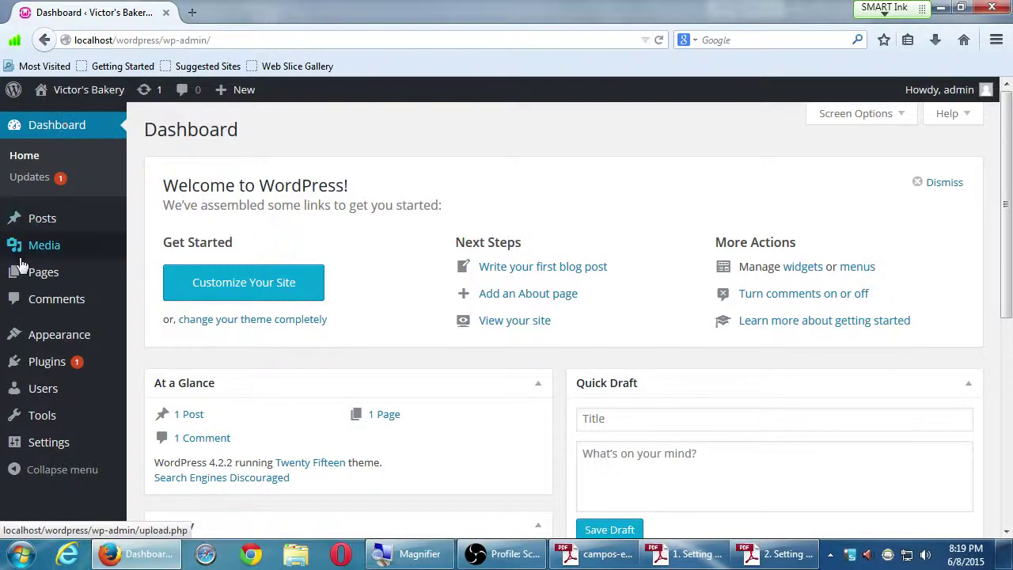
pyautogui.moveTo(75, 336)
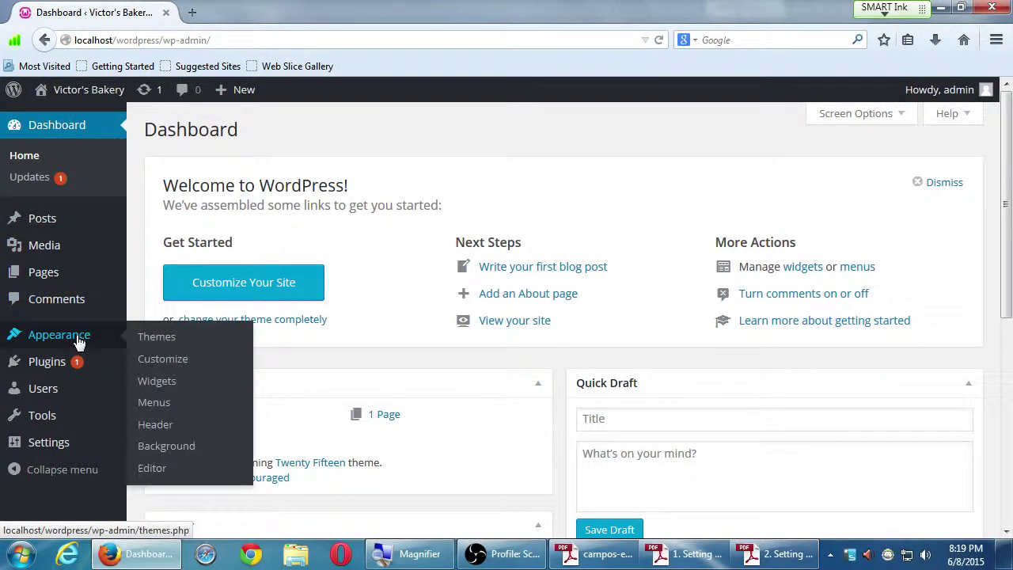
pyautogui.click(159, 341)
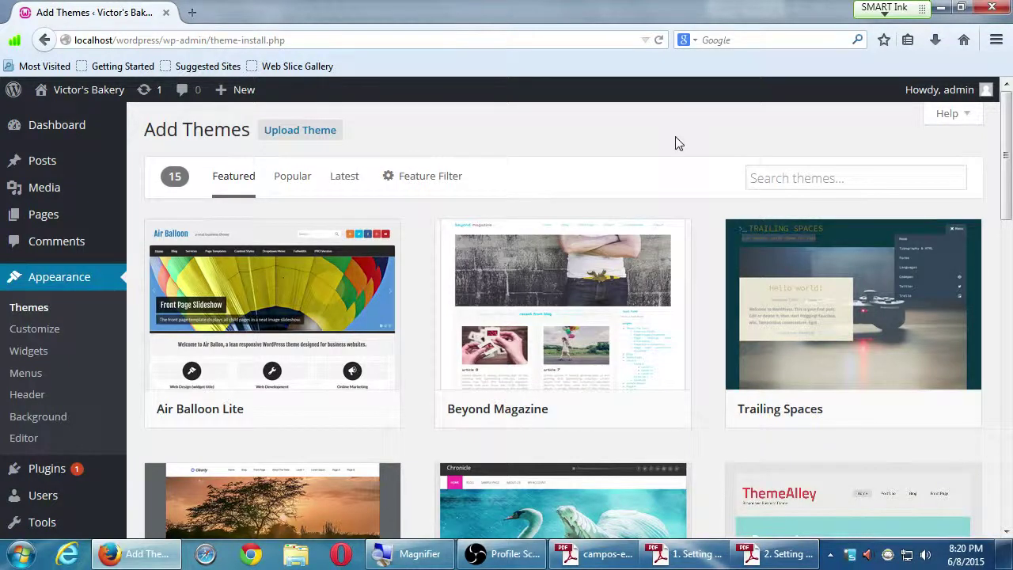
pyautogui.moveTo(226, 393)
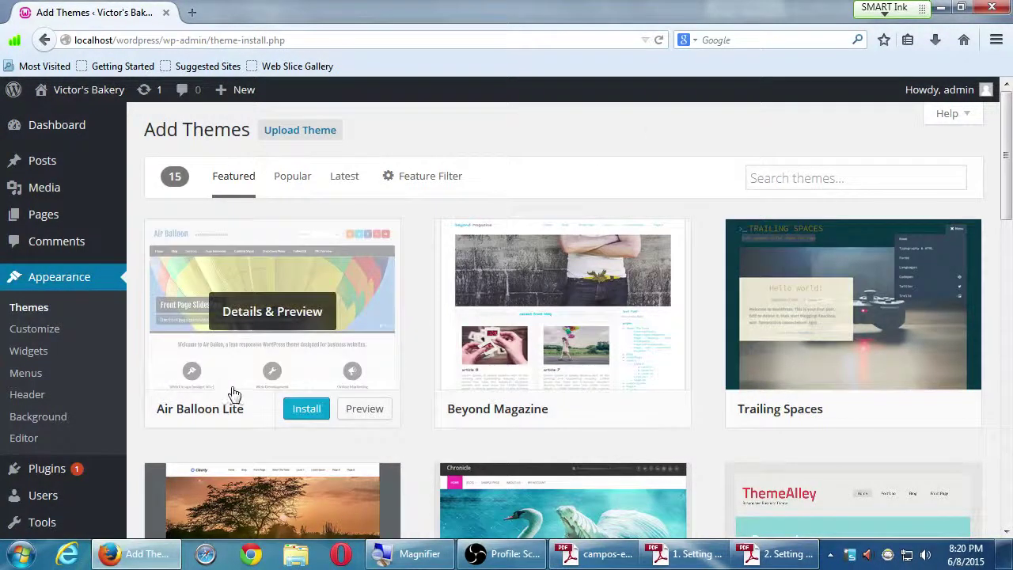
pyautogui.scroll(-2, 832, 379)
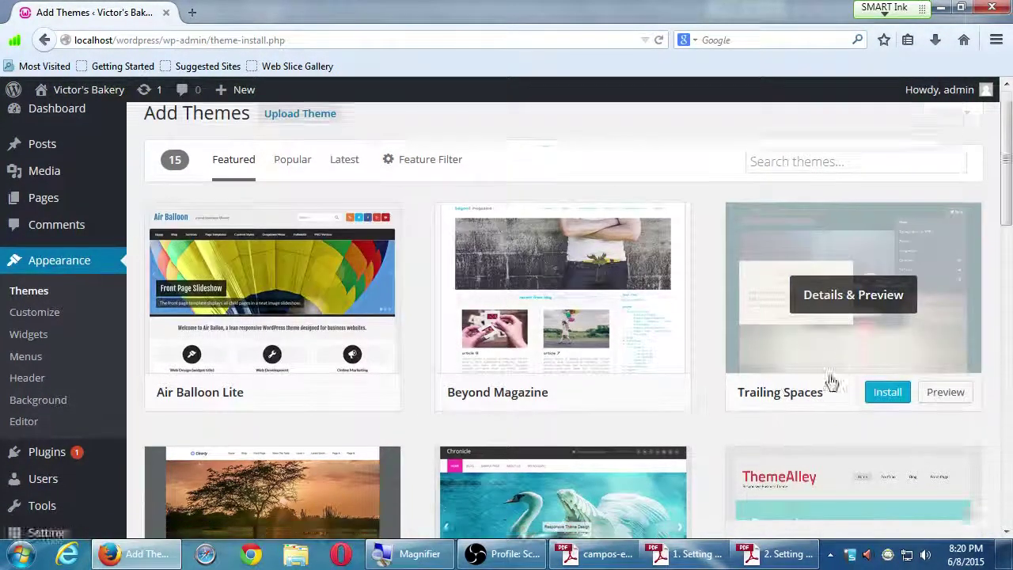
pyautogui.scroll(-5, 825, 386)
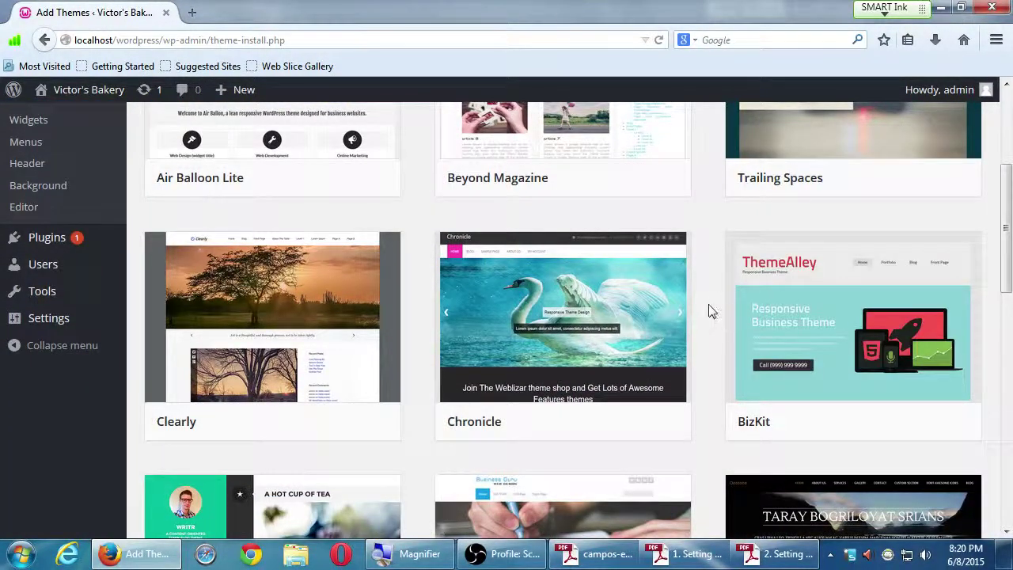
pyautogui.moveTo(831, 348)
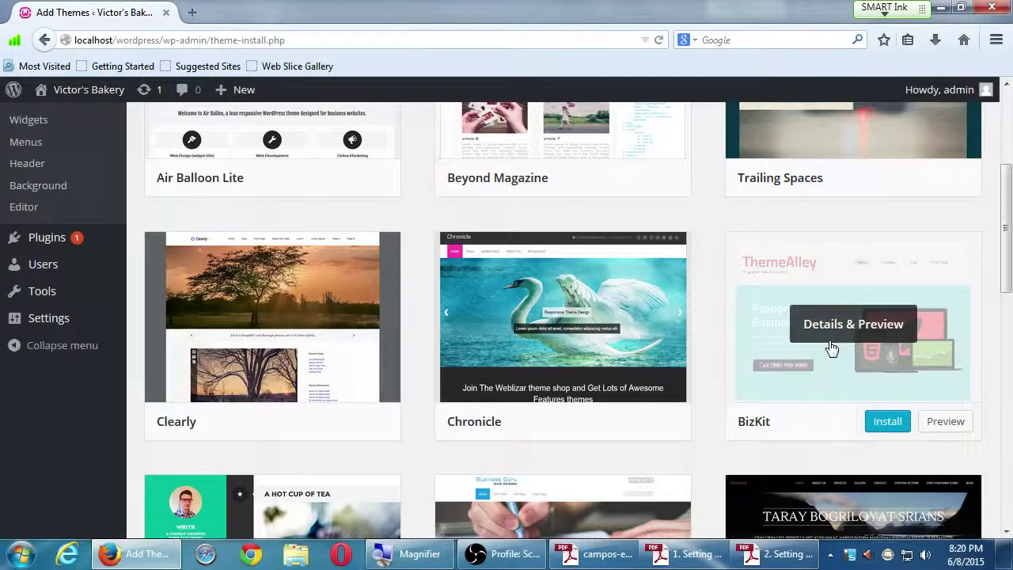
pyautogui.scroll(7, 722, 242)
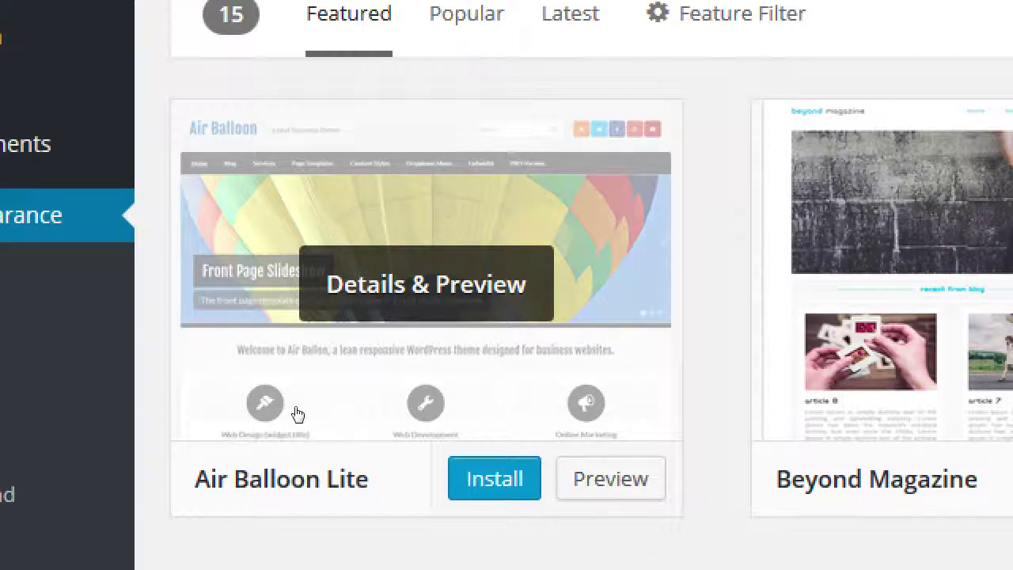
# Install Air Balloon Lite and wait for the 1.0.1 success message
pyautogui.click(495, 479)
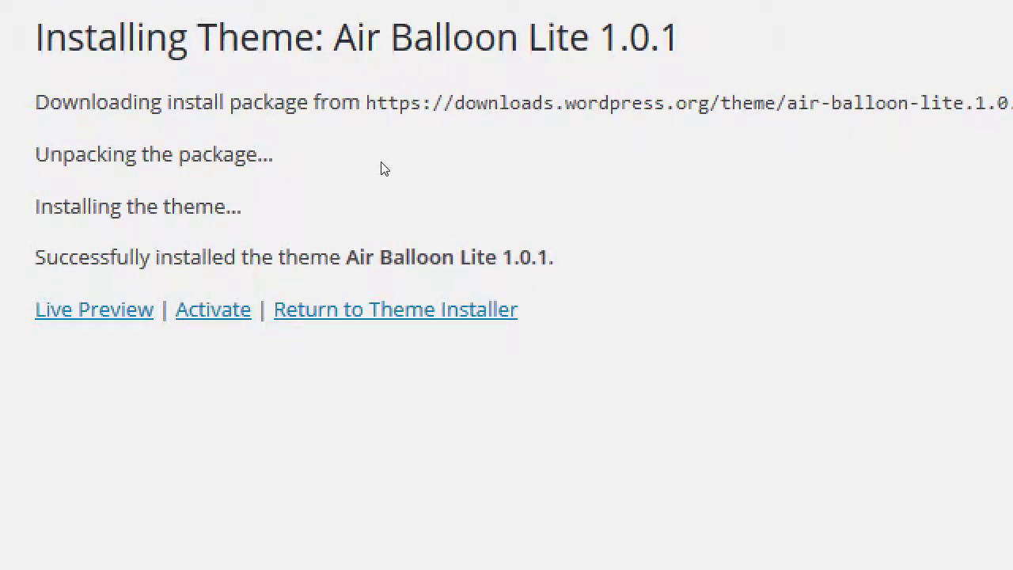
pyautogui.moveTo(446, 181); pyautogui.dragTo(493, 164)
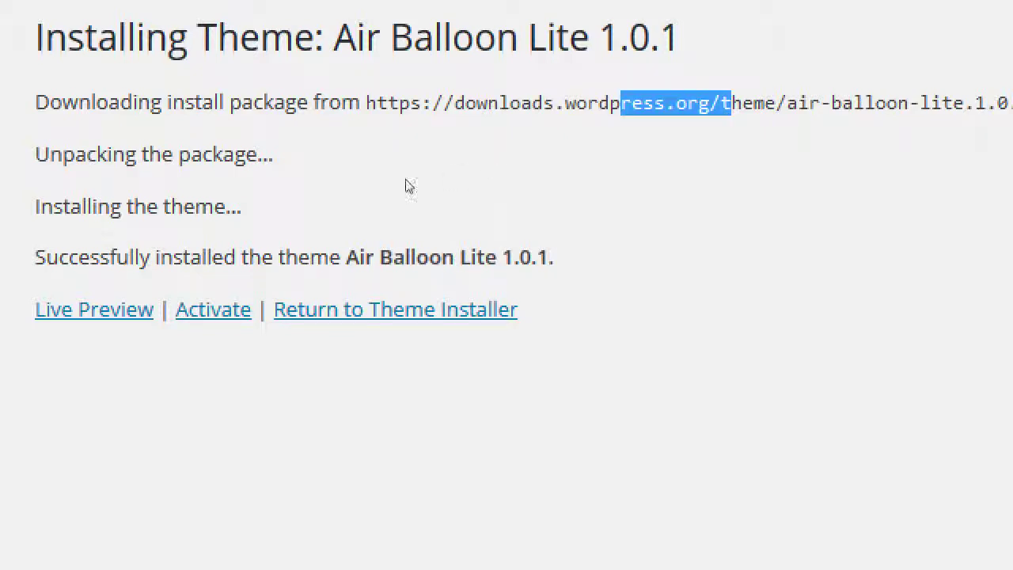
pyautogui.moveTo(54, 207); pyautogui.dragTo(243, 214)
pyautogui.click(308, 215)
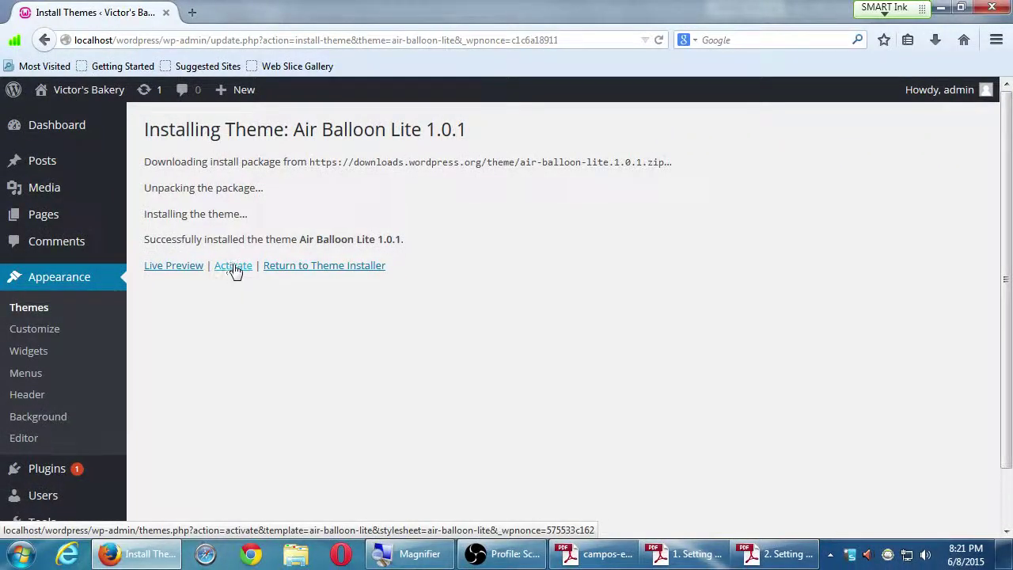
# Activate Air Balloon Lite and visit the front page to see its right-sidebar layout
pyautogui.click(235, 269)
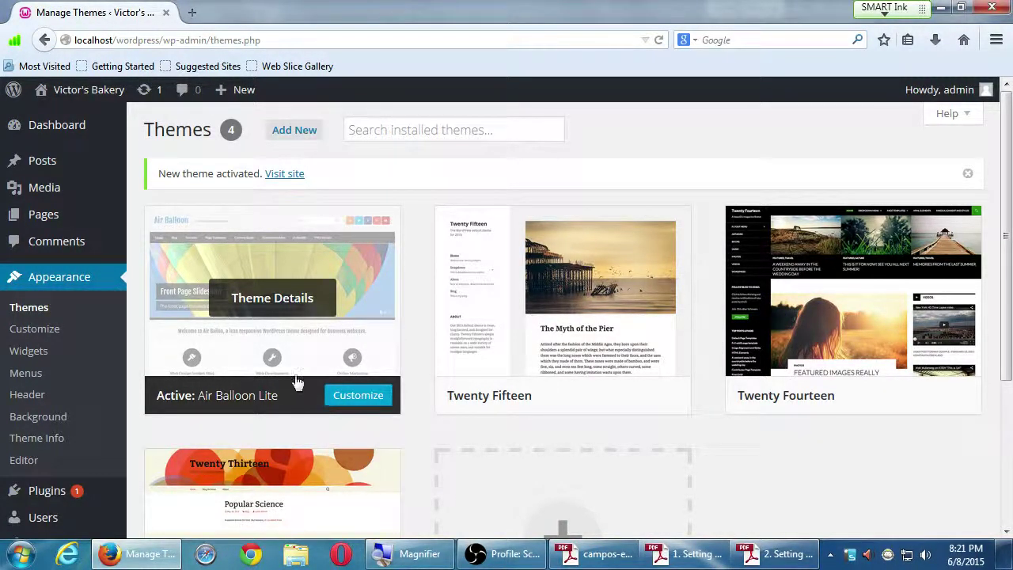
pyautogui.moveTo(97, 97)
pyautogui.click(89, 124)
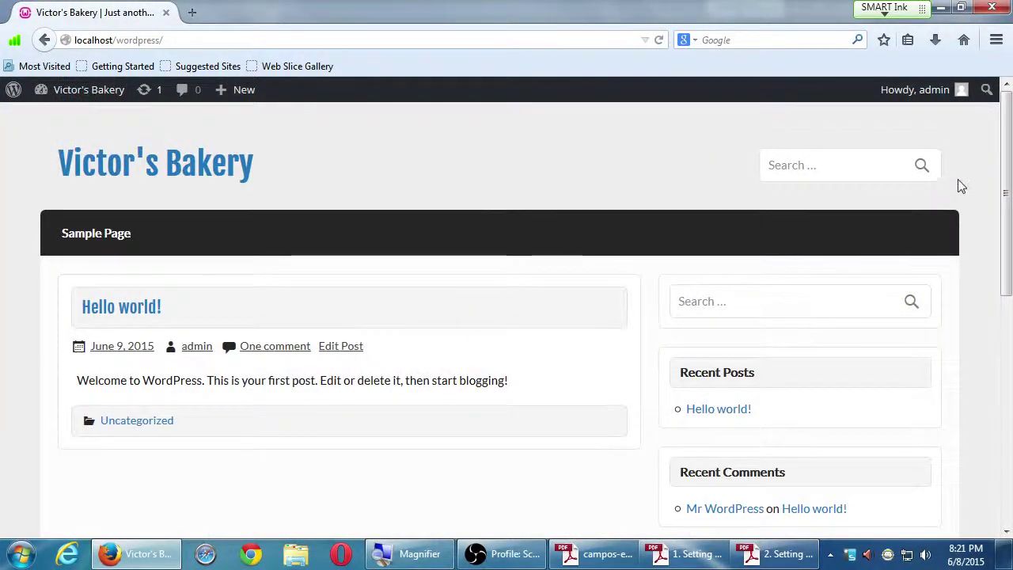
pyautogui.scroll(-5, 980, 277)
pyautogui.scroll(-6, 967, 330)
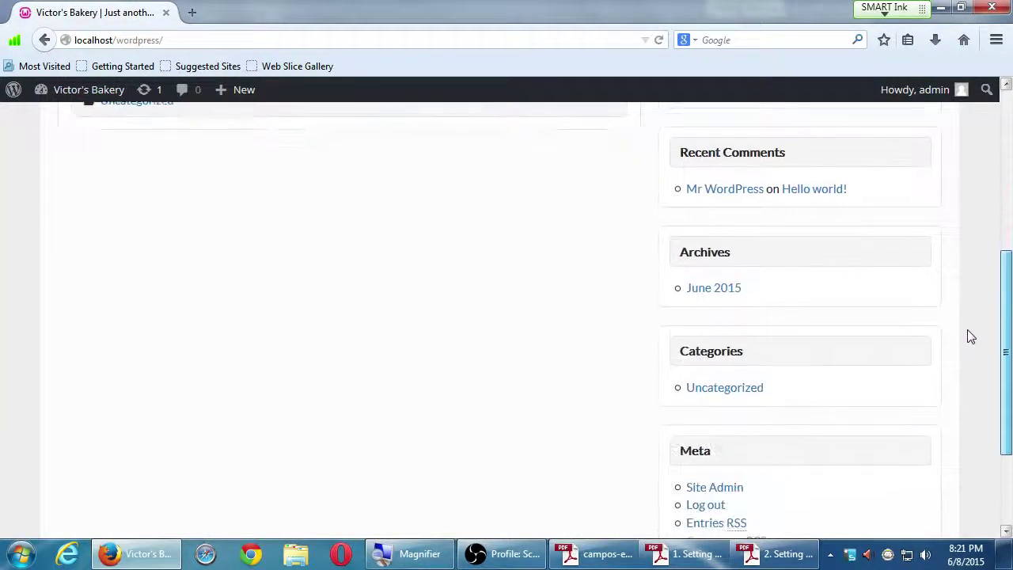
pyautogui.scroll(11, 954, 468)
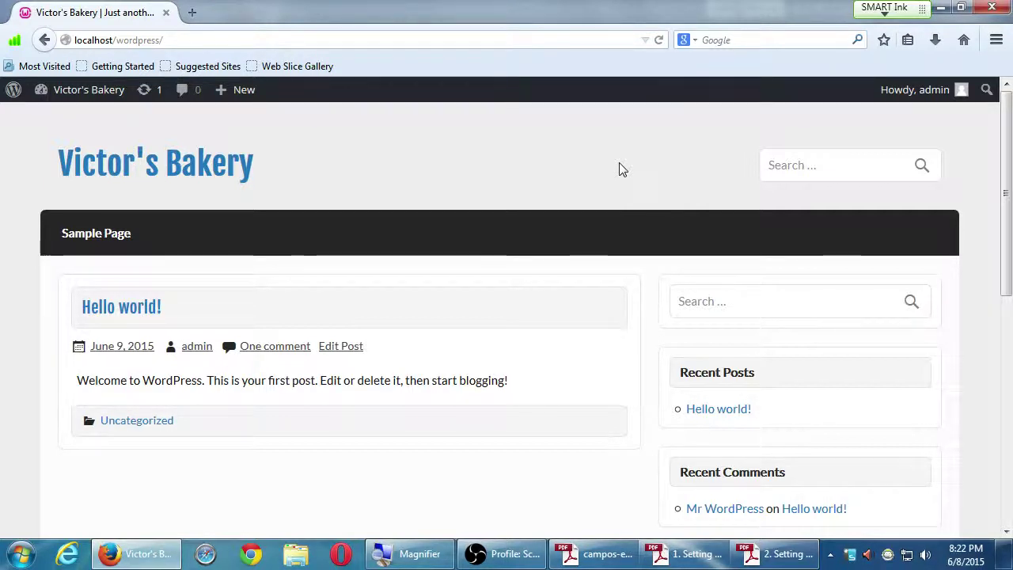
pyautogui.scroll(-5, 583, 199)
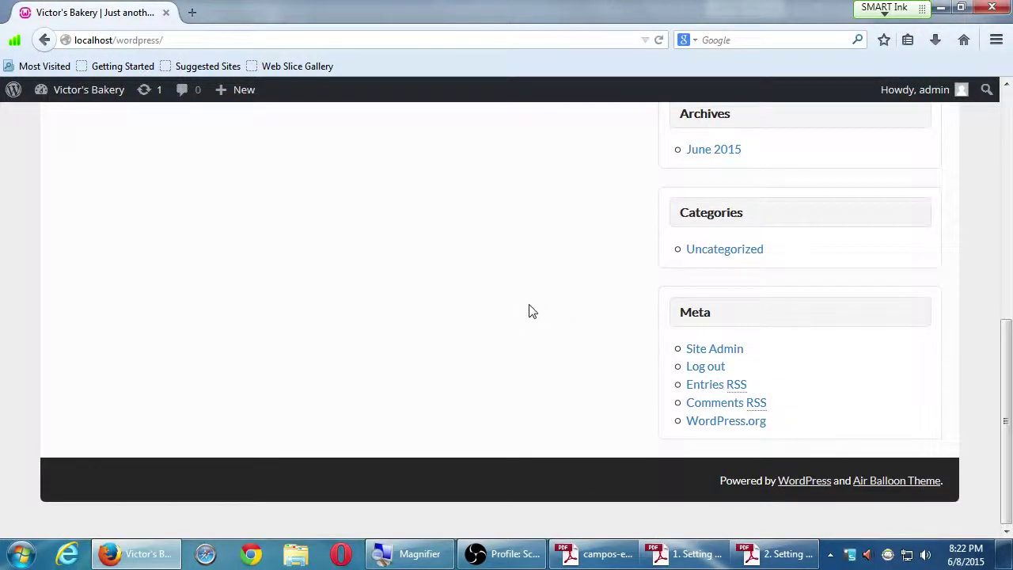
pyautogui.scroll(1, 522, 328)
pyautogui.scroll(4, 528, 328)
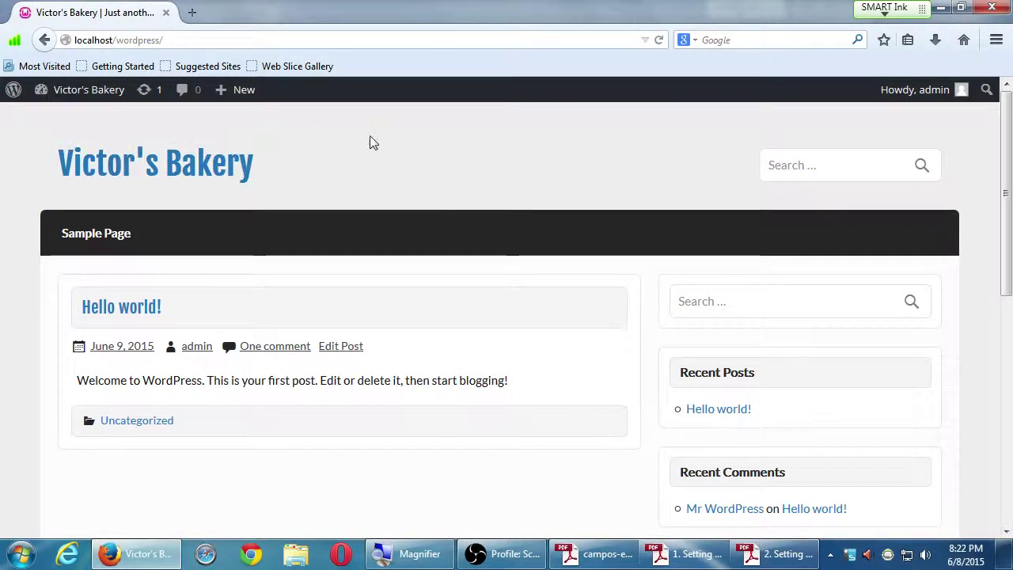
pyautogui.moveTo(95, 105)
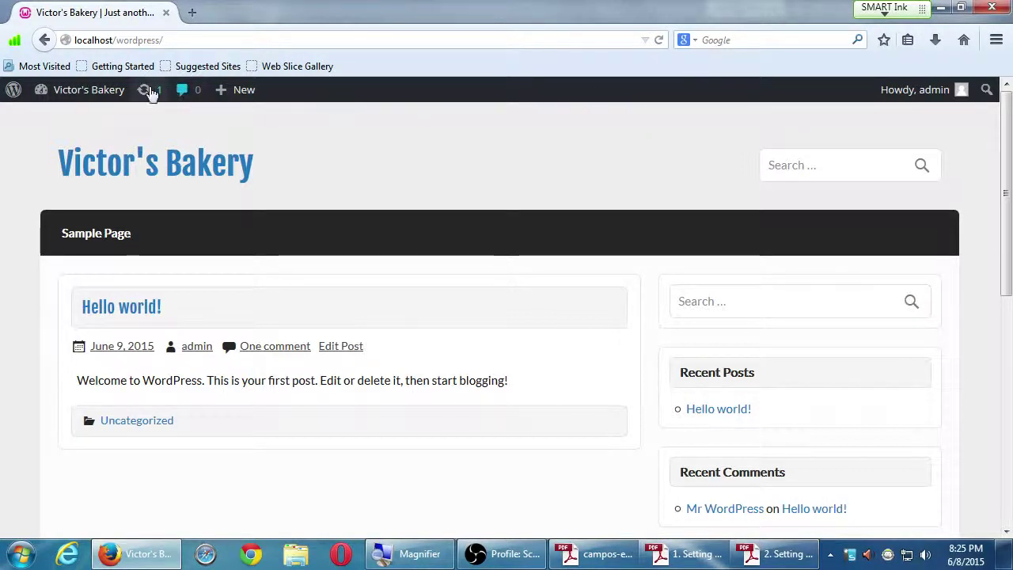
# Open Add New Themes from Appearance > Themes and browse the Popular and Latest lists
pyautogui.moveTo(91, 95)
pyautogui.click(90, 120)
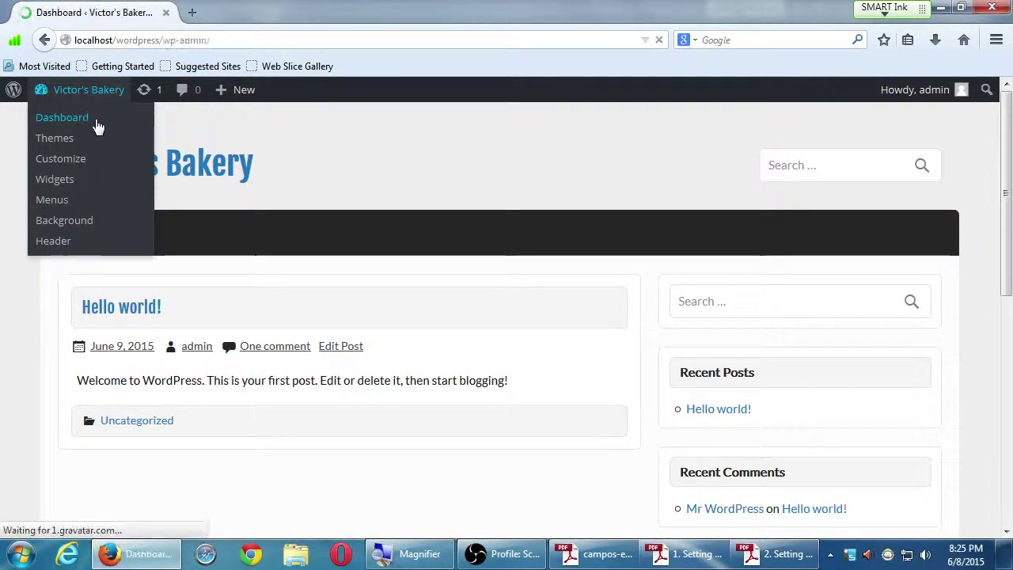
pyautogui.moveTo(81, 332)
pyautogui.click(192, 339)
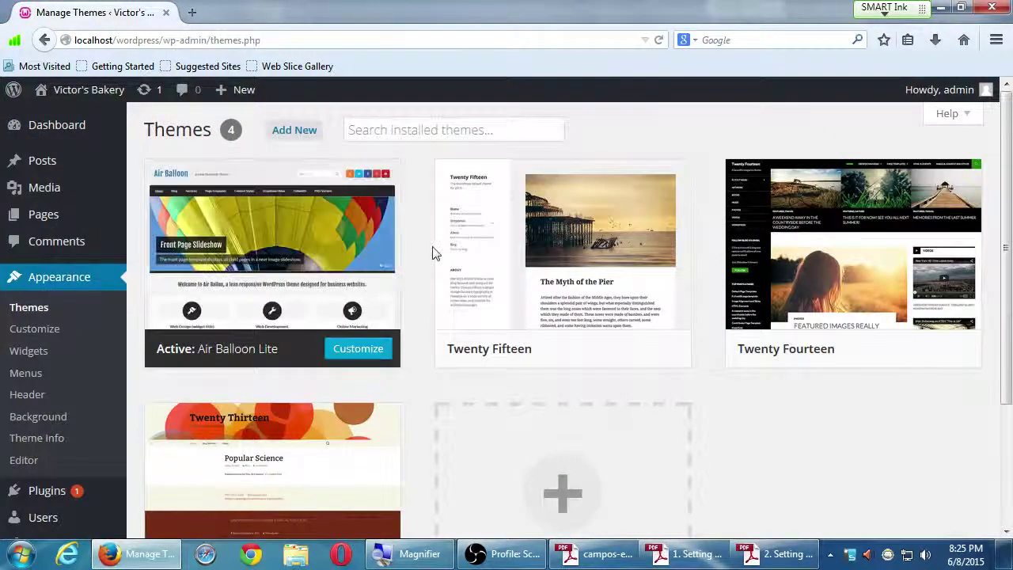
pyautogui.click(278, 140)
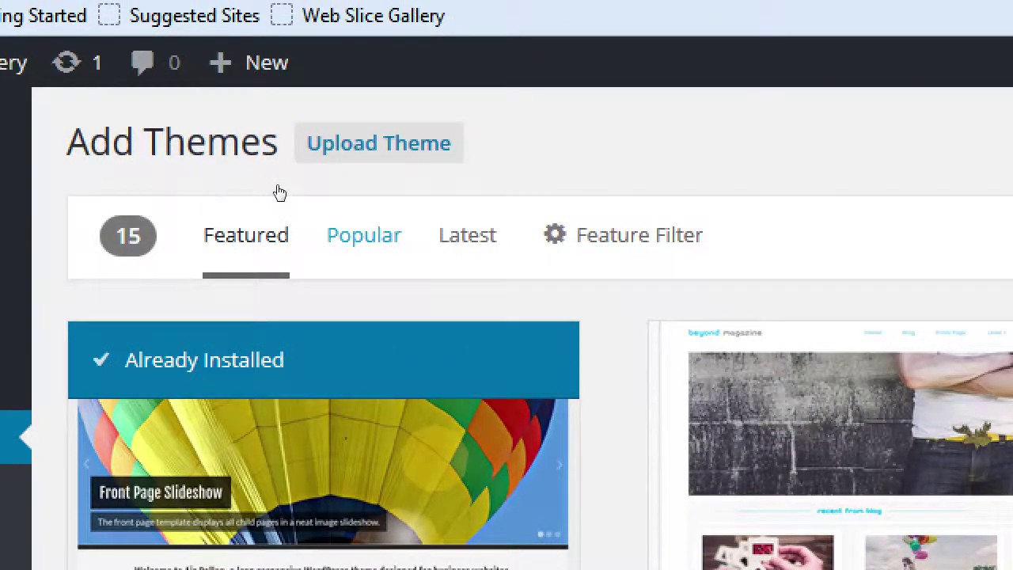
pyautogui.press('Return')
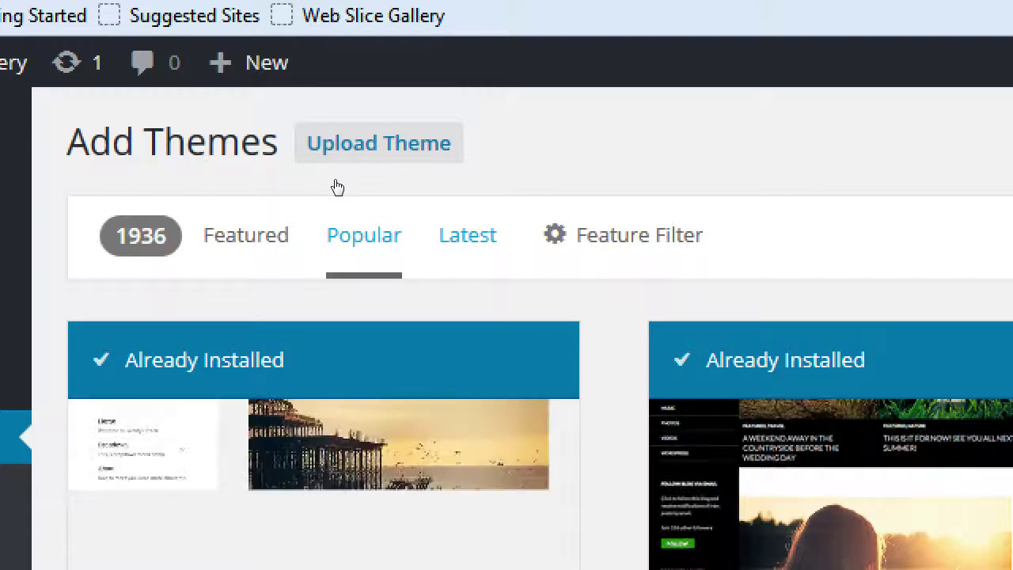
pyautogui.press('Tab')
pyautogui.press('Return')
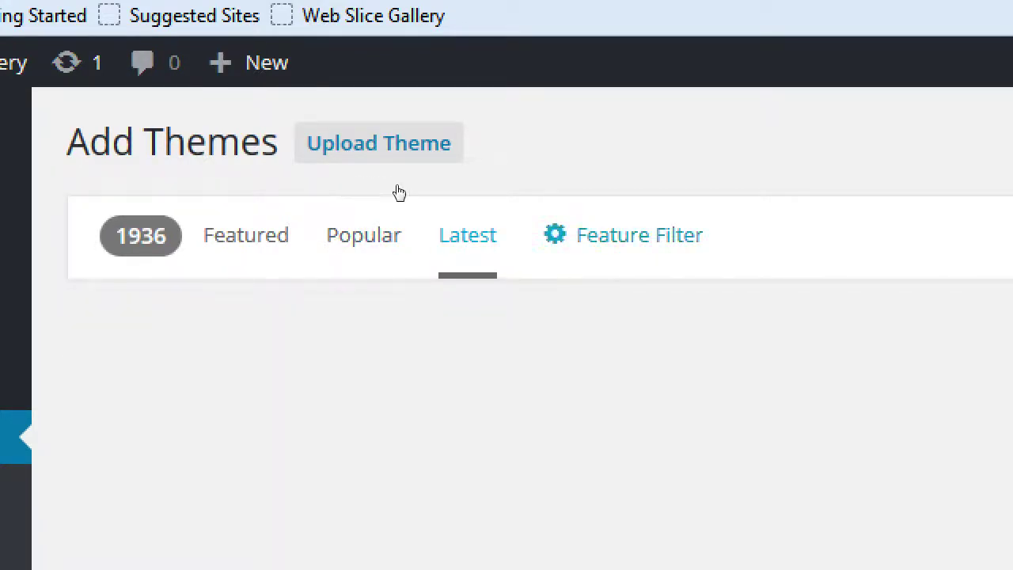
# Filter themes by the Black colour and One Column layout features
pyautogui.press('Tab')
pyautogui.press('Return')
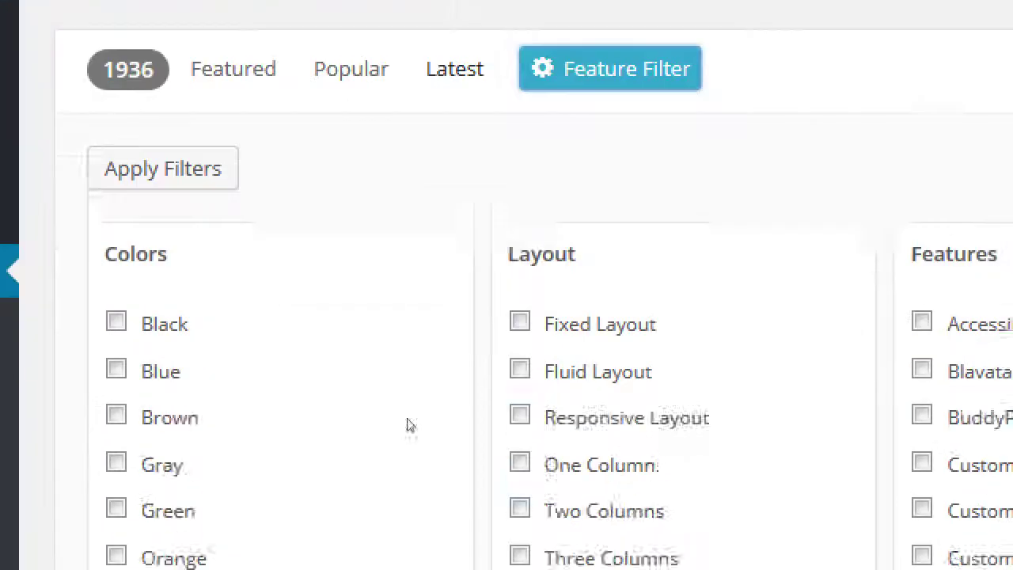
pyautogui.press('Tab')
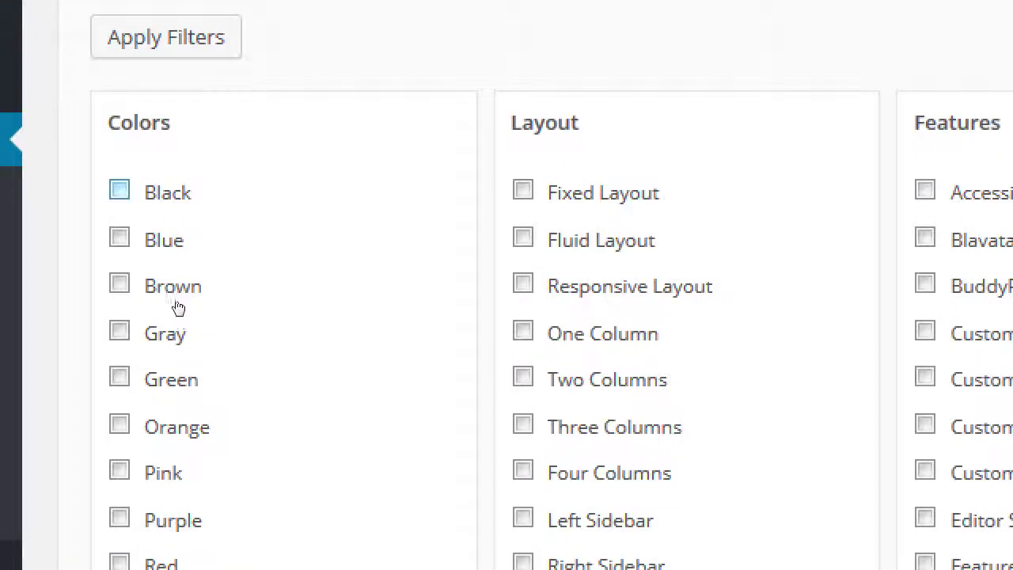
pyautogui.press('space')
pyautogui.press('Tab')
pyautogui.press('space')
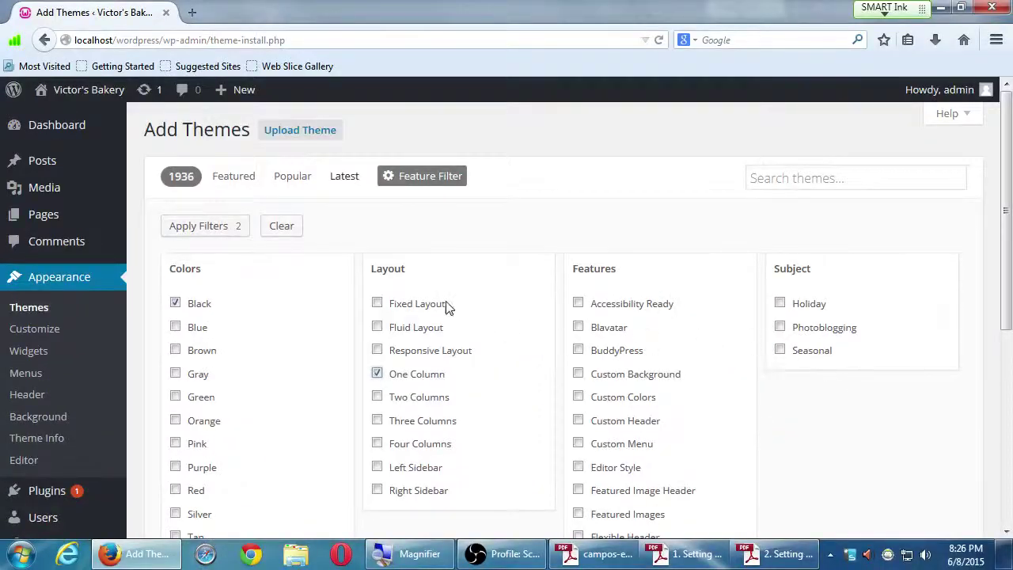
pyautogui.click(215, 226)
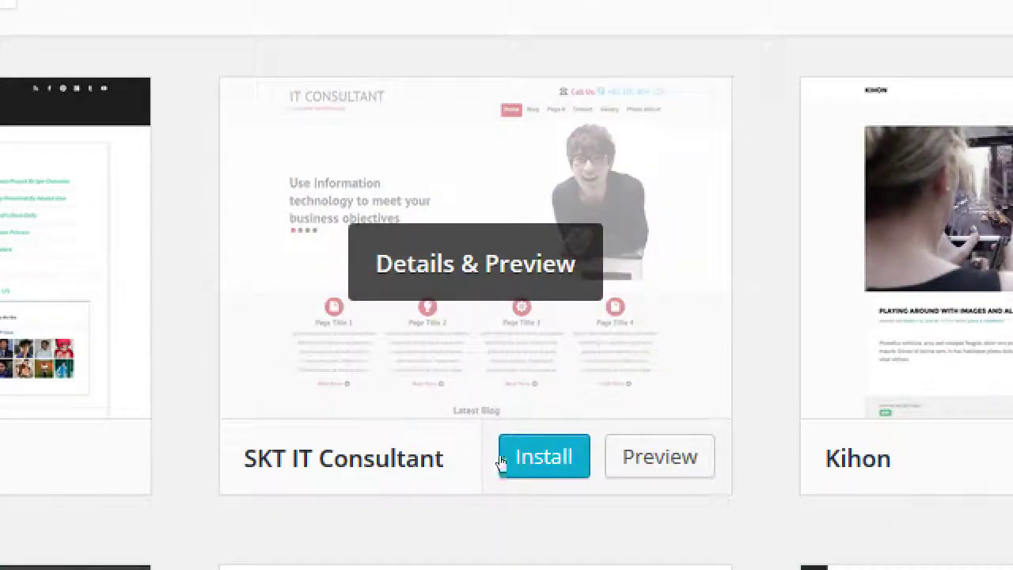
# Install and activate SKT IT Consultant 1.2.1, then visit the bakery's front page
pyautogui.click(592, 461)
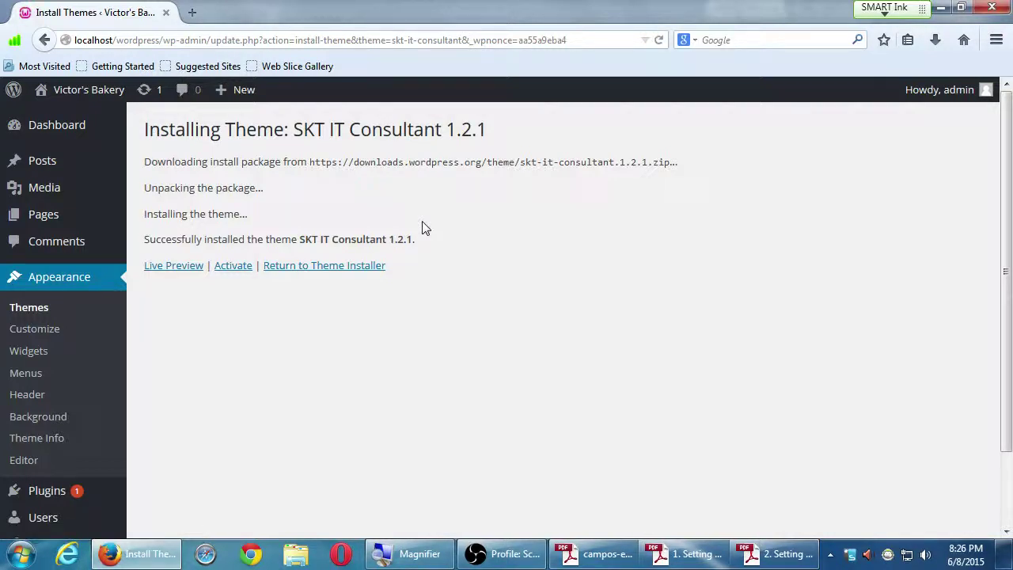
pyautogui.click(235, 267)
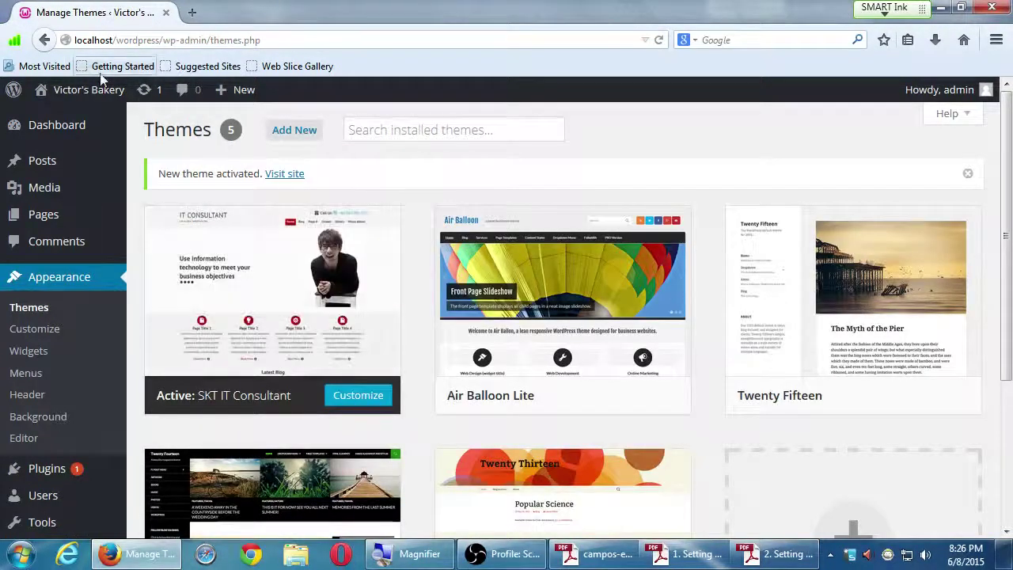
pyautogui.moveTo(90, 99)
pyautogui.click(79, 119)
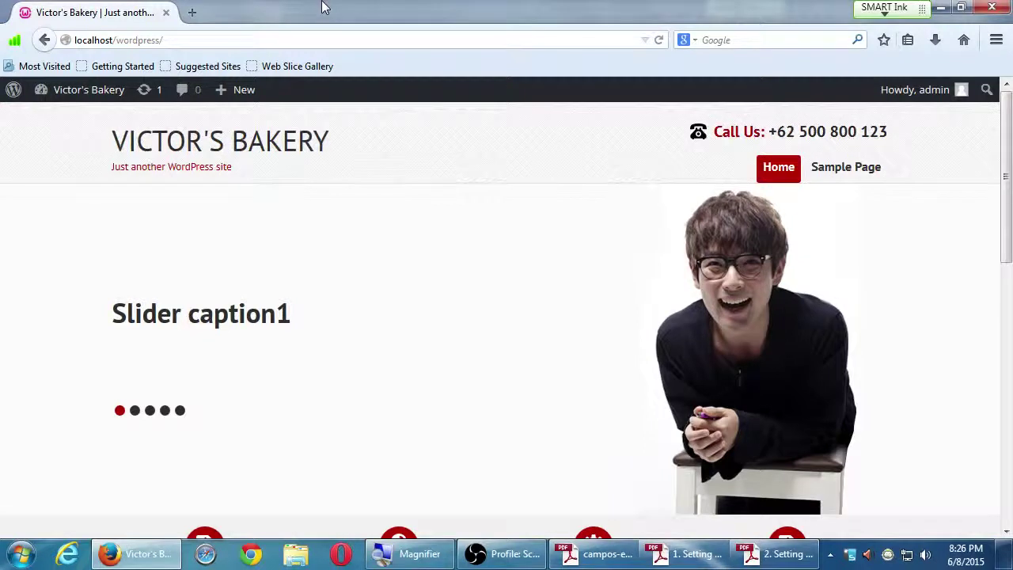
pyautogui.scroll(-5, 507, 261)
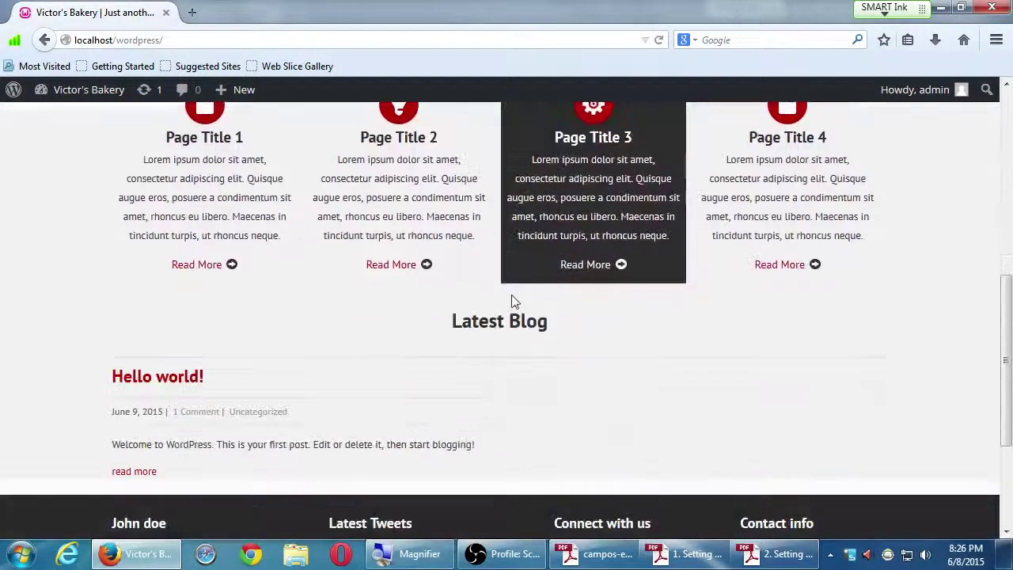
pyautogui.scroll(-5, 514, 297)
pyautogui.scroll(3, 902, 423)
pyautogui.scroll(10, 918, 415)
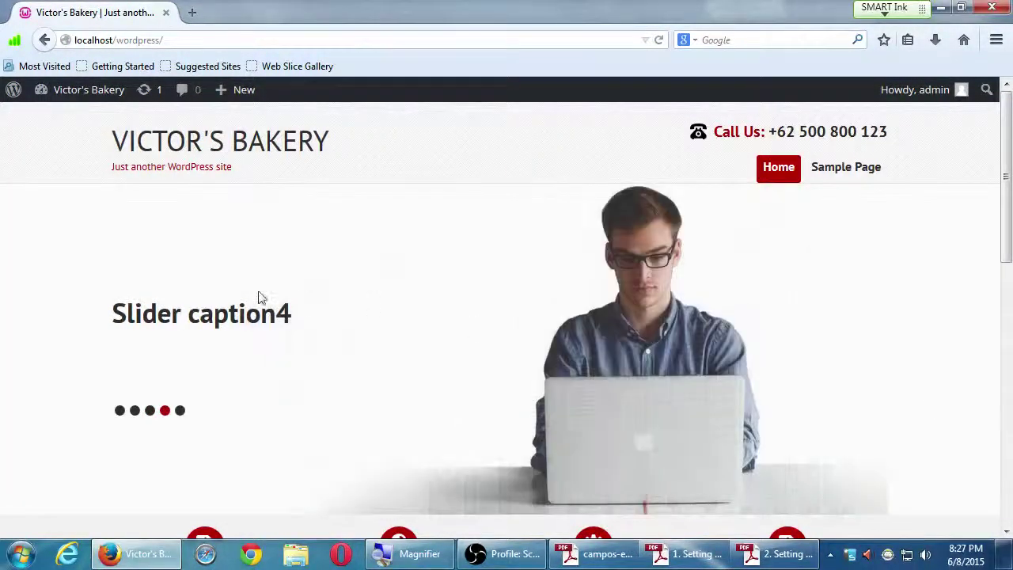
pyautogui.moveTo(82, 93)
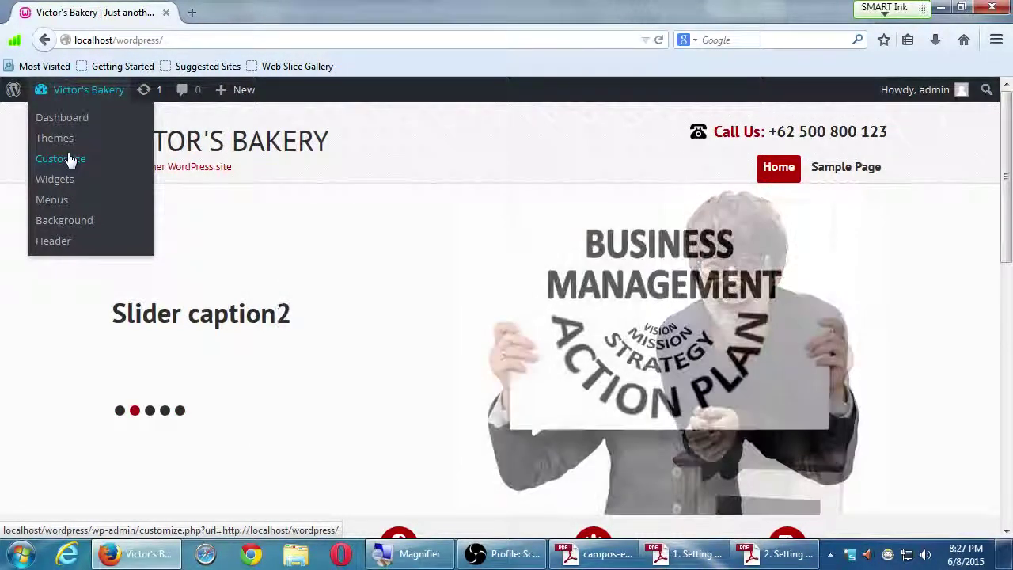
# Browse the SKT IT Consultant Customizer settings, including Background Image, then return to the live site
pyautogui.click(70, 159)
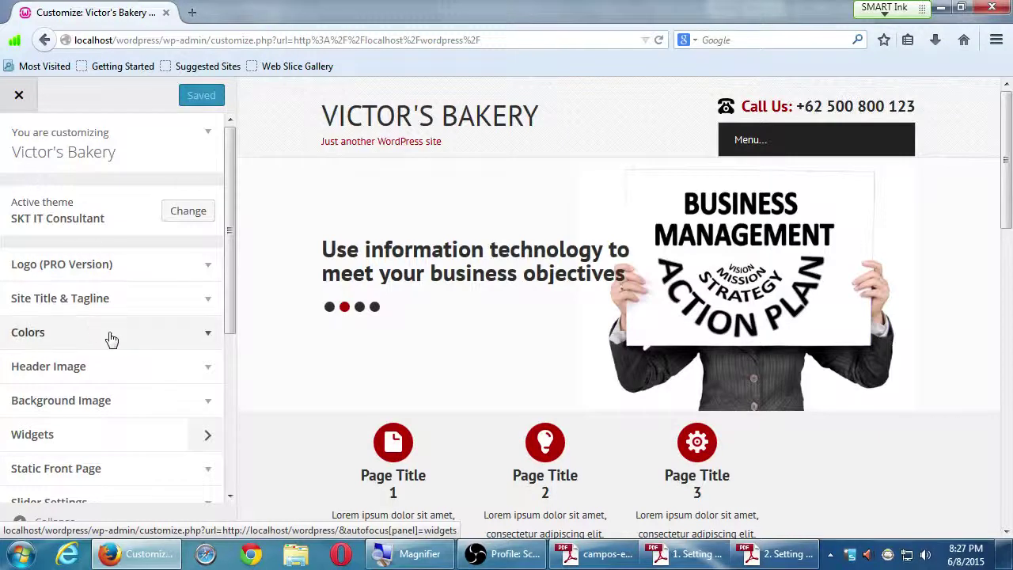
pyautogui.click(198, 403)
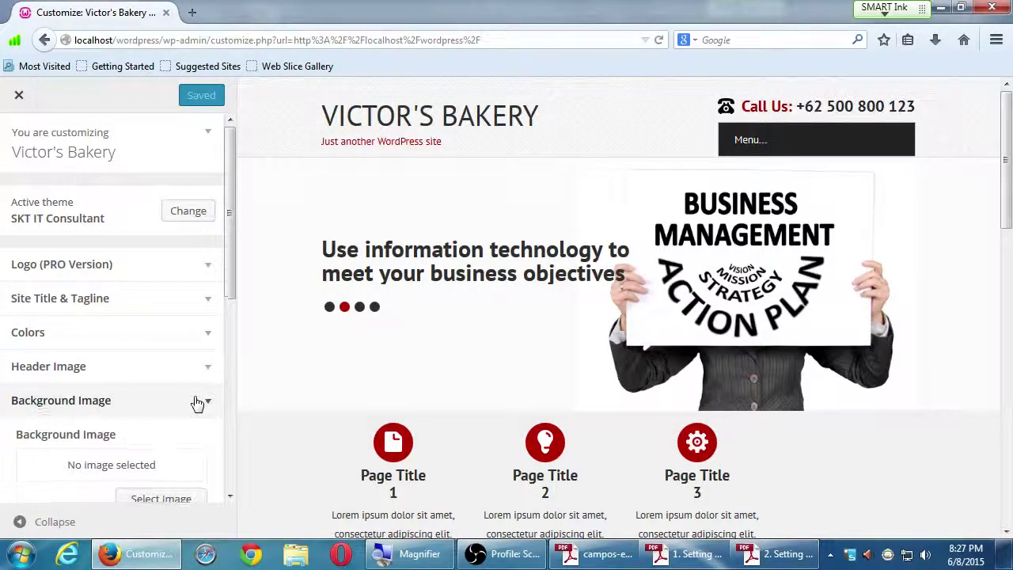
pyautogui.click(197, 402)
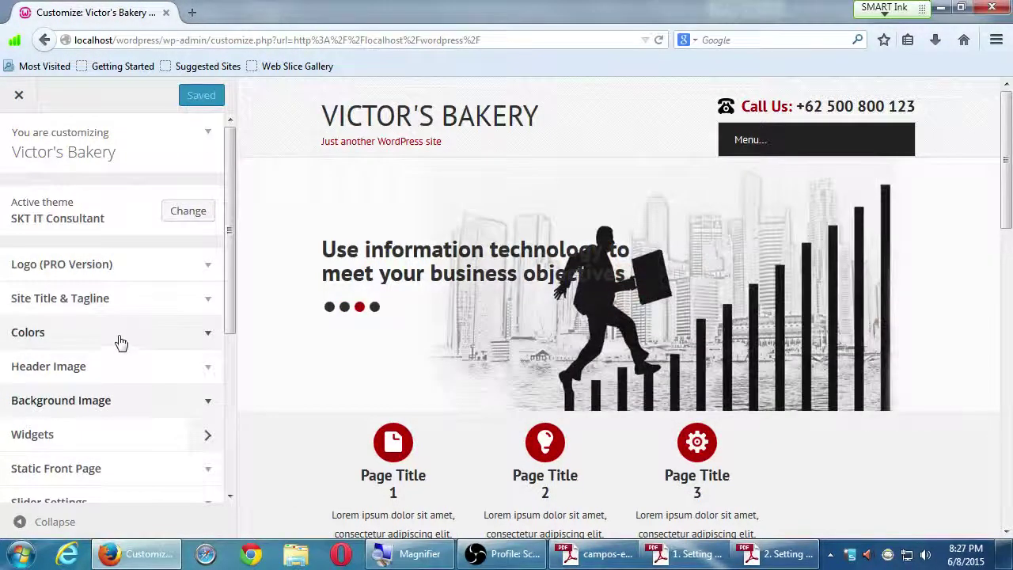
pyautogui.scroll(-2, 99, 401)
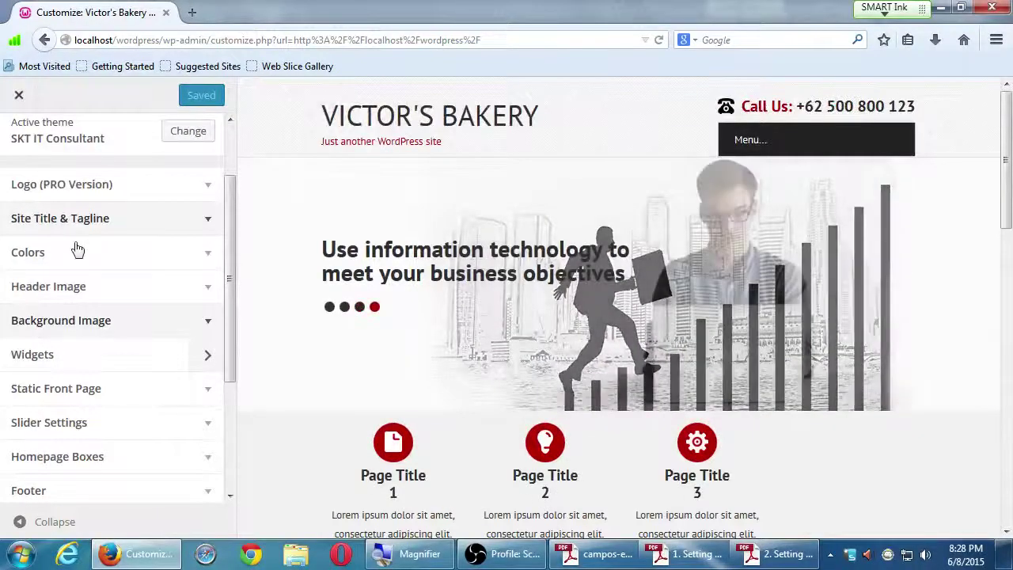
pyautogui.scroll(-1, 621, 286)
pyautogui.scroll(-1, 617, 281)
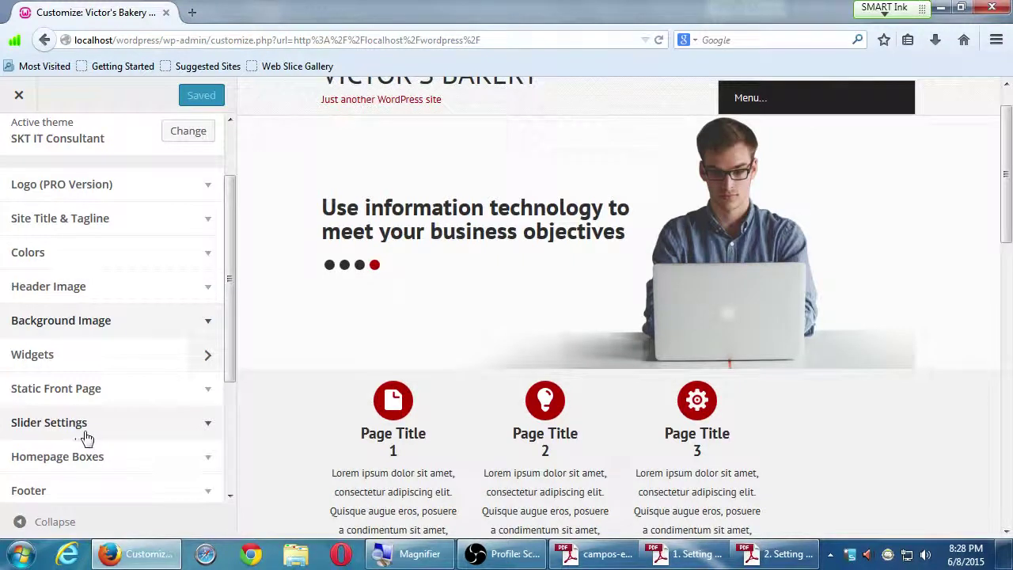
pyautogui.scroll(-3, 787, 435)
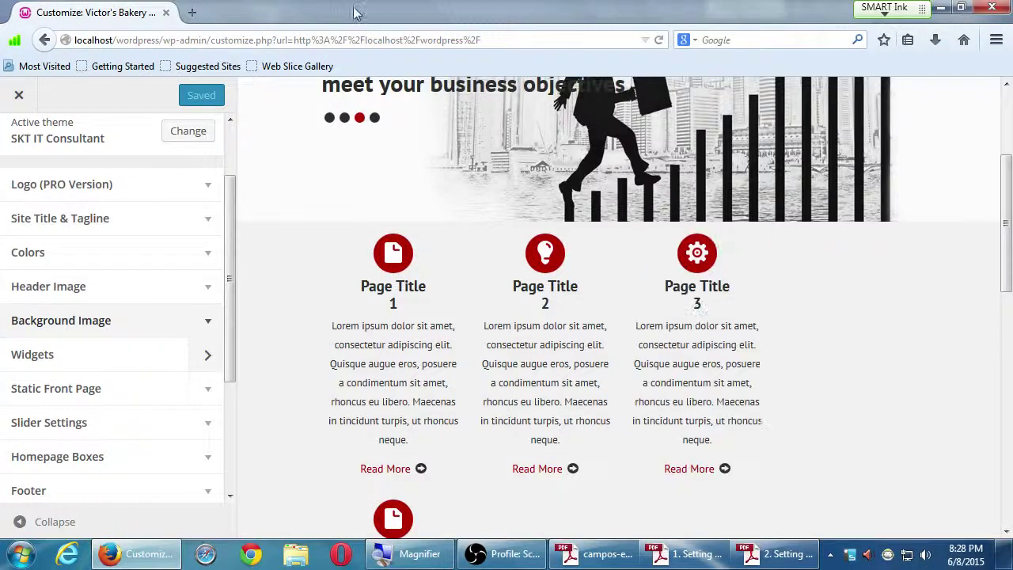
pyautogui.click(20, 96)
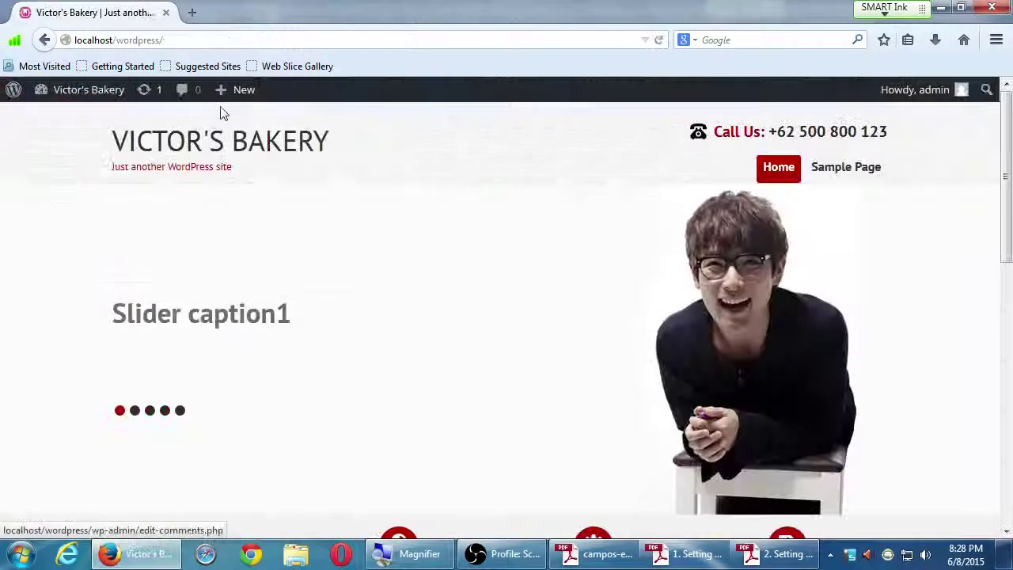
pyautogui.moveTo(89, 94)
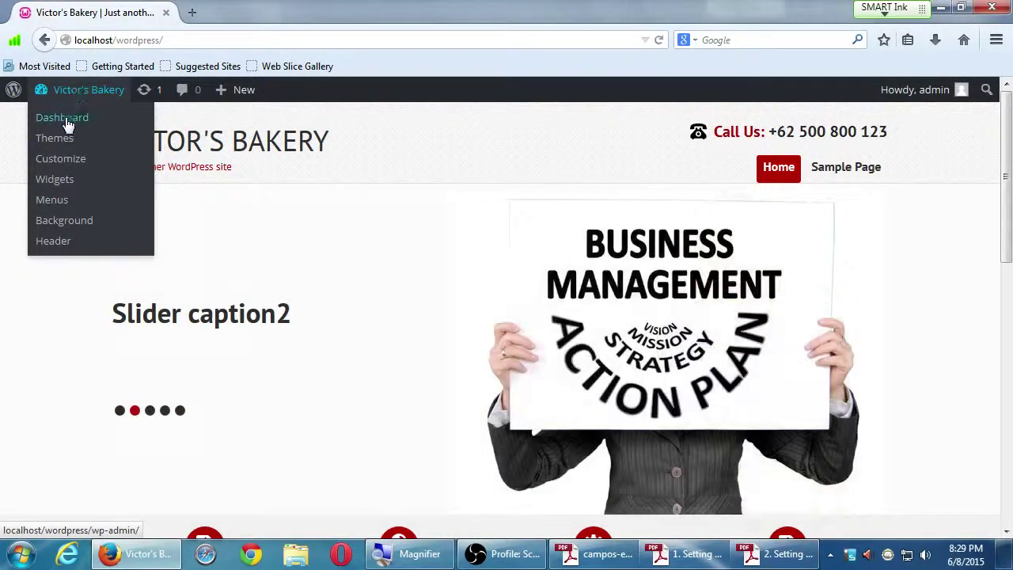
# Go to the Dashboard and head to Appearance > Editor for SKT IT Consultant's style.css
pyautogui.click(69, 124)
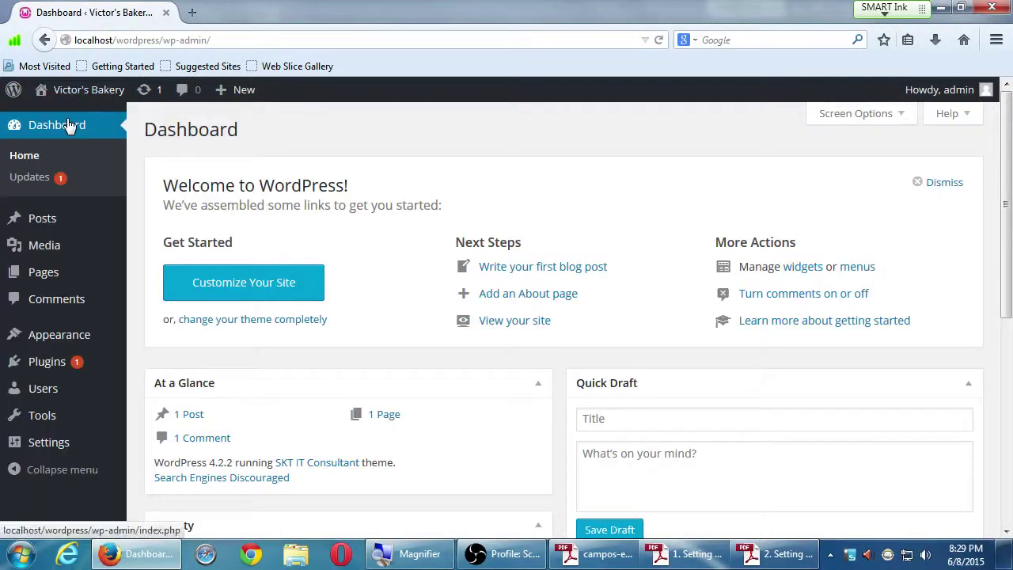
pyautogui.moveTo(68, 334)
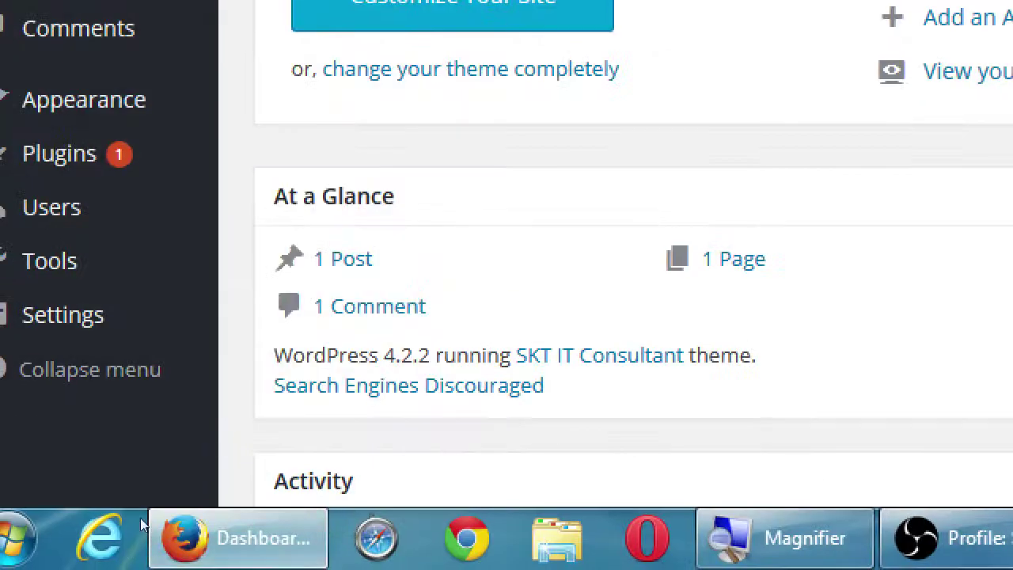
pyautogui.moveTo(79, 346)
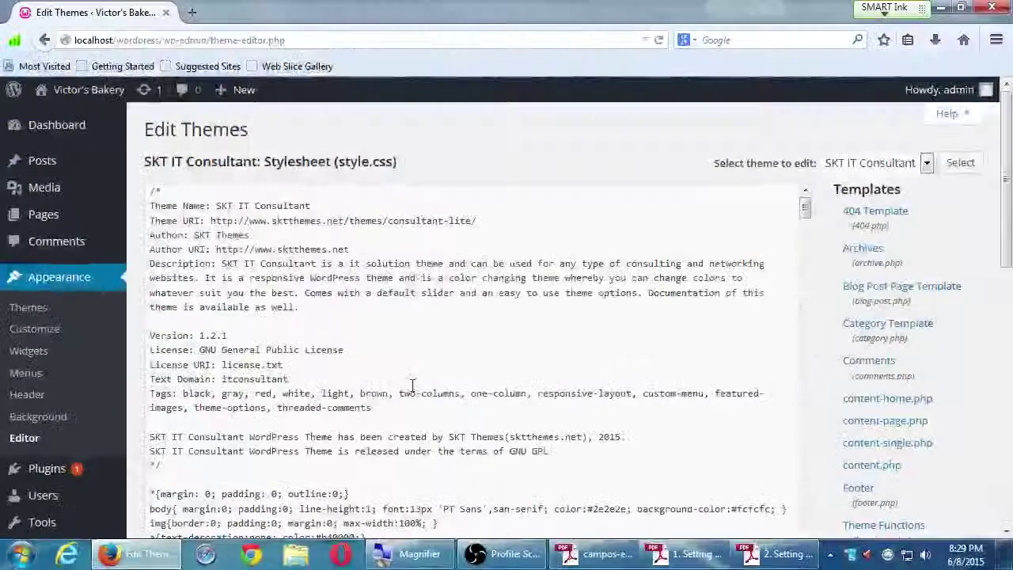
# Scroll through SKT IT Consultant's style.css in the theme editor
pyautogui.scroll(-1, 497, 441)
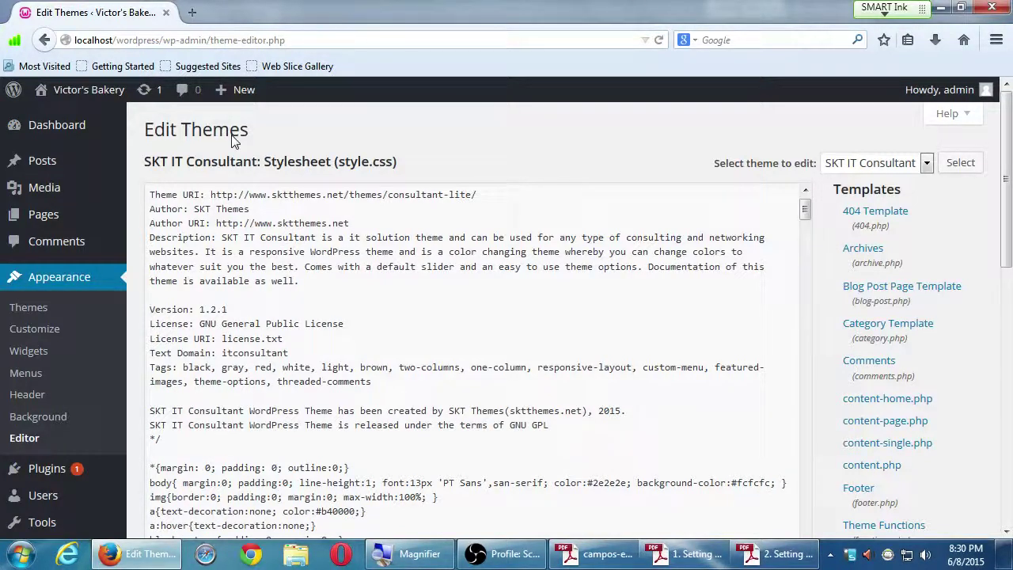
pyautogui.scroll(-1, 229, 286)
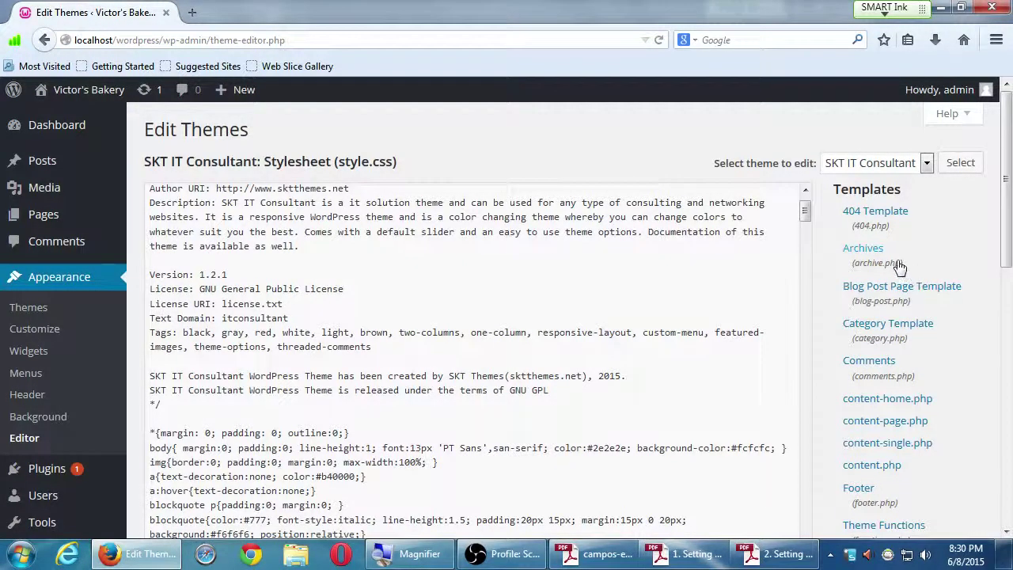
# Open Victor's Bakery's live front page via Visit Site, scroll it, and return to the style.css editor
pyautogui.moveTo(93, 99)
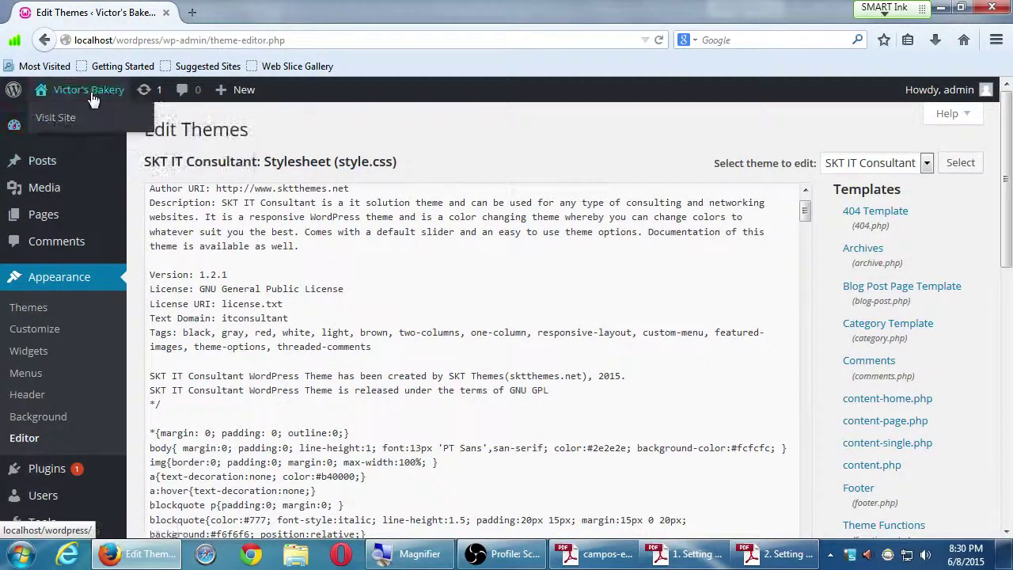
pyautogui.click(56, 117)
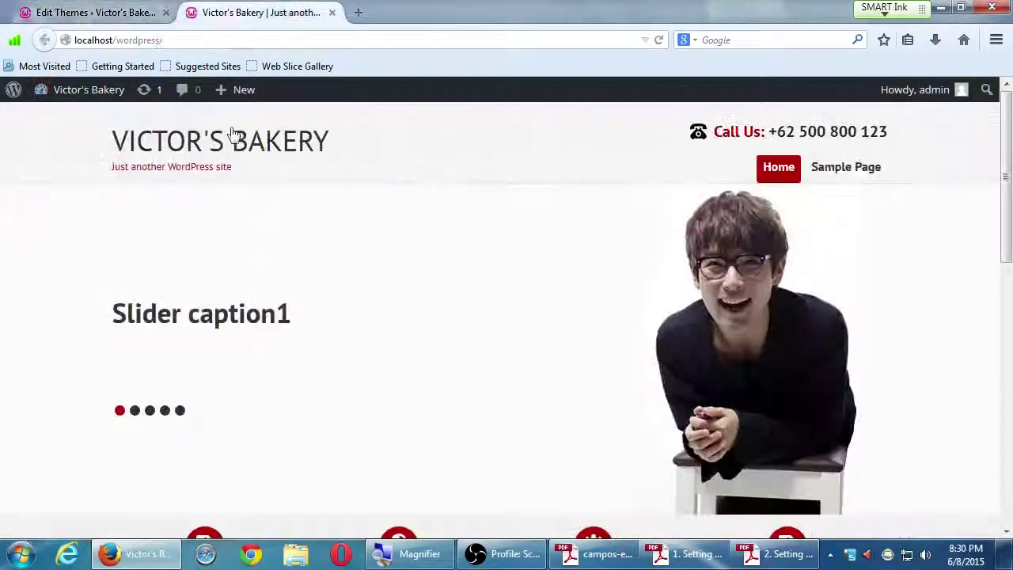
pyautogui.scroll(-3, 332, 350)
pyautogui.scroll(-3, 881, 484)
pyautogui.scroll(2, 910, 334)
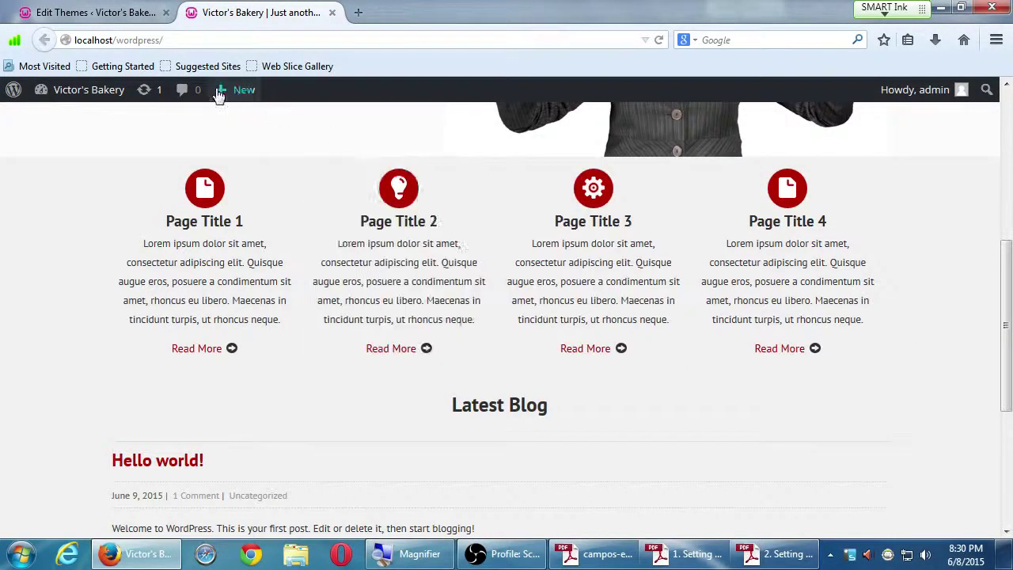
pyautogui.click(122, 16)
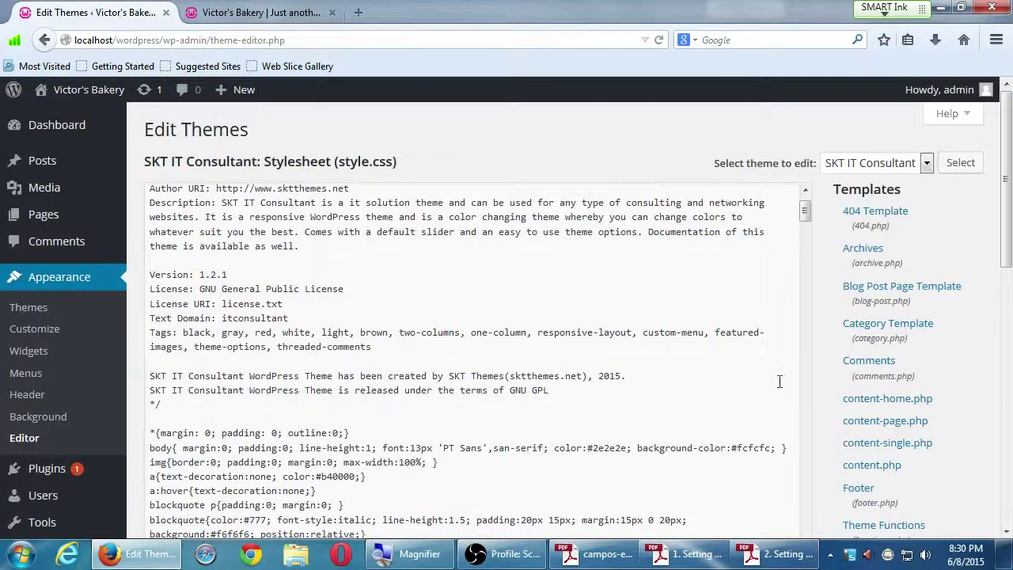
pyautogui.moveTo(1010, 127); pyautogui.dragTo(1010, 169)
pyautogui.scroll(-6, 496, 367)
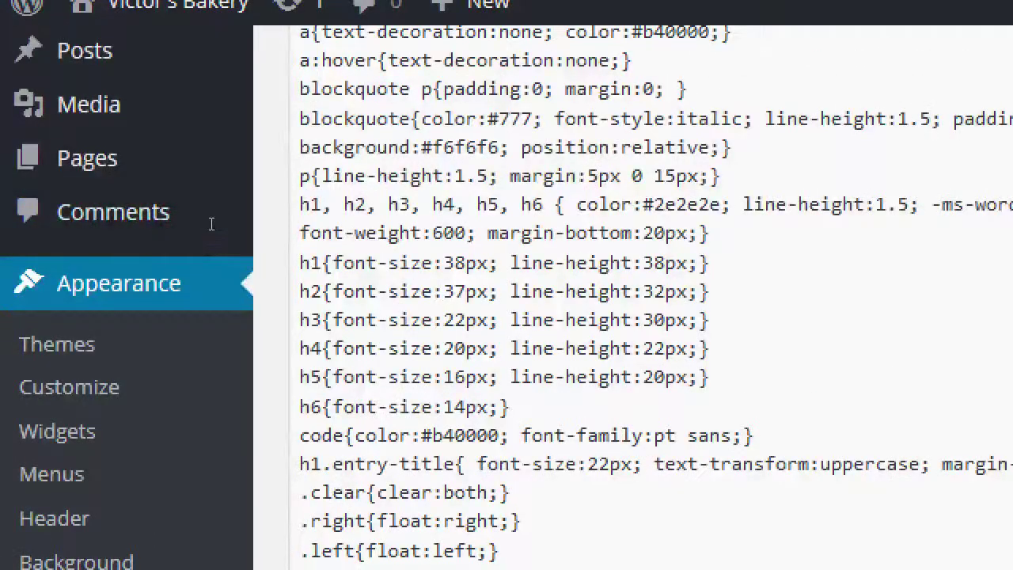
pyautogui.doubleClick(466, 263)
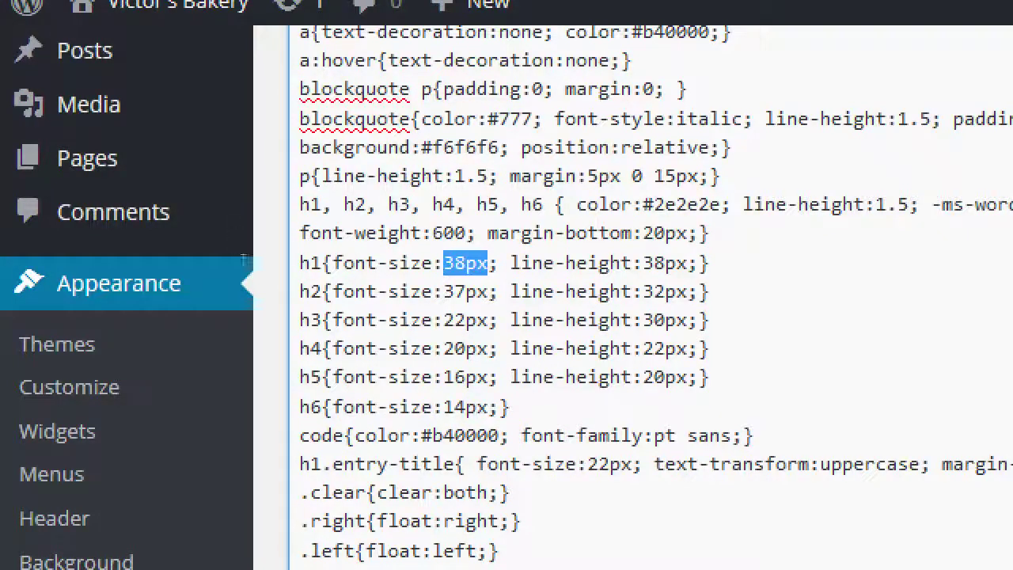
pyautogui.doubleClick(465, 407)
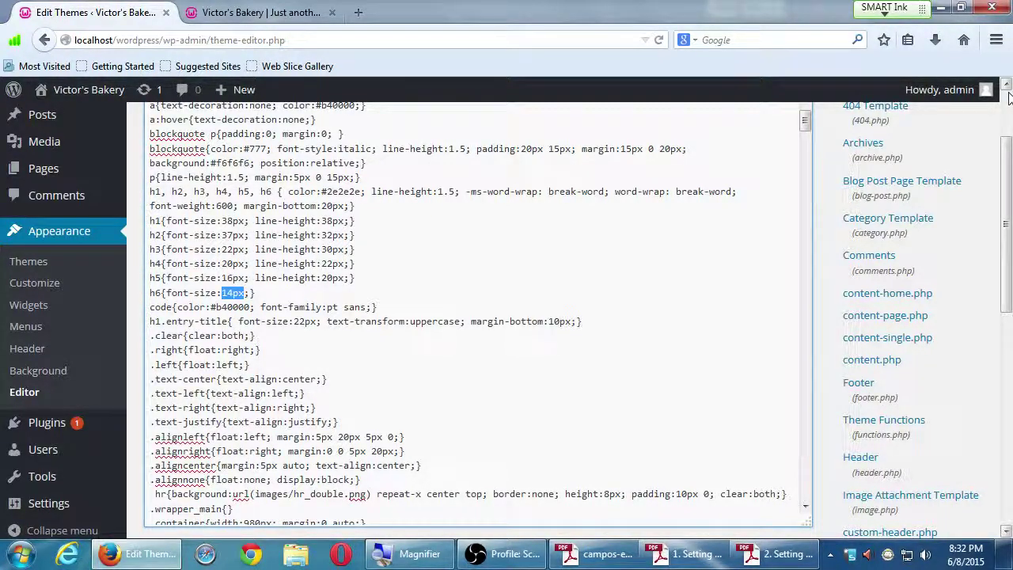
# Load aquiestexcoco.com in a new tab and scroll through the restaurant's home page
pyautogui.hotkey('ctrl', 't')
pyautogui.write('aqui')
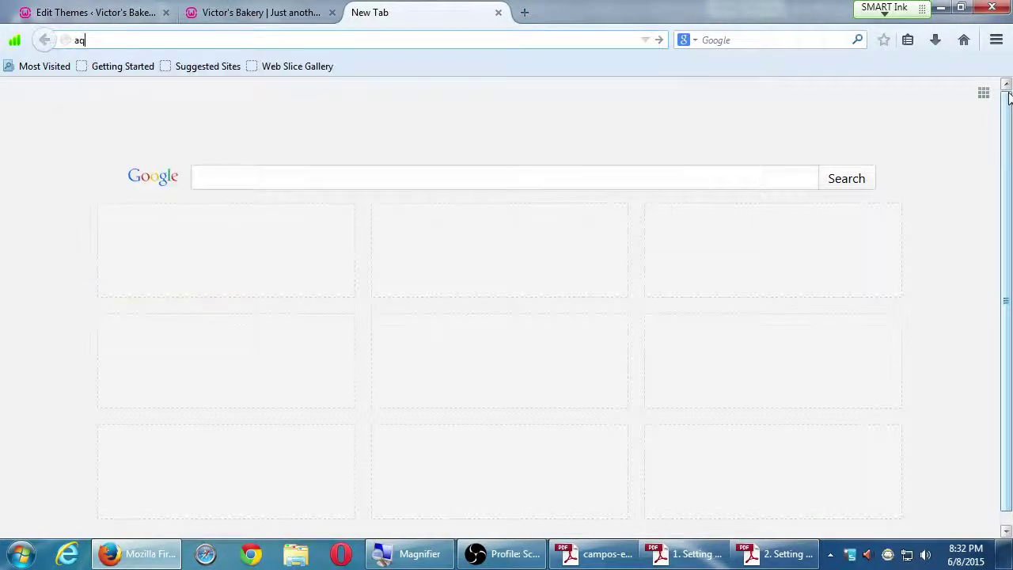
pyautogui.write('estexcoco.com')
pyautogui.press('Return')
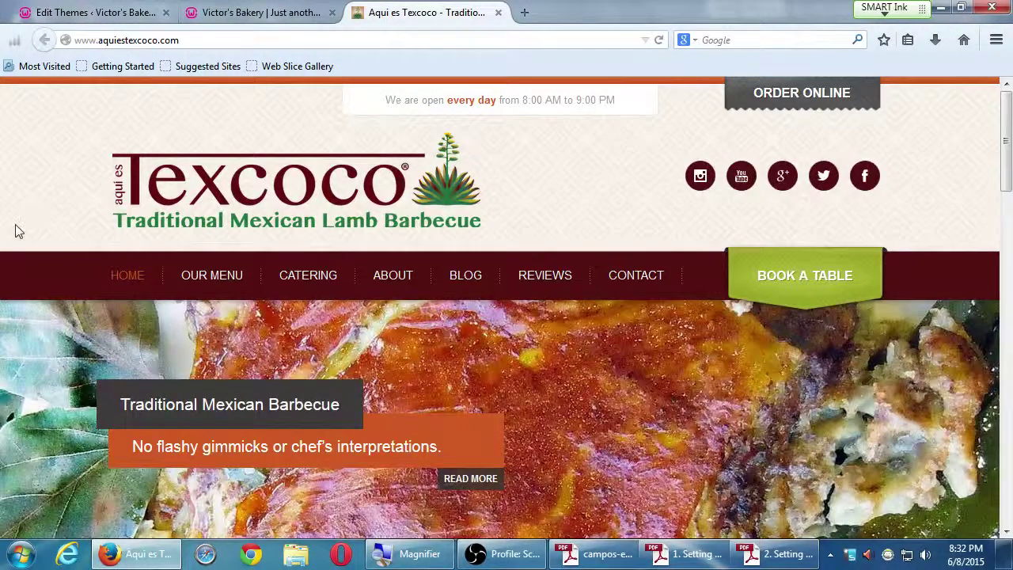
pyautogui.scroll(-3, 638, 408)
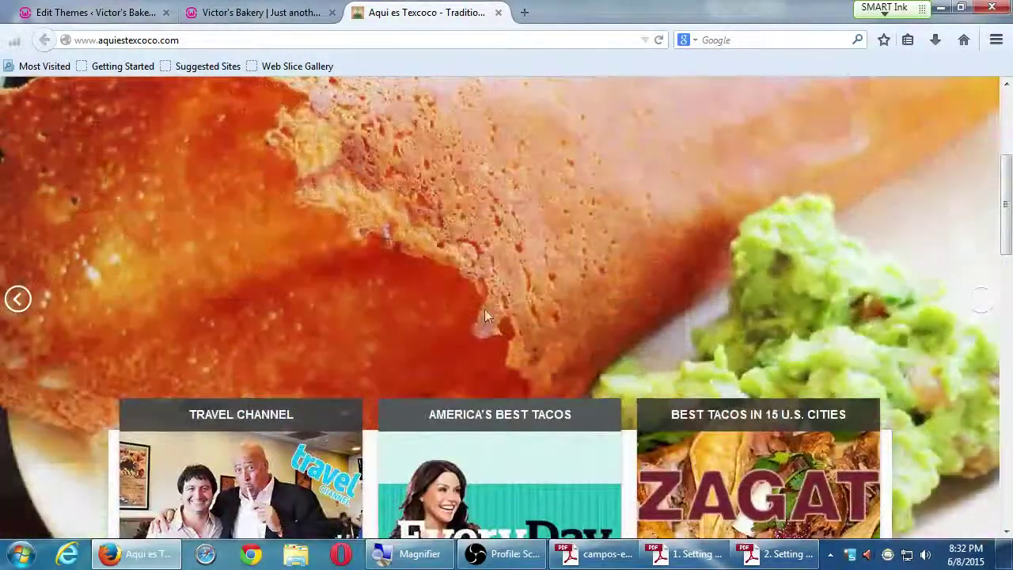
pyautogui.scroll(-4, 638, 408)
pyautogui.scroll(-3, 506, 372)
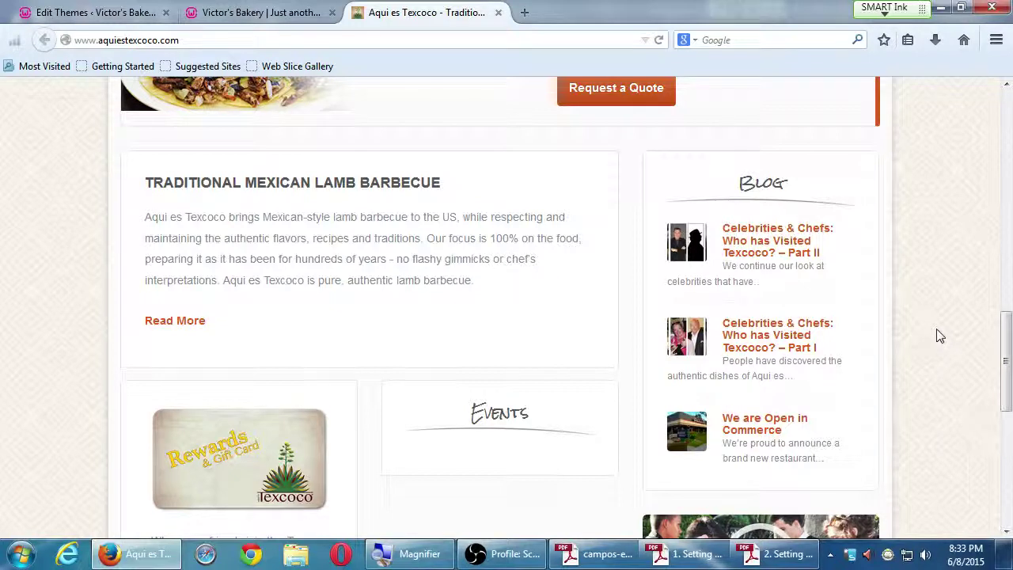
pyautogui.scroll(10, 862, 343)
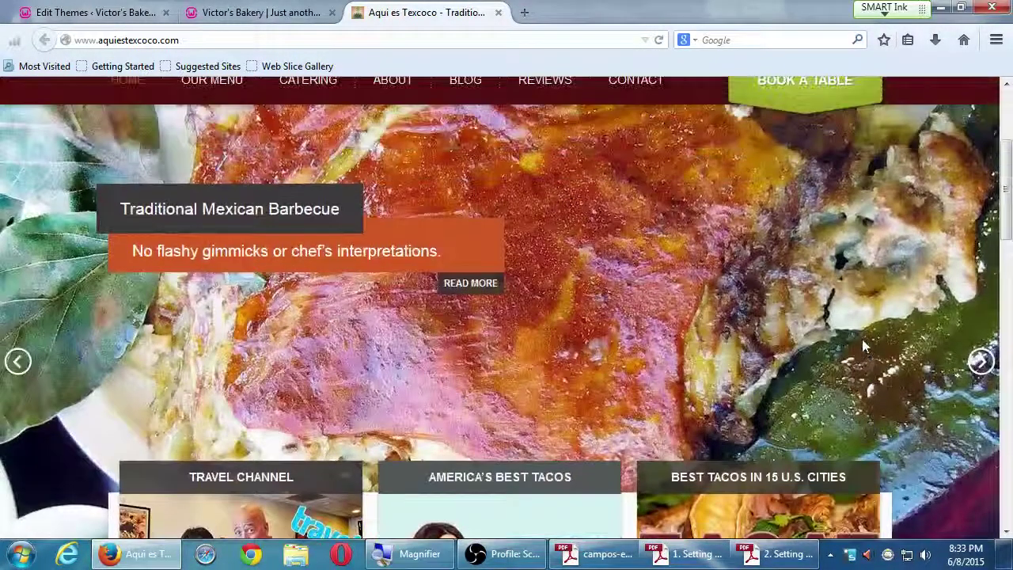
pyautogui.scroll(3, 861, 340)
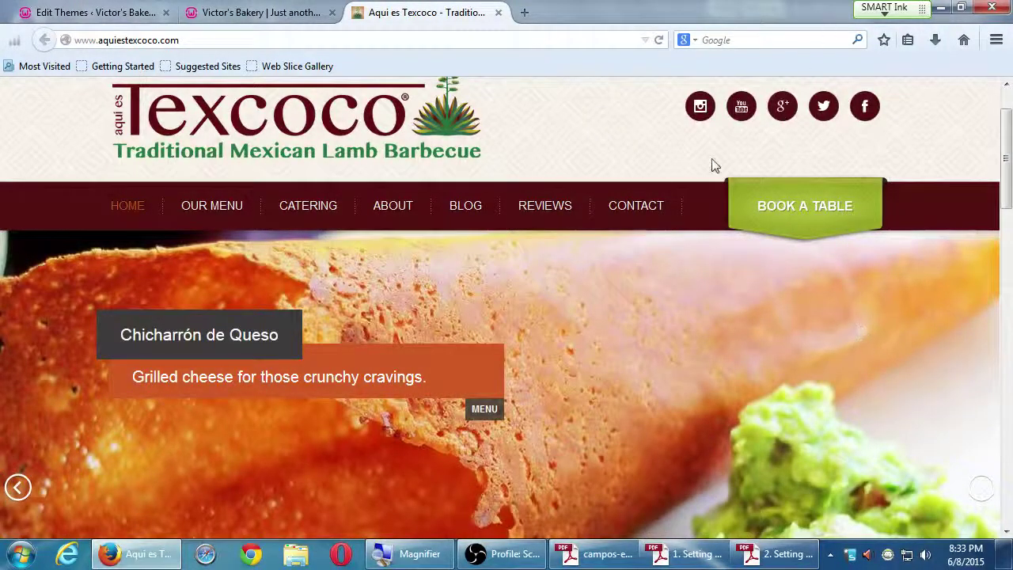
pyautogui.scroll(2, 606, 185)
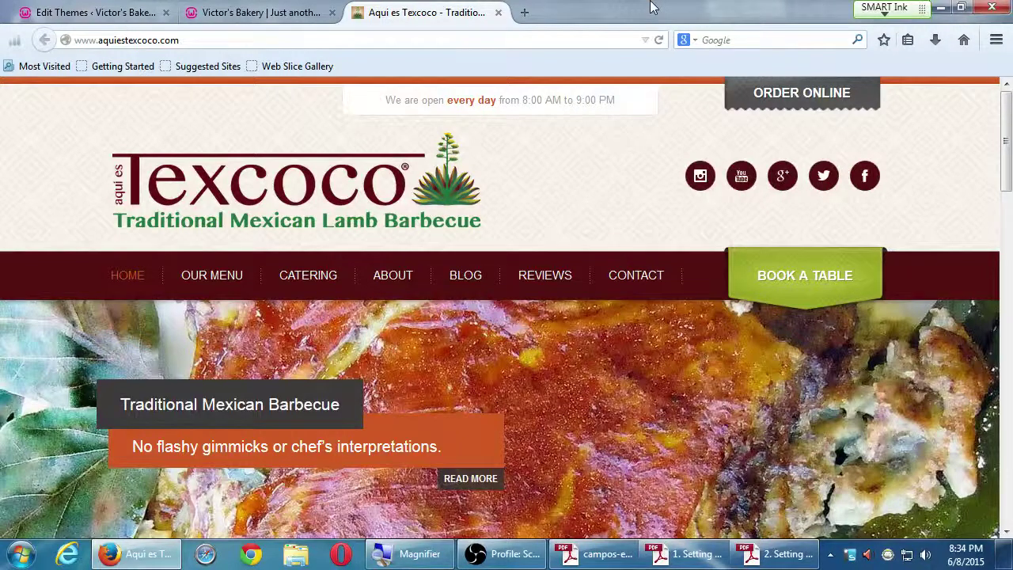
# Switch via the Victor's Bakery tab back to the Edit Themes tab showing style.css
pyautogui.click(242, 10)
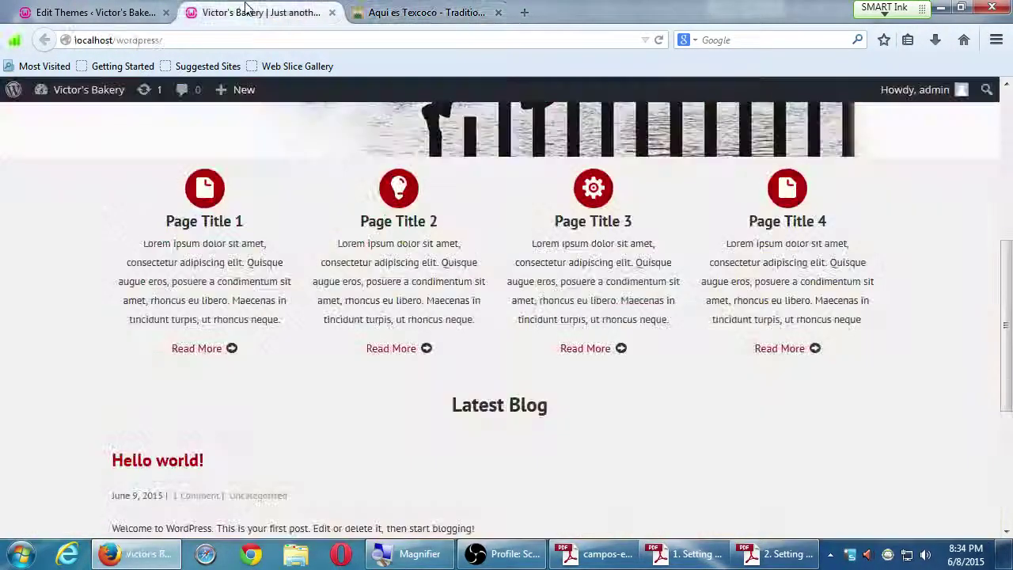
pyautogui.hotkey('ctrl', 'shift', 'Tab')
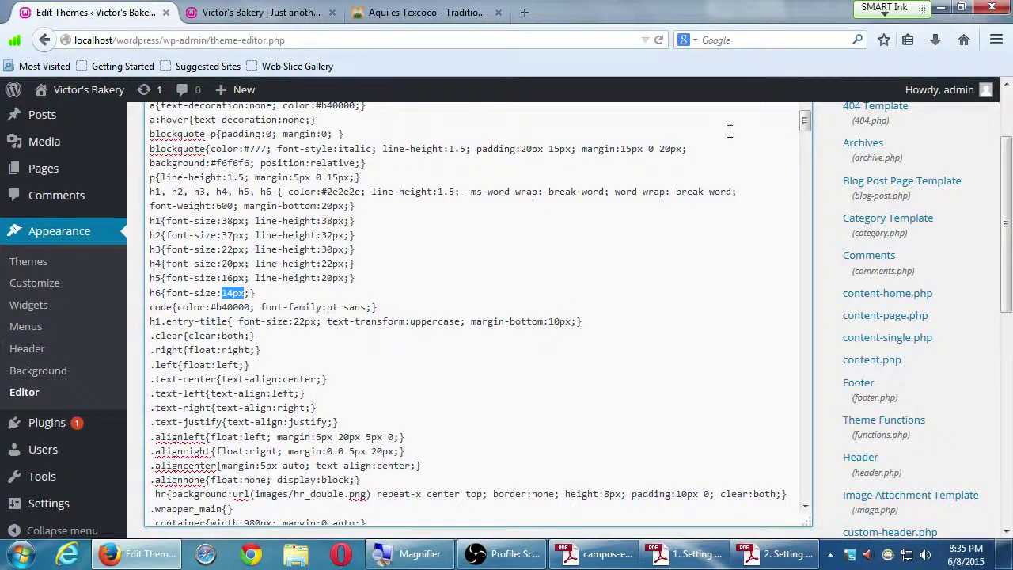
# Scroll style.css to the top and open the 404 Template (404.php) for editing
pyautogui.scroll(2, 1000, 150)
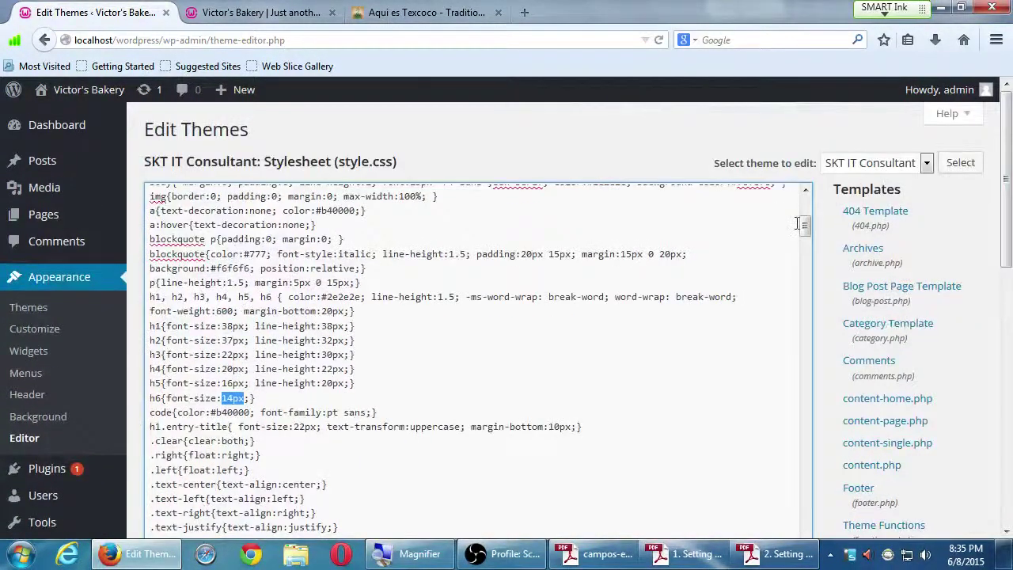
pyautogui.moveTo(804, 226); pyautogui.dragTo(806, 199)
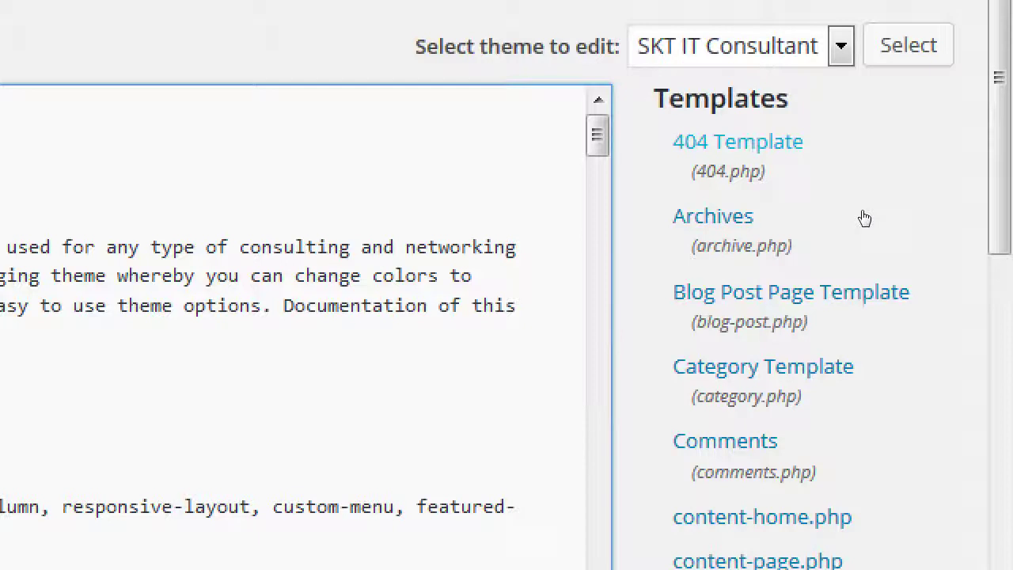
pyautogui.press('Tab')
pyautogui.press('Return')
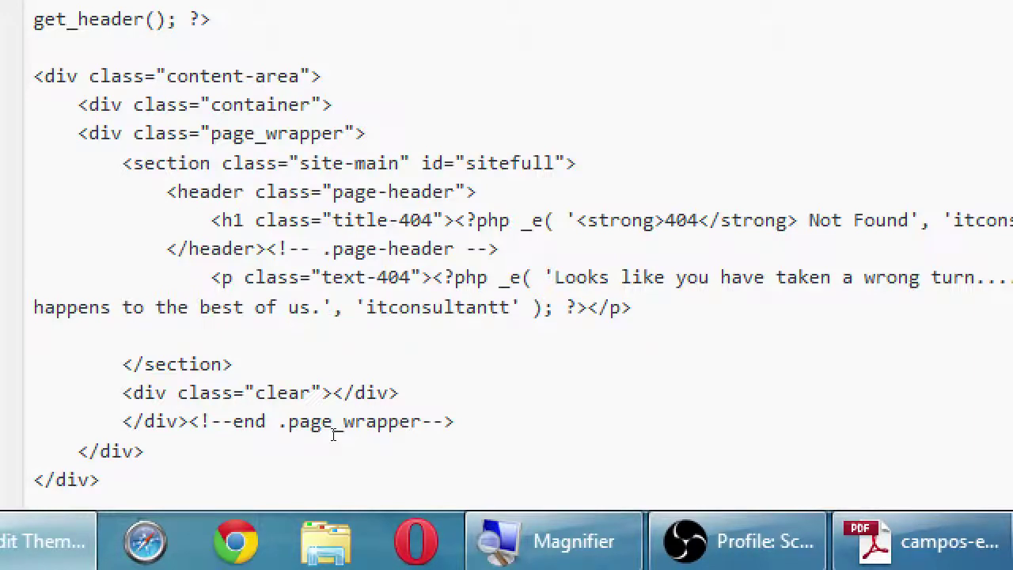
# Zoom out, scroll the 404 Template editor back to its top, then switch to the Aqui es Texcoco tab
pyautogui.press('super+minus')
pyautogui.press('super+minus')
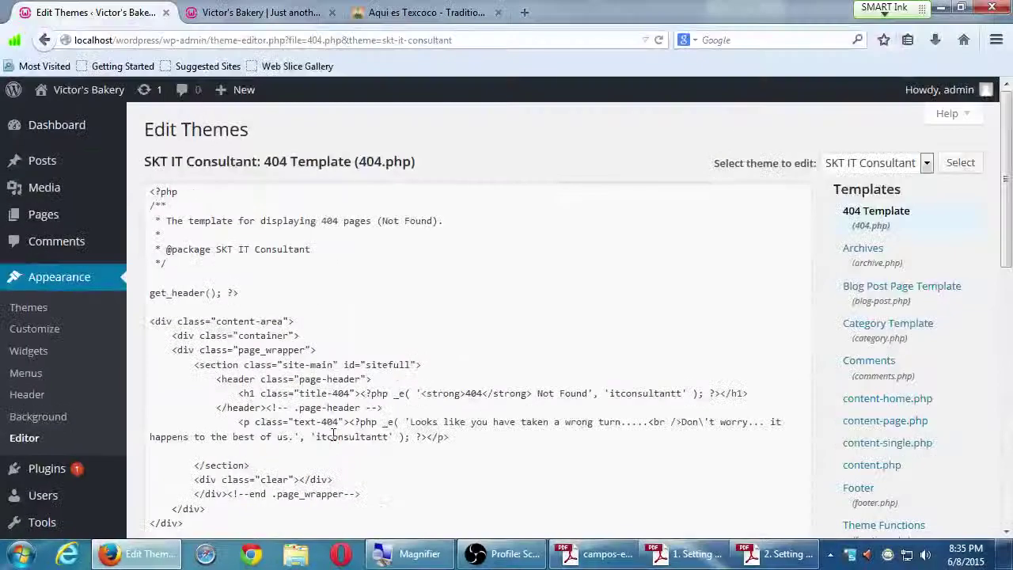
pyautogui.moveTo(1011, 142)
pyautogui.mouseDown()
pyautogui.moveTo(1005, 412)
pyautogui.moveTo(1002, 146)
pyautogui.mouseUp()
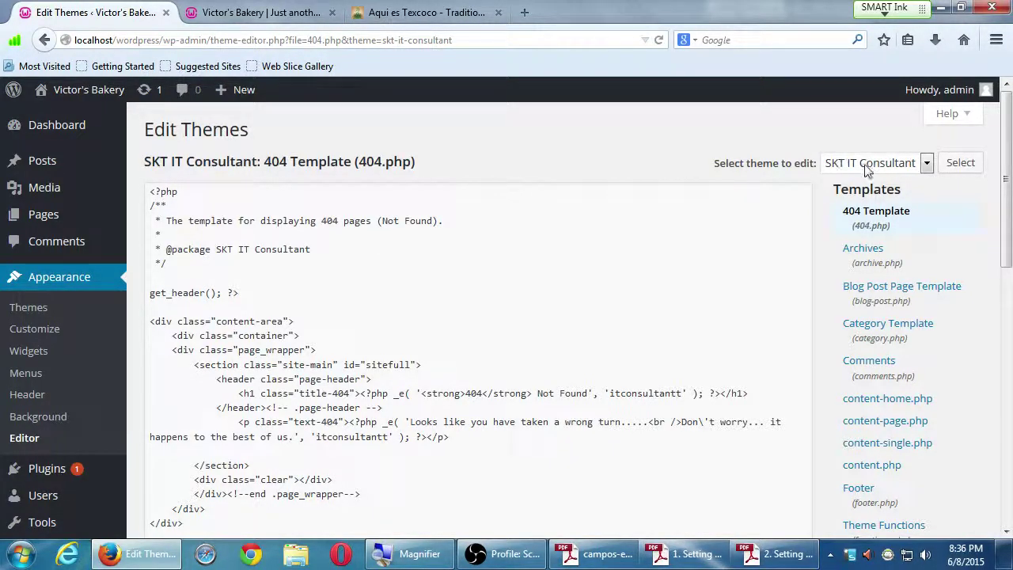
pyautogui.moveTo(1005, 164); pyautogui.dragTo(1004, 234)
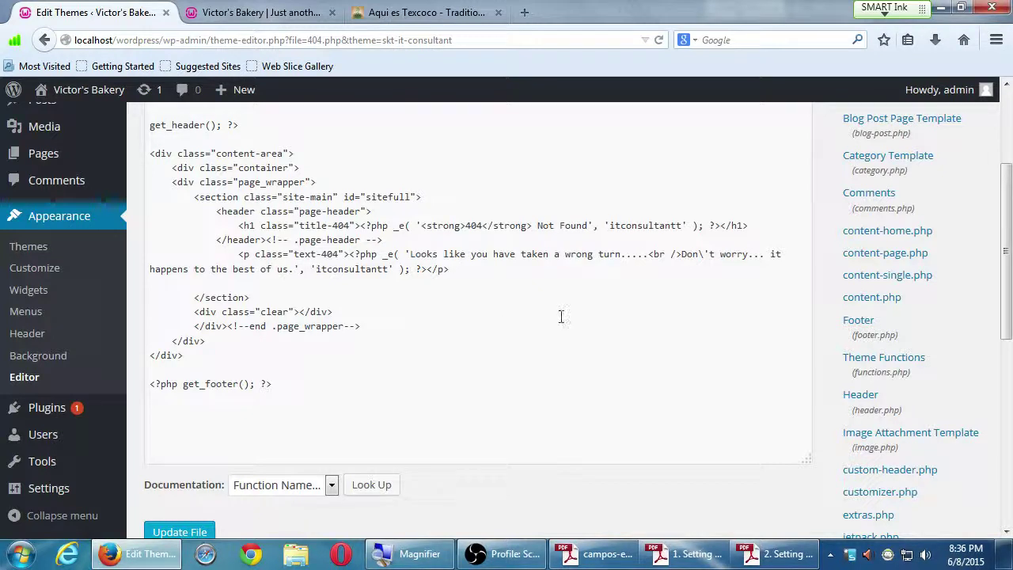
pyautogui.click(1007, 146)
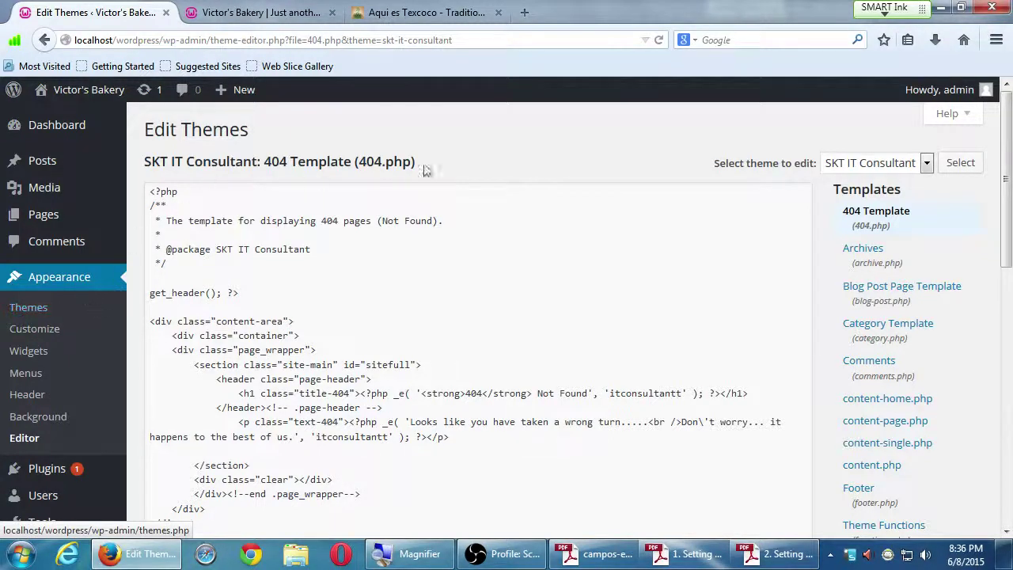
pyautogui.click(415, 16)
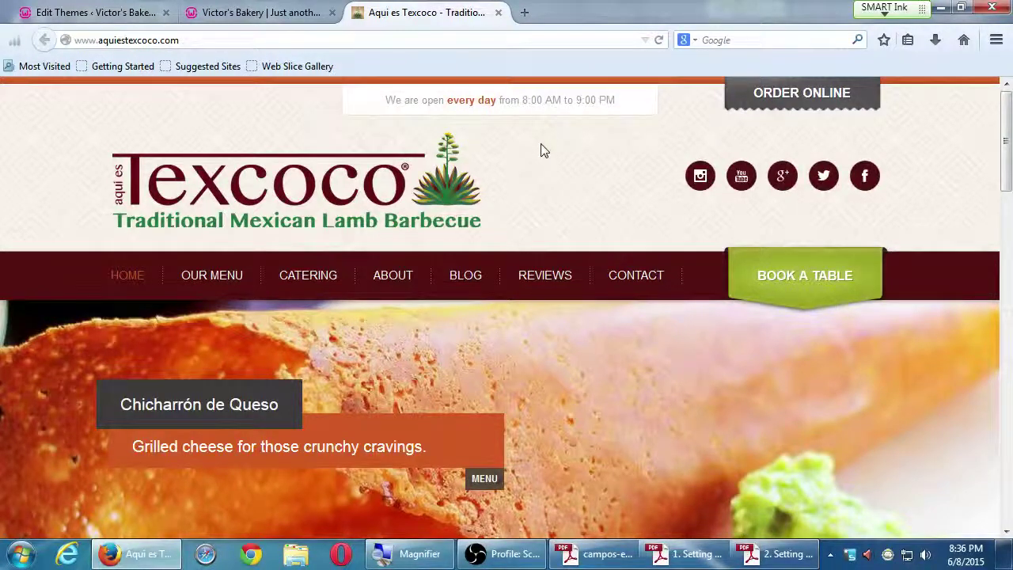
# Google 'the best daycare website wordpress themes' in a new tab, fixing the typos
pyautogui.click(526, 13)
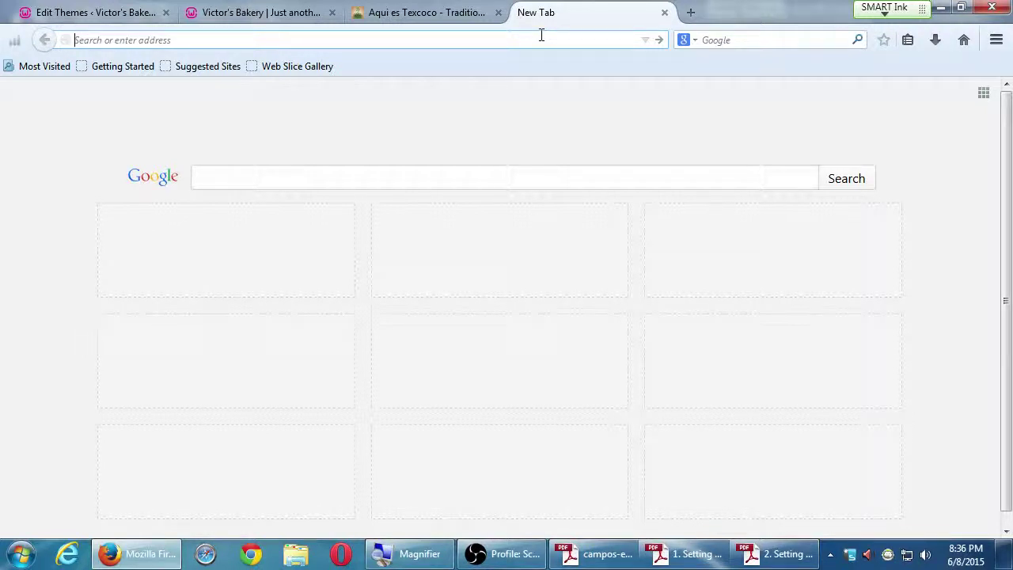
pyautogui.click(476, 177)
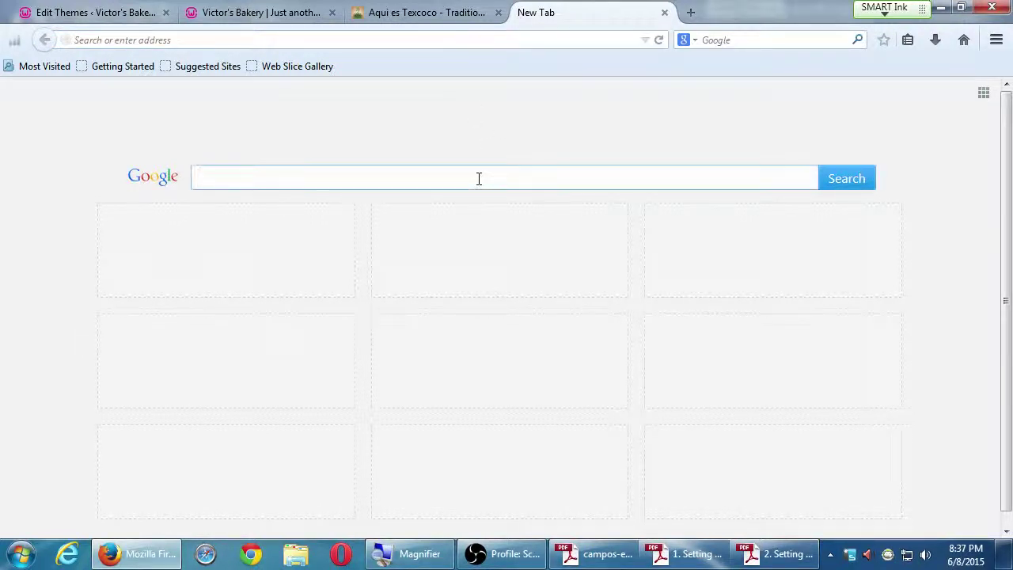
pyautogui.write('the best daycare website woredpres')
pyautogui.press('BackSpace')
pyautogui.press('BackSpace')
pyautogui.press('BackSpace')
pyautogui.press('BackSpace')
pyautogui.press('BackSpace')
pyautogui.press('BackSpace')
pyautogui.write('dpress thee')
pyautogui.press('BackSpace')
pyautogui.write('mes')
pyautogui.press('Return')
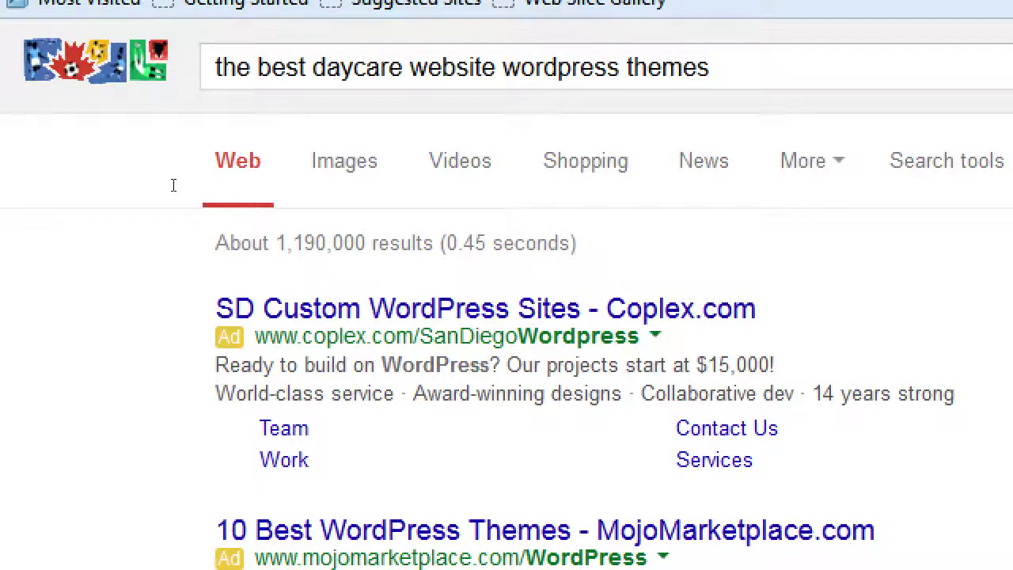
# Select the query text in the search box and scroll through the daycare theme results
pyautogui.moveTo(299, 67); pyautogui.dragTo(469, 67)
pyautogui.hotkey('ctrl', 'shift', 'Right')
pyautogui.hotkey('ctrl', 'shift', 'Right')
pyautogui.press('End')
pyautogui.scroll(-3, 190, 475)
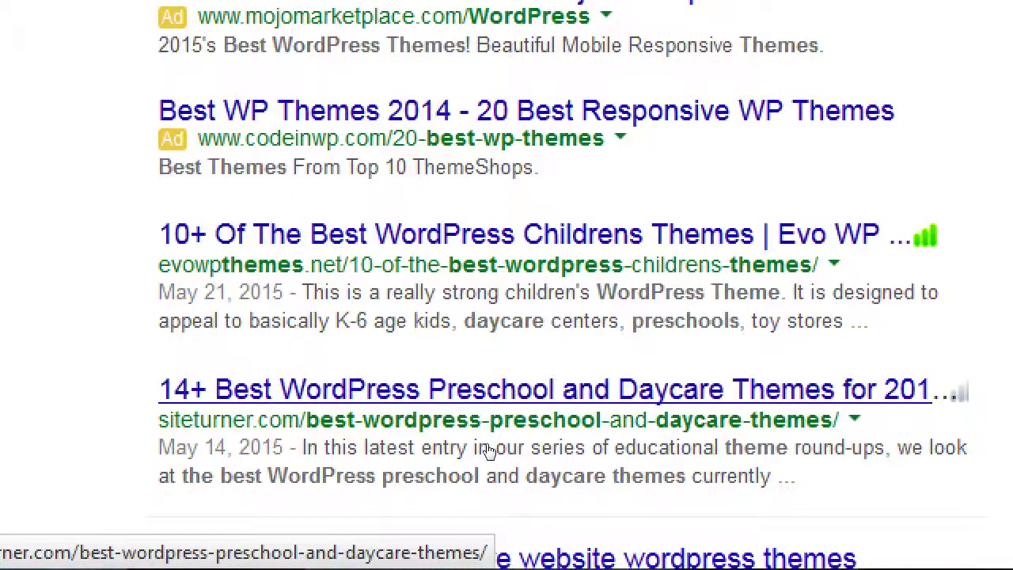
pyautogui.moveTo(955, 388)
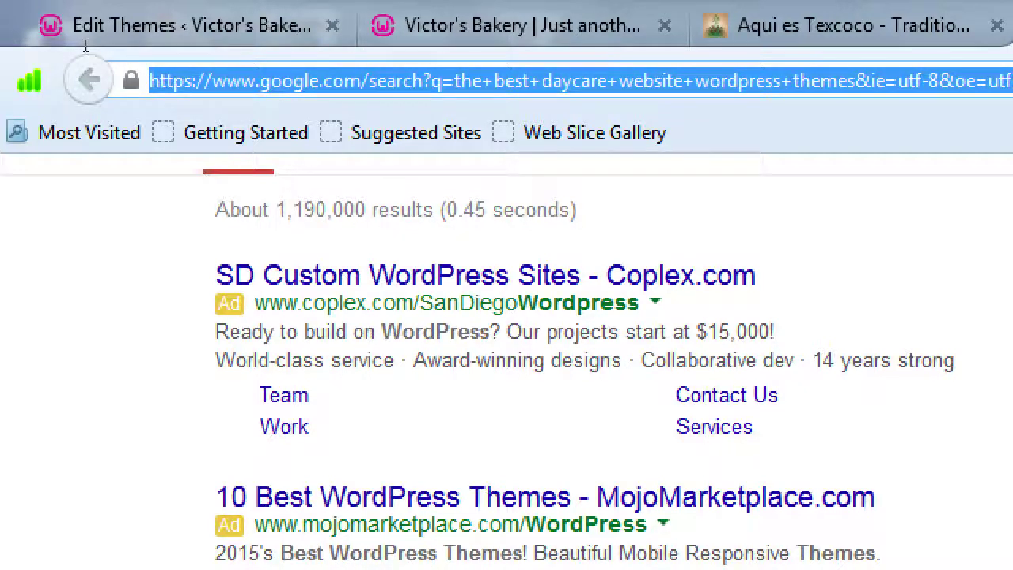
# Load elegantthemes.com, close its Special Offer popup, and switch to the Aqui es Texcoco tab
pyautogui.write('t')
pyautogui.press('BackSpace')
pyautogui.write('ele')
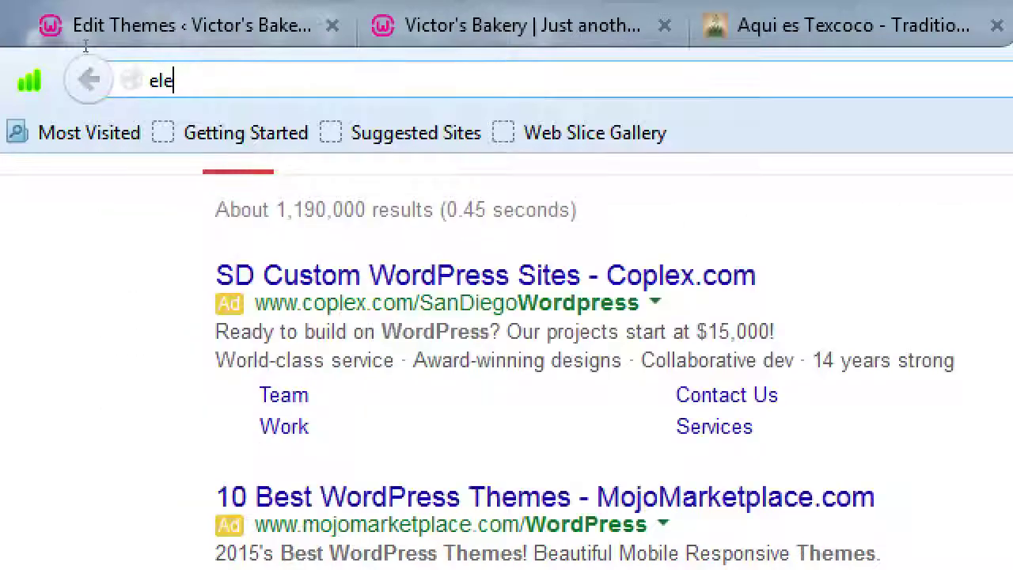
pyautogui.write('gantthemes')
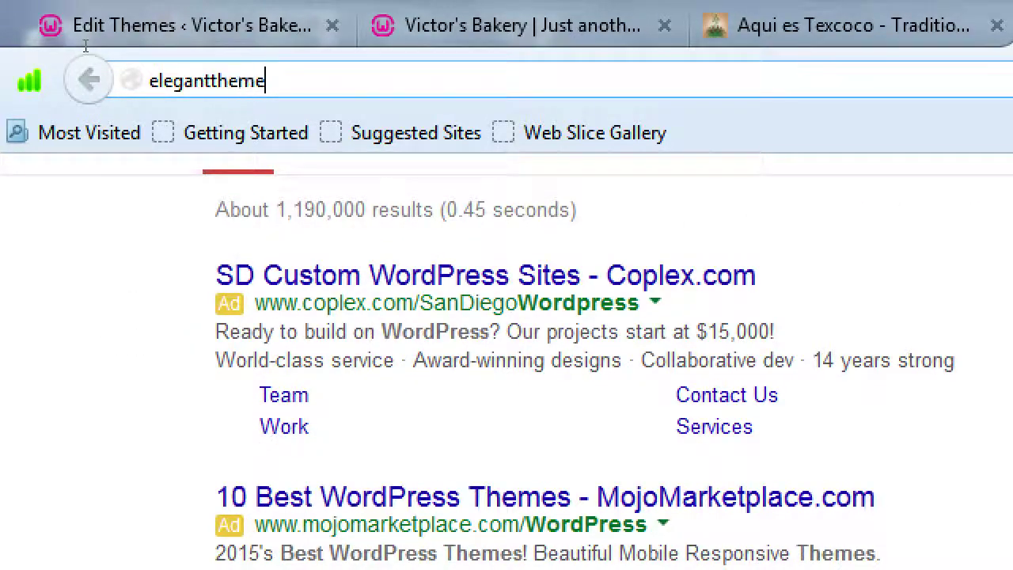
pyautogui.write('.com')
pyautogui.press('Return')
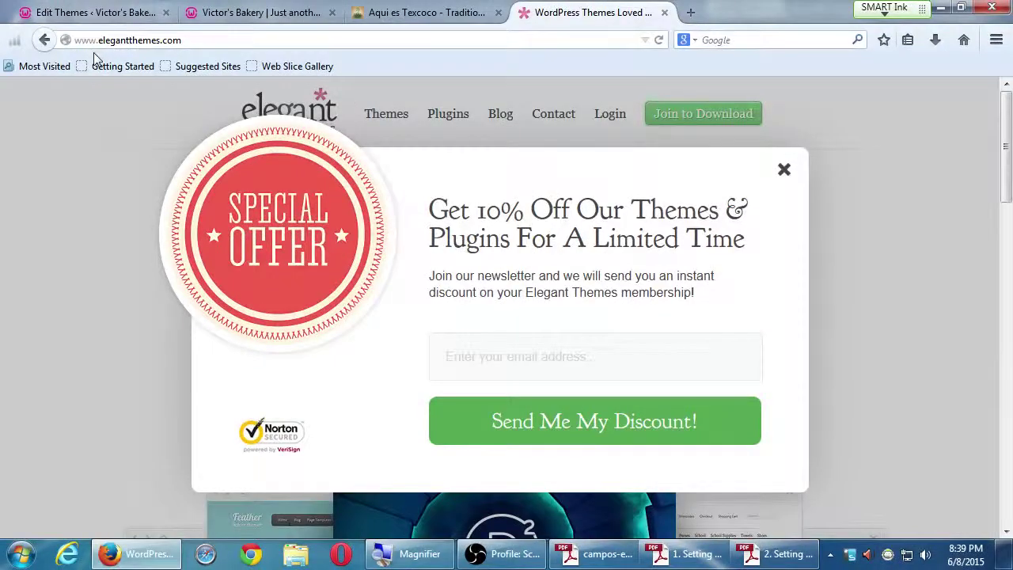
pyautogui.click(783, 172)
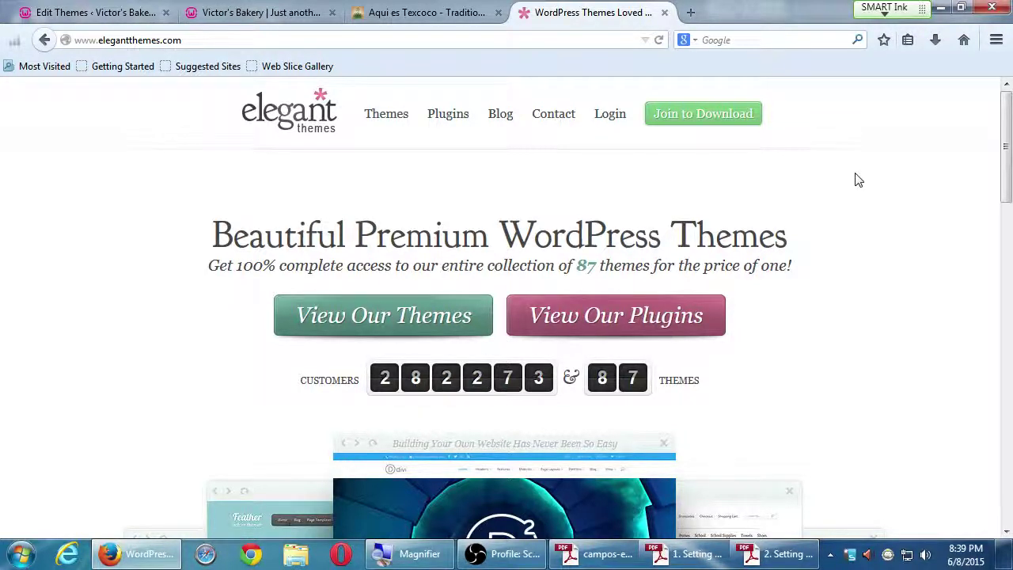
pyautogui.click(475, 12)
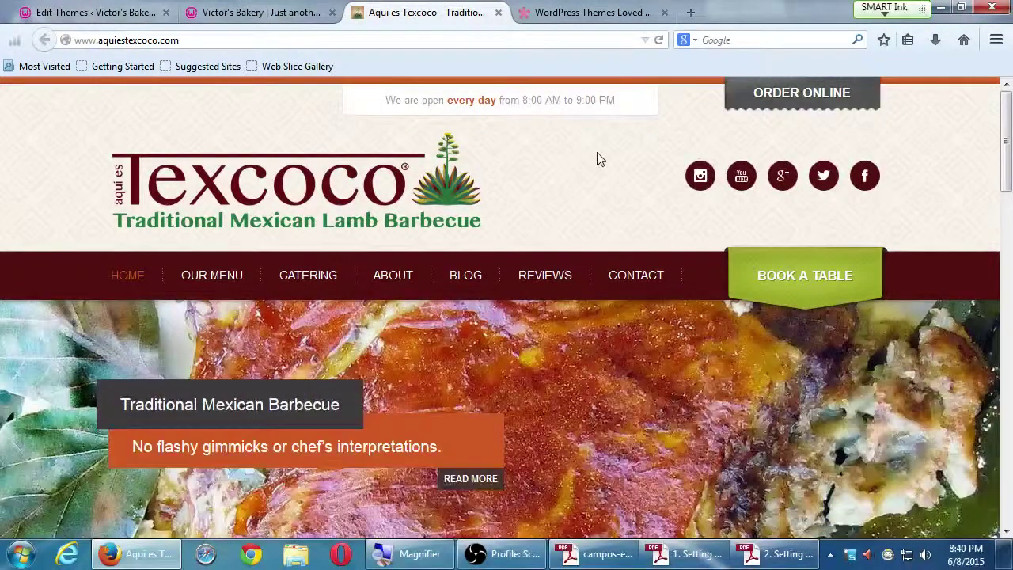
# Scroll down the Aqui es Texcoco homepage to the 'Traditional Mexican Barbecue' slide
pyautogui.scroll(-2, 578, 166)
pyautogui.scroll(-3, 572, 165)
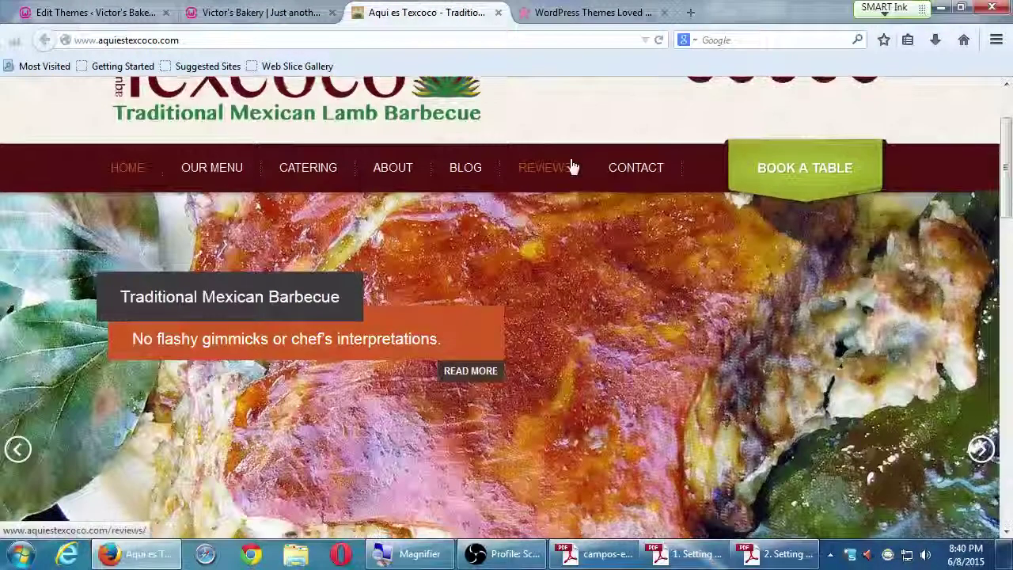
# Scroll the Elegant Themes homepage to the footer, jump back to the top, and choose Join to Download
pyautogui.click(560, 14)
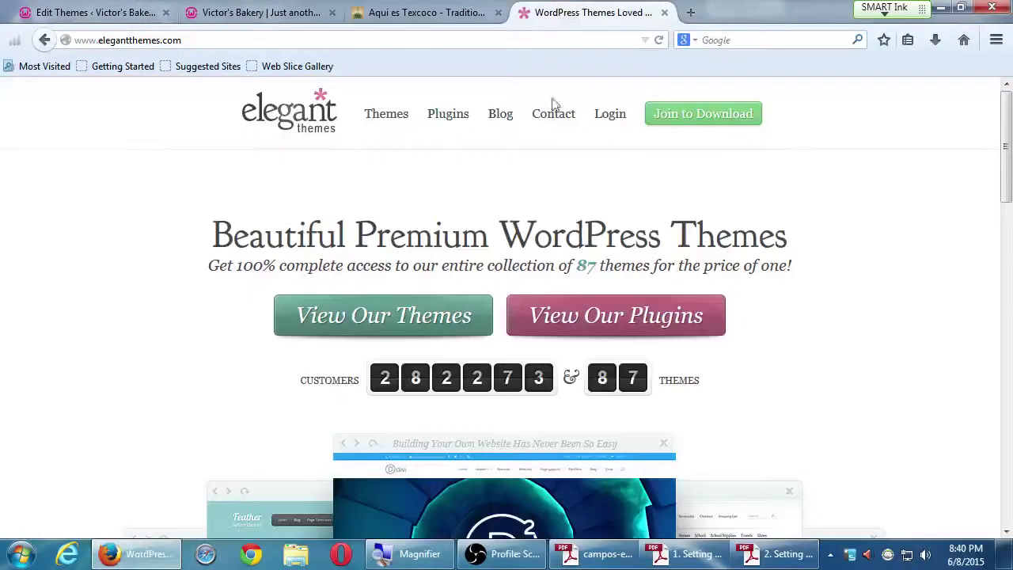
pyautogui.scroll(-4, 818, 294)
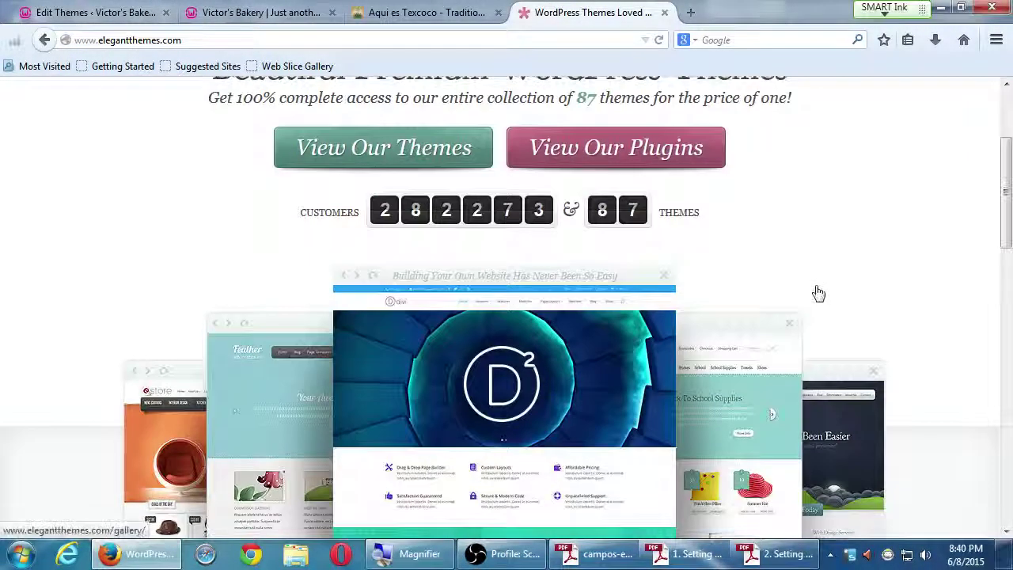
pyautogui.scroll(-3, 816, 294)
pyautogui.scroll(-10, 806, 294)
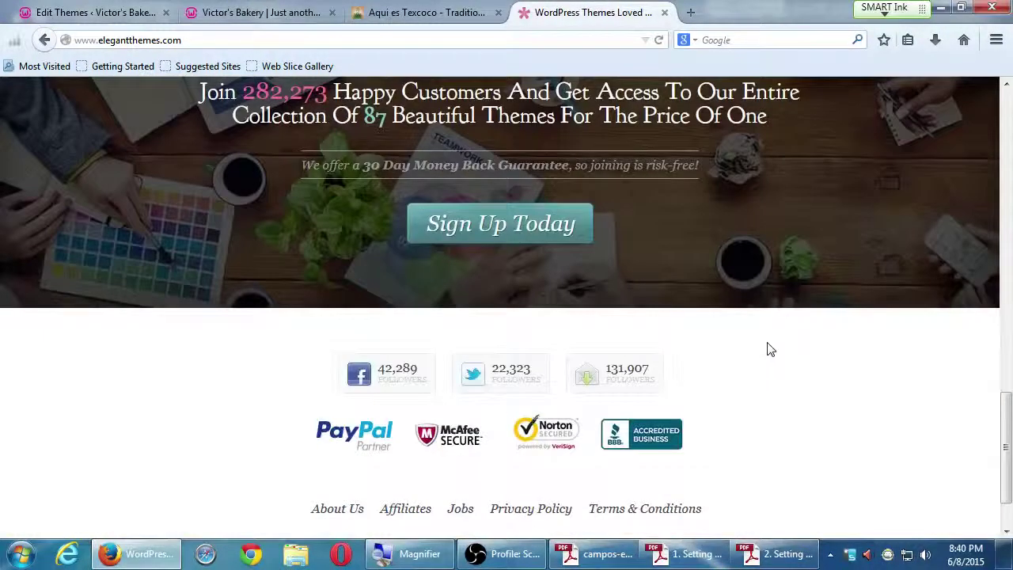
pyautogui.scroll(-2, 766, 350)
pyautogui.press('Home')
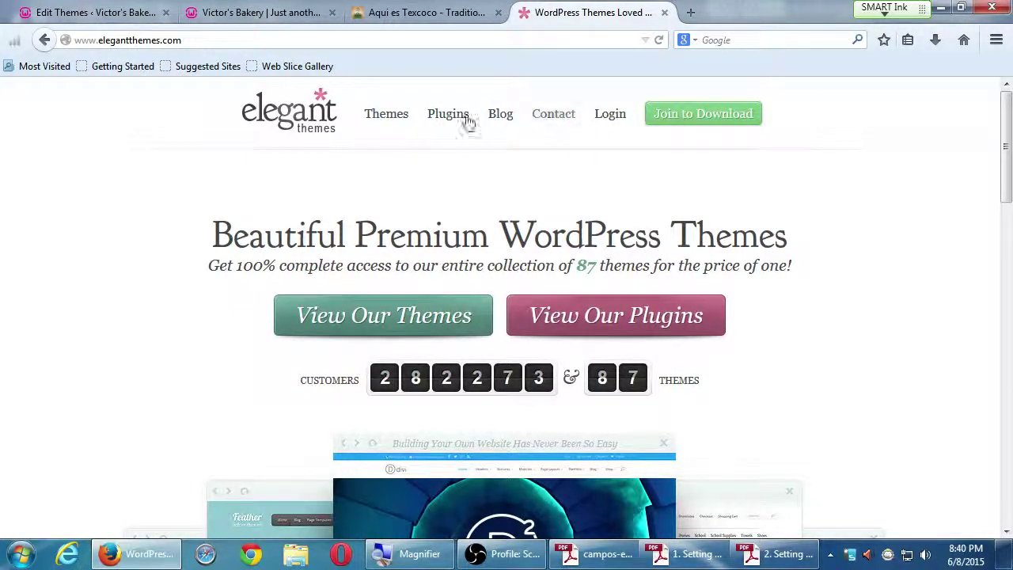
pyautogui.click(686, 123)
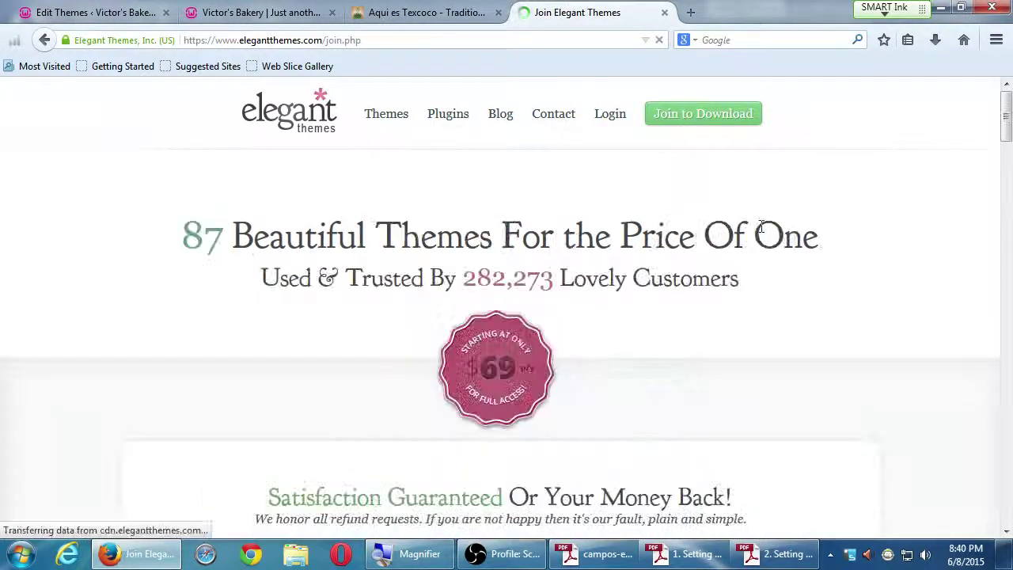
# Compare the $69 Personal, $89 Developer and $249 Lifetime Access plans in the Join pricing table
pyautogui.scroll(-1, 786, 245)
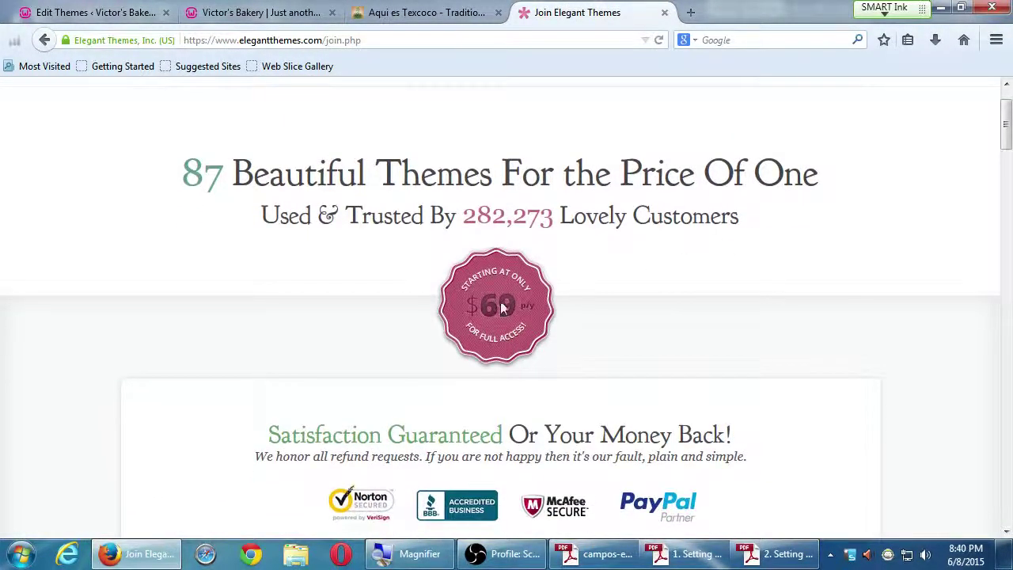
pyautogui.scroll(-6, 506, 302)
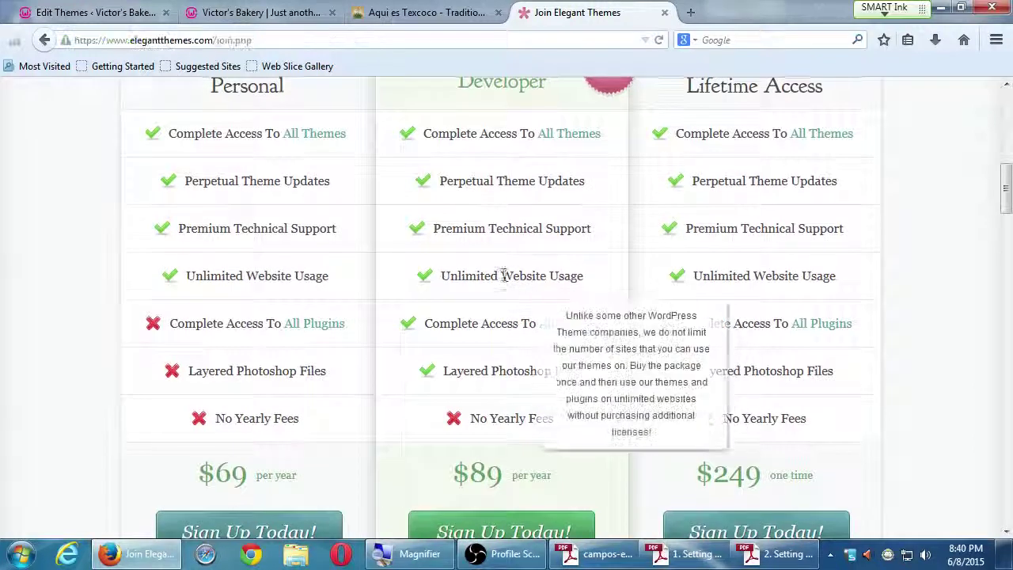
pyautogui.scroll(1, 502, 274)
pyautogui.scroll(-1, 18, 269)
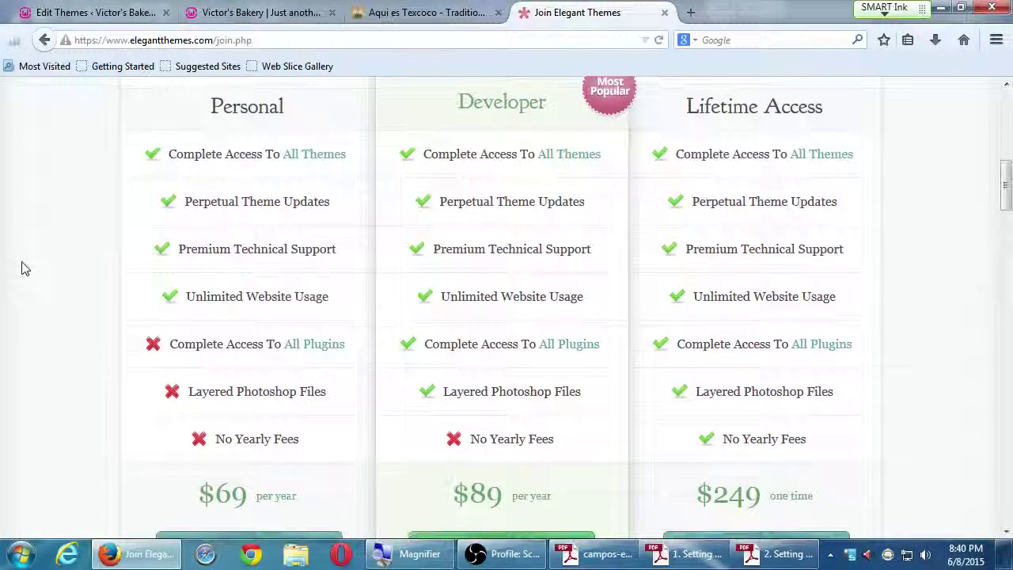
pyautogui.moveTo(229, 156)
pyautogui.scroll(1, 229, 159)
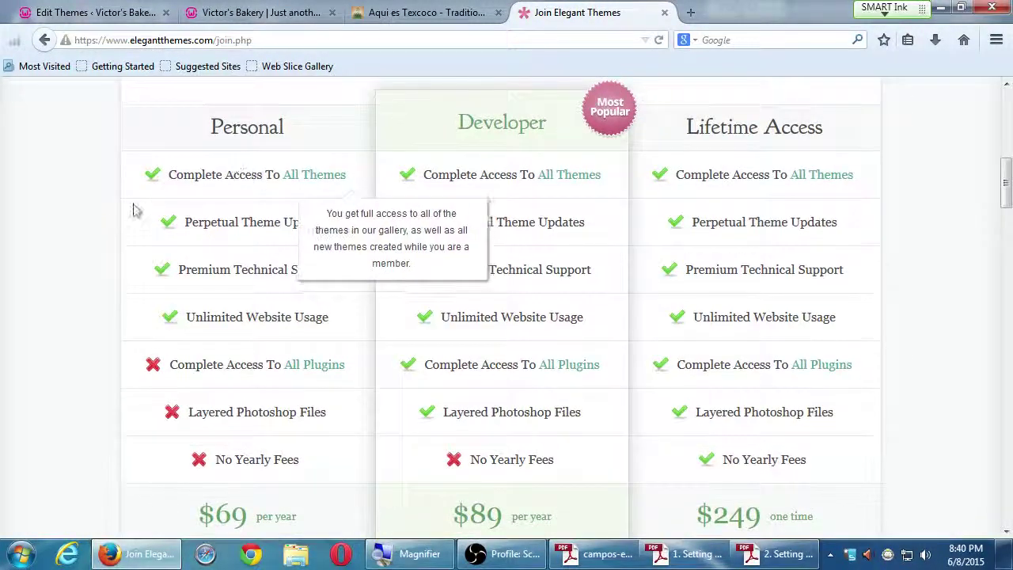
pyautogui.moveTo(253, 222)
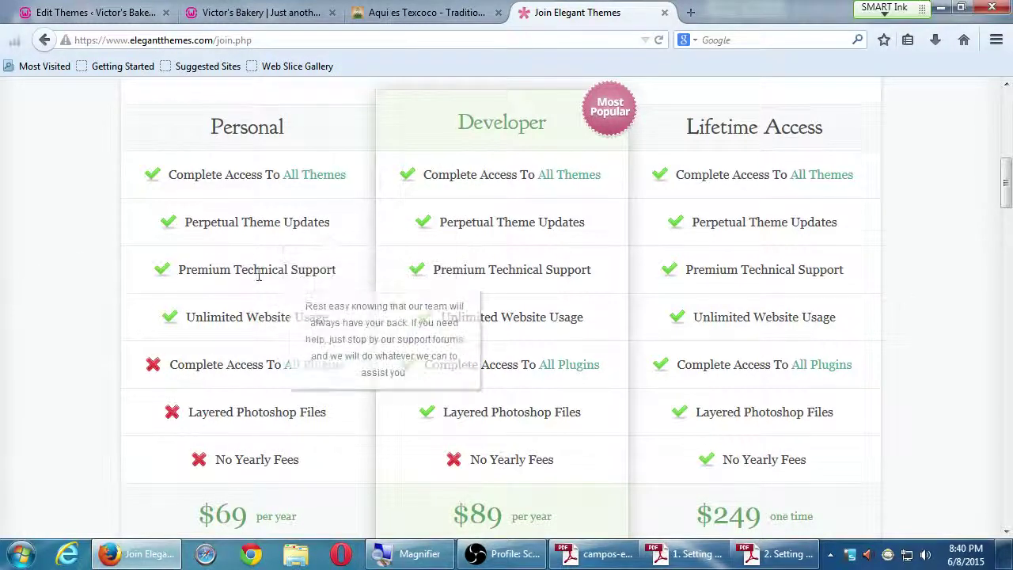
pyautogui.scroll(-1, 45, 366)
pyautogui.scroll(-1, 45, 366)
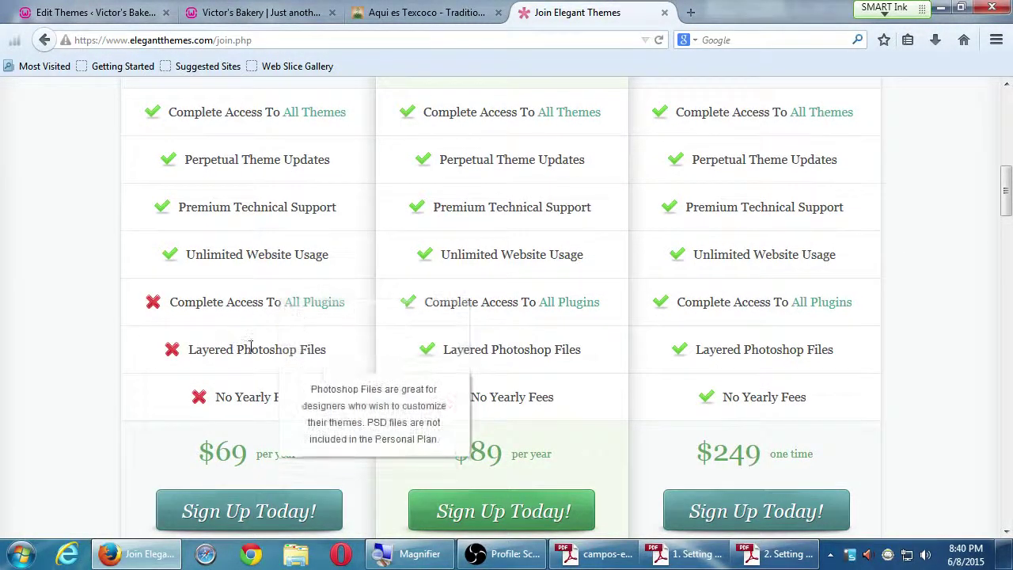
# Read the plan feature info boxes and testimonials, then return to the top of the page
pyautogui.moveTo(235, 398)
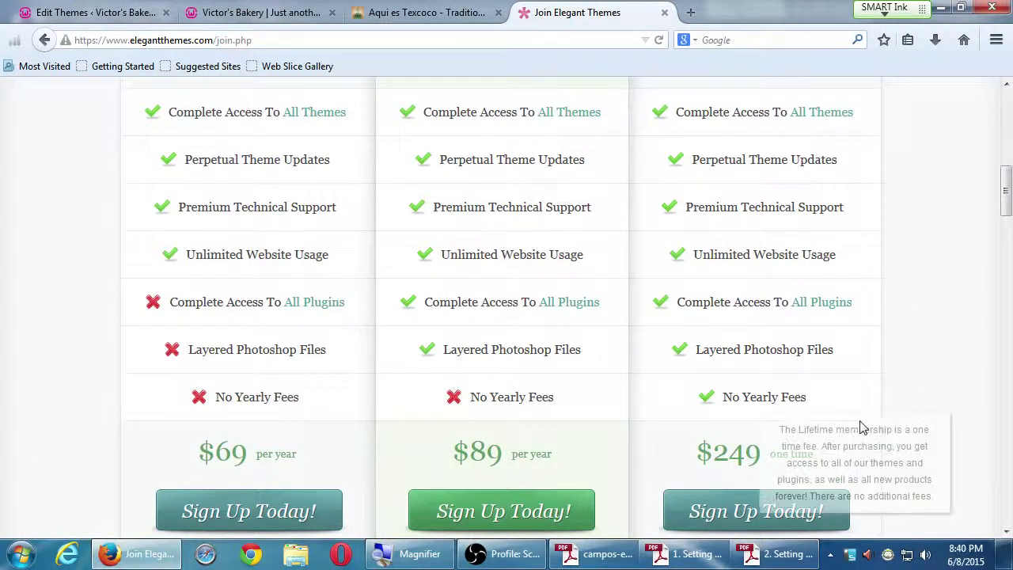
pyautogui.scroll(-5, 854, 427)
pyautogui.scroll(-3, 854, 428)
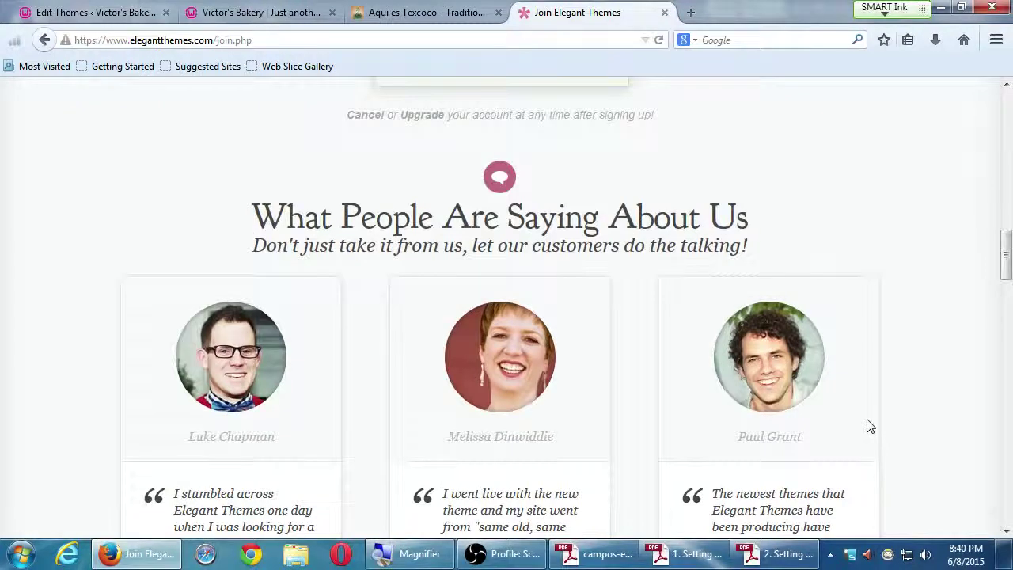
pyautogui.scroll(2, 227, 120)
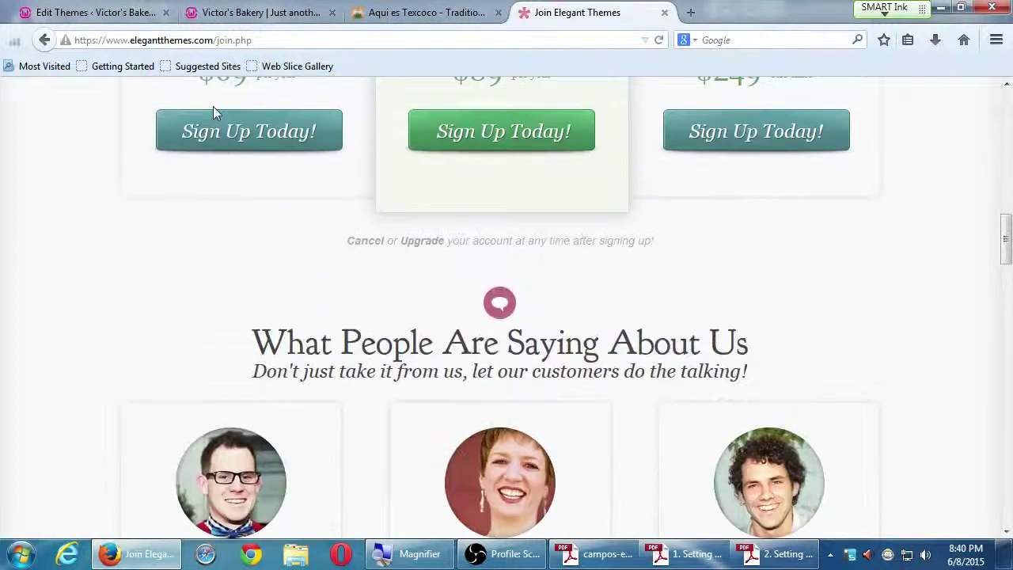
pyautogui.scroll(10, 171, 292)
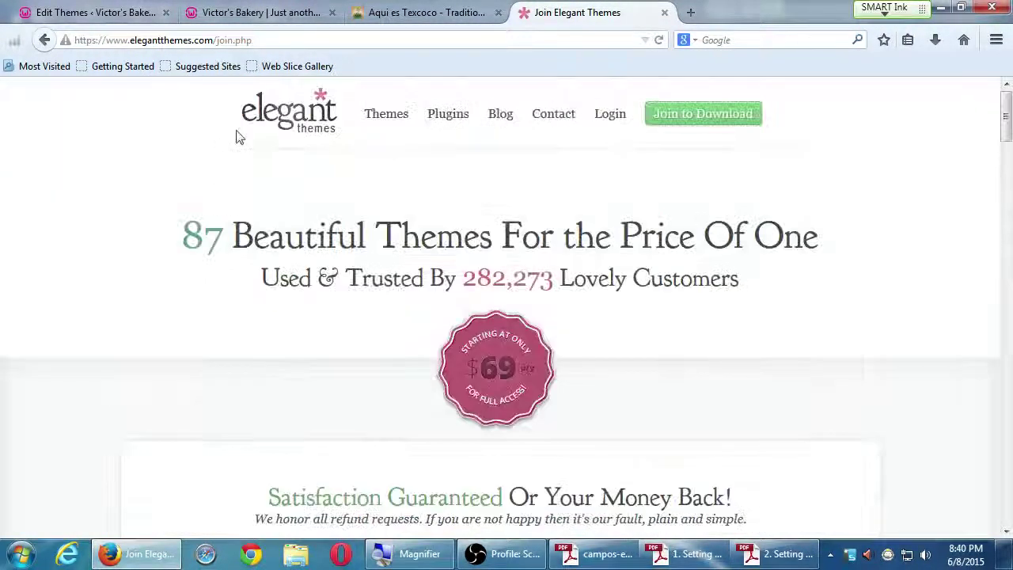
pyautogui.click(294, 40)
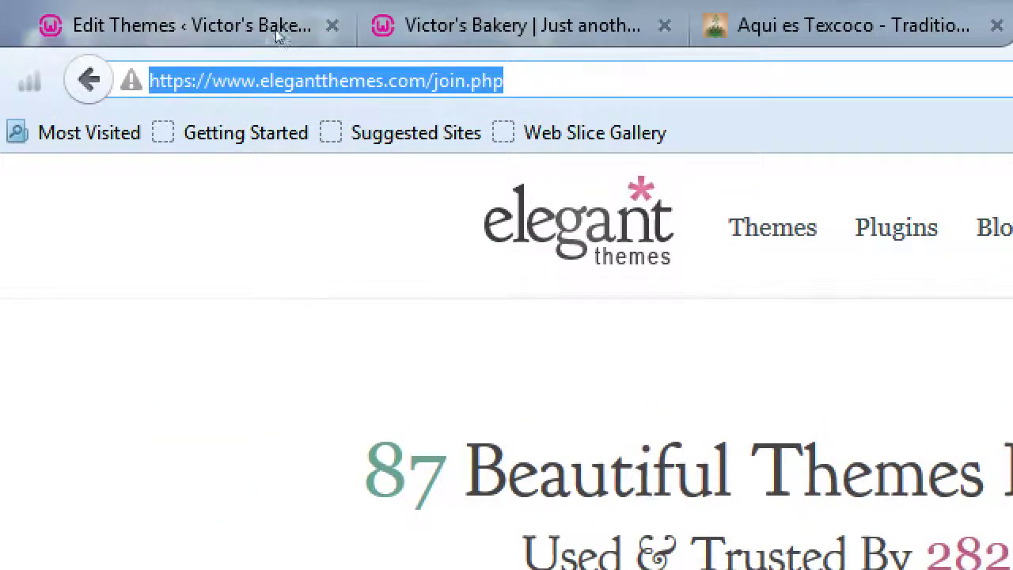
# Load themeforest.com and scroll its homepage to the website template search banner
pyautogui.write('theme')
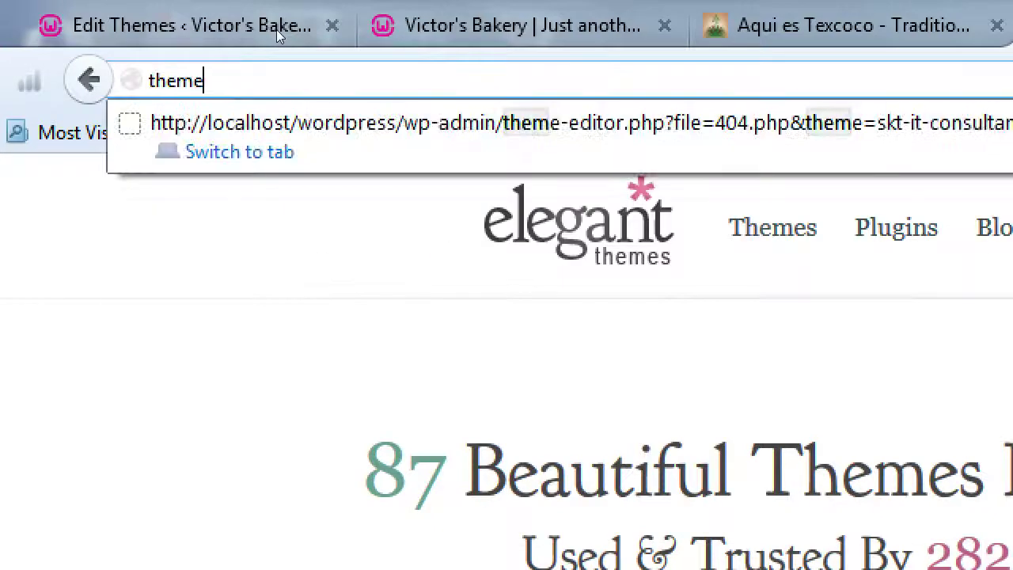
pyautogui.write('forest.com')
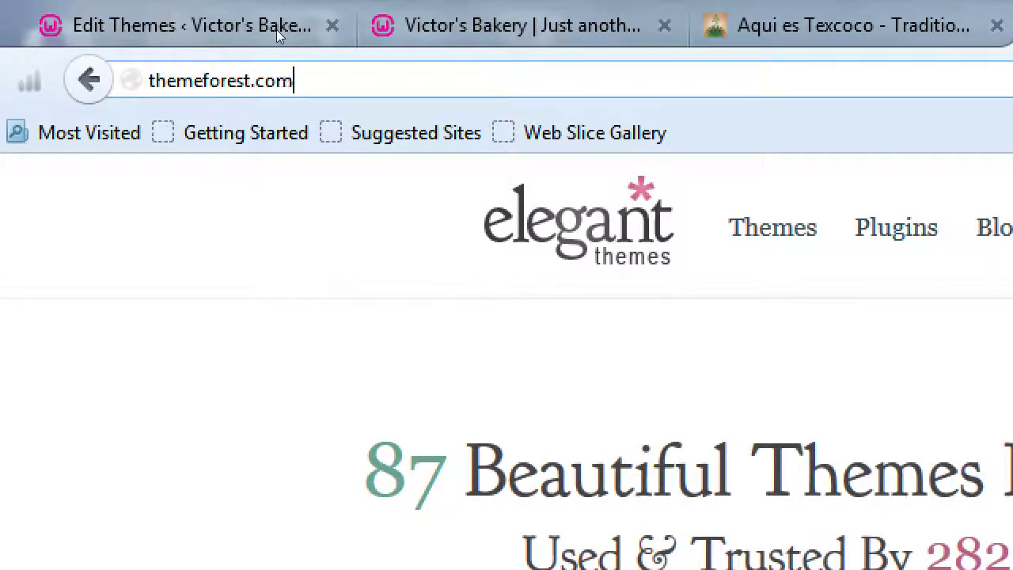
pyautogui.press('Return')
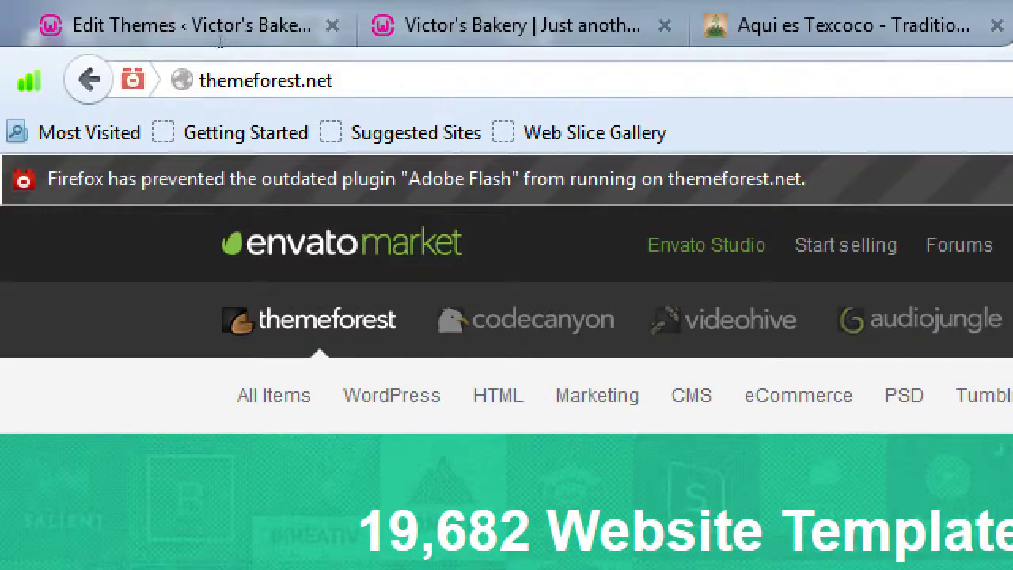
pyautogui.click(232, 68)
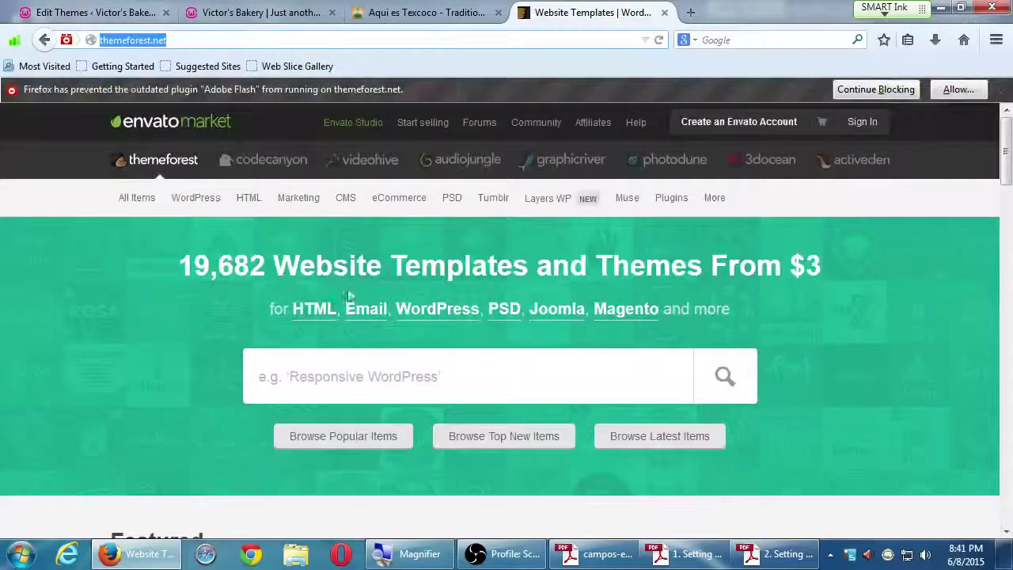
pyautogui.scroll(-3, 212, 298)
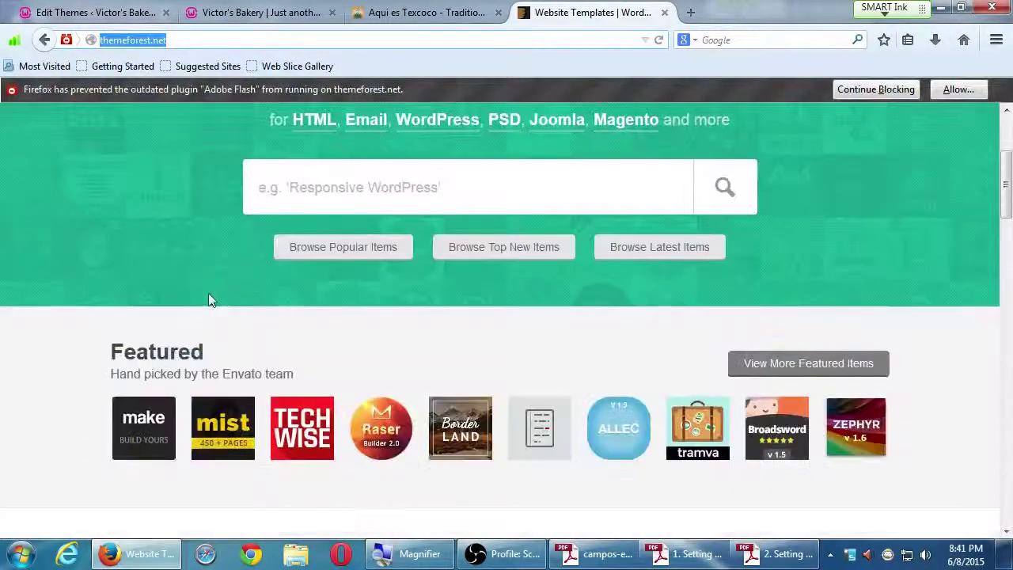
pyautogui.scroll(-10, 213, 297)
pyautogui.scroll(2, 204, 294)
pyautogui.scroll(8, 205, 294)
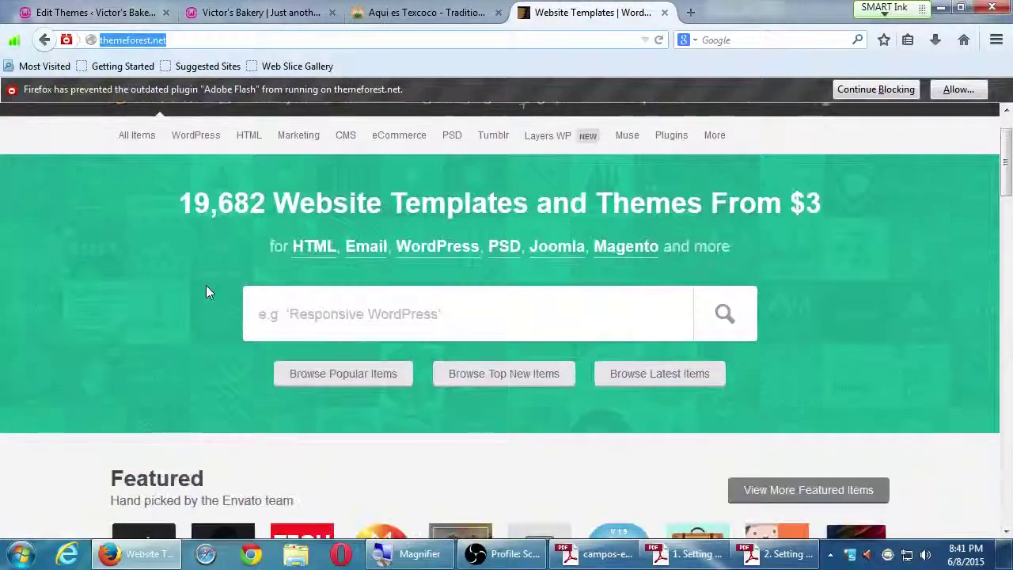
pyautogui.scroll(1, 206, 293)
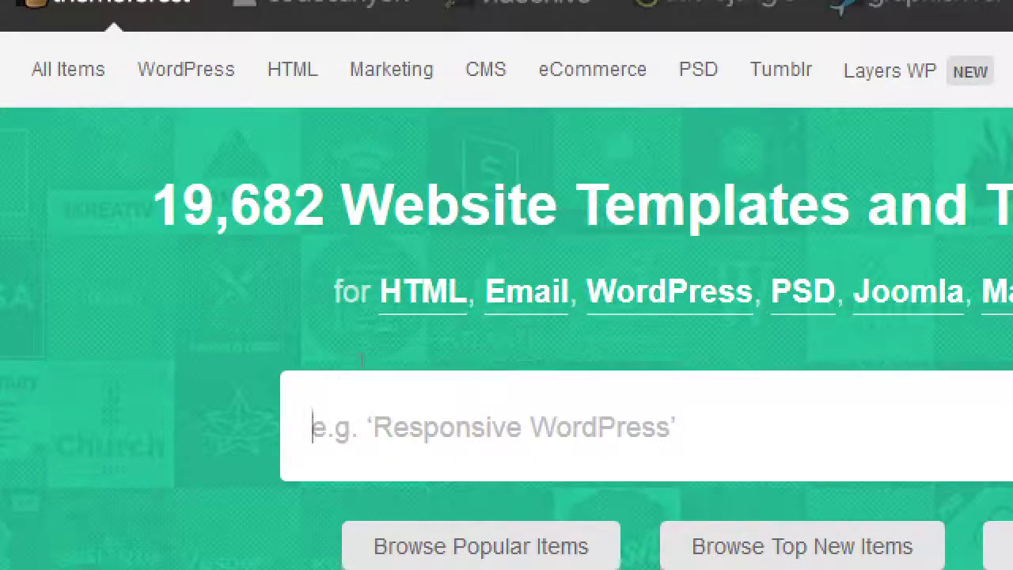
# Search ThemeForest for 'restaurant wordpress theme' and scroll through the results
pyautogui.write('rest')
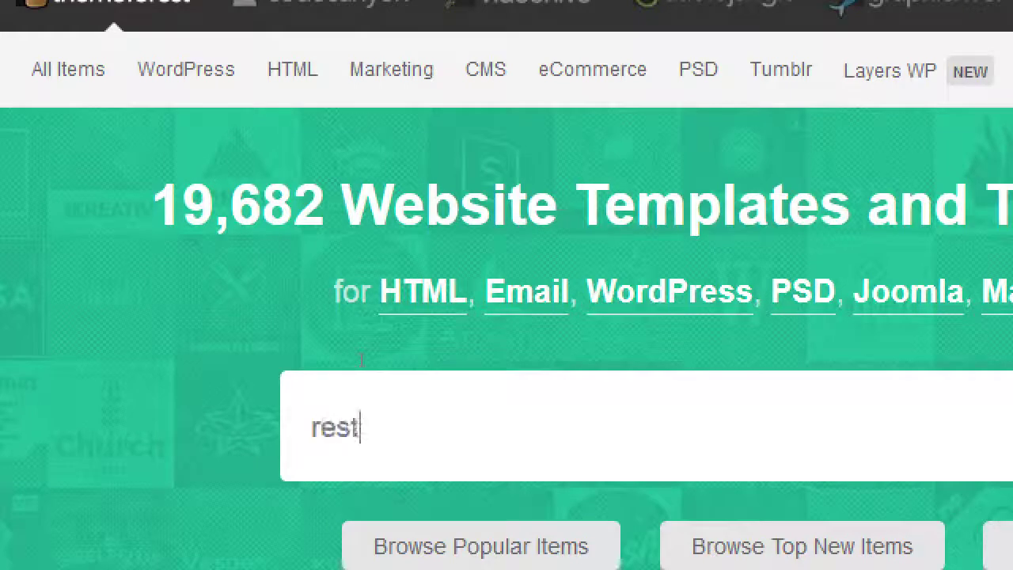
pyautogui.write('aurant word')
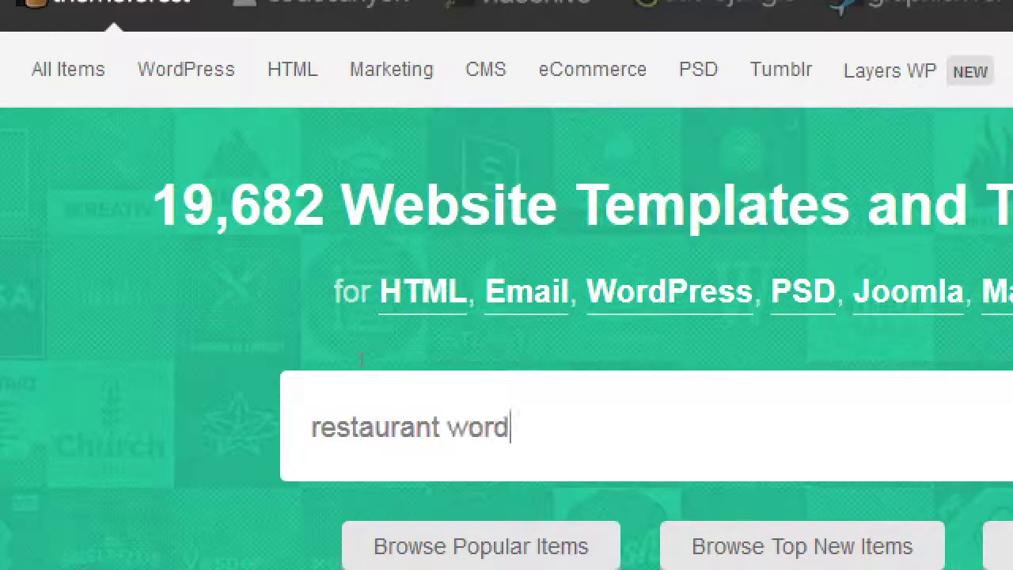
pyautogui.write('press theme')
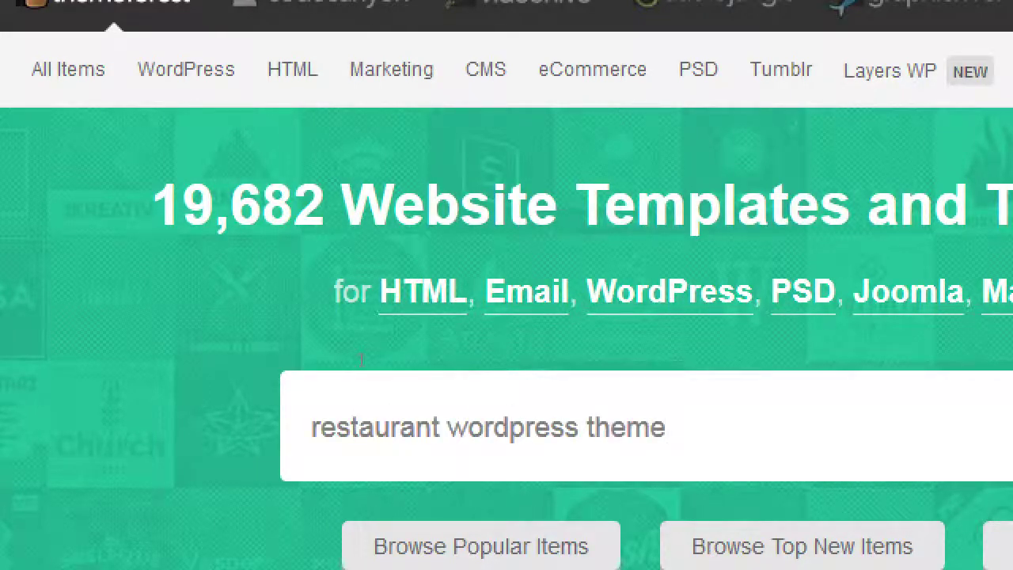
pyautogui.press('Return')
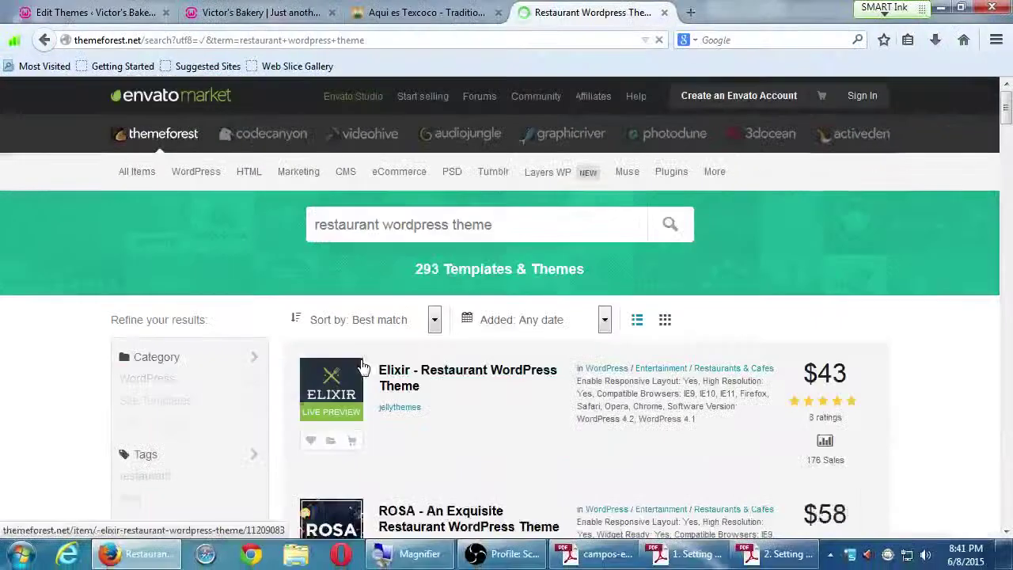
pyautogui.scroll(-2, 494, 376)
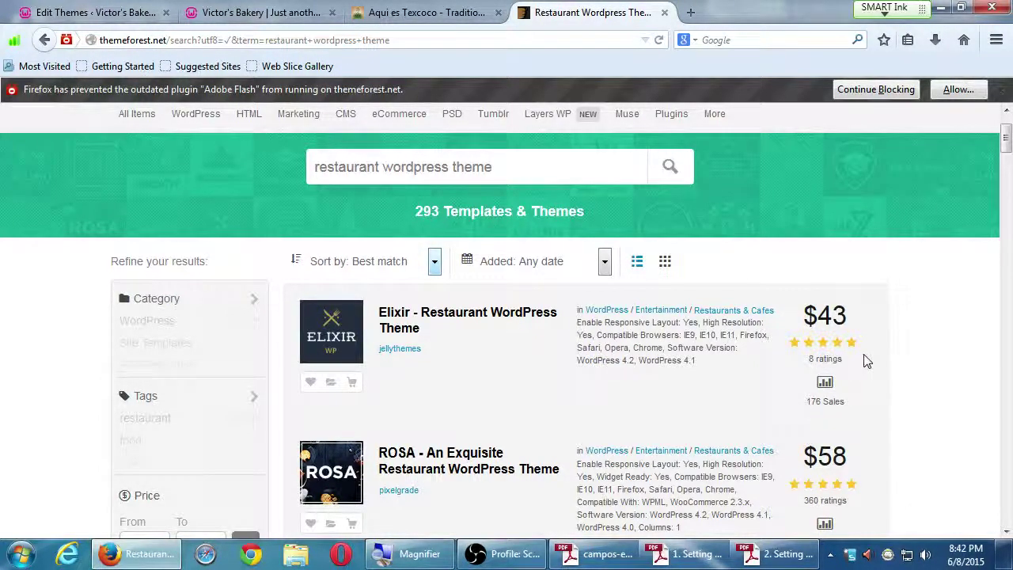
pyautogui.scroll(-1, 918, 342)
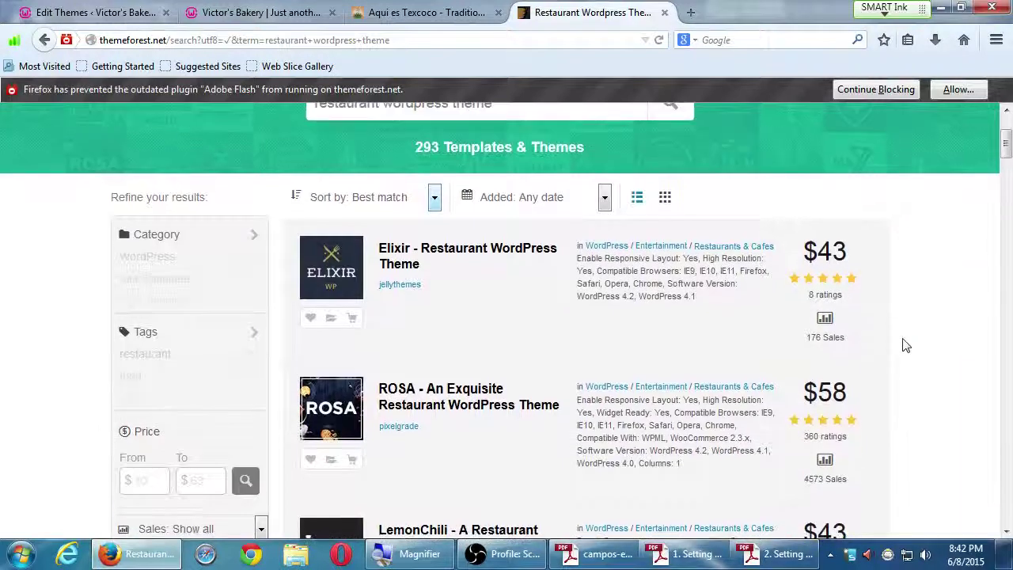
pyautogui.scroll(-2, 907, 346)
pyautogui.scroll(-1, 906, 349)
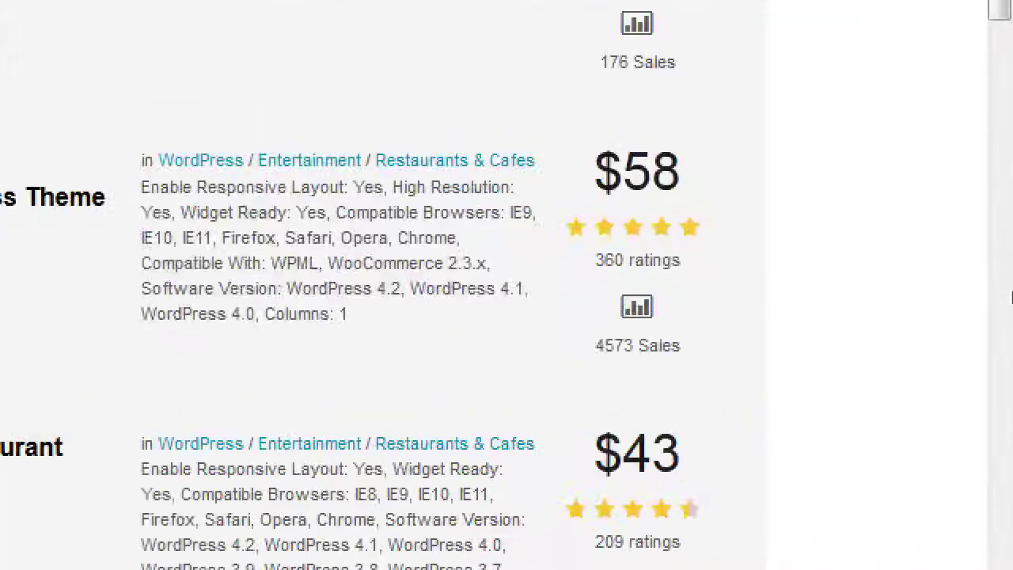
# Compare the restaurant theme results and open the ROSA – An Exquisite Restaurant WordPress Theme page
pyautogui.scroll(1, 925, 128)
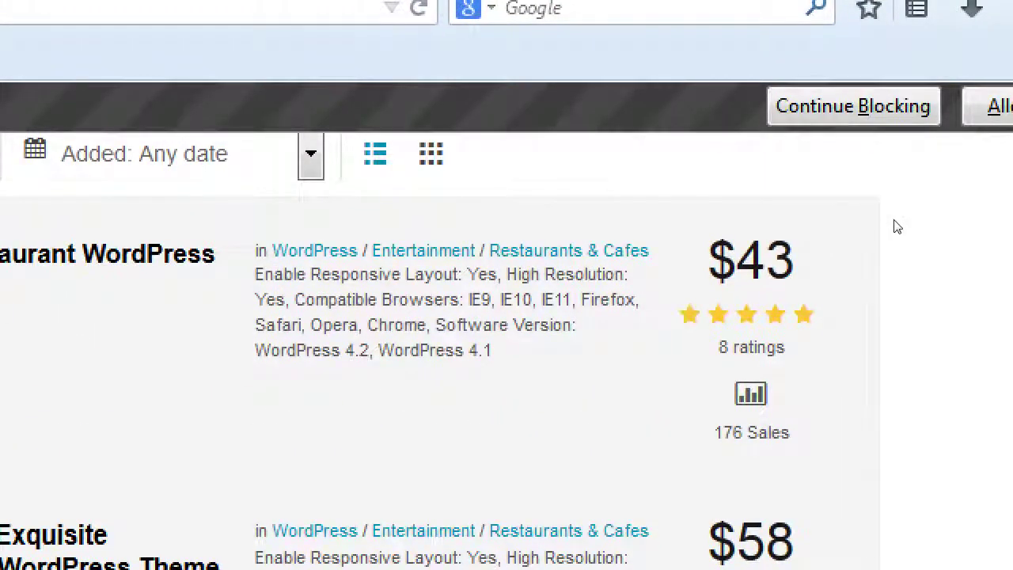
pyautogui.scroll(-2, 892, 222)
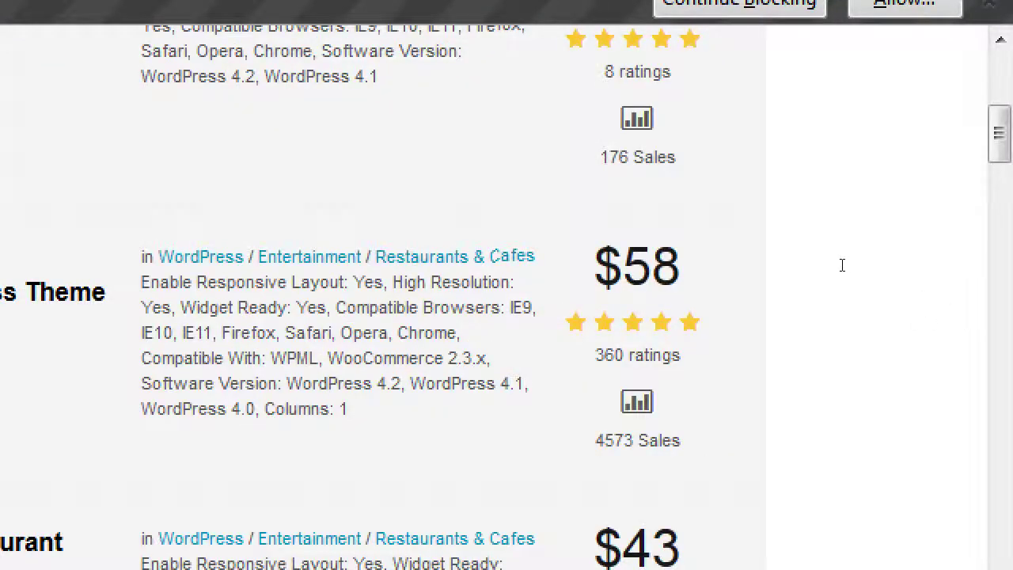
pyautogui.scroll(-3, 847, 265)
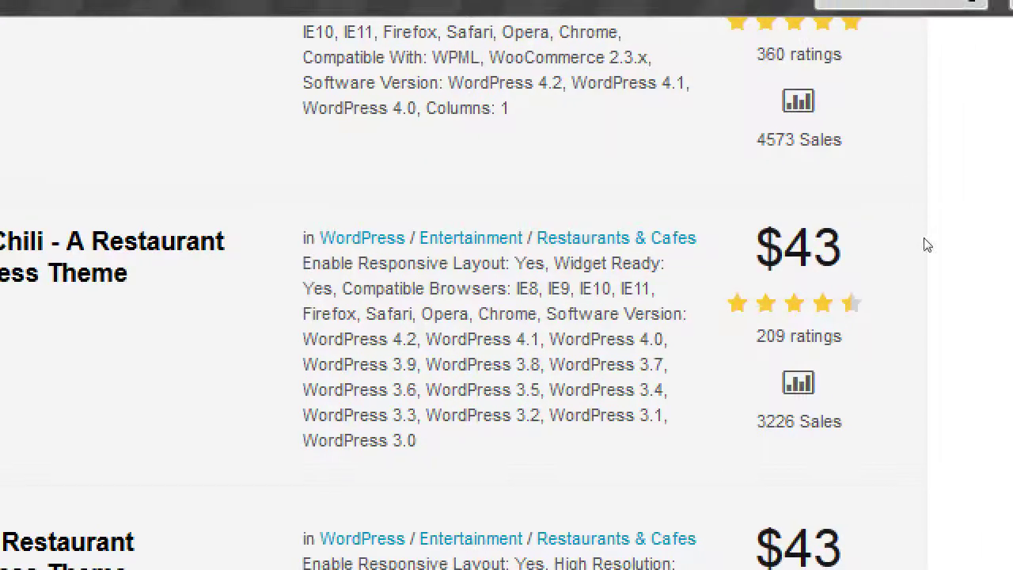
pyautogui.scroll(1, 877, 214)
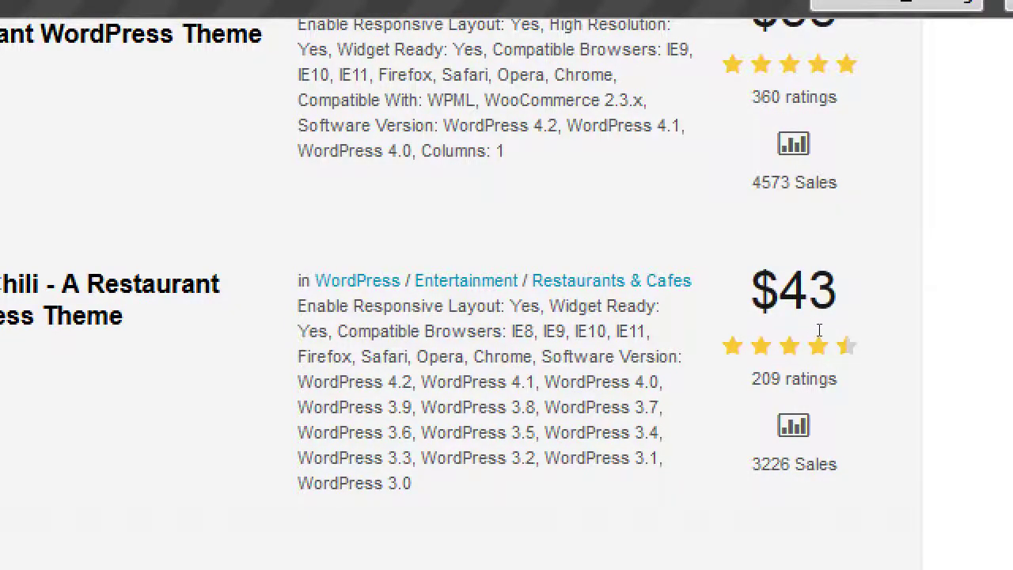
pyautogui.scroll(1, 818, 330)
pyautogui.scroll(6, 825, 261)
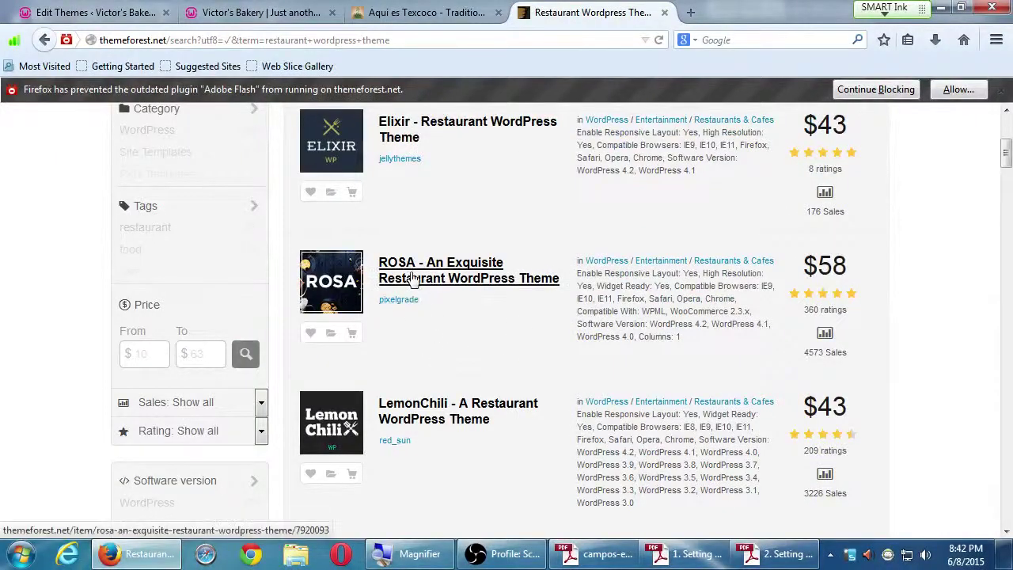
pyautogui.click(411, 278)
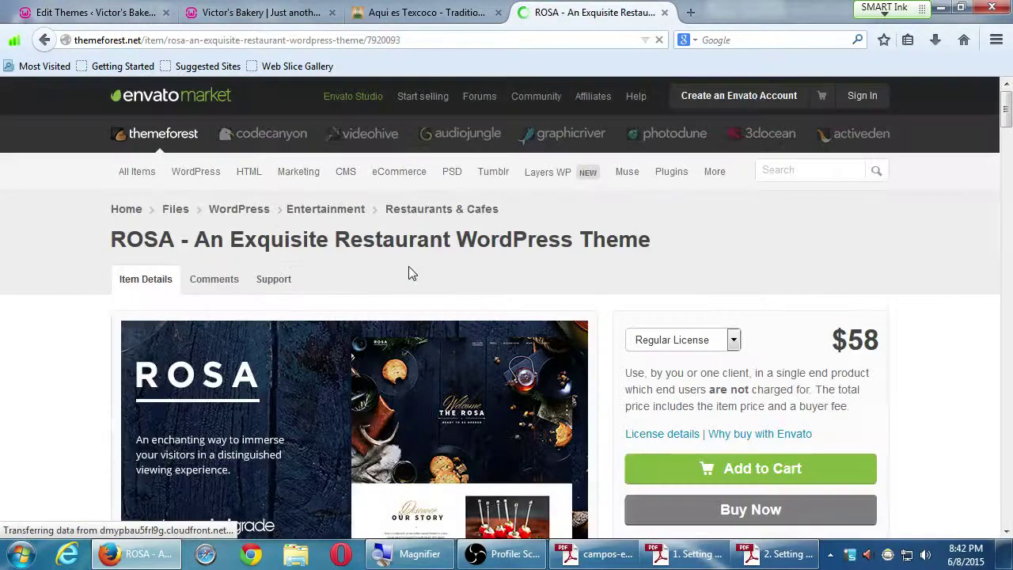
# Switch from the ROSA page back to the Victor's Bakery WordPress theme editor tab
pyautogui.scroll(-3, 705, 319)
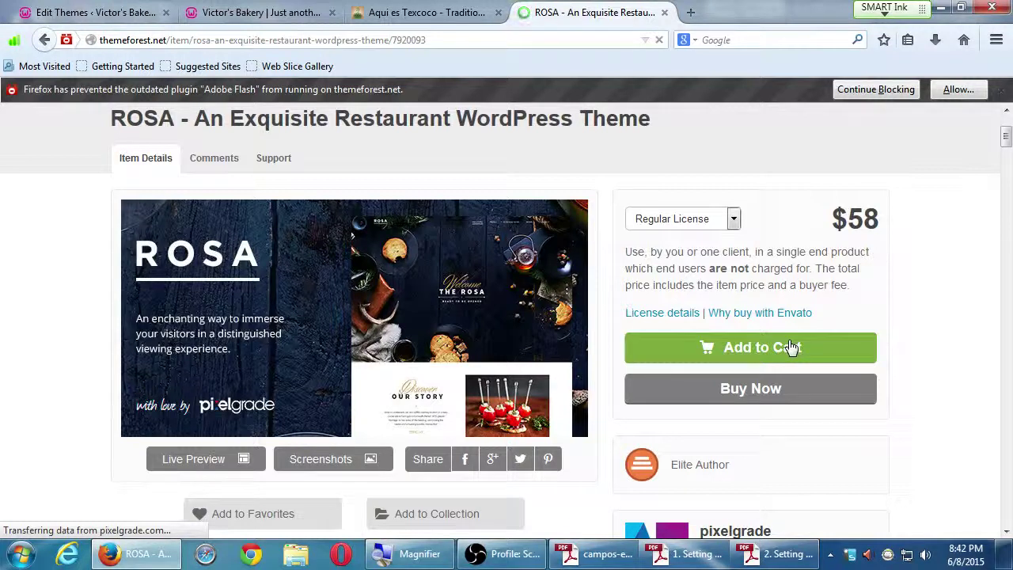
pyautogui.click(91, 10)
pyautogui.click(224, 13)
# Open Appearance > Themes > Add New for Victor's Bakery, then return to the ROSA theme tab
pyautogui.click(127, 12)
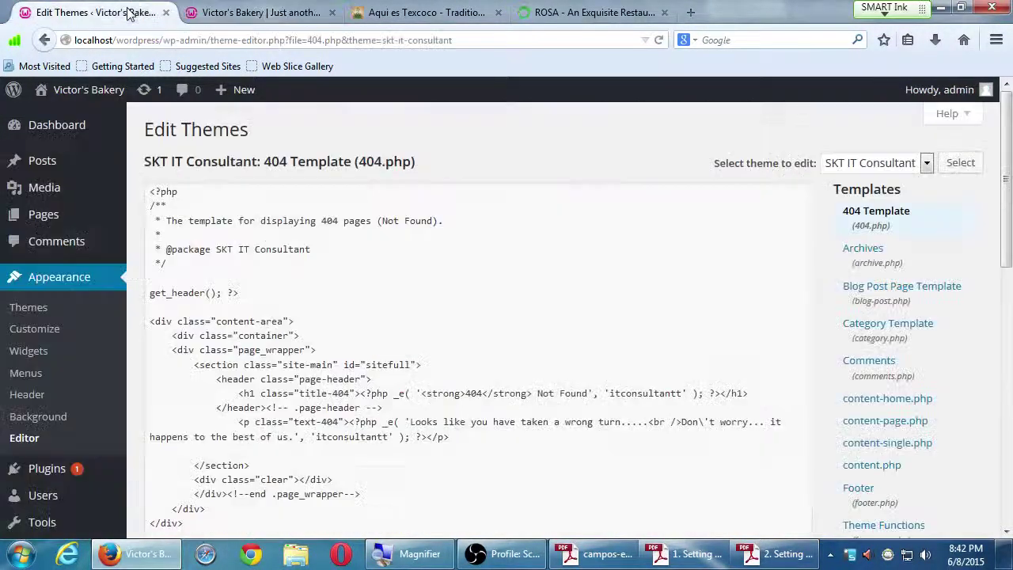
pyautogui.click(30, 308)
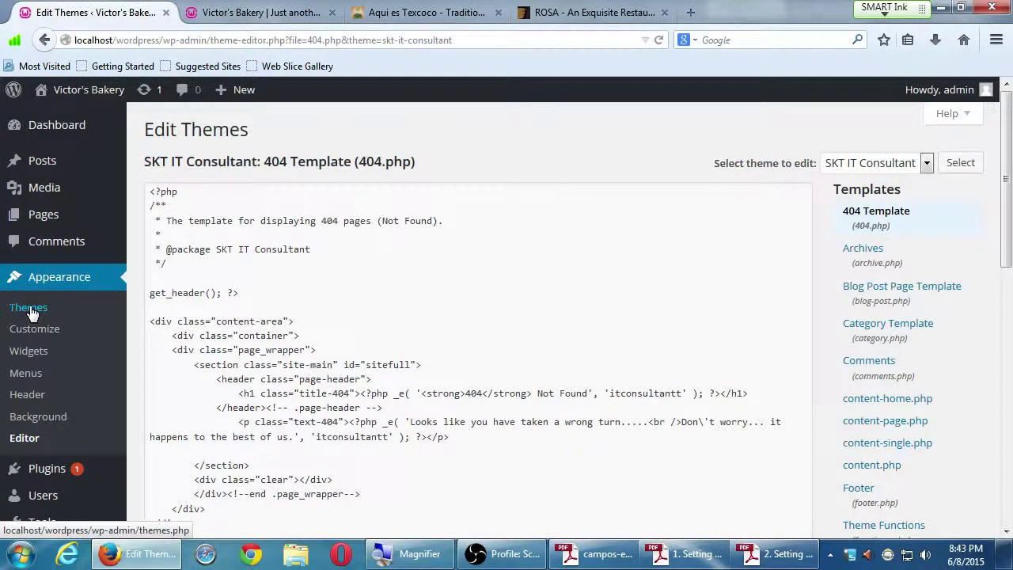
pyautogui.click(311, 136)
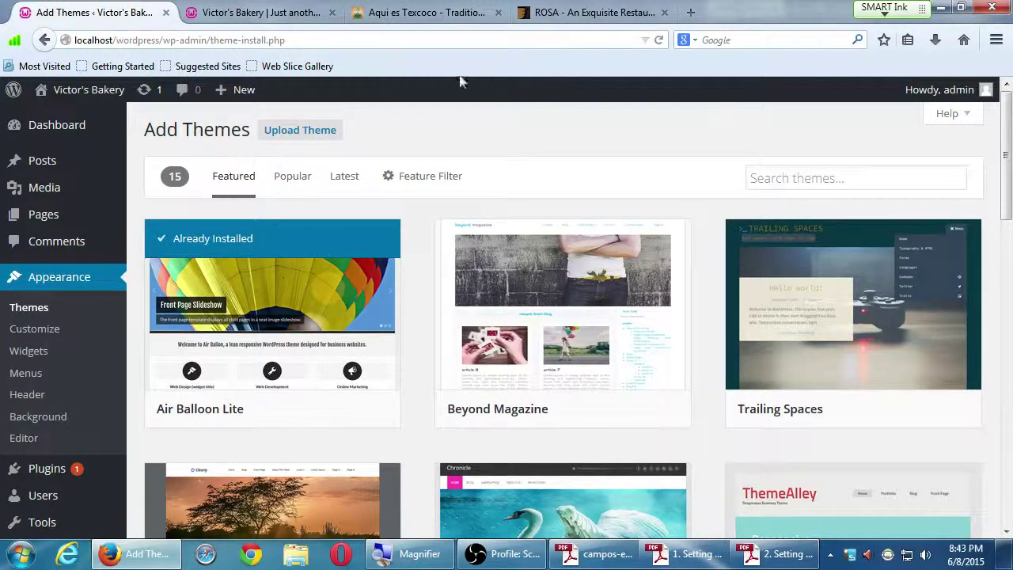
pyautogui.click(548, 18)
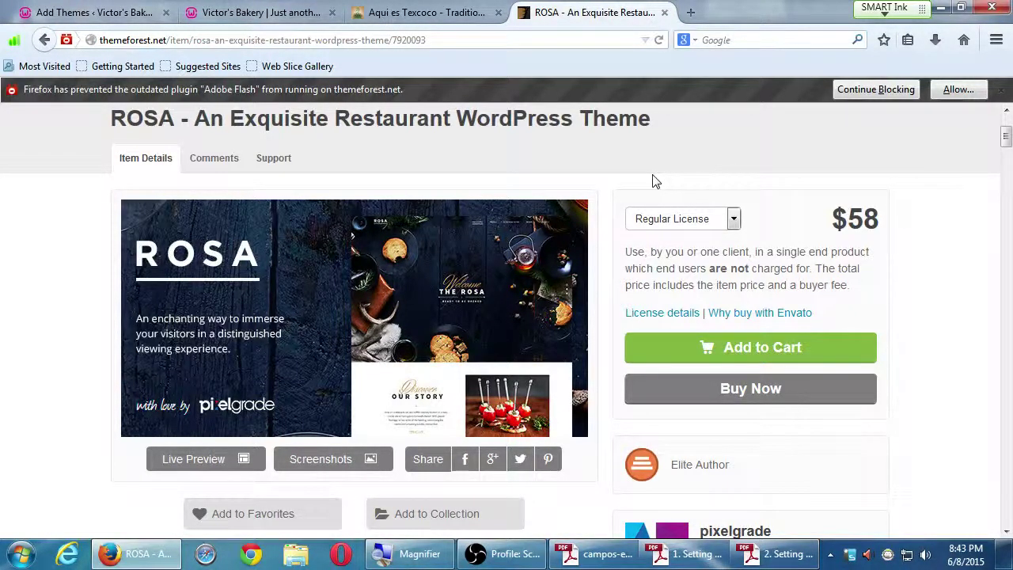
pyautogui.click(110, 15)
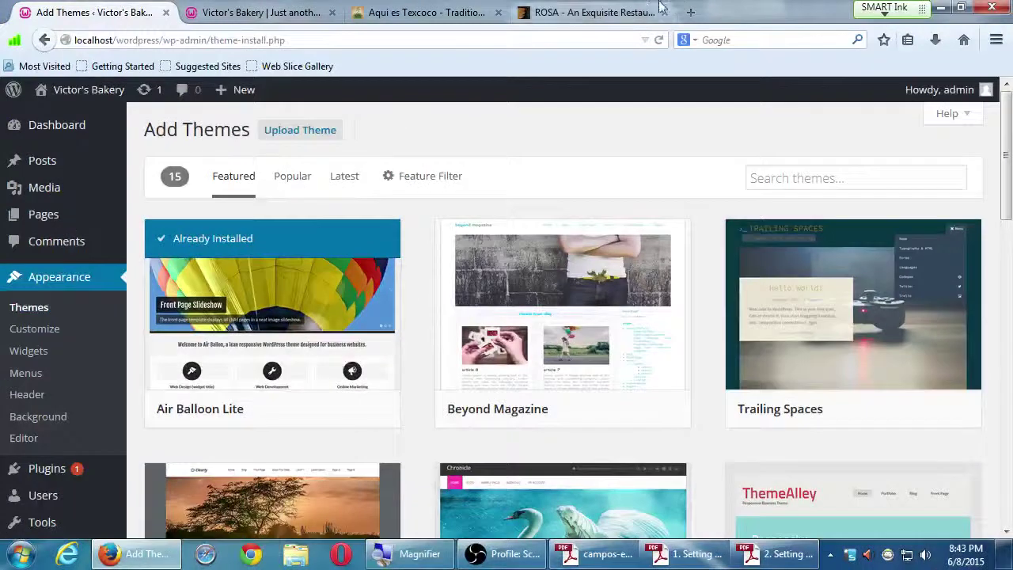
pyautogui.click(642, 11)
pyautogui.scroll(-2, 699, 328)
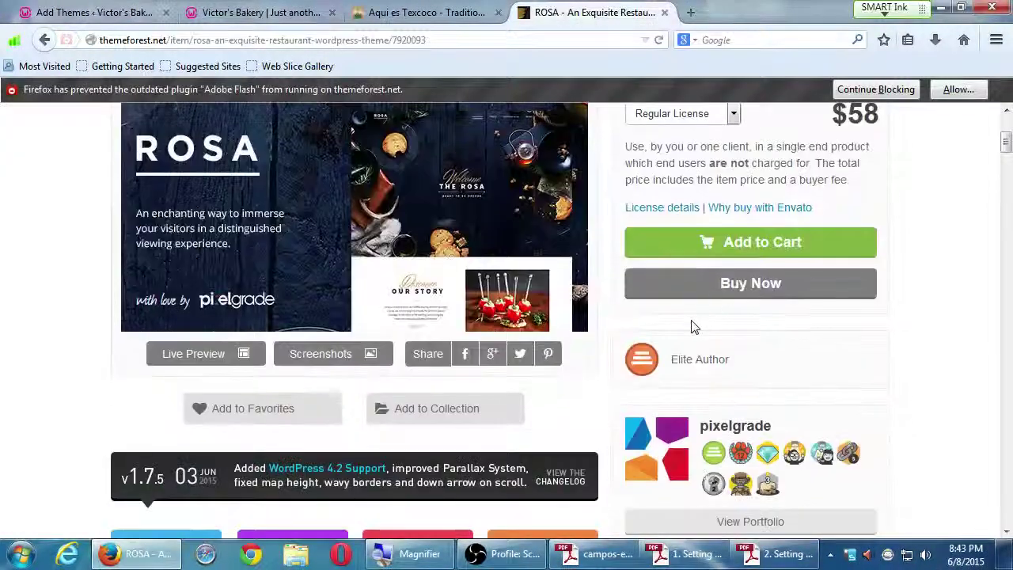
pyautogui.scroll(-3, 624, 307)
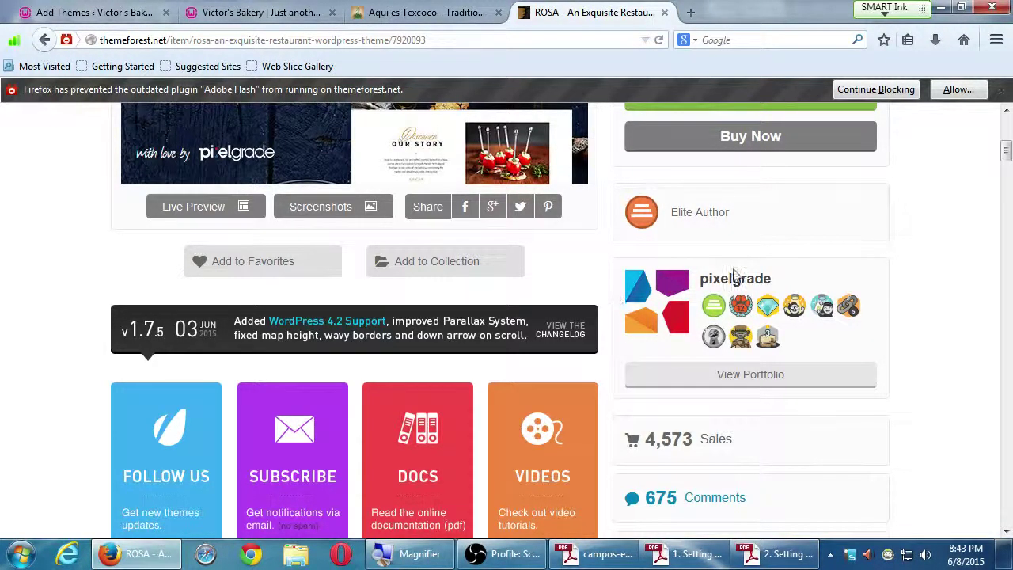
pyautogui.scroll(7, 791, 230)
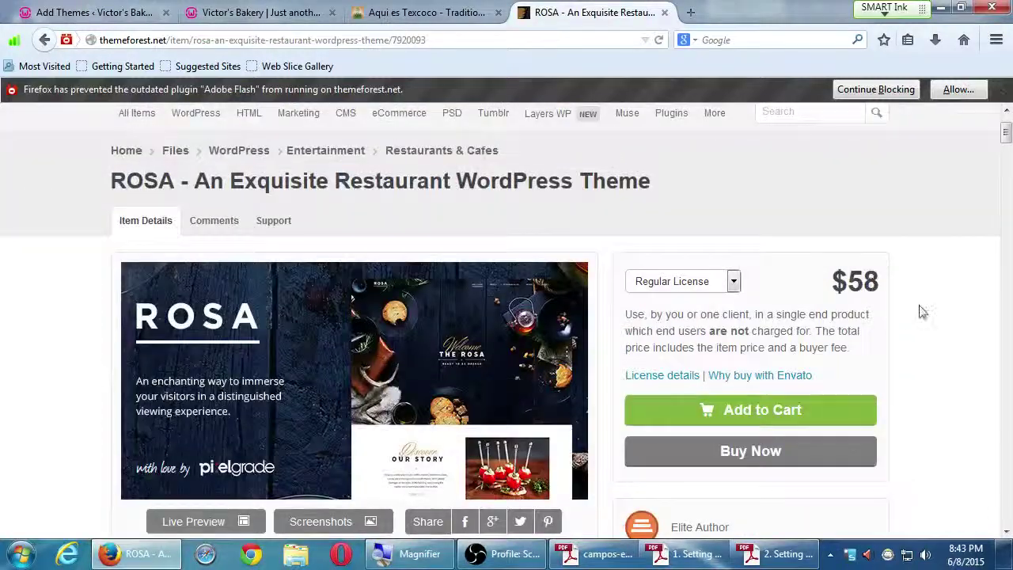
pyautogui.press('super+plus')
pyautogui.moveTo(456, 325); pyautogui.dragTo(816, 348)
pyautogui.click(815, 348)
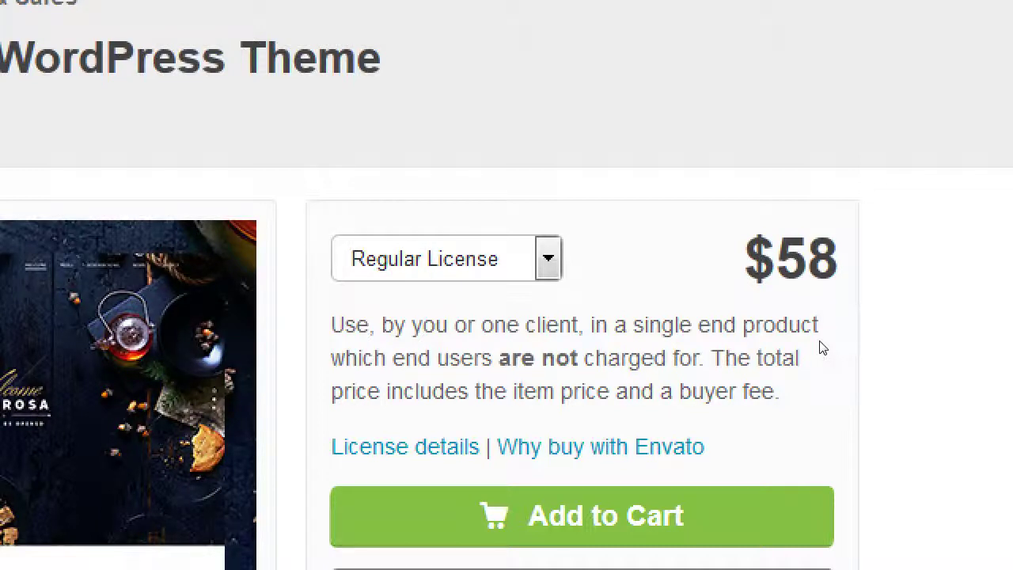
pyautogui.hotkey('alt', 'Down')
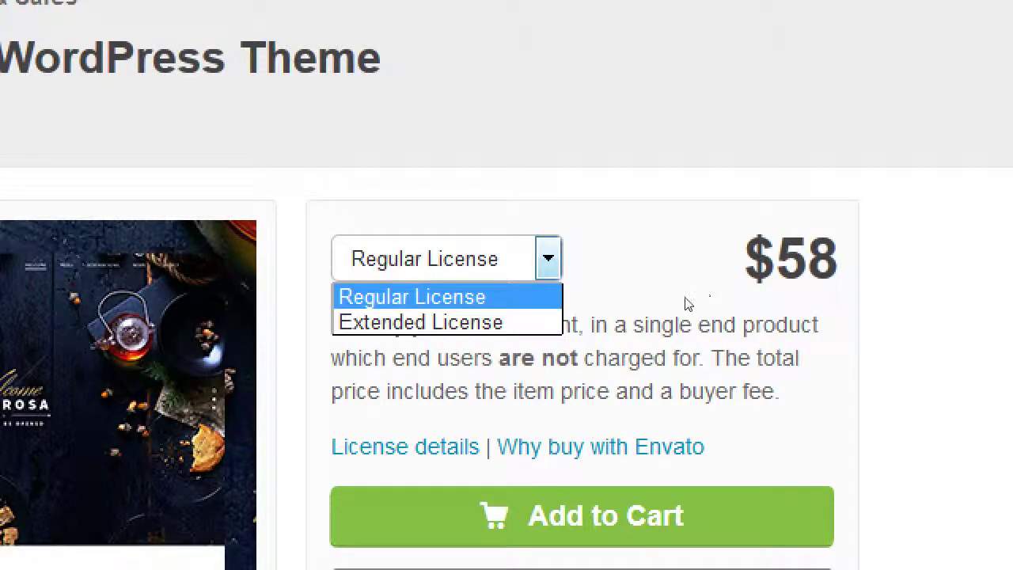
pyautogui.press('Down')
pyautogui.press('Return')
pyautogui.moveTo(823, 286); pyautogui.dragTo(876, 287)
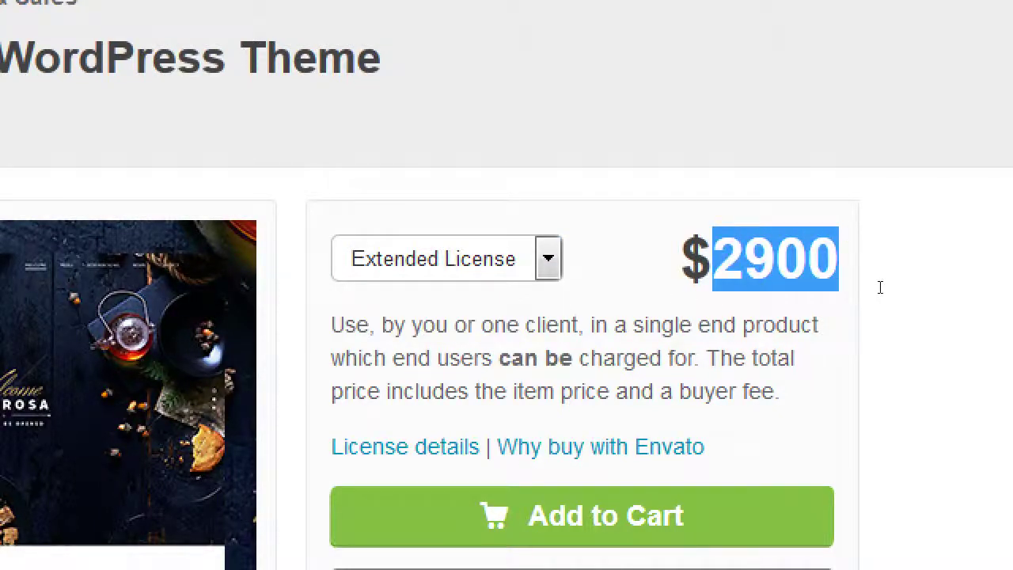
pyautogui.click(881, 290)
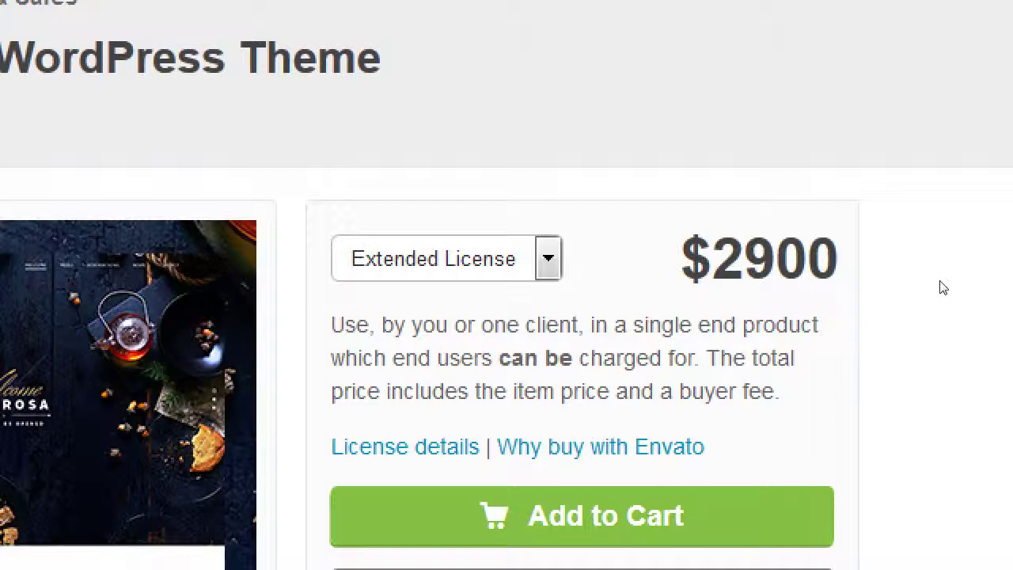
pyautogui.hotkey('alt', 'Down')
pyautogui.press('Up')
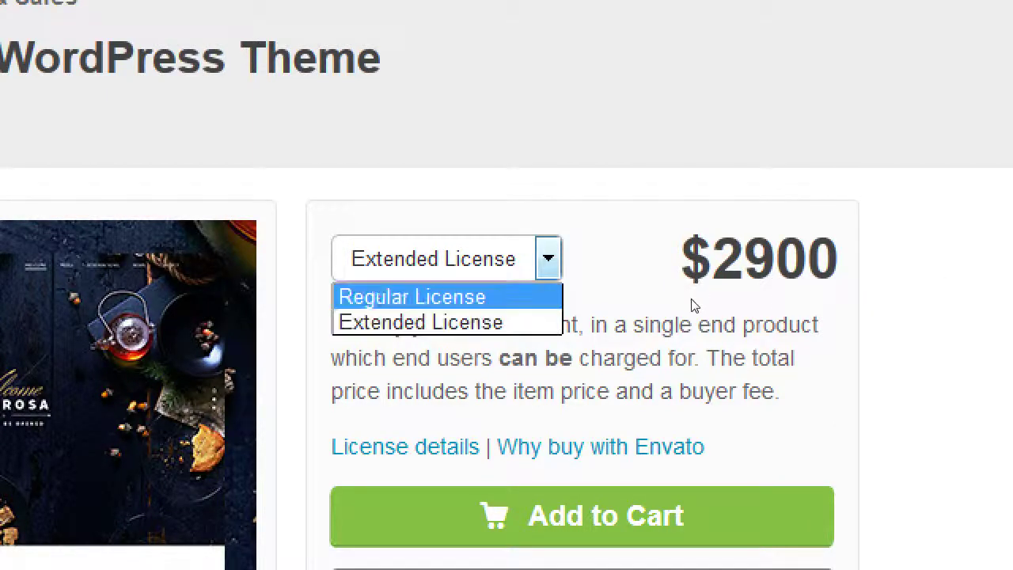
pyautogui.press('Return')
pyautogui.press('super+minus')
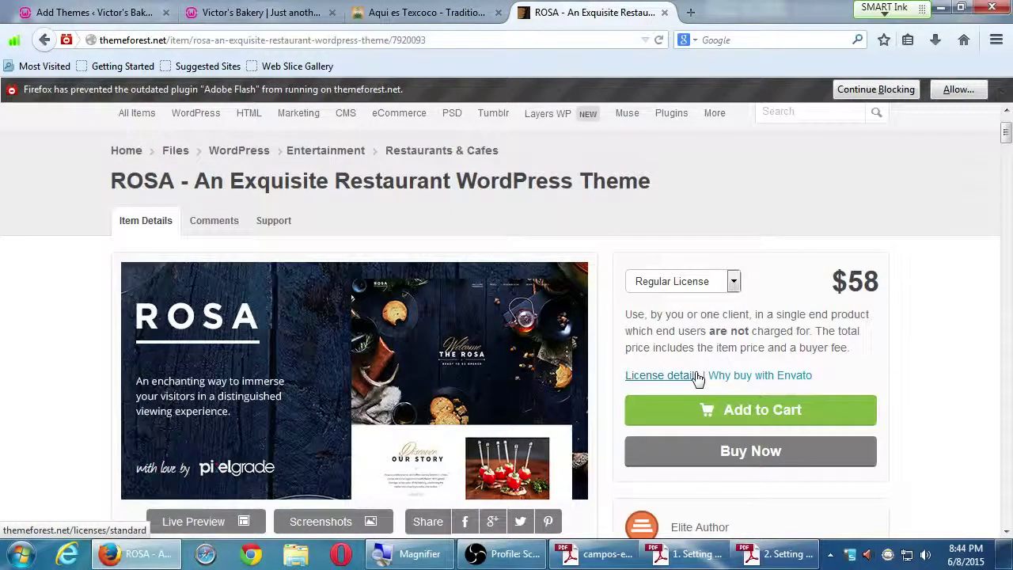
pyautogui.scroll(-3, 695, 379)
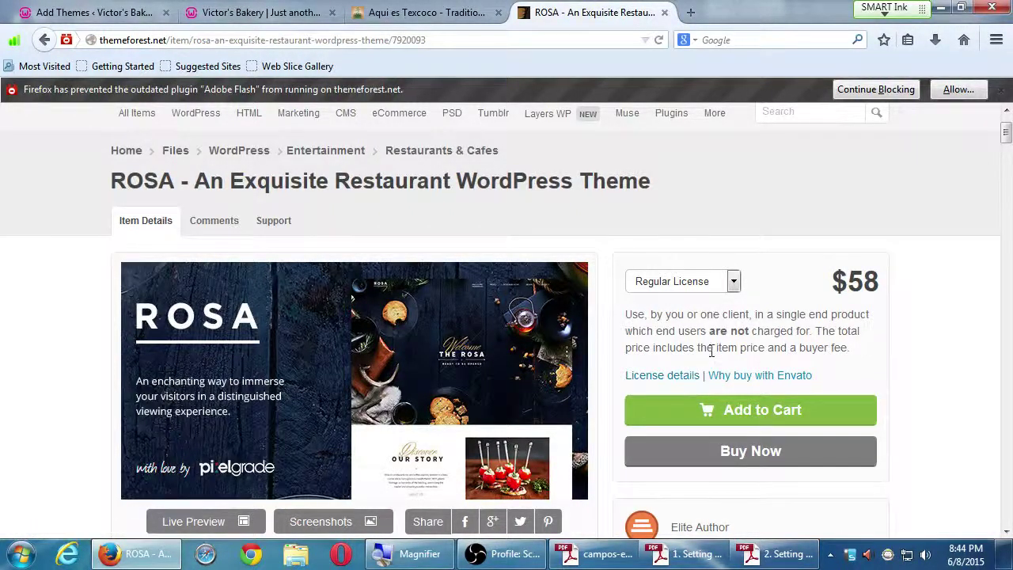
pyautogui.scroll(-5, 918, 372)
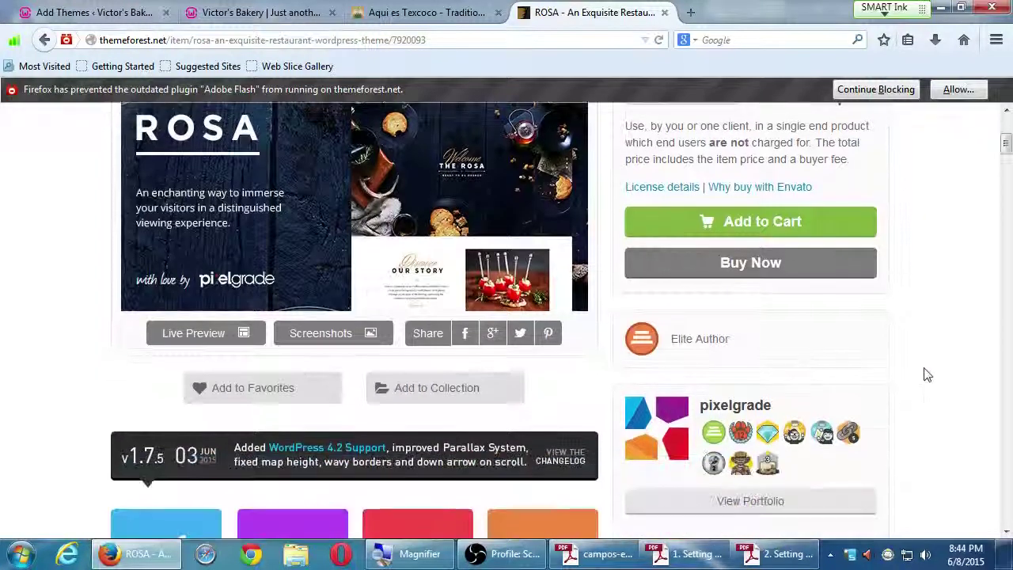
pyautogui.scroll(7, 929, 368)
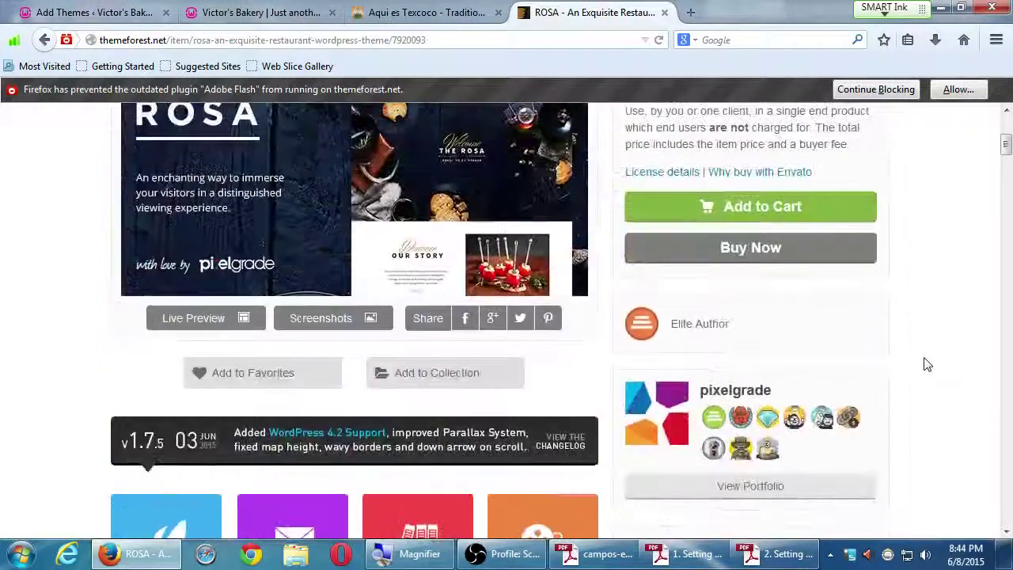
pyautogui.scroll(1, 929, 362)
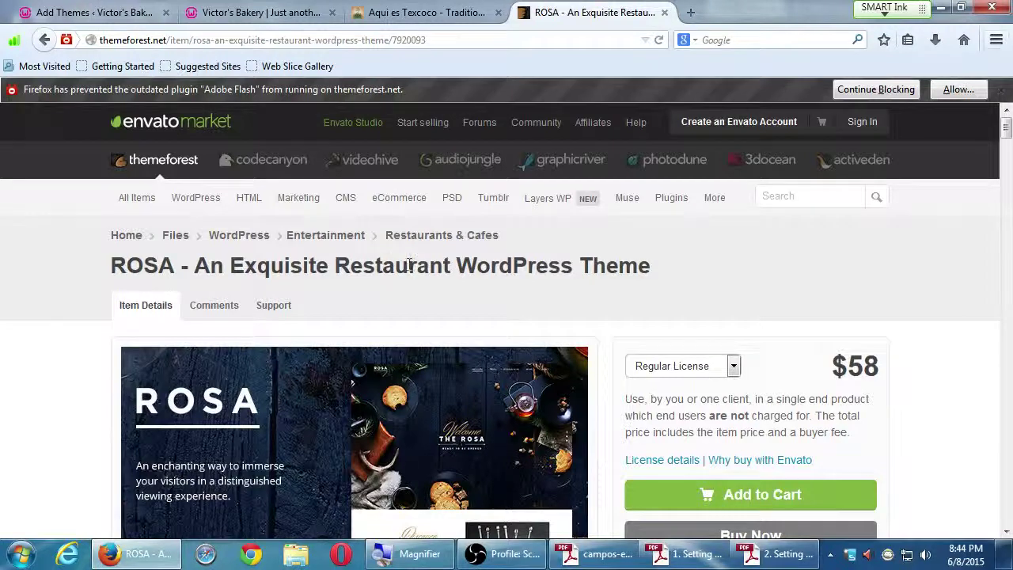
pyautogui.scroll(-6, 289, 416)
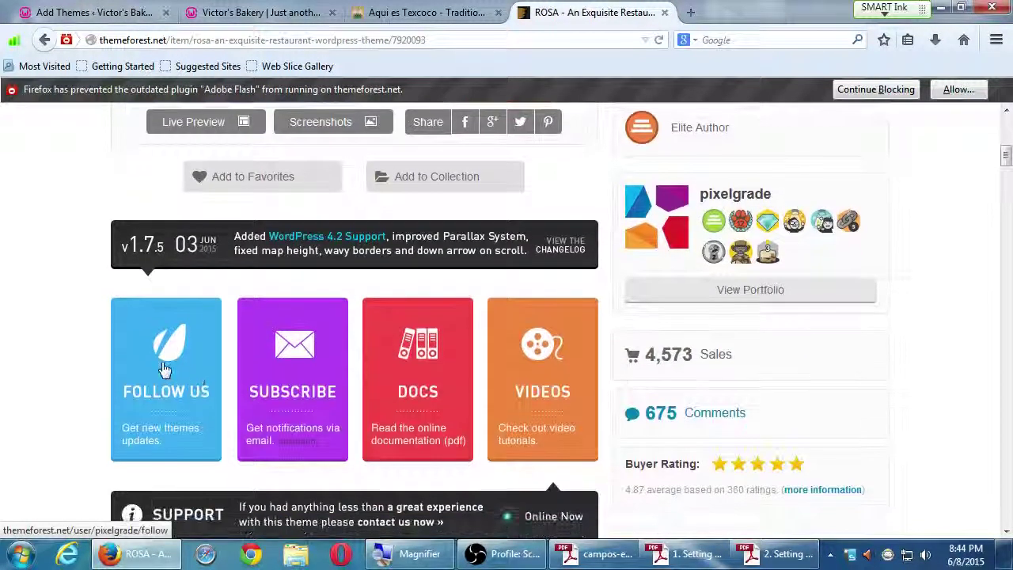
pyautogui.scroll(-3, 422, 377)
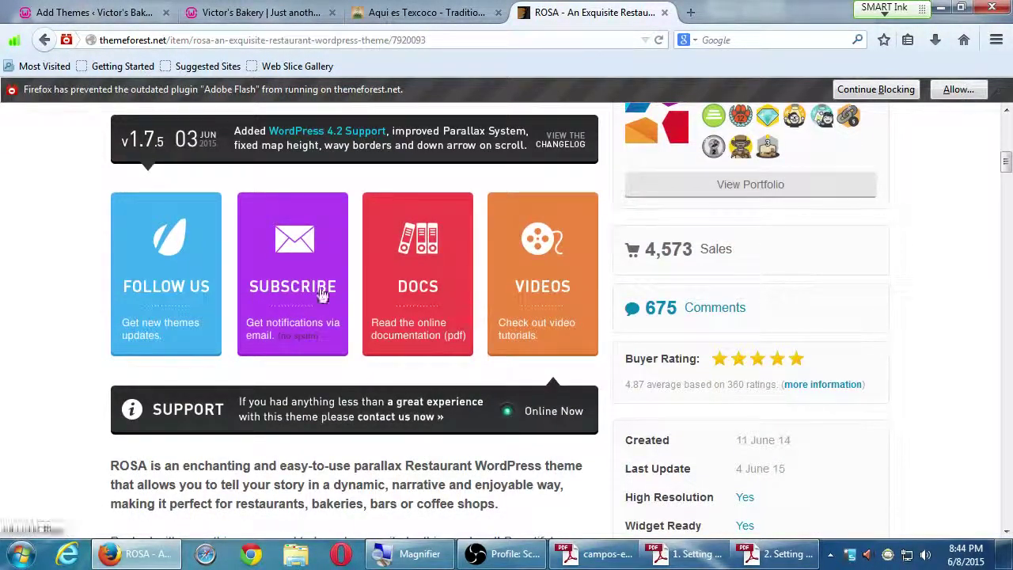
pyautogui.scroll(-4, 192, 339)
pyautogui.scroll(-2, 177, 340)
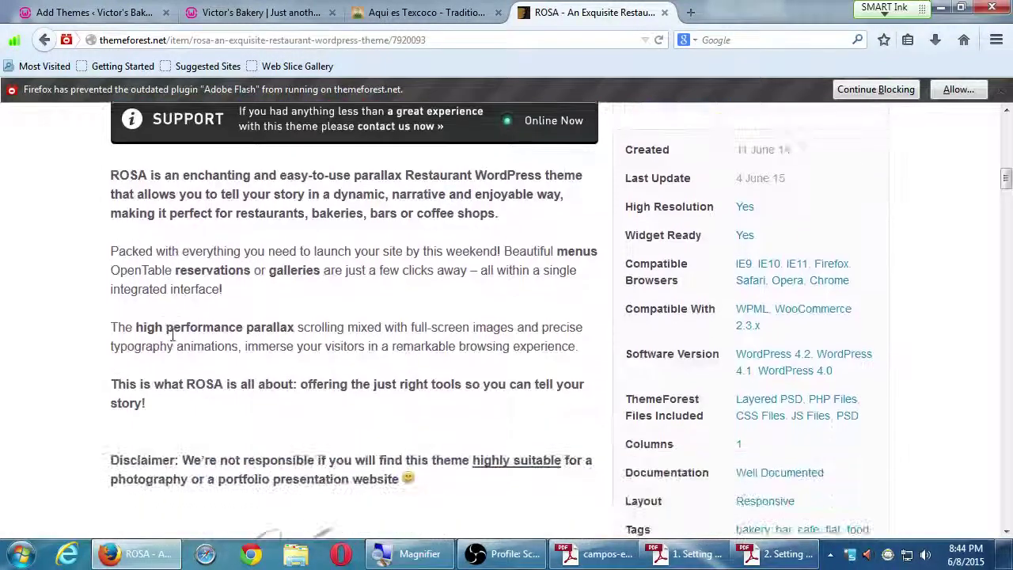
pyautogui.scroll(14, 610, 359)
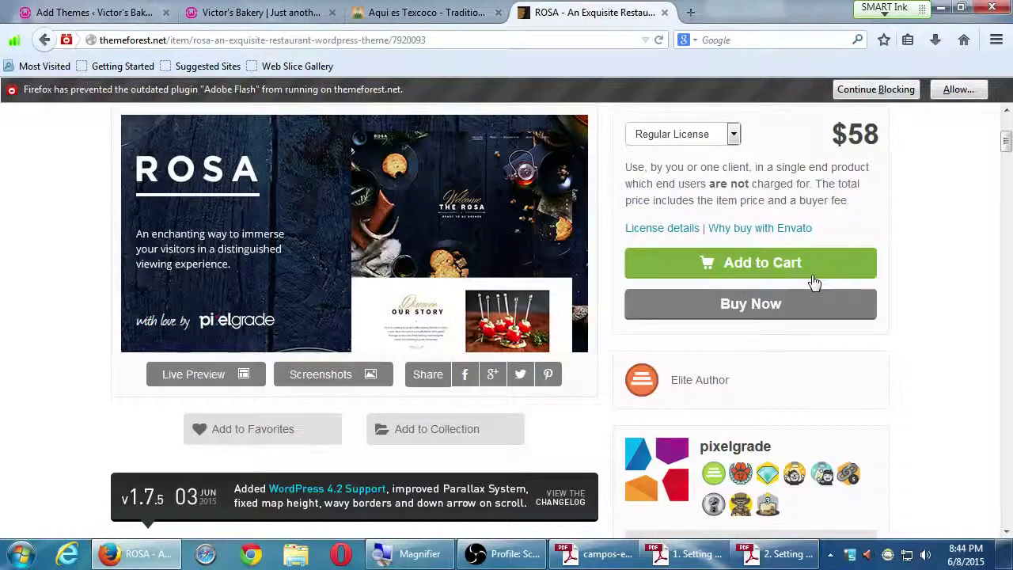
# Open SKT IT Consultant's style.css in the theme editor and scroll through its CSS back to the top
pyautogui.click(93, 13)
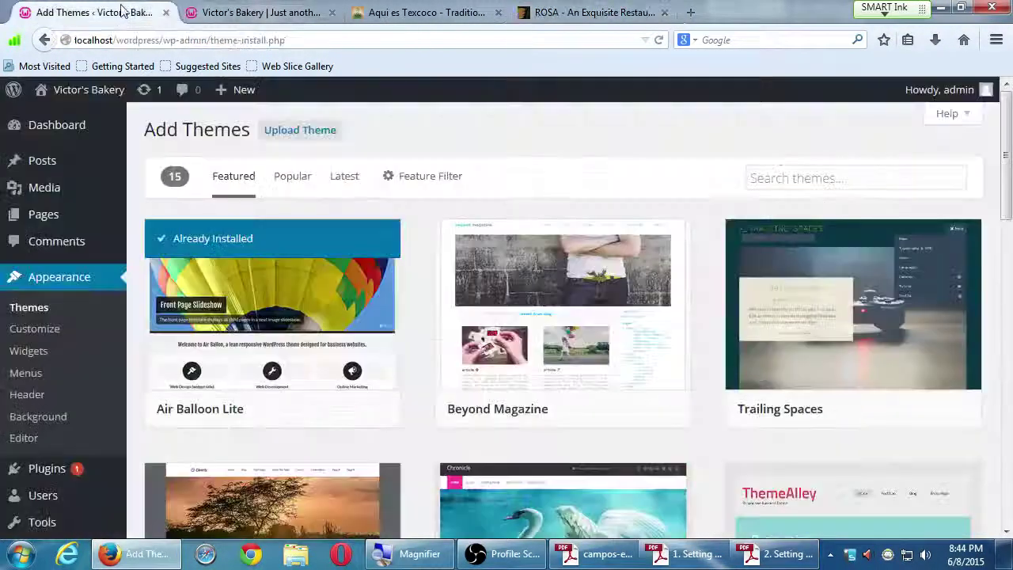
pyautogui.click(31, 438)
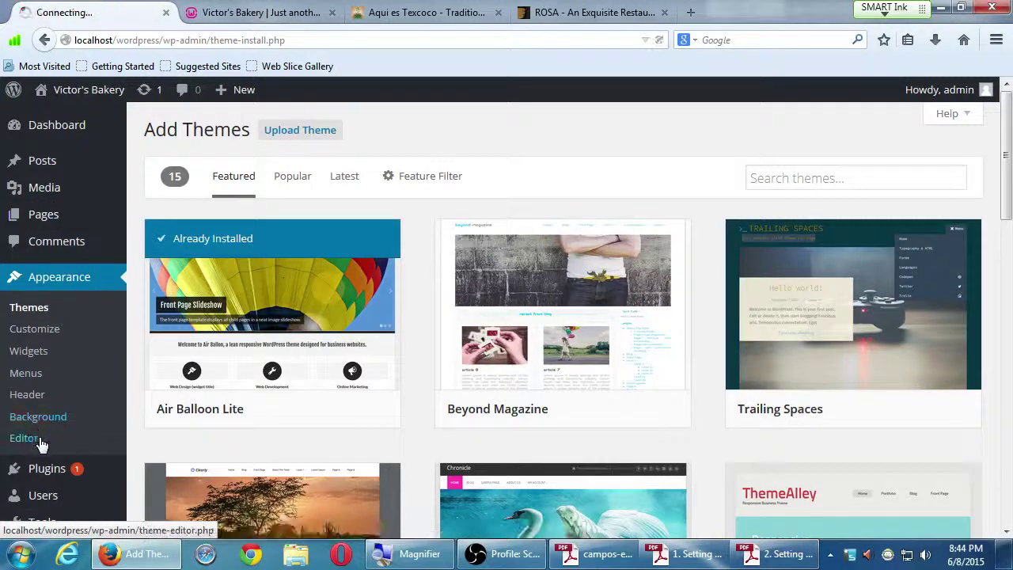
pyautogui.scroll(-2, 370, 362)
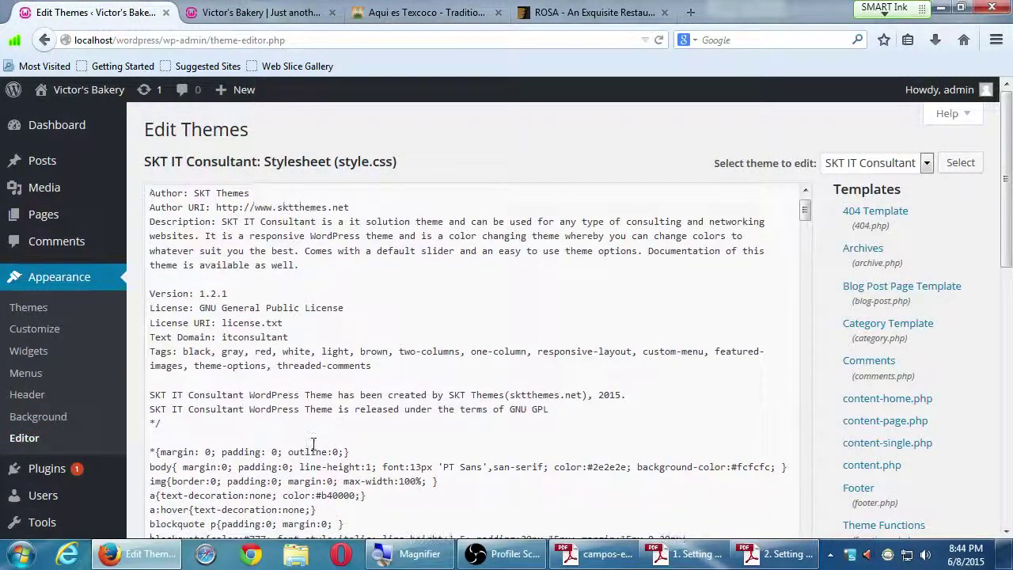
pyautogui.scroll(-5, 370, 361)
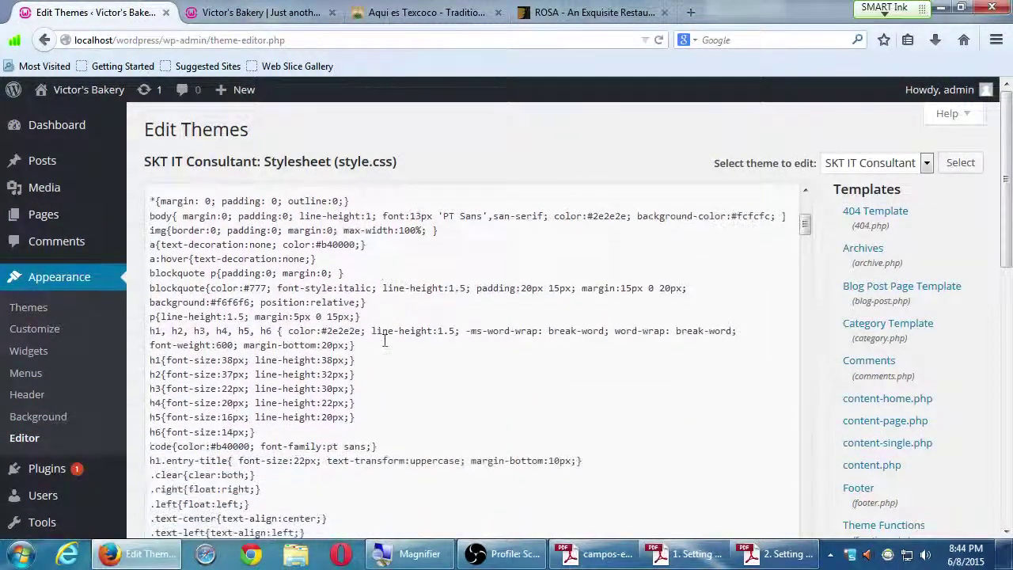
pyautogui.scroll(-7, 393, 338)
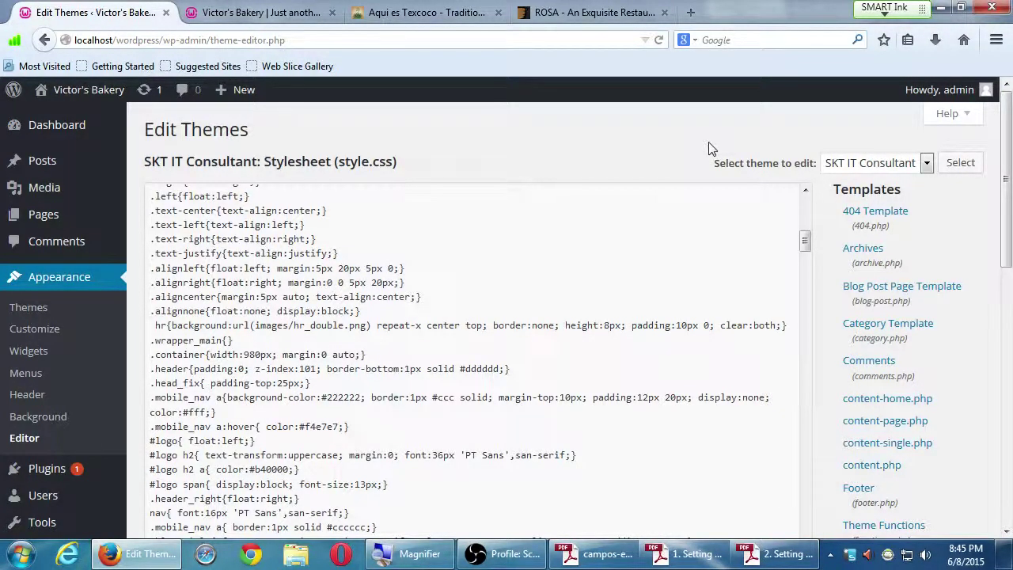
pyautogui.moveTo(804, 241); pyautogui.dragTo(815, 202)
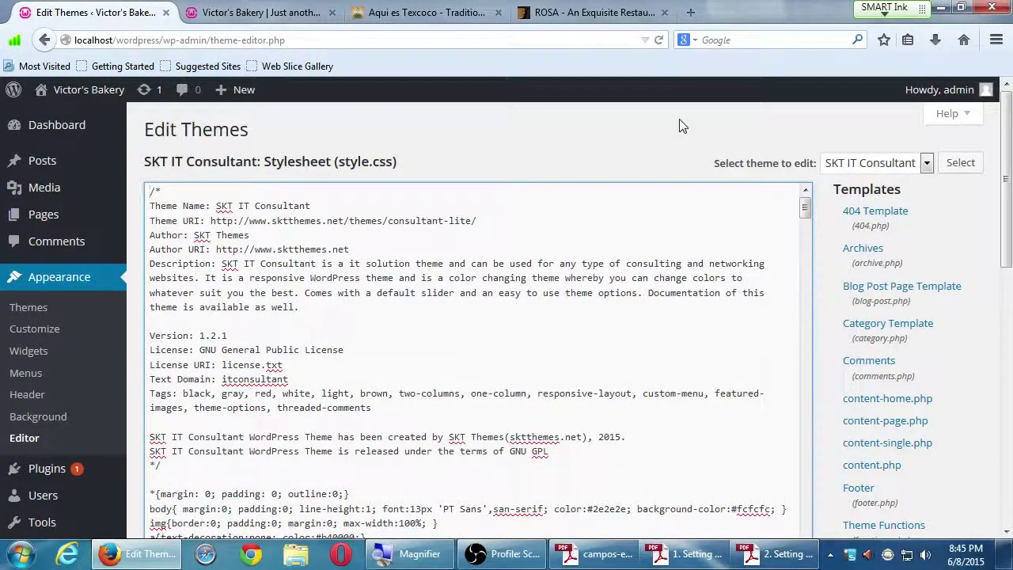
pyautogui.click(691, 13)
# Load elegantthemes.com in the new tab, fixing the mistyped domain, then return to the ROSA tab
pyautogui.write('e')
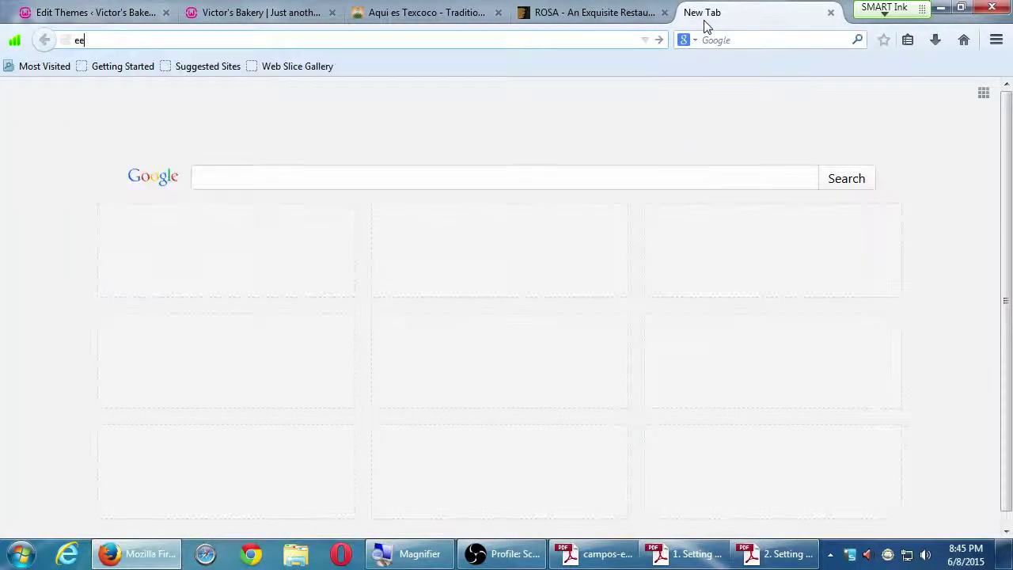
pyautogui.write('leganttheme.co9mm')
pyautogui.press('Return')
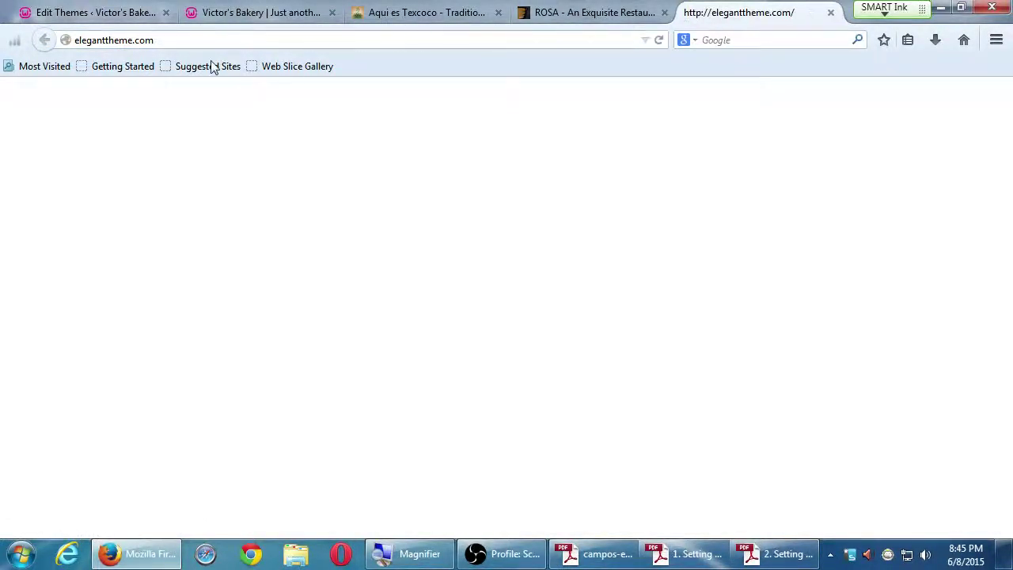
pyautogui.click(130, 40)
pyautogui.click(133, 40)
pyautogui.write('s')
pyautogui.press('Return')
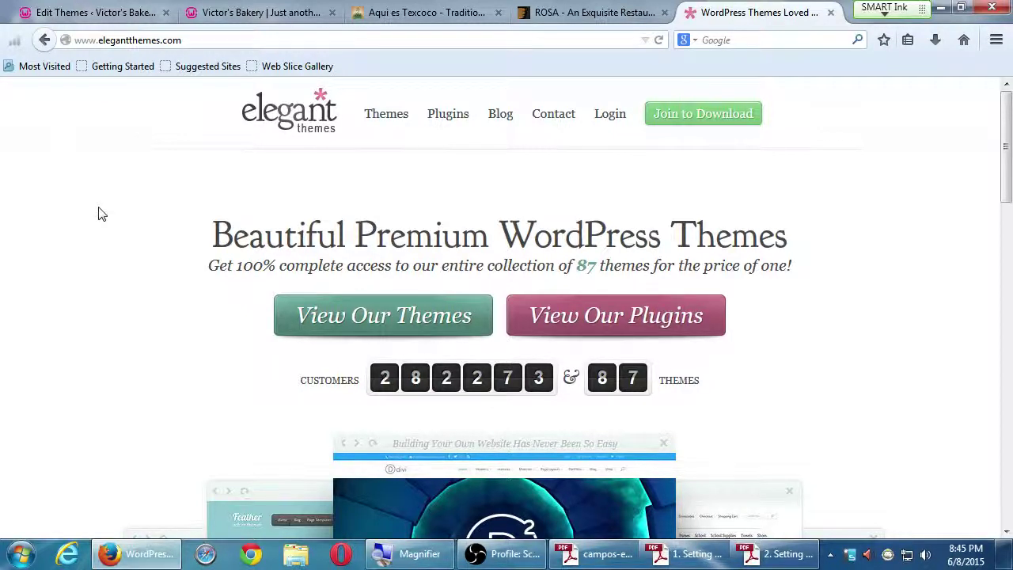
pyautogui.click(524, 14)
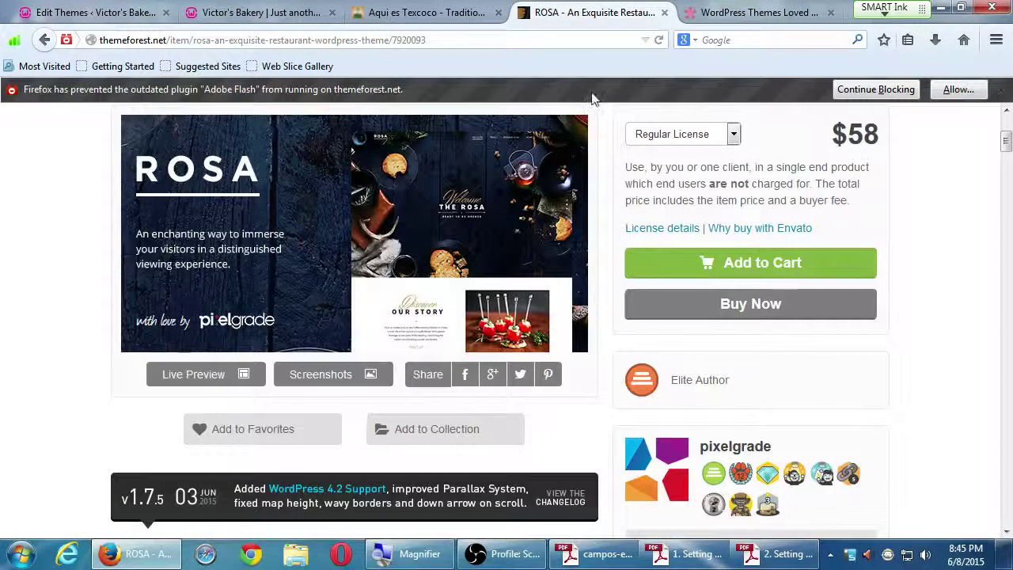
pyautogui.scroll(5, 593, 126)
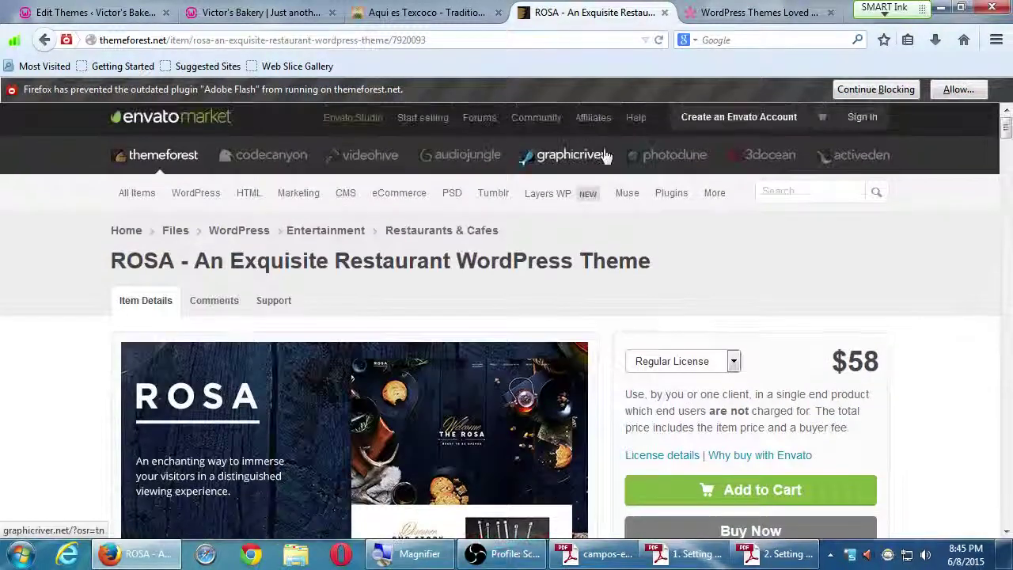
pyautogui.scroll(-5, 622, 190)
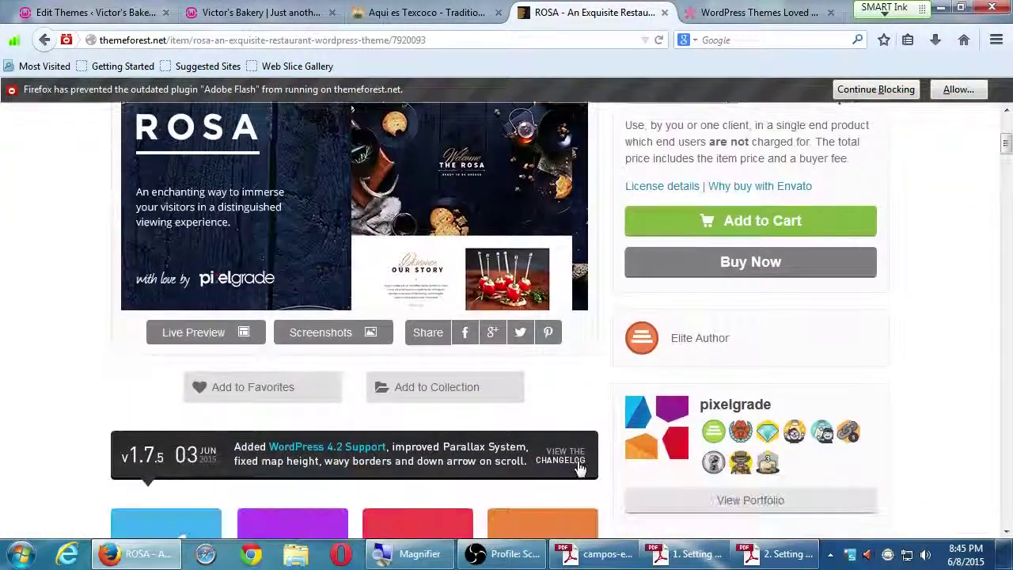
pyautogui.scroll(-6, 585, 467)
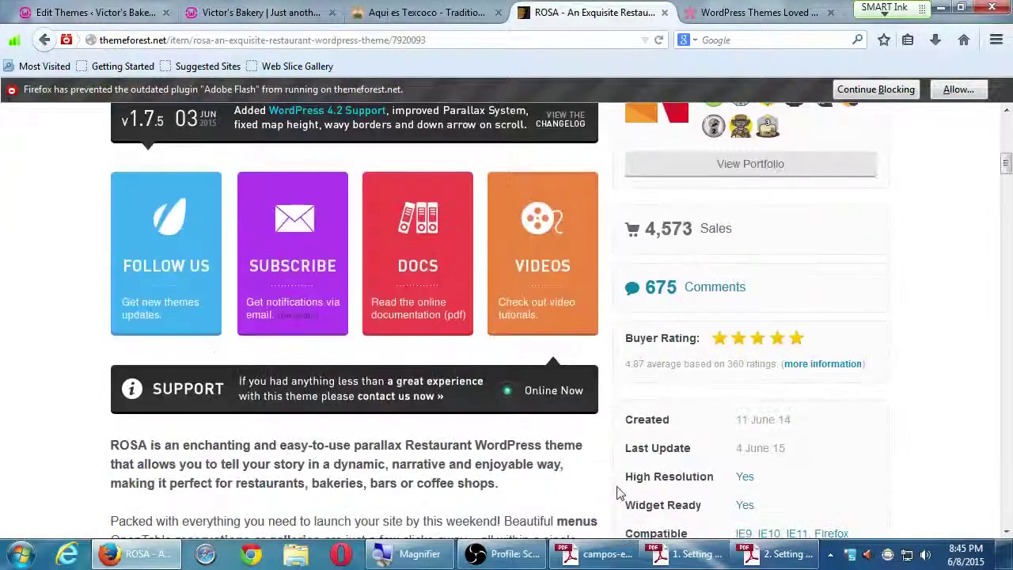
pyautogui.scroll(-6, 620, 493)
pyautogui.scroll(-3, 614, 493)
pyautogui.scroll(4, 613, 486)
pyautogui.scroll(9, 620, 421)
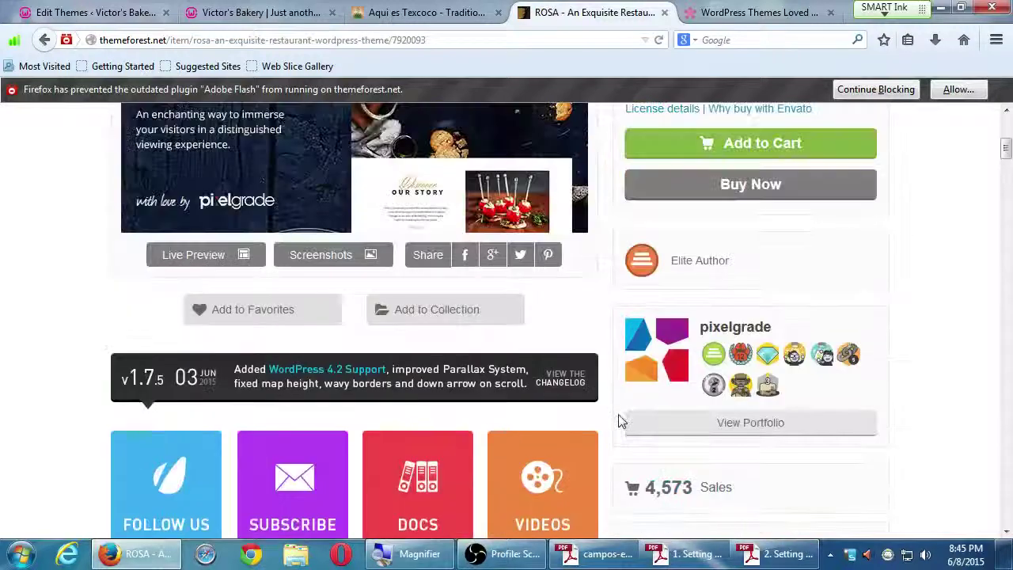
pyautogui.scroll(6, 620, 421)
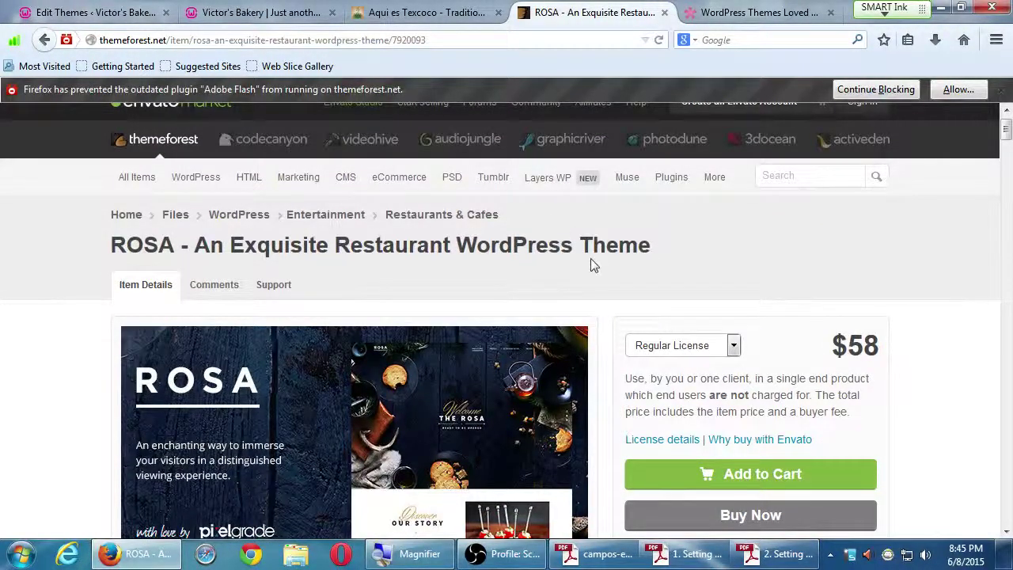
pyautogui.scroll(1, 593, 264)
pyautogui.scroll(-4, 621, 322)
pyautogui.scroll(-2, 623, 334)
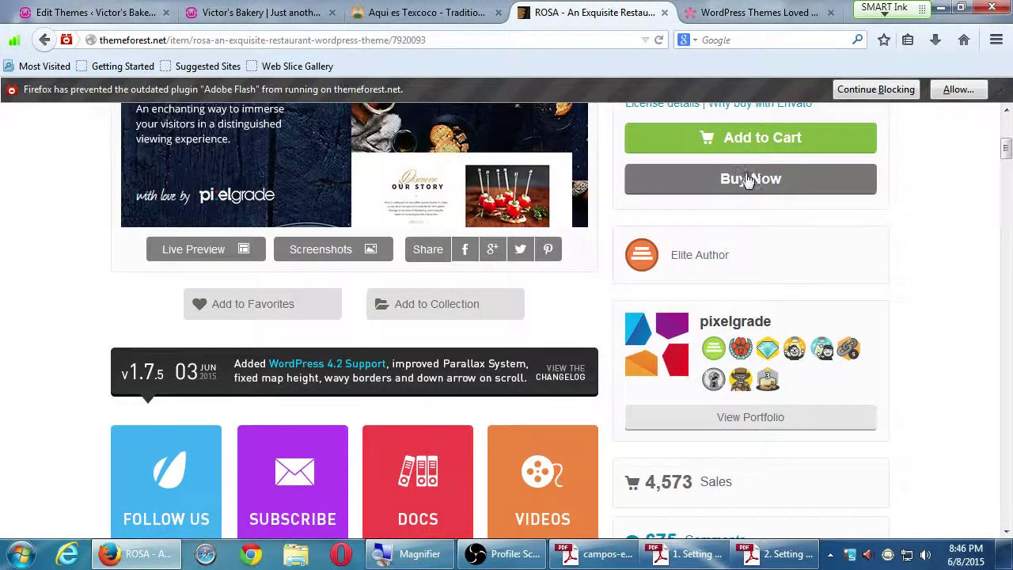
pyautogui.click(732, 12)
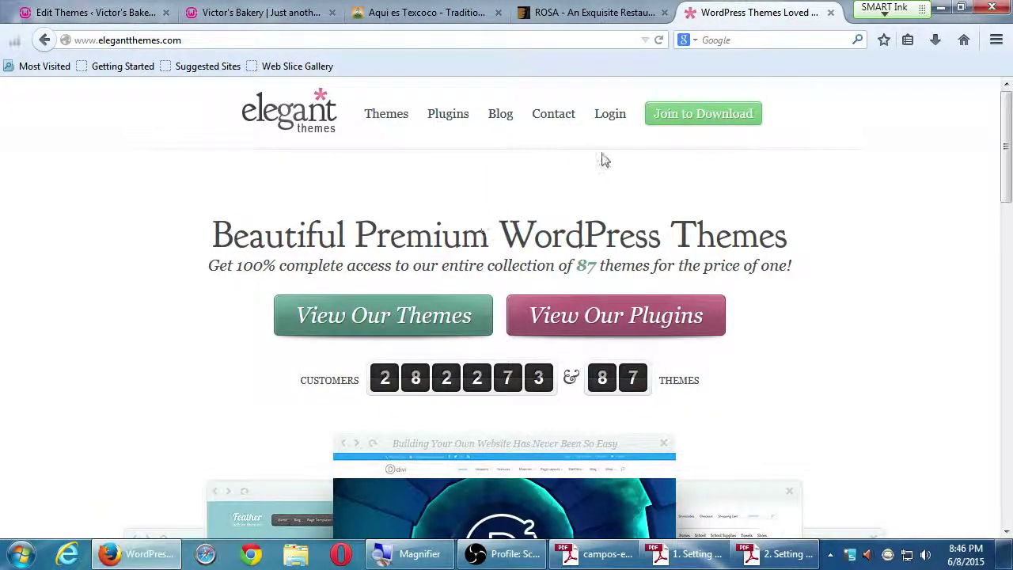
pyautogui.click(592, 14)
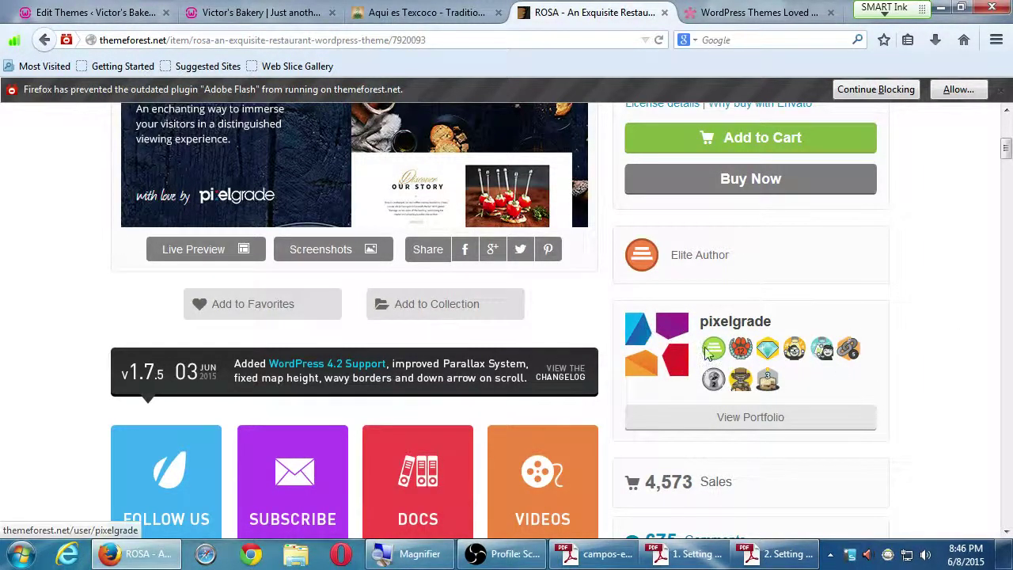
pyautogui.moveTo(709, 349)
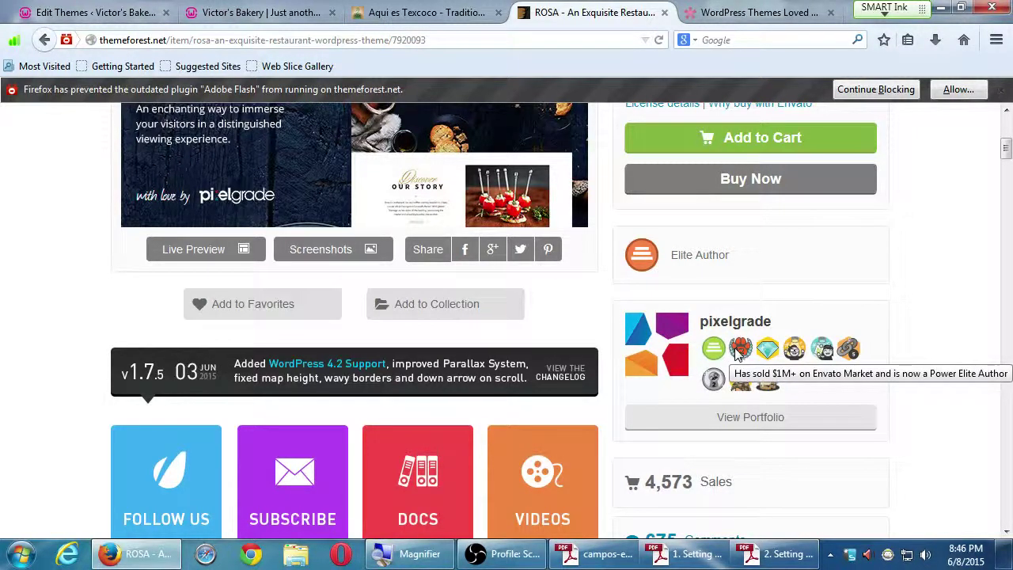
pyautogui.moveTo(771, 360)
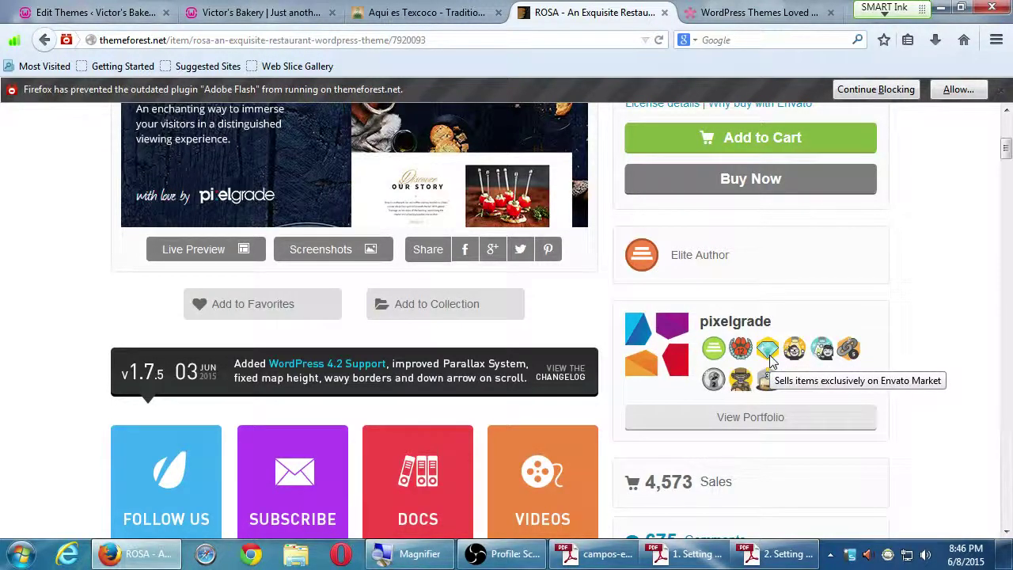
pyautogui.moveTo(770, 385)
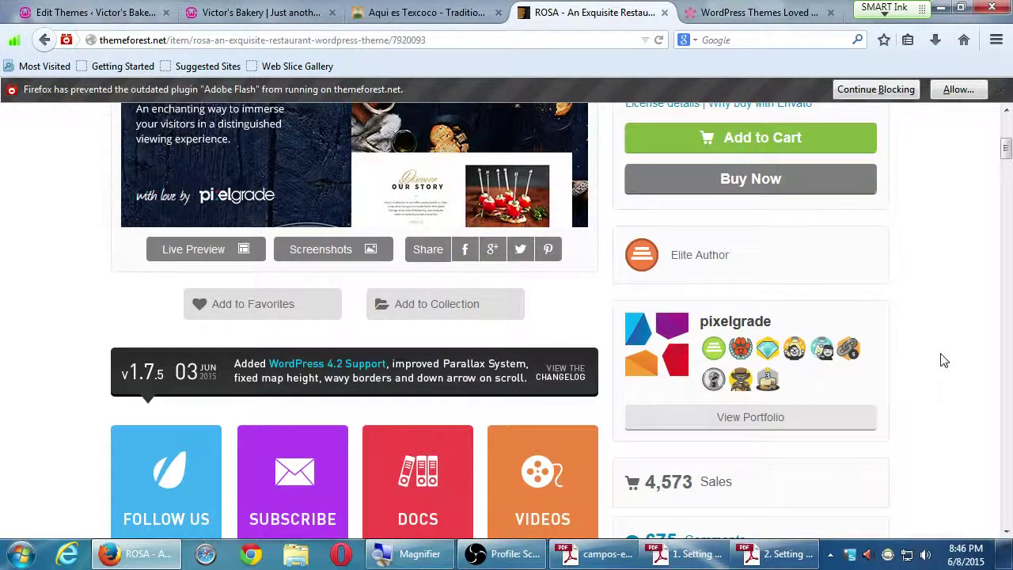
pyautogui.scroll(3, 759, 384)
pyautogui.scroll(1, 715, 351)
pyautogui.scroll(-4, 736, 388)
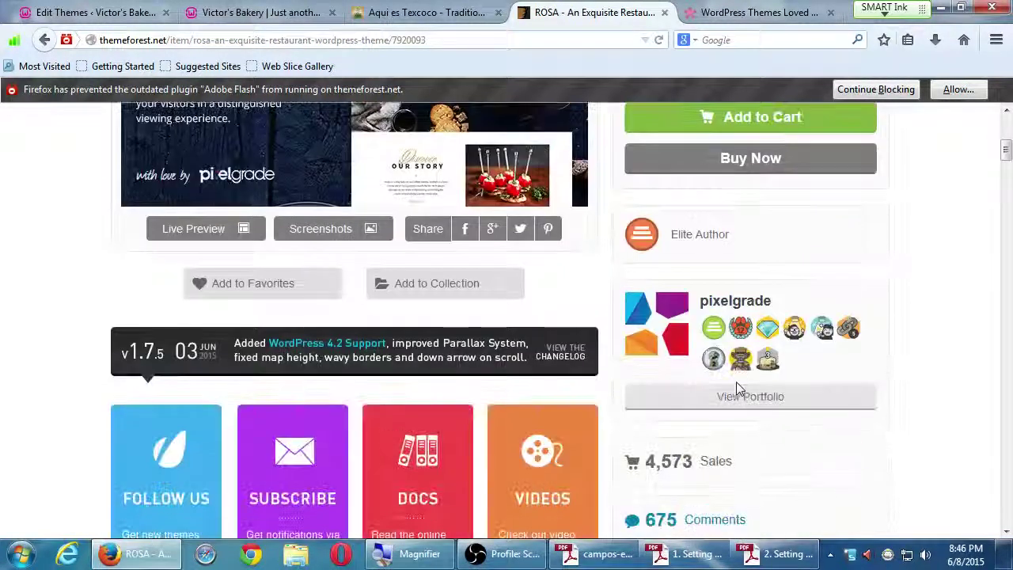
pyautogui.scroll(-3, 736, 388)
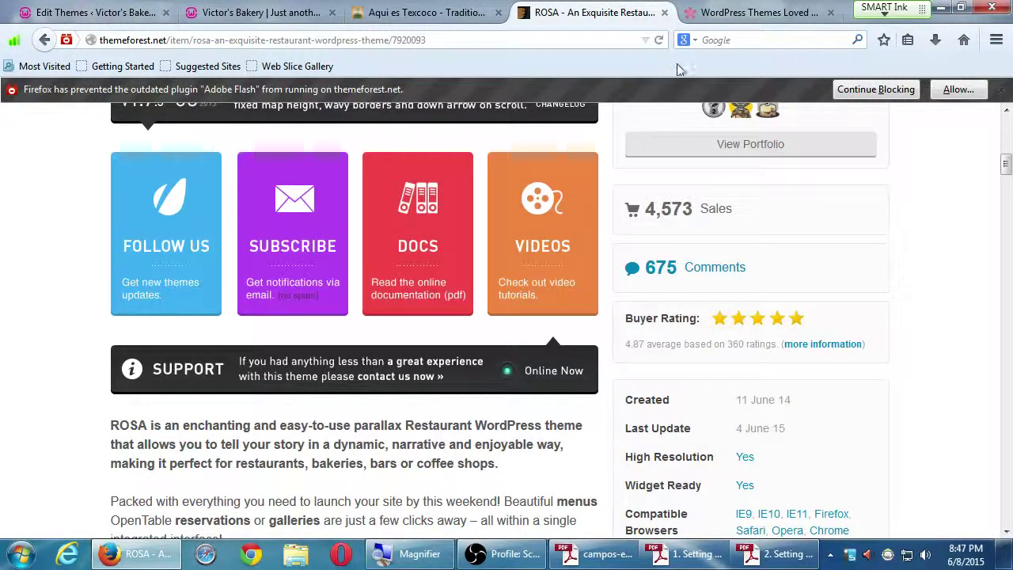
# Glance at the Aqui es Texcoco tab, then scroll through the Victor's Bakery homepage
pyautogui.click(405, 14)
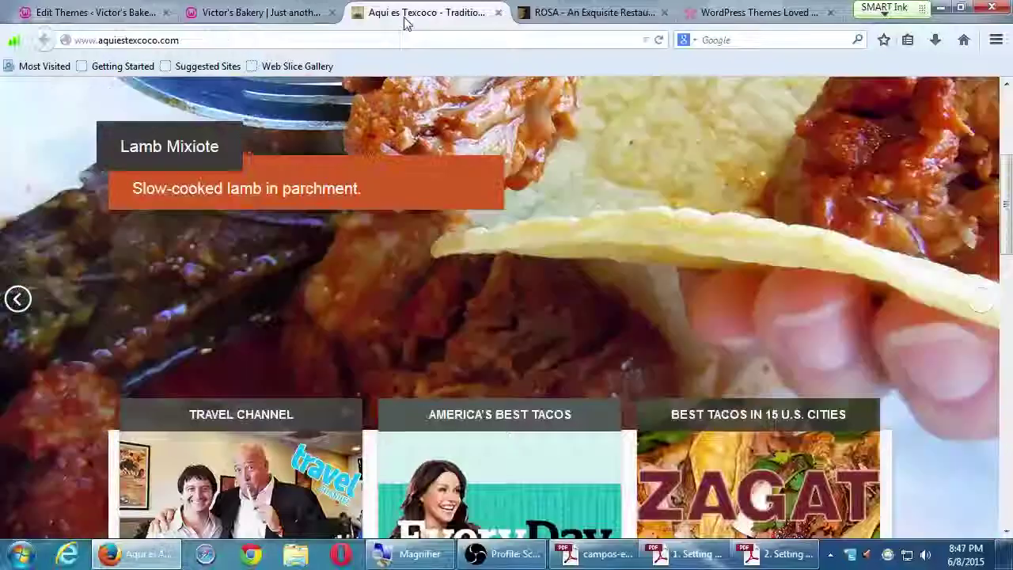
pyautogui.click(212, 11)
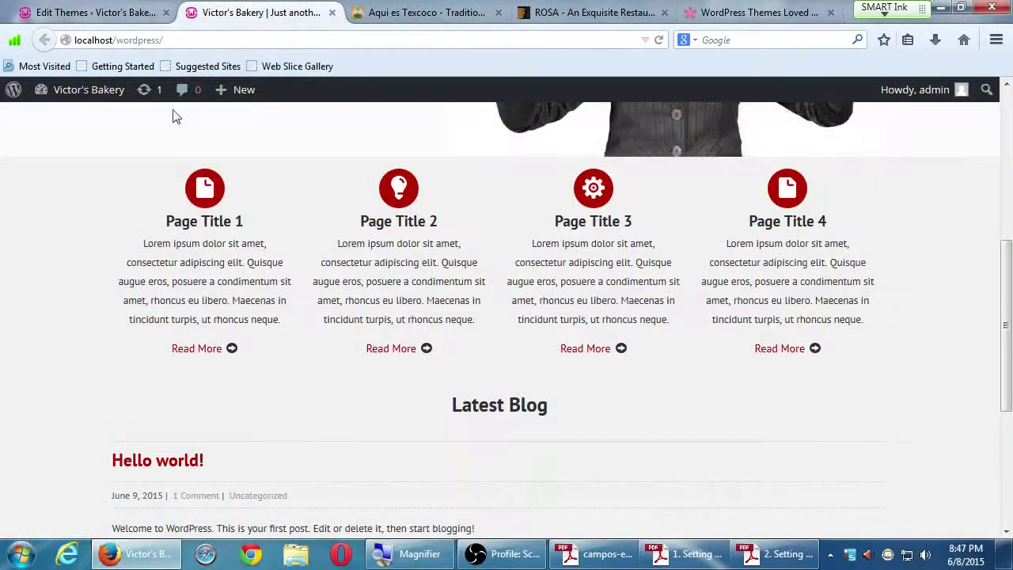
pyautogui.scroll(4, 332, 289)
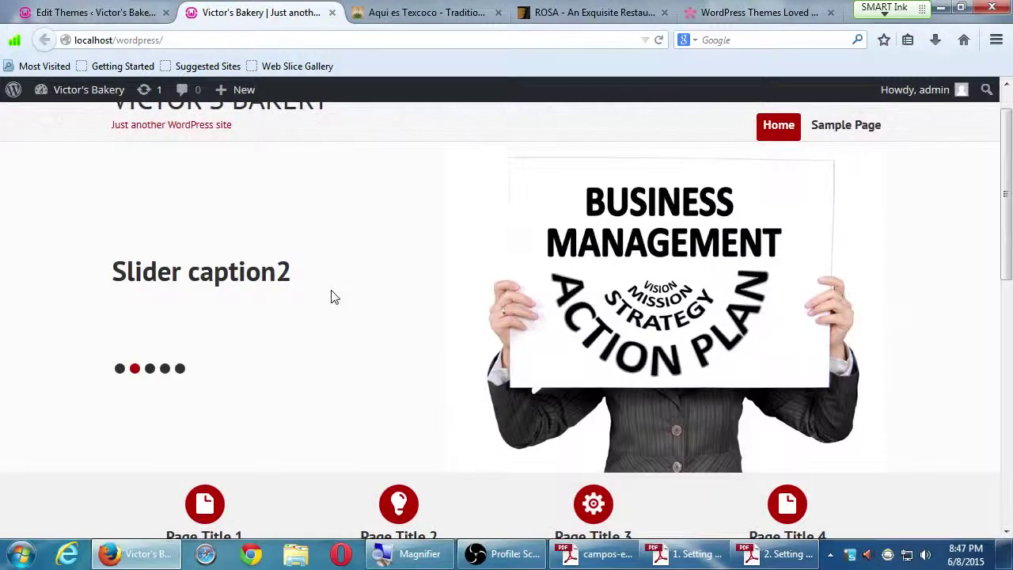
pyautogui.scroll(1, 348, 294)
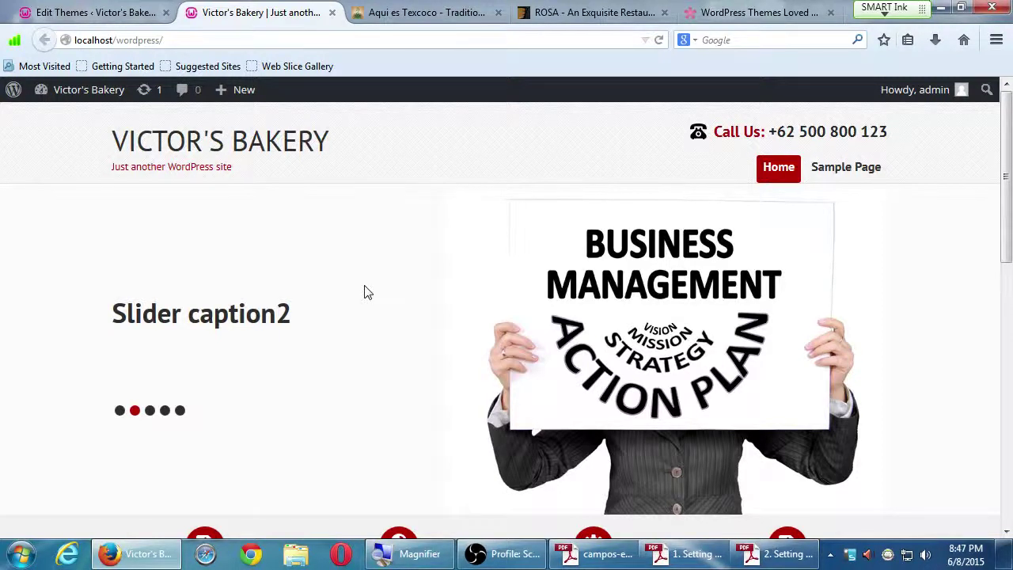
pyautogui.scroll(-4, 255, 273)
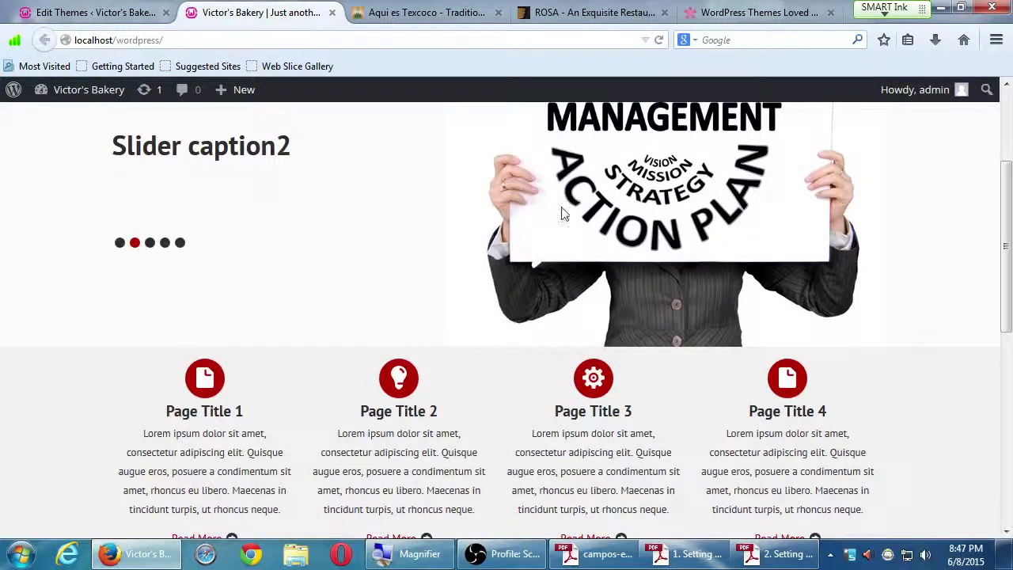
# Show the Themes page listing 5 installed themes, with SKT IT Consultant active
pyautogui.click(91, 20)
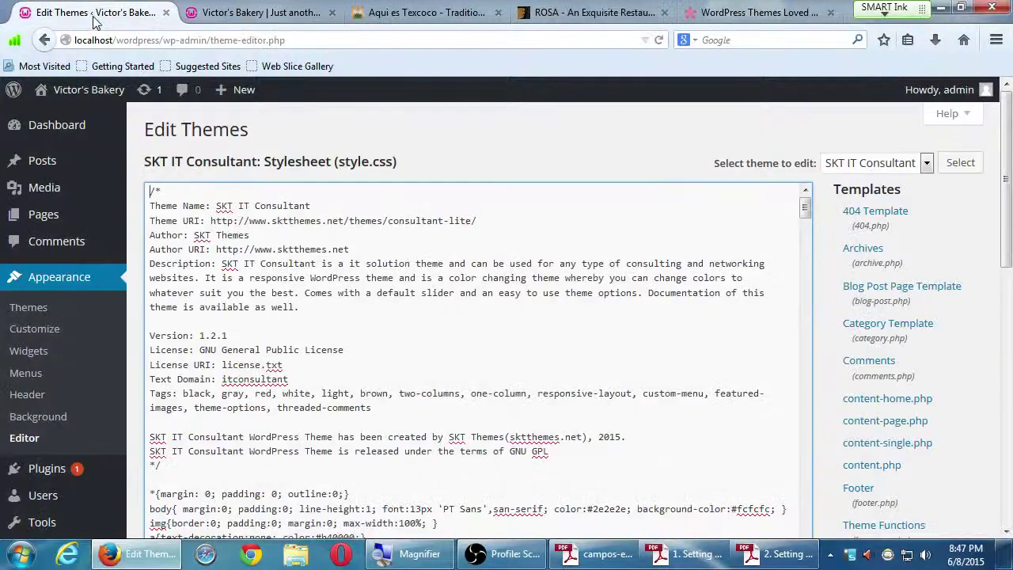
pyautogui.moveTo(133, 219)
pyautogui.moveTo(143, 166)
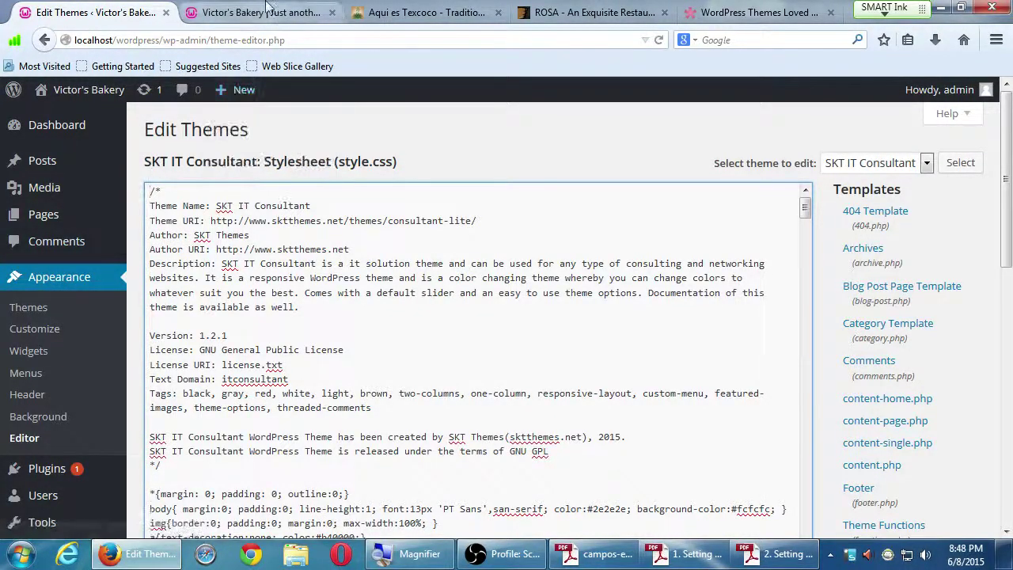
pyautogui.click(241, 11)
pyautogui.click(79, 13)
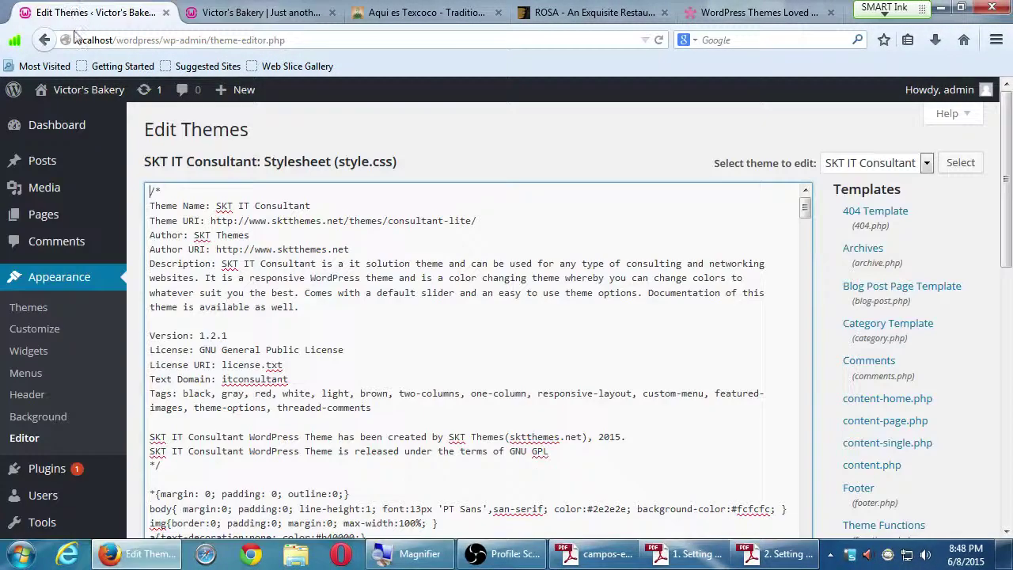
pyautogui.click(46, 309)
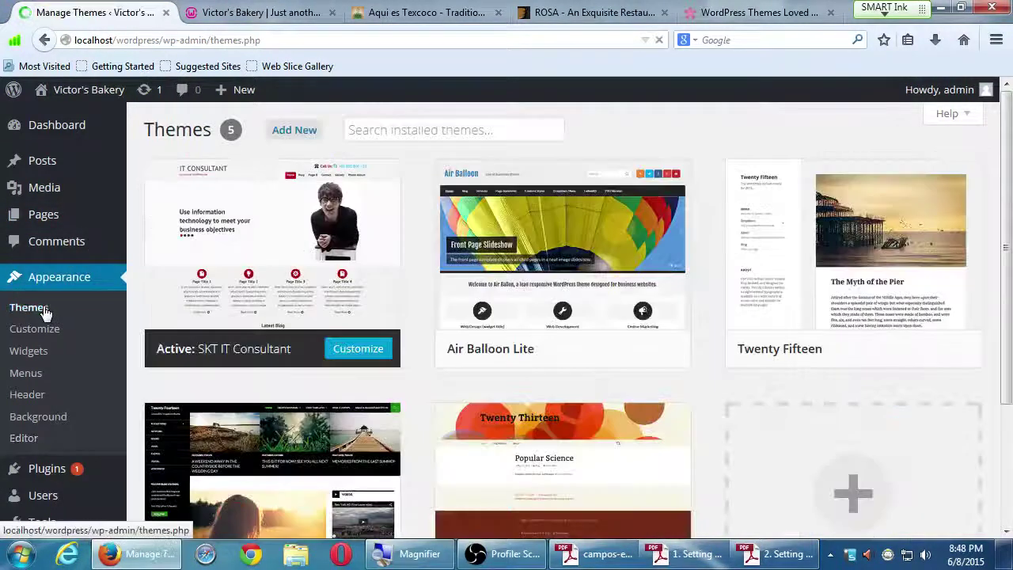
# Browse the 15 featured themes under Add Themes, then visit the Victor's Bakery front page
pyautogui.click(278, 135)
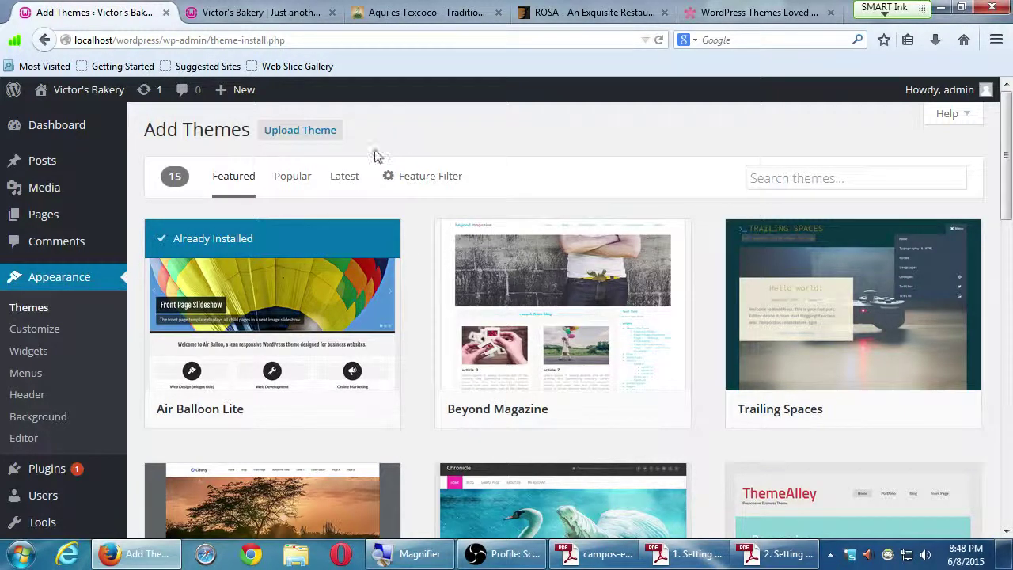
pyautogui.moveTo(144, 339)
pyautogui.scroll(-4, 147, 336)
pyautogui.scroll(4, 149, 333)
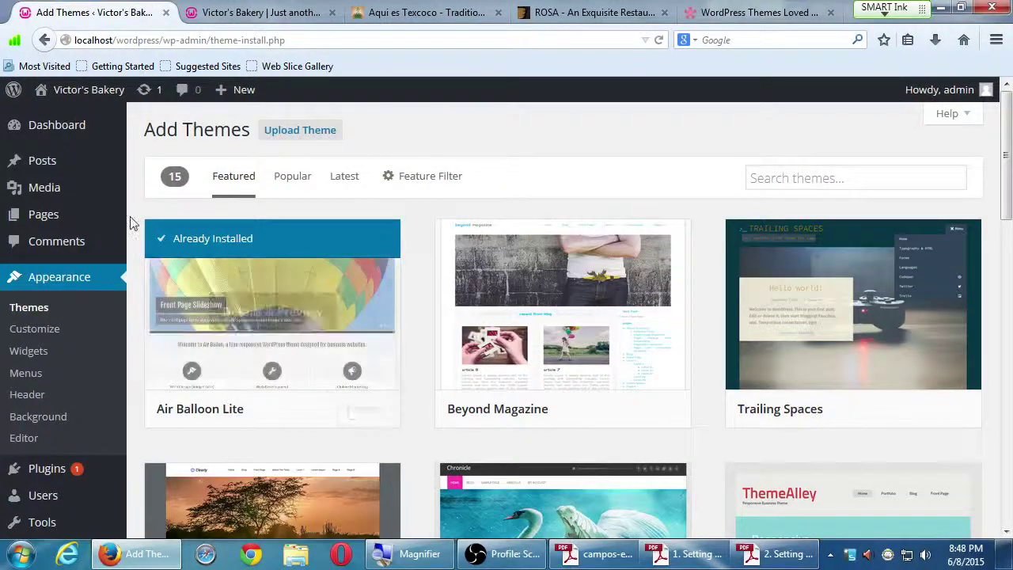
pyautogui.click(77, 117)
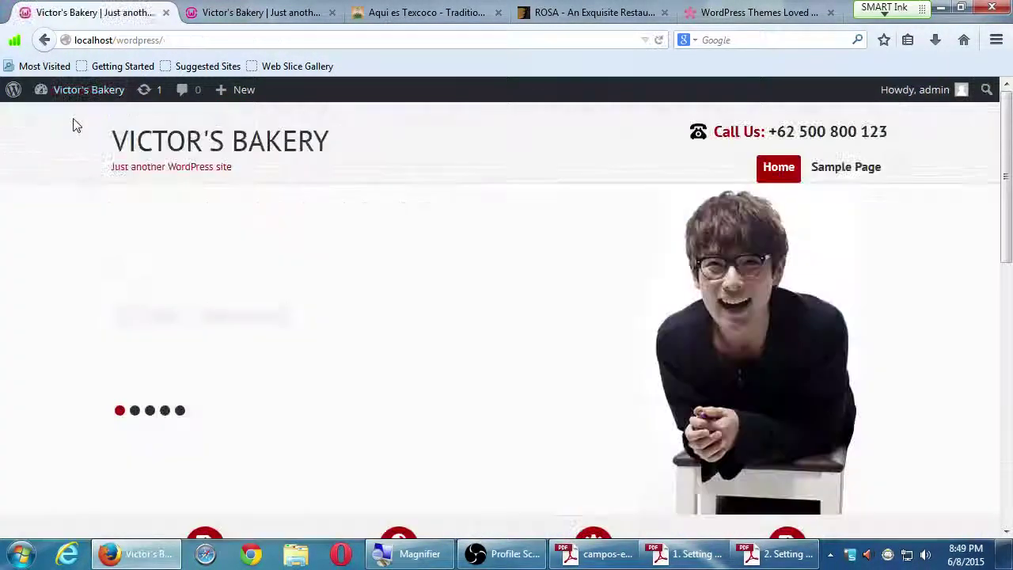
# Scroll the front page down to the Hello world! post, then go to the Dashboard
pyautogui.scroll(-3, 238, 328)
pyautogui.scroll(-3, 266, 372)
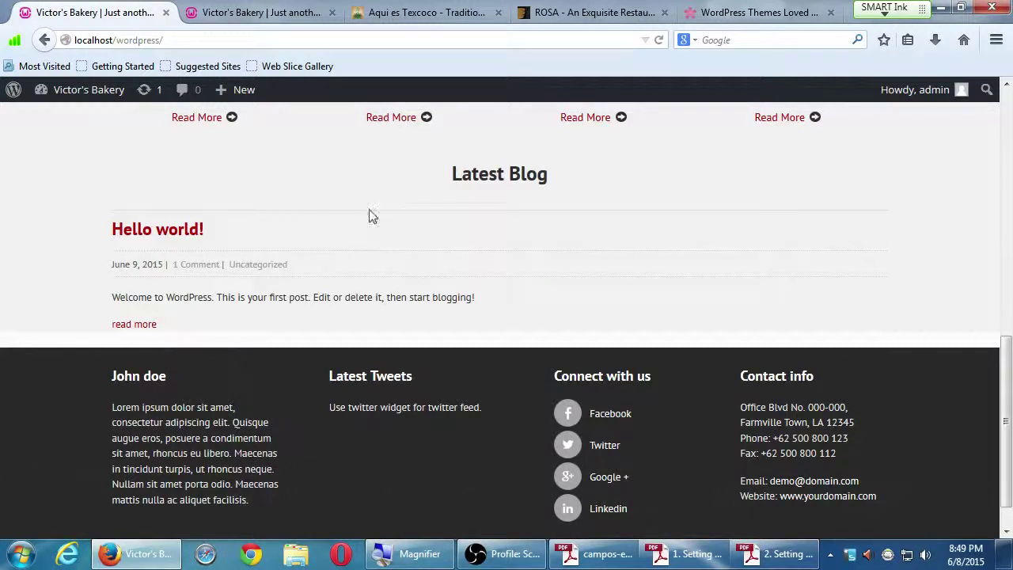
pyautogui.moveTo(67, 95)
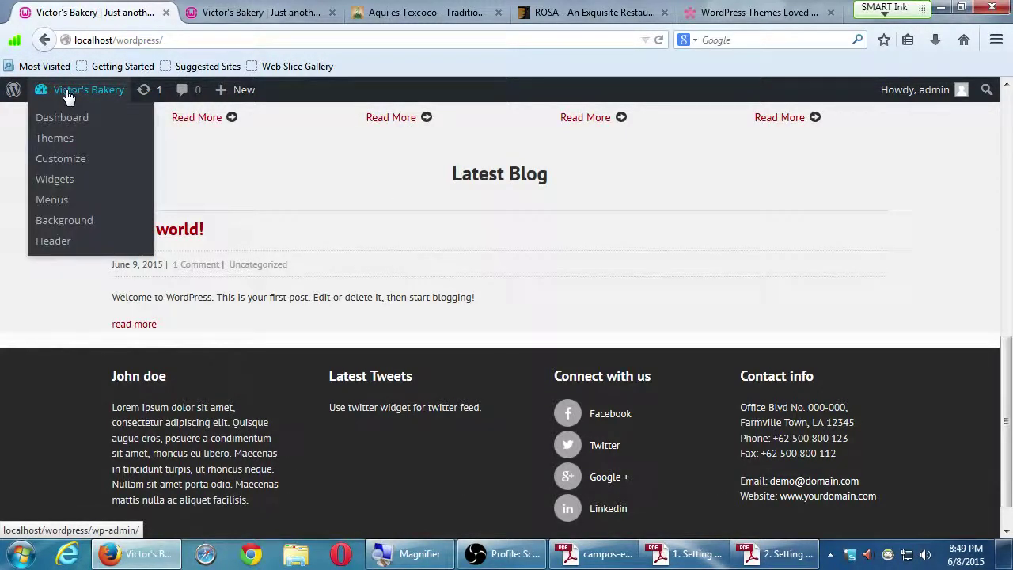
pyautogui.click(62, 118)
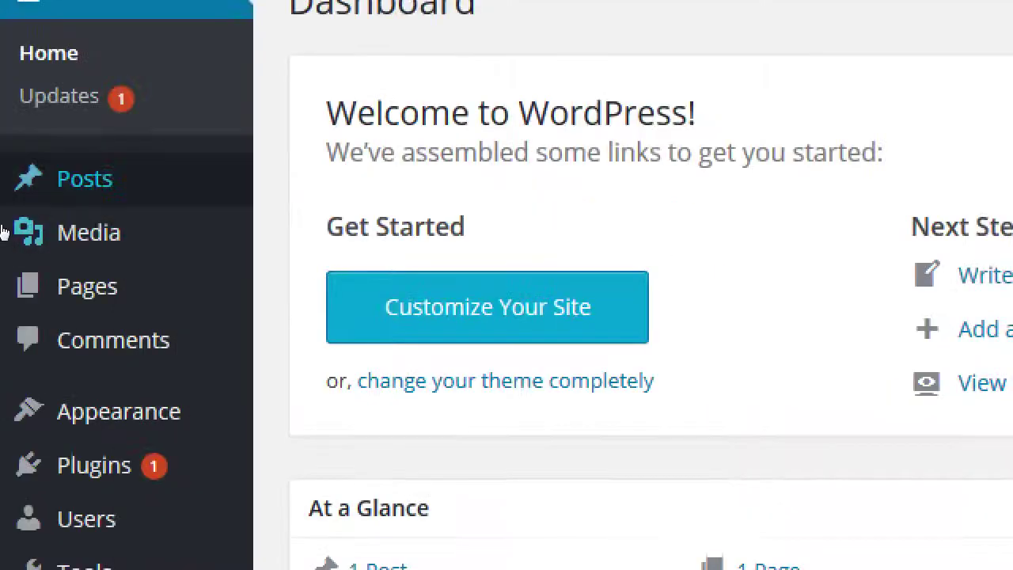
# Check the Pages and Posts menu flyouts, then open a new blank browser tab
pyautogui.moveTo(8, 225)
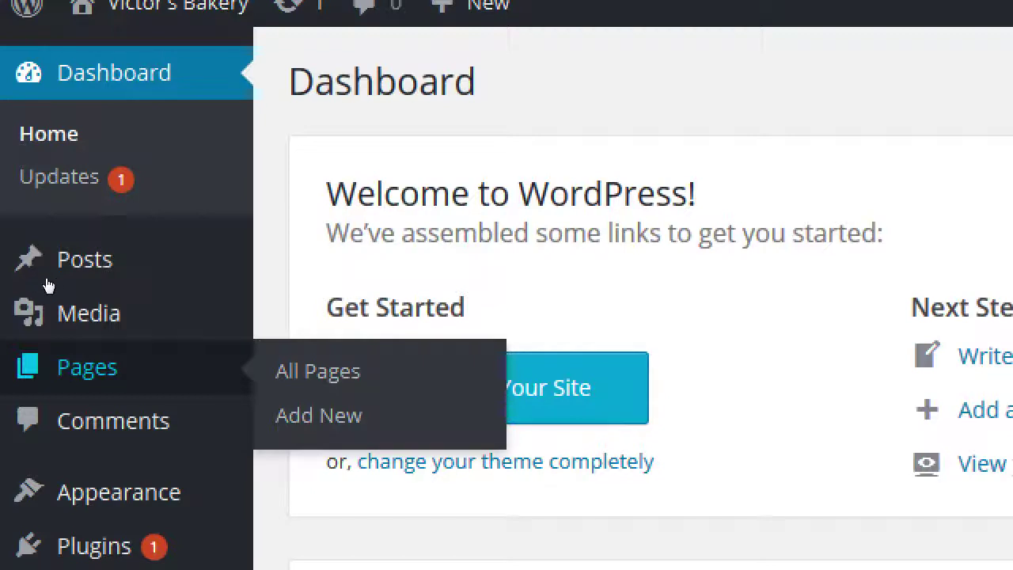
pyautogui.moveTo(57, 224)
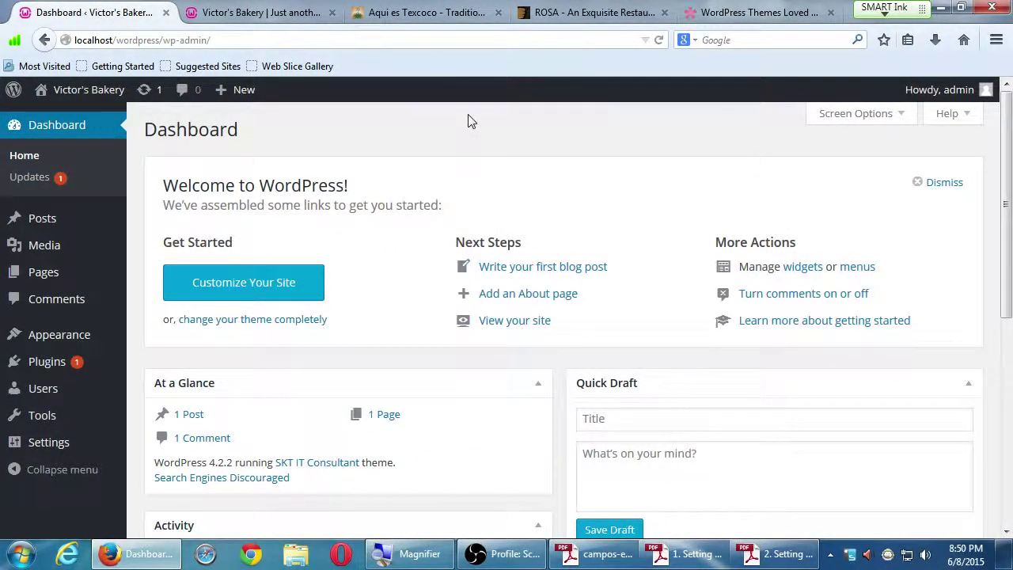
pyautogui.hotkey('ctrl', 't')
# Load vmcampos.com/b and select the word blog in the address
pyautogui.write('vmcampos.com/blog')
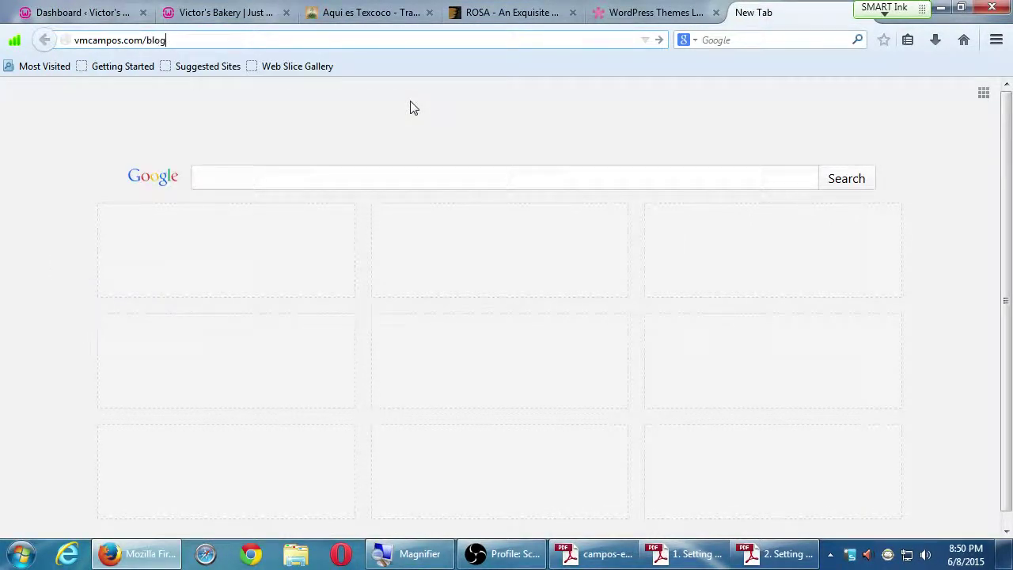
pyautogui.press('Return')
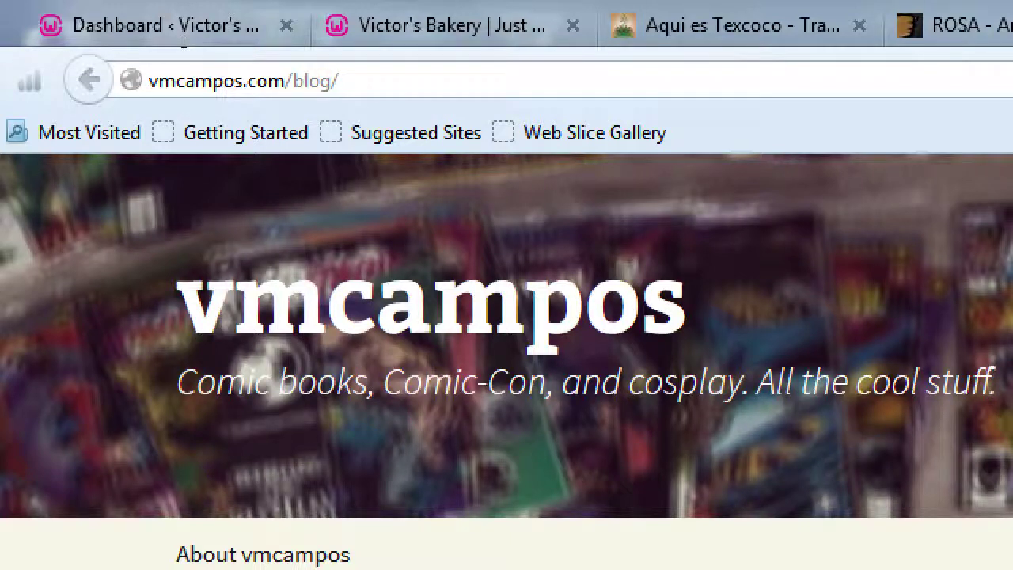
pyautogui.click(171, 80)
pyautogui.click(307, 81)
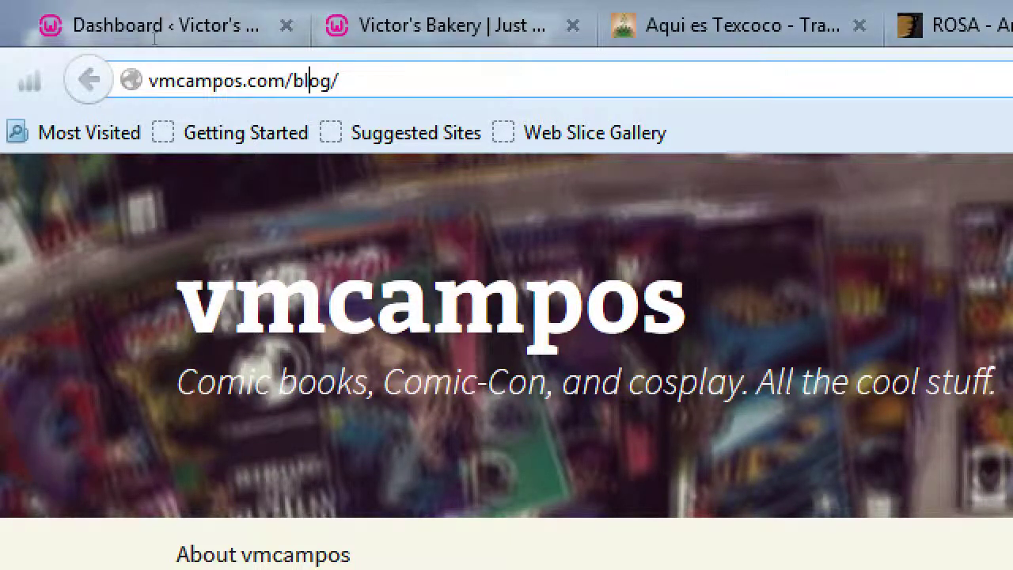
pyautogui.doubleClick(311, 81)
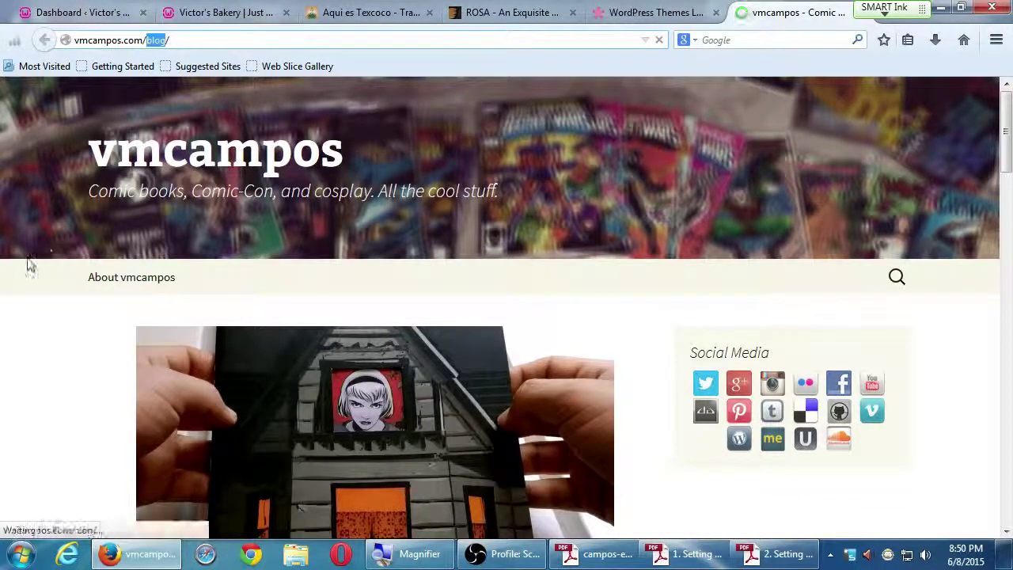
# Scroll through the vmcampos blog and view its page of older posts
pyautogui.scroll(-5, 37, 297)
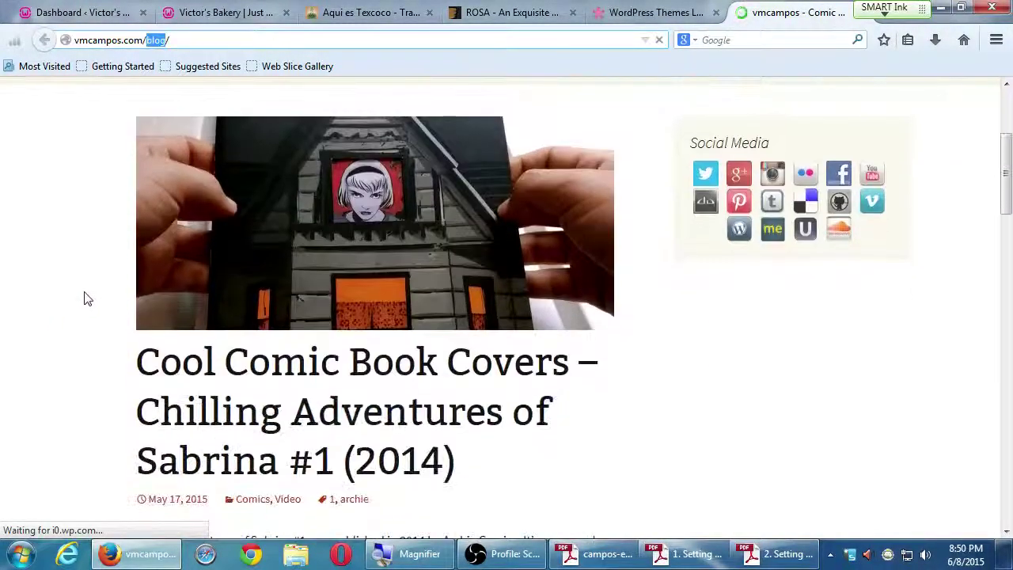
pyautogui.scroll(5, 79, 257)
pyautogui.scroll(-4, 84, 256)
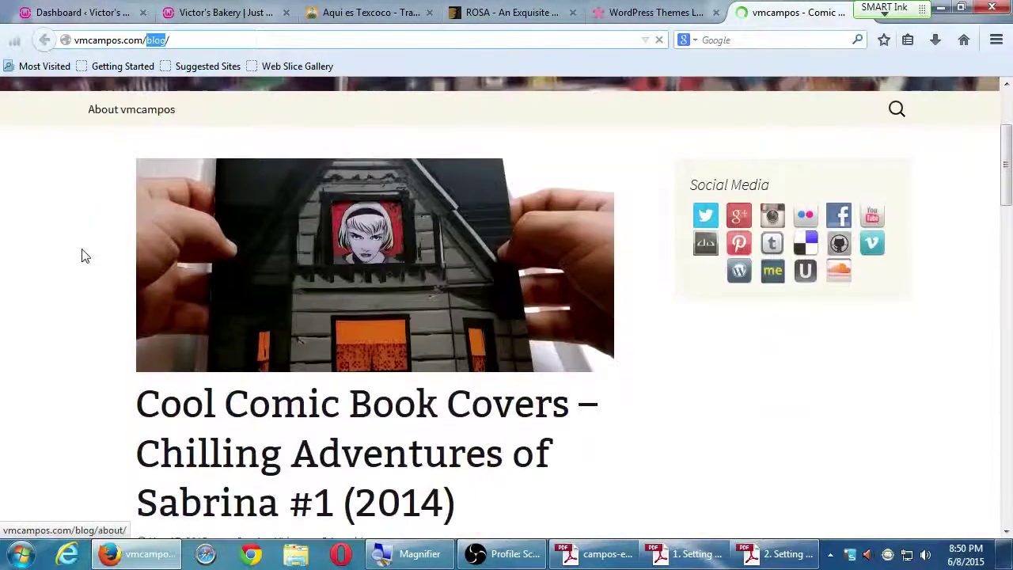
pyautogui.scroll(-6, 82, 255)
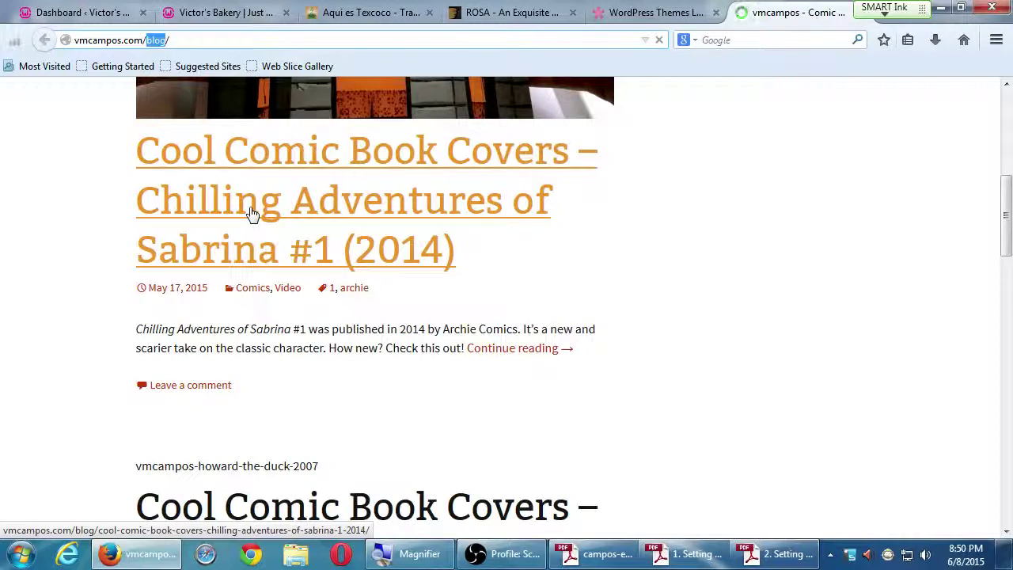
pyautogui.scroll(-4, 154, 215)
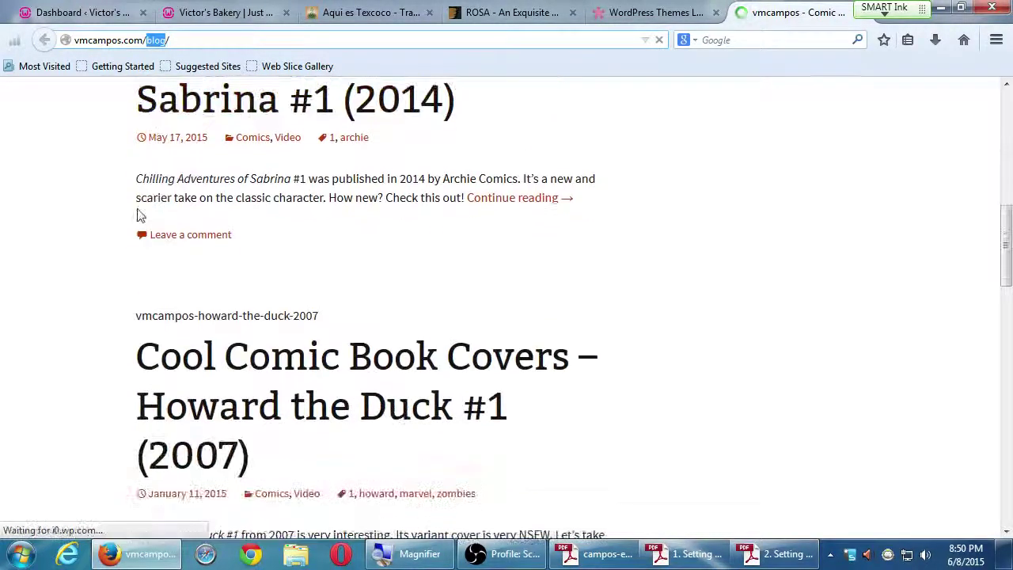
pyautogui.scroll(-3, 137, 216)
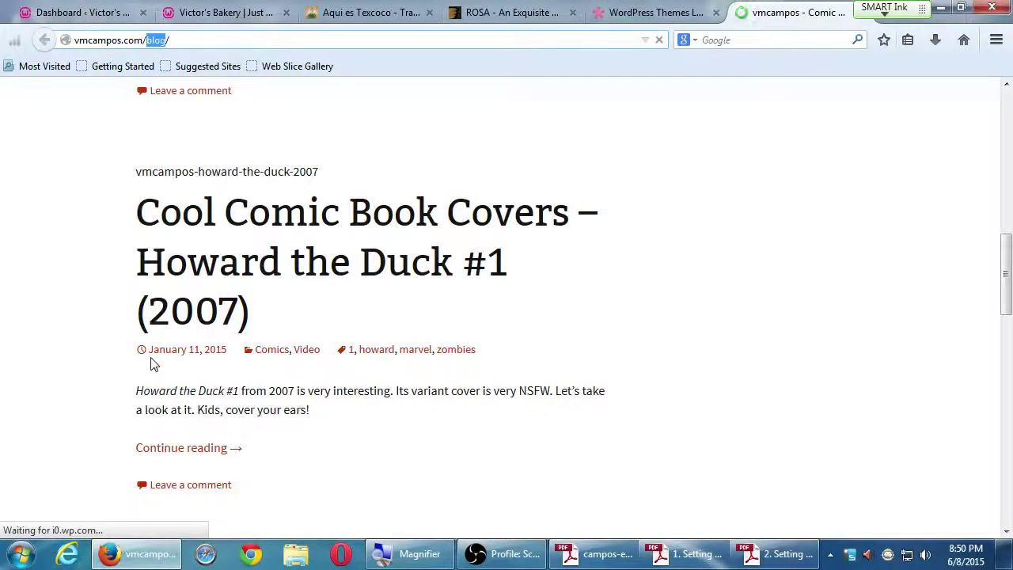
pyautogui.scroll(-10, 153, 364)
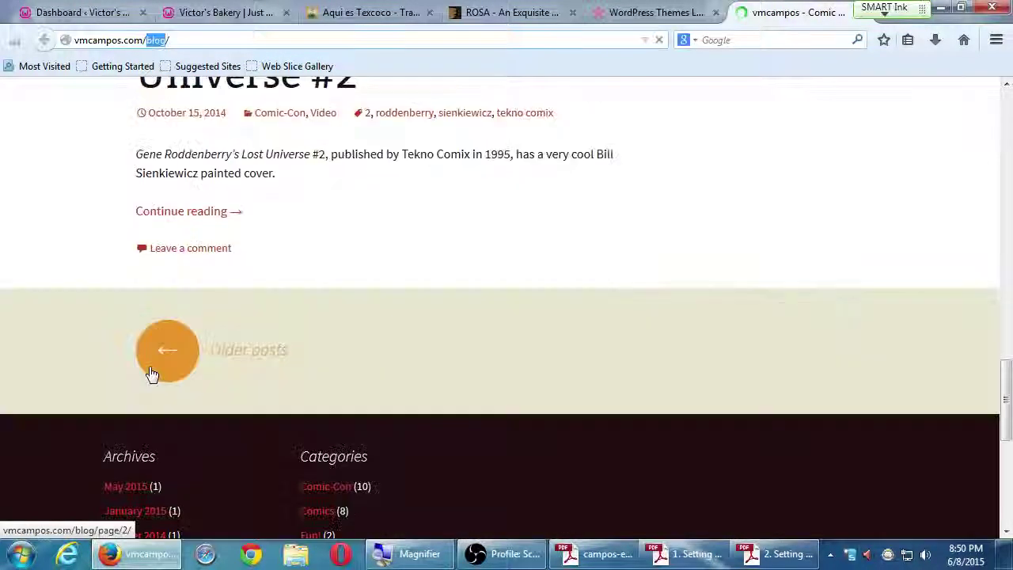
pyautogui.click(167, 360)
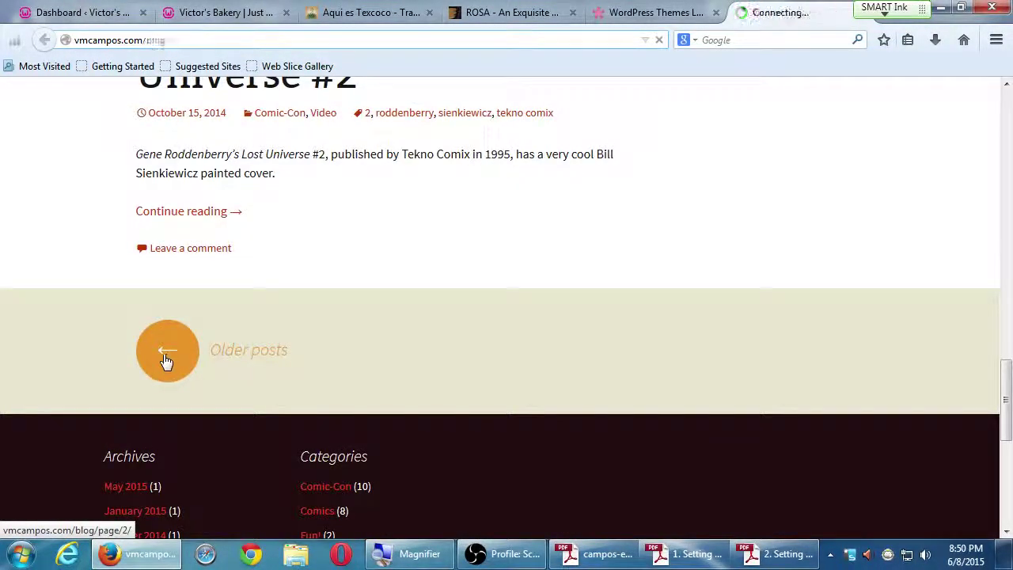
pyautogui.scroll(-4, 201, 401)
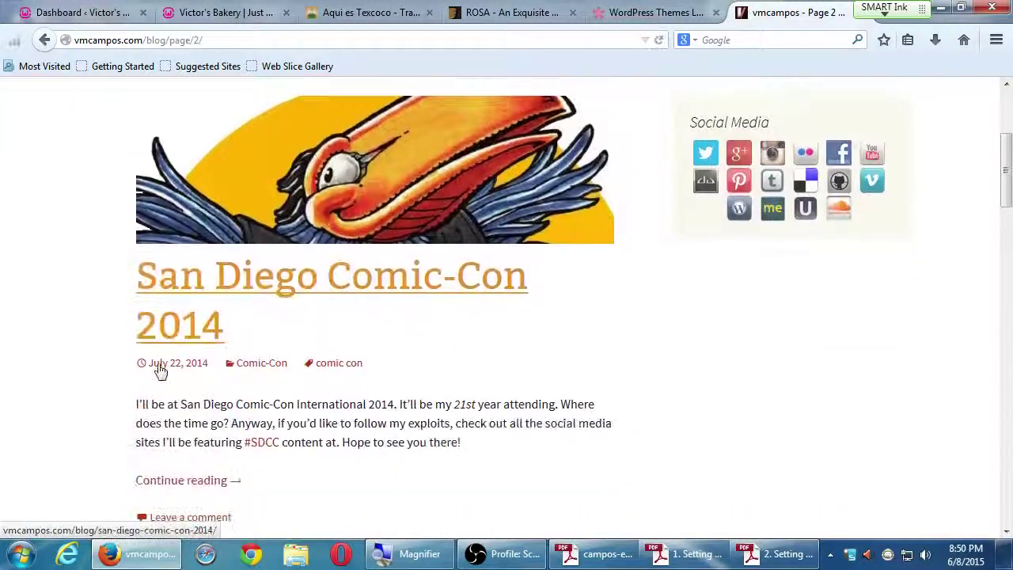
pyautogui.scroll(-12, 177, 339)
pyautogui.scroll(-2, 70, 305)
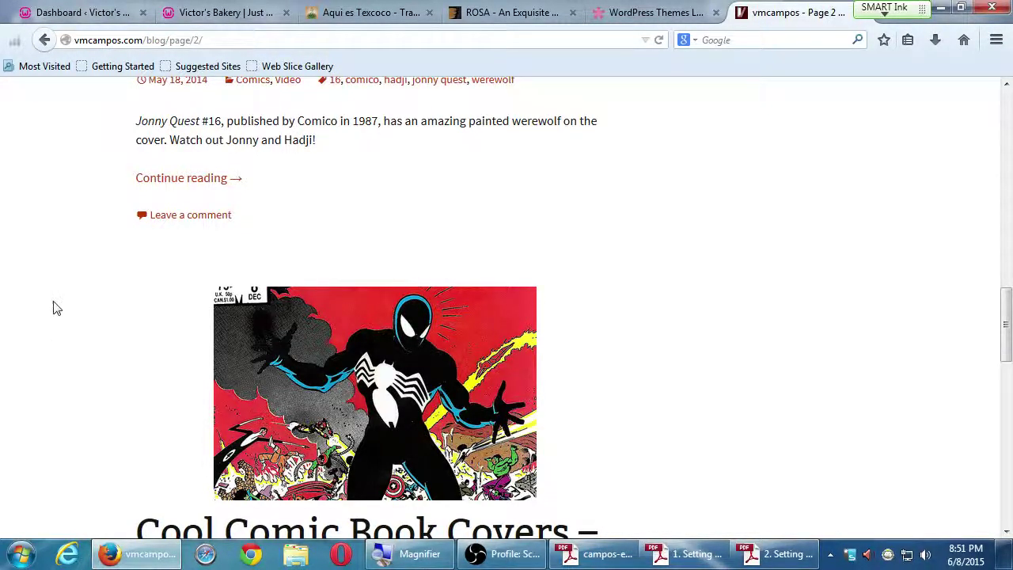
pyautogui.scroll(13, 57, 301)
pyautogui.scroll(10, 57, 293)
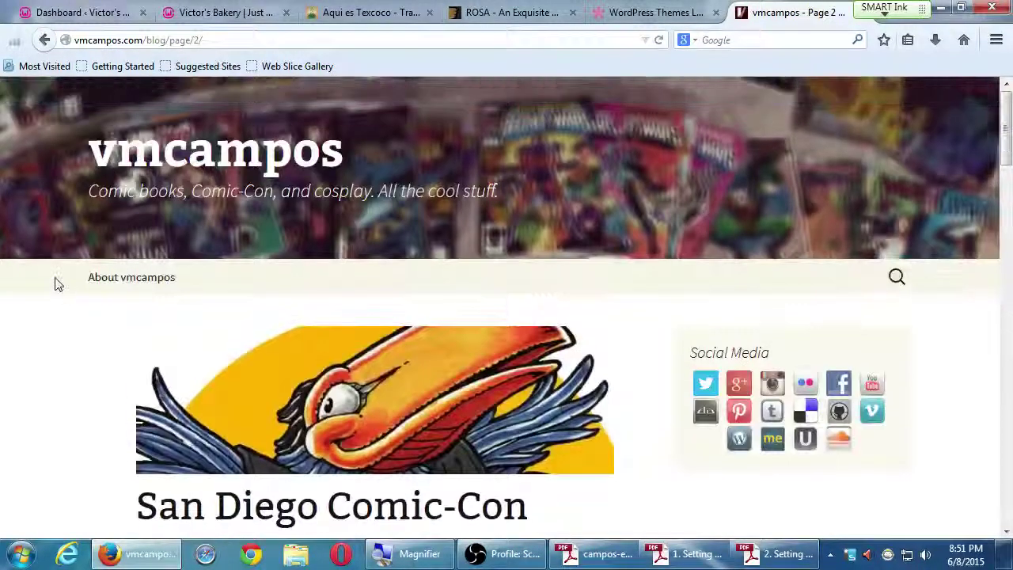
# Return to the vmcampos blog's main page and open a new blank tab
pyautogui.click(175, 182)
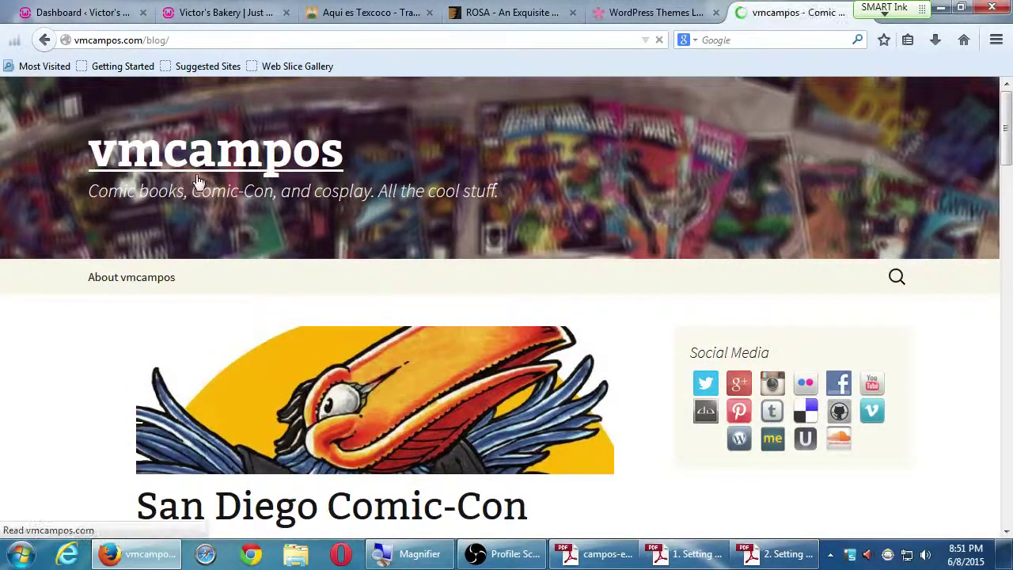
pyautogui.scroll(-3, 701, 380)
pyautogui.scroll(5, 672, 383)
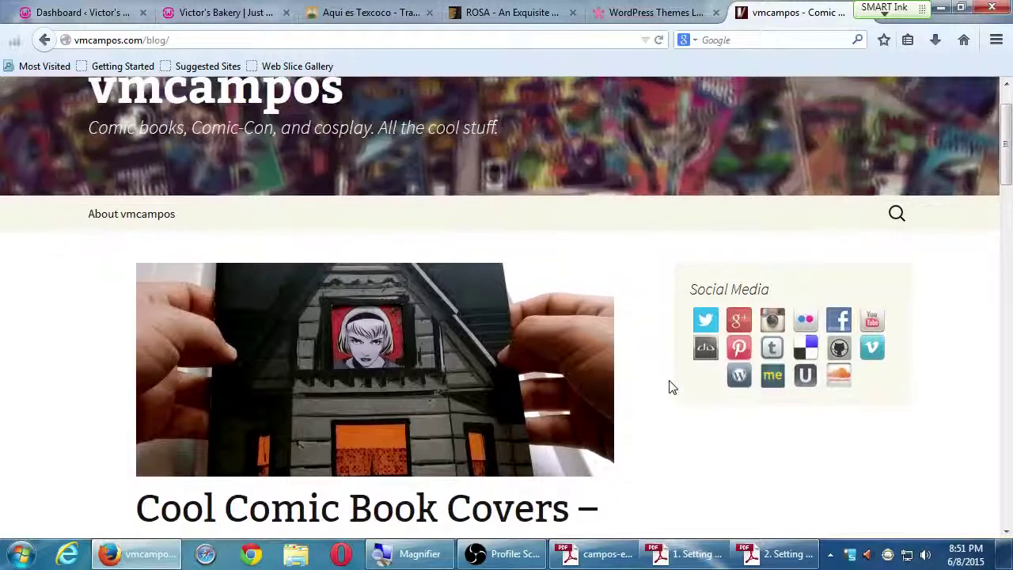
pyautogui.hotkey('ctrl', 't')
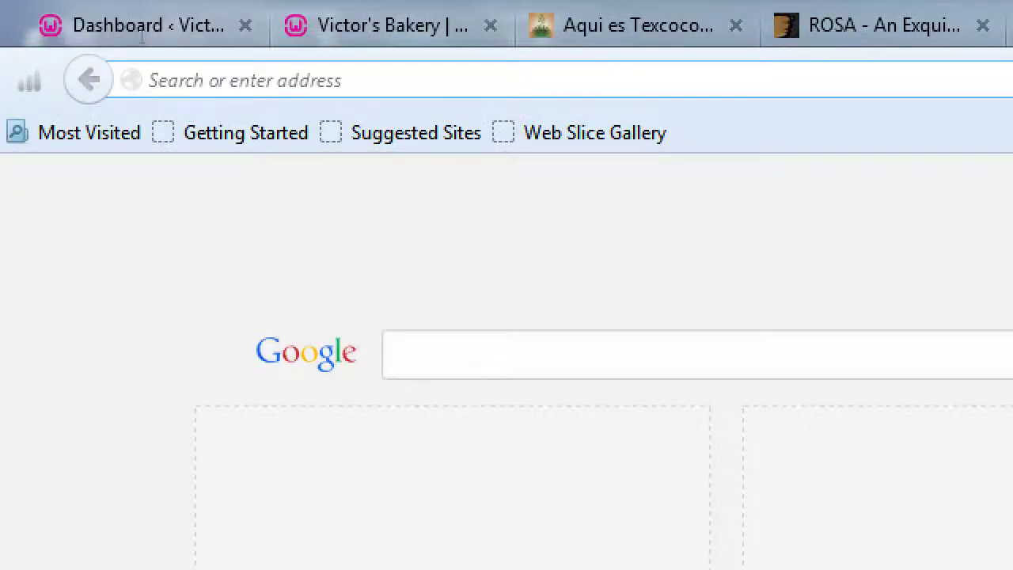
# Load italianissimotrat.com and recapitalize the address as ItalianissimoTrat.com
pyautogui.write('i')
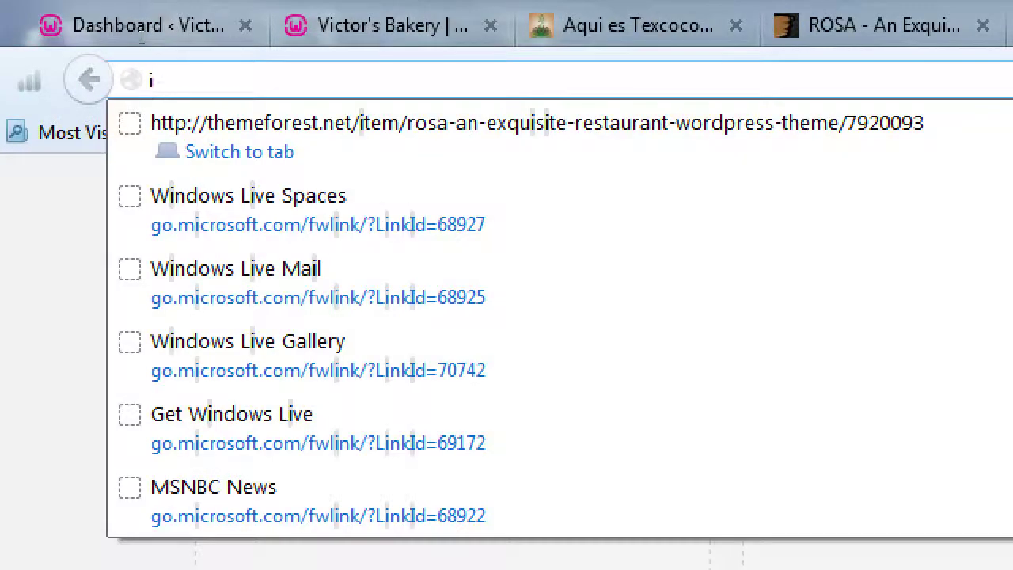
pyautogui.write('talianissimotrat.co')
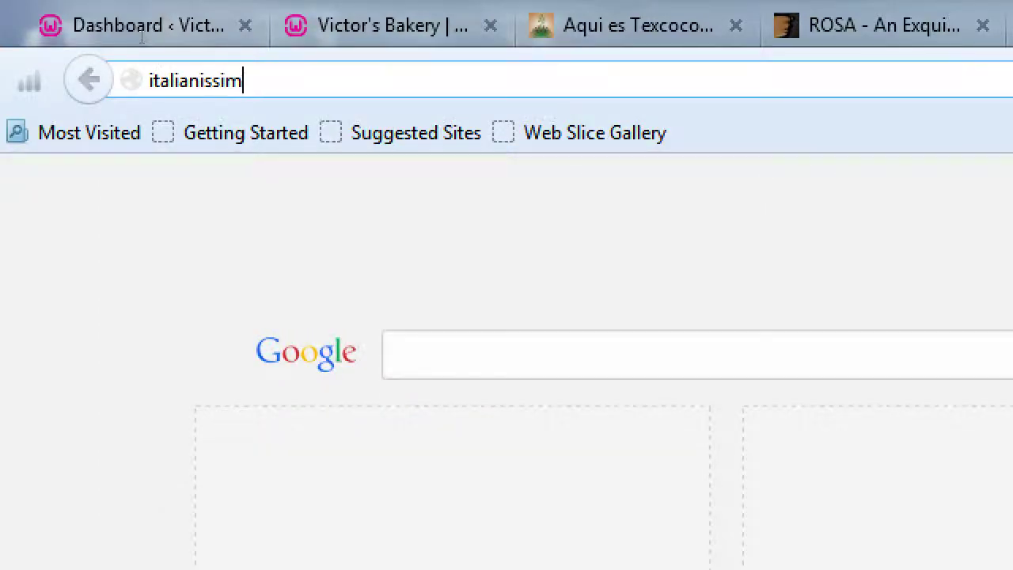
pyautogui.write('m')
pyautogui.press('Return')
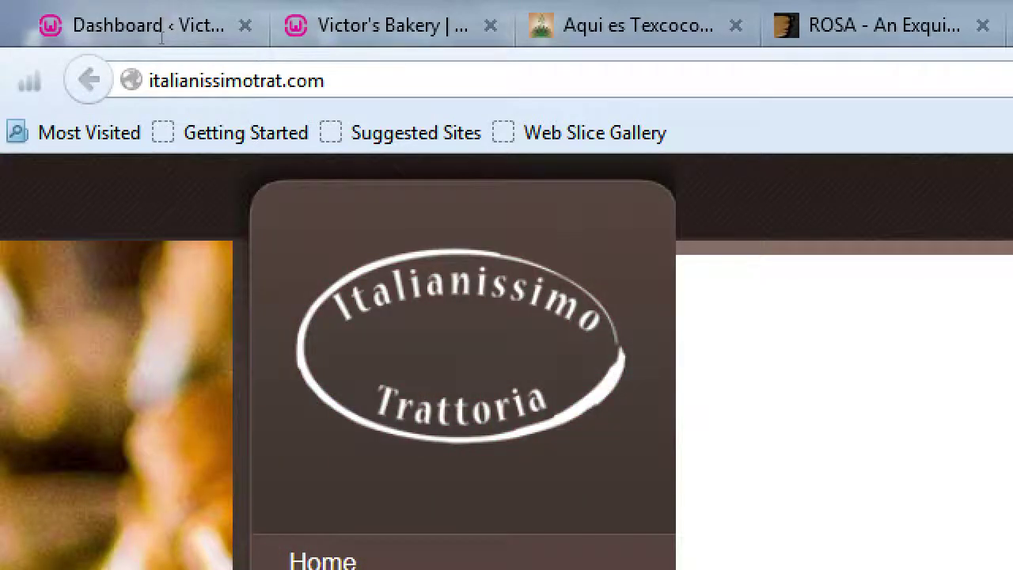
pyautogui.click(161, 38)
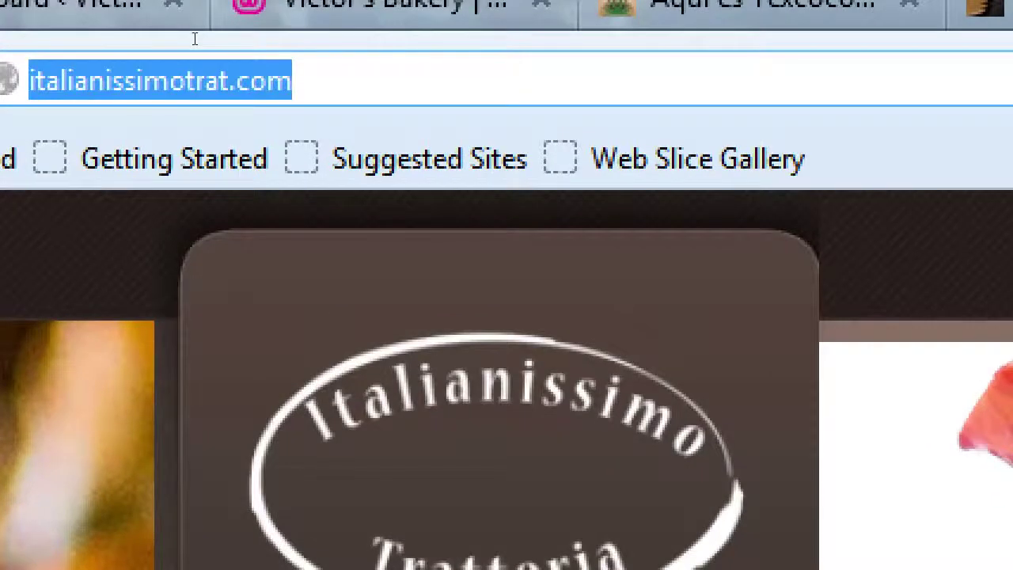
pyautogui.press('Home')
pyautogui.press('Delete')
pyautogui.write('I')
pyautogui.press('Right')
pyautogui.press('Right')
pyautogui.press('Right')
pyautogui.press('Right')
pyautogui.press('Right')
pyautogui.press('Right')
pyautogui.press('Right')
pyautogui.press('Right')
pyautogui.press('Right')
pyautogui.press('Right')
pyautogui.press('Right')
pyautogui.press('Right')
pyautogui.press('Right')
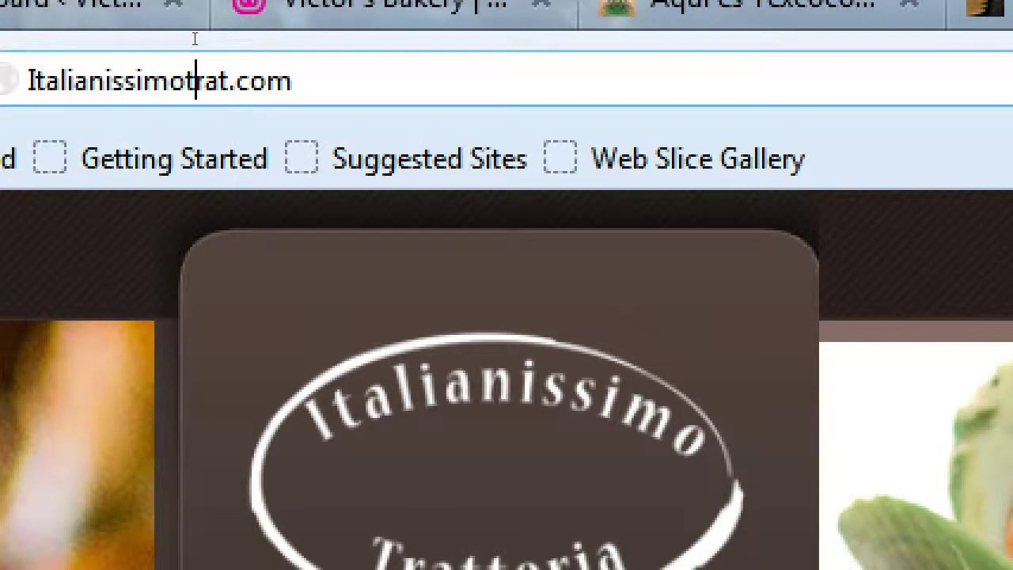
pyautogui.press('BackSpace')
pyautogui.write('T')
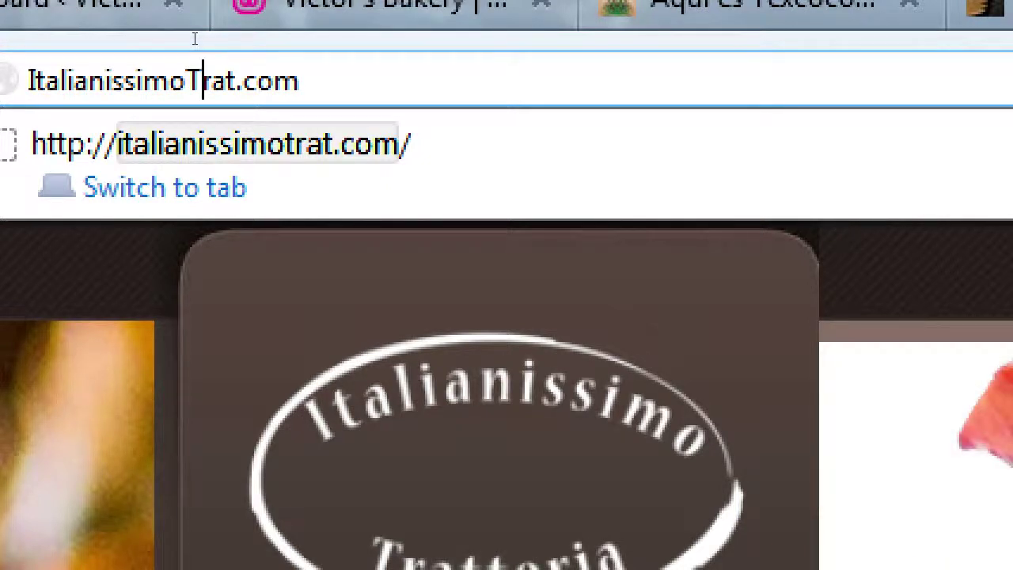
# Browse the Italianissimo Trattoria site, including the Portobello slide, then switch to Aqui es Texcoco
pyautogui.press('super+minus')
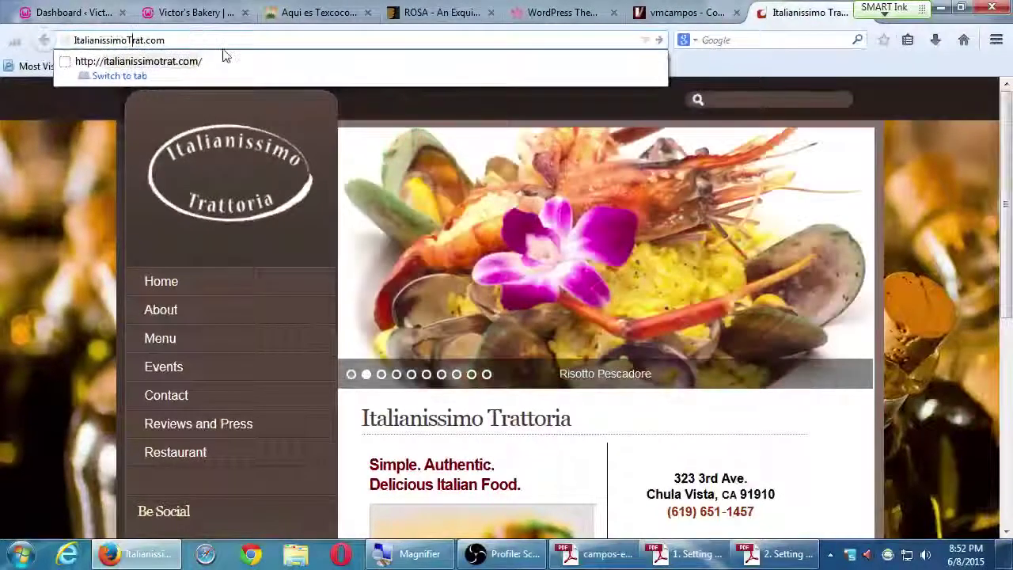
pyautogui.click(412, 376)
pyautogui.click(411, 376)
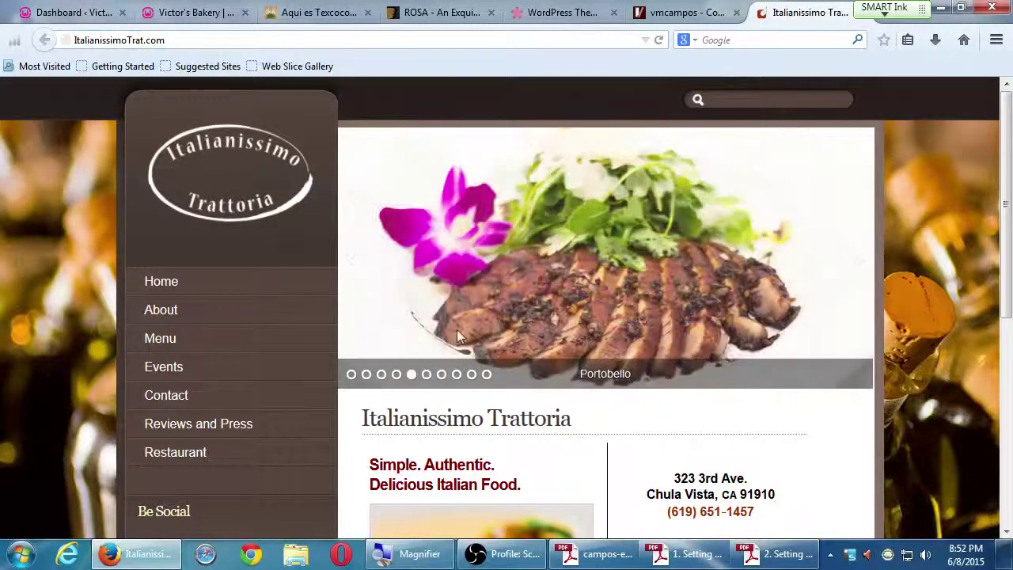
pyautogui.scroll(-3, 719, 434)
pyautogui.scroll(-2, 754, 434)
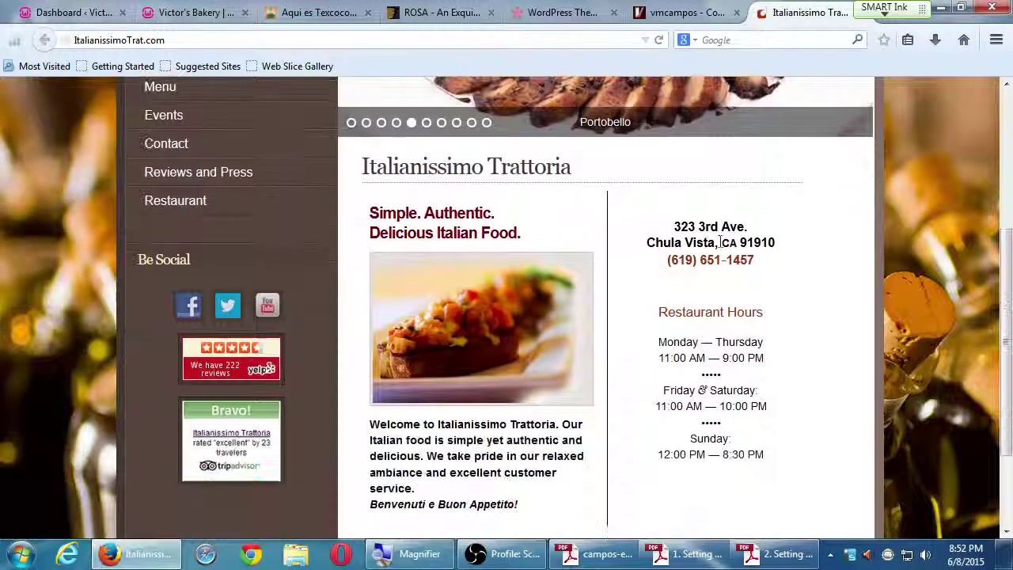
pyautogui.moveTo(686, 226); pyautogui.dragTo(736, 273)
pyautogui.moveTo(721, 342); pyautogui.dragTo(724, 352)
pyautogui.scroll(-3, 543, 407)
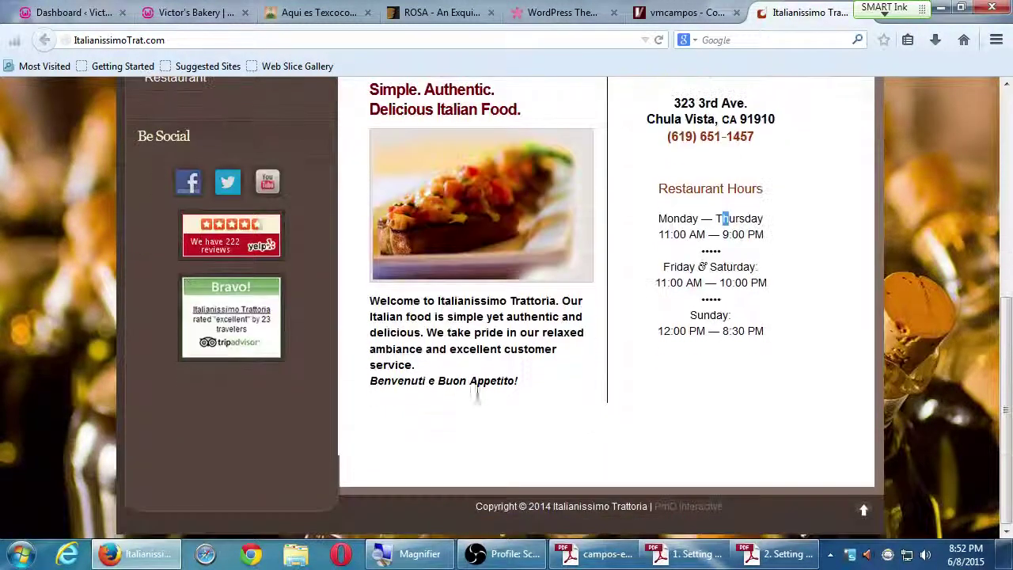
pyautogui.scroll(8, 372, 420)
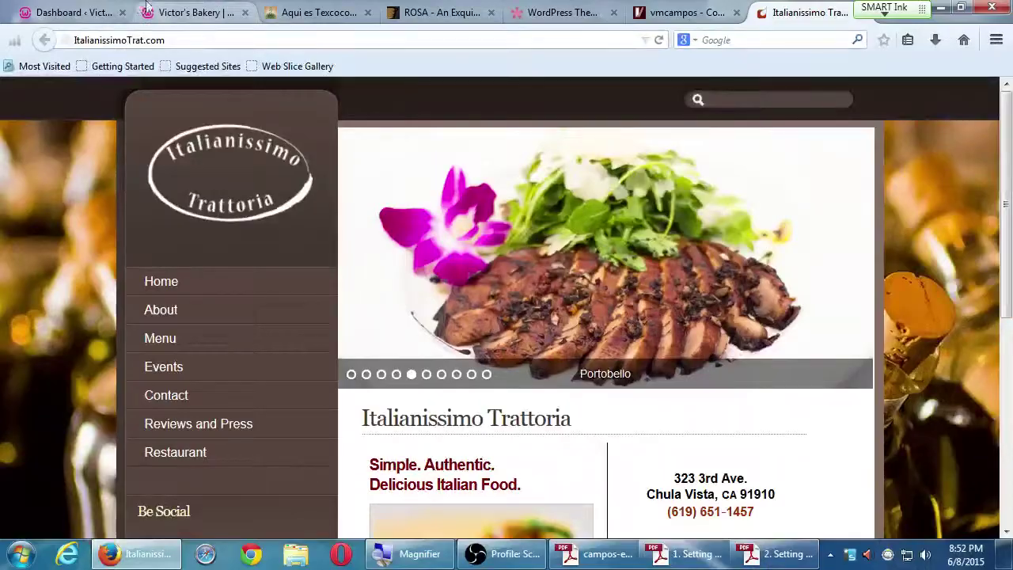
pyautogui.moveTo(638, 25)
pyautogui.mouseDown()
pyautogui.moveTo(333, 12)
pyautogui.moveTo(637, 10)
pyautogui.mouseUp()
pyautogui.scroll(5, 590, 178)
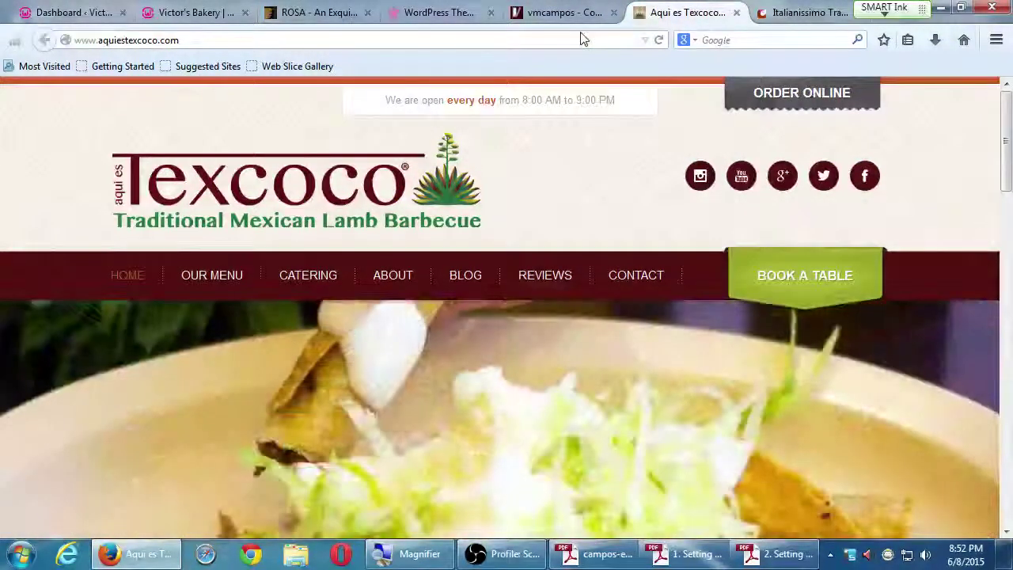
pyautogui.scroll(-10, 475, 288)
pyautogui.scroll(-6, 471, 283)
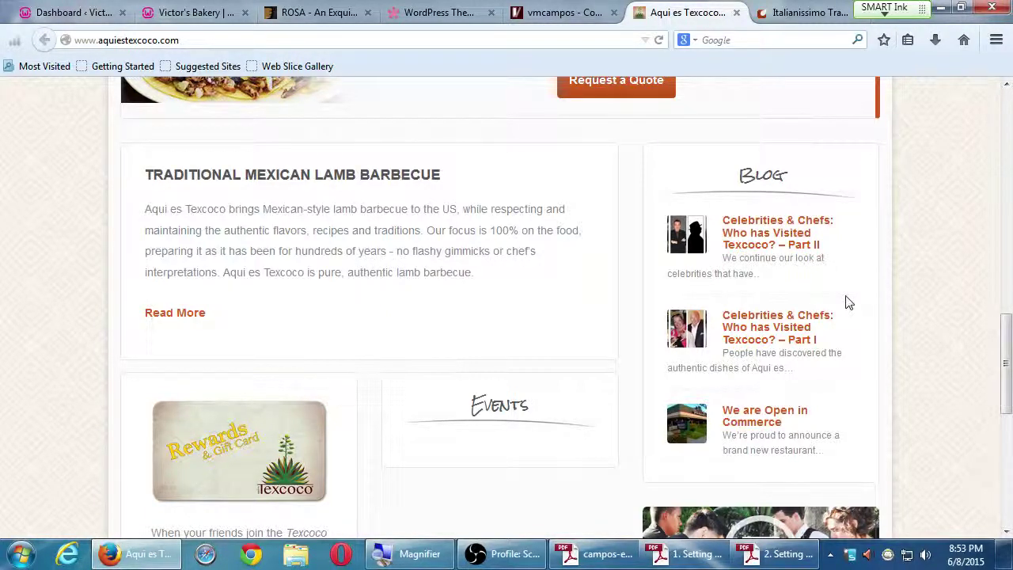
pyautogui.hotkey('ctrl', 'shift', 'Tab')
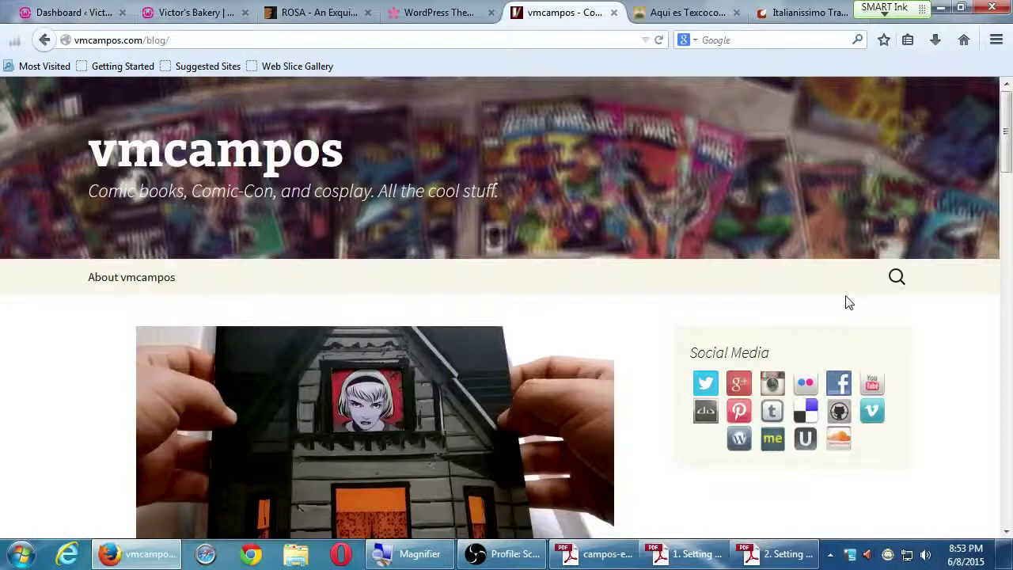
pyautogui.scroll(-1, 516, 279)
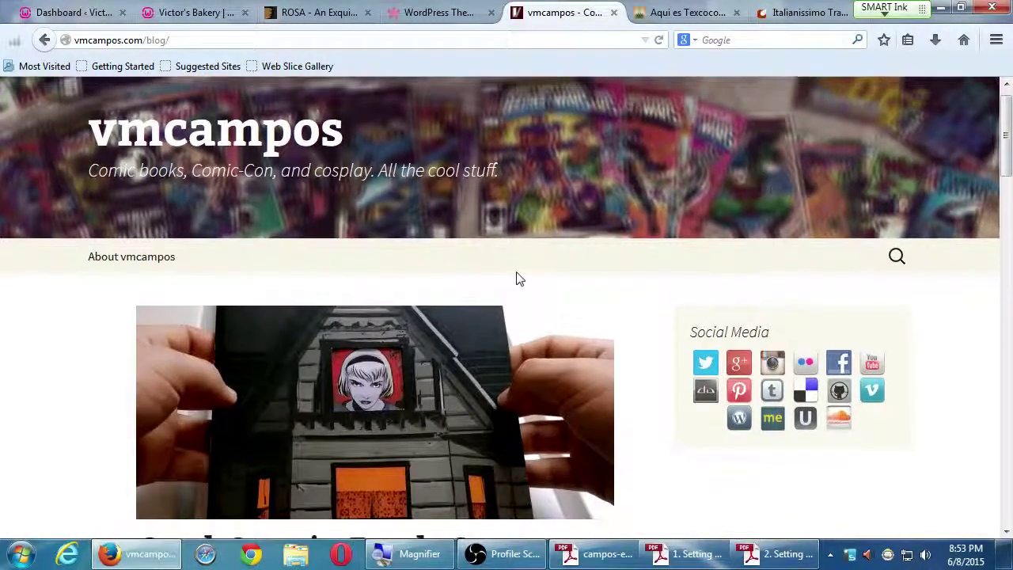
pyautogui.scroll(-3, 538, 269)
pyautogui.click(782, 13)
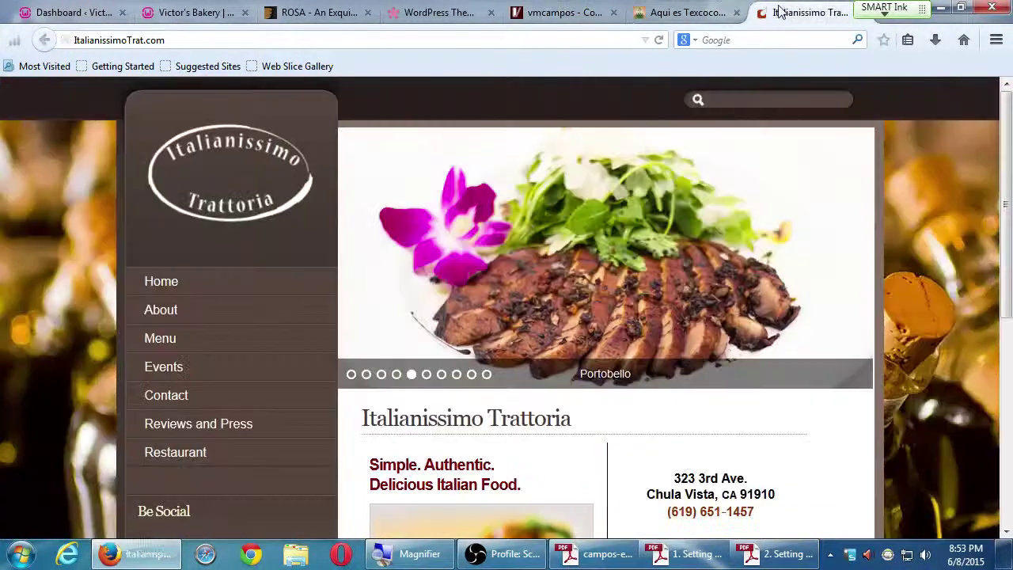
pyautogui.scroll(-2, 859, 189)
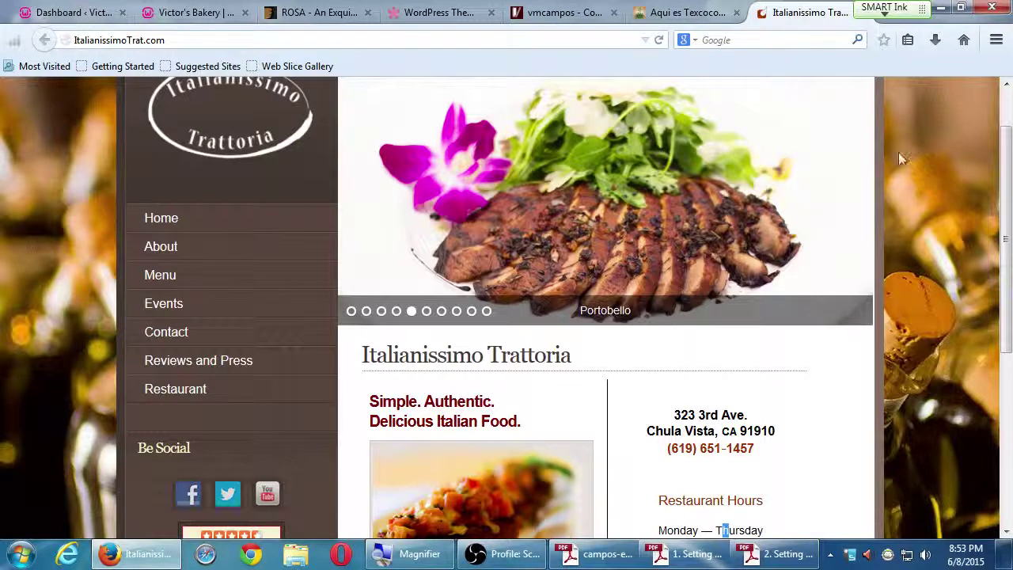
pyautogui.click(688, 12)
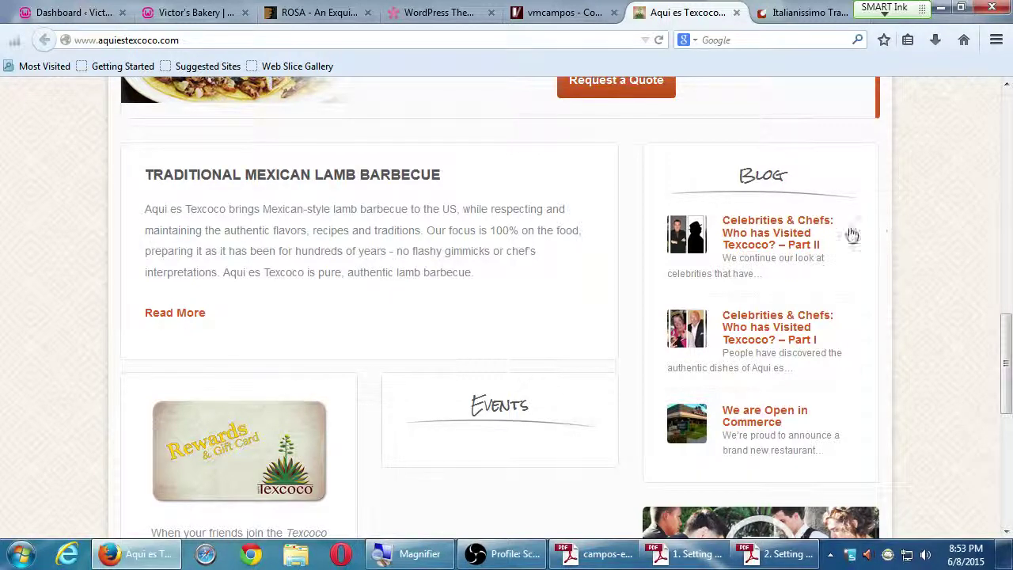
# Go to the Victor's Bakery dashboard and choose Posts > Add New for a blank draft
pyautogui.click(73, 13)
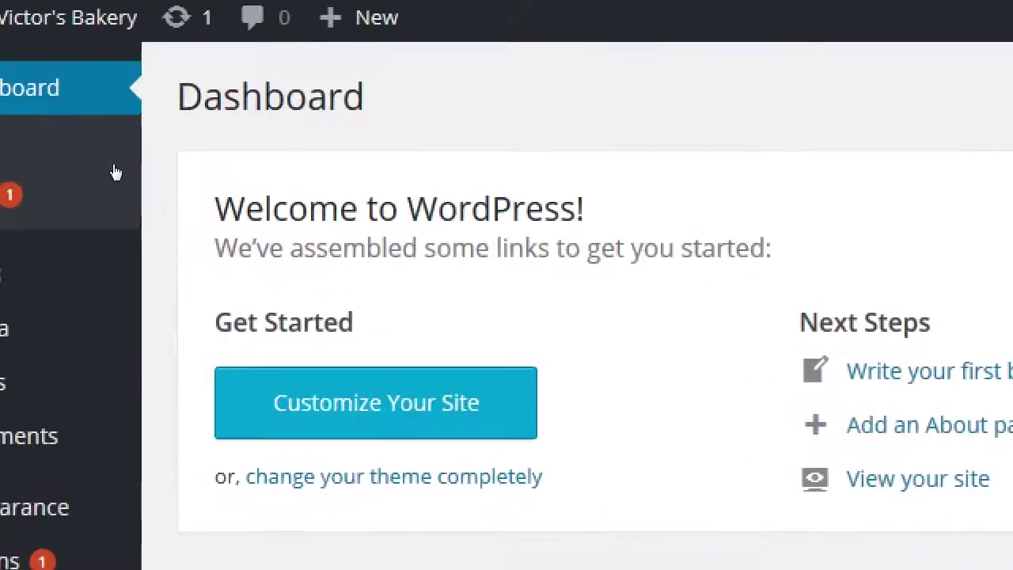
pyautogui.moveTo(15, 90)
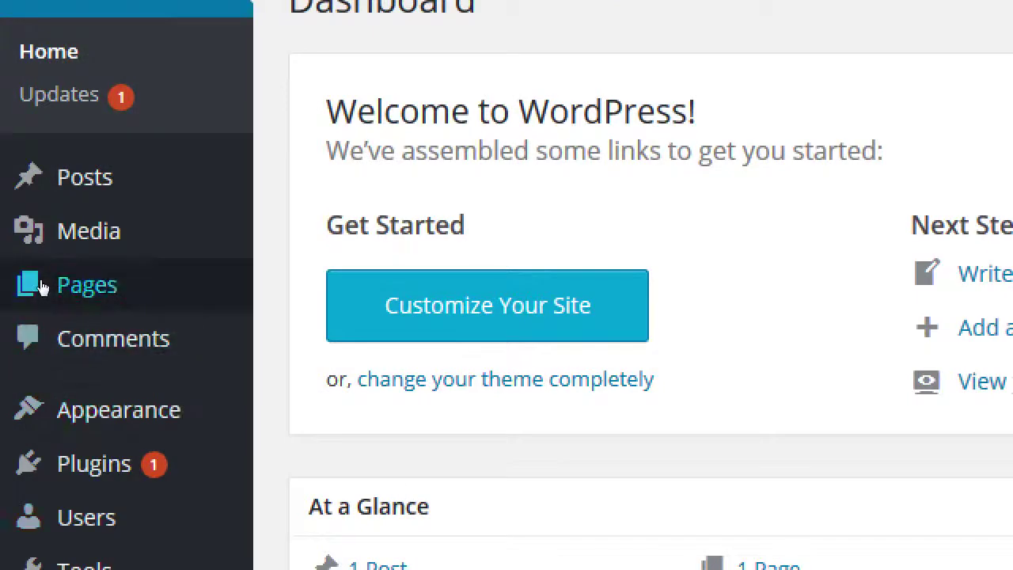
pyautogui.moveTo(41, 285)
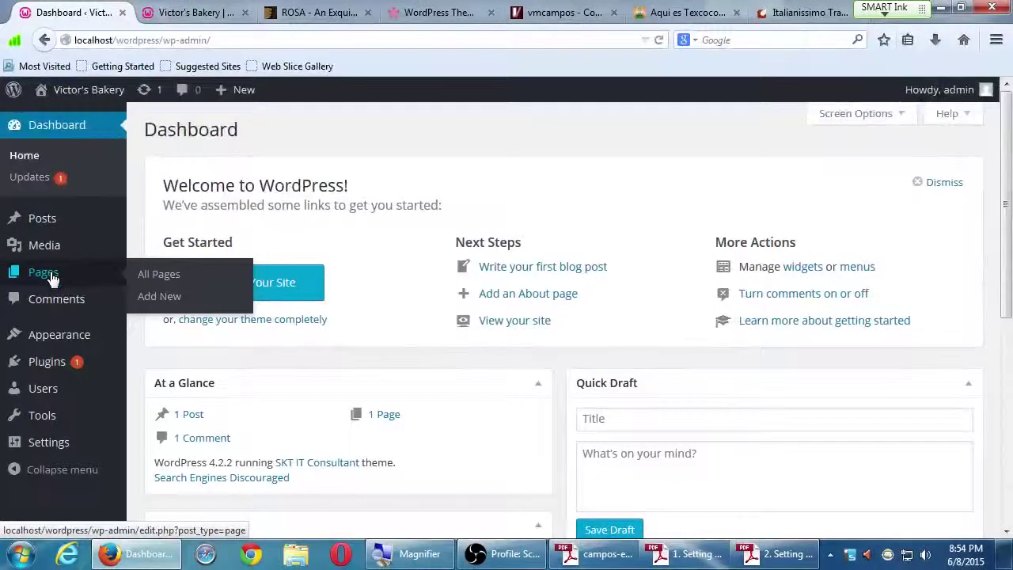
pyautogui.moveTo(1007, 210); pyautogui.dragTo(1003, 175)
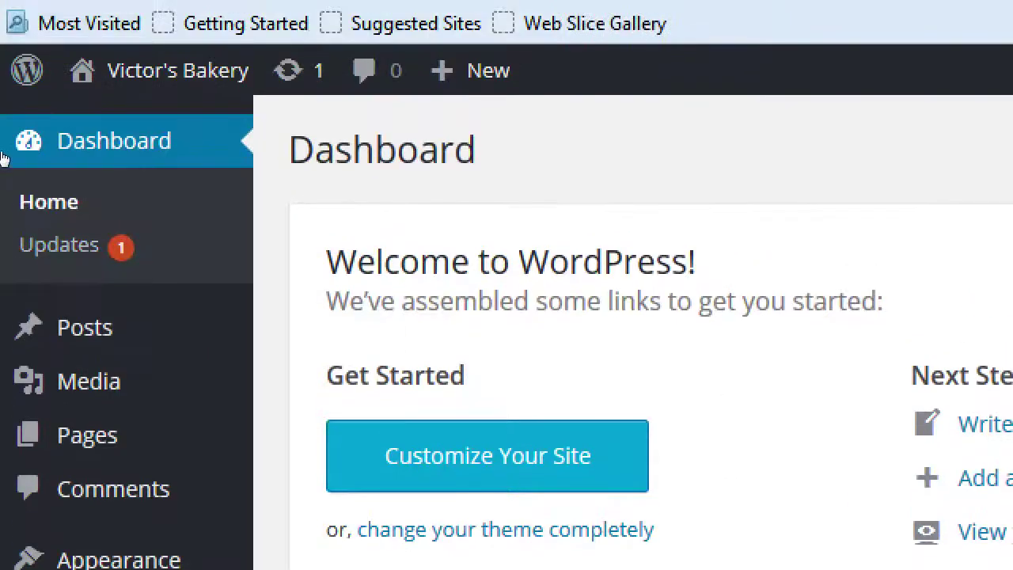
pyautogui.moveTo(86, 95)
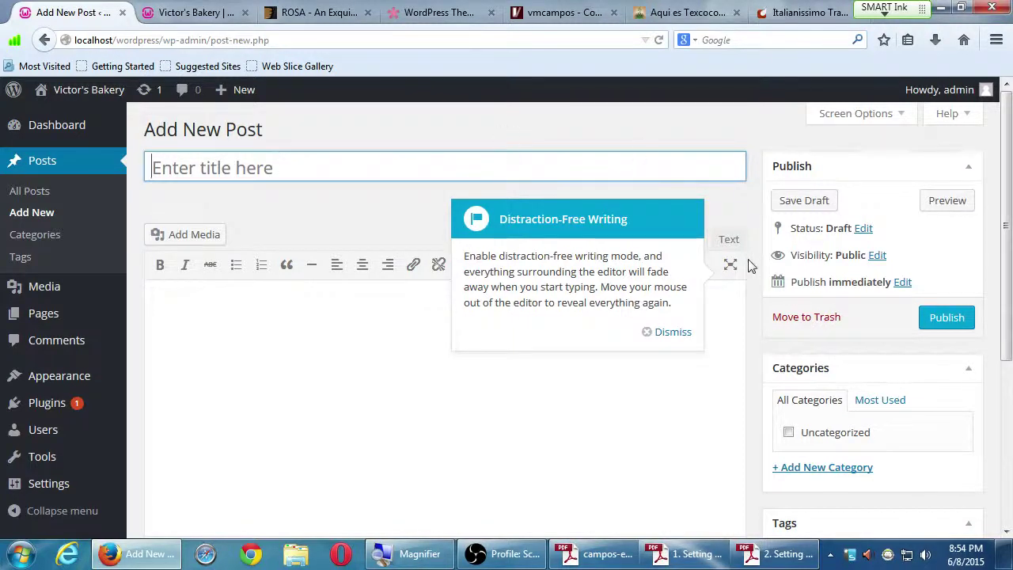
# Enter the title 'What I learned today' and place the cursor in the empty body
pyautogui.scroll(-5, 767, 290)
pyautogui.scroll(5, 767, 312)
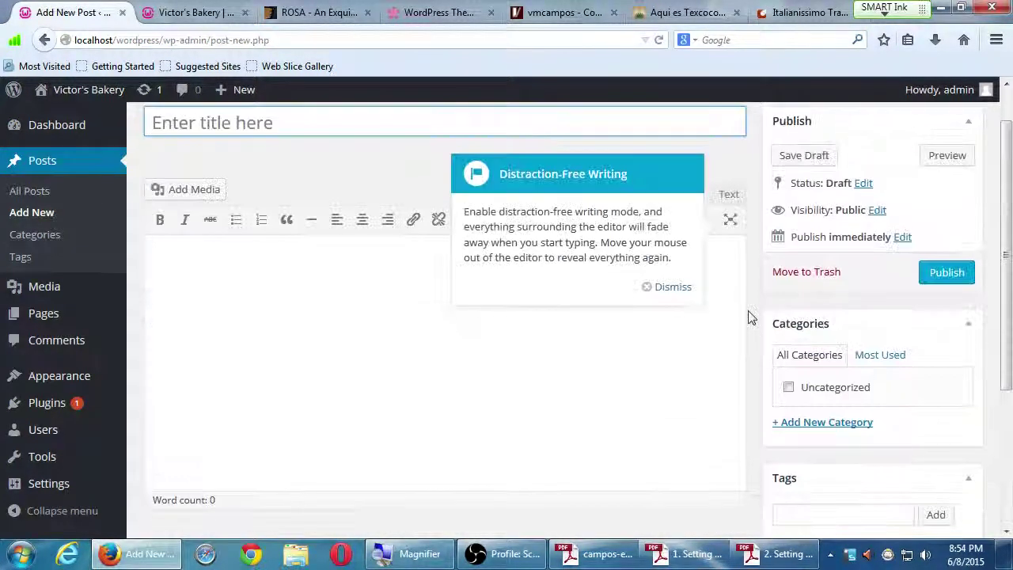
pyautogui.moveTo(224, 89)
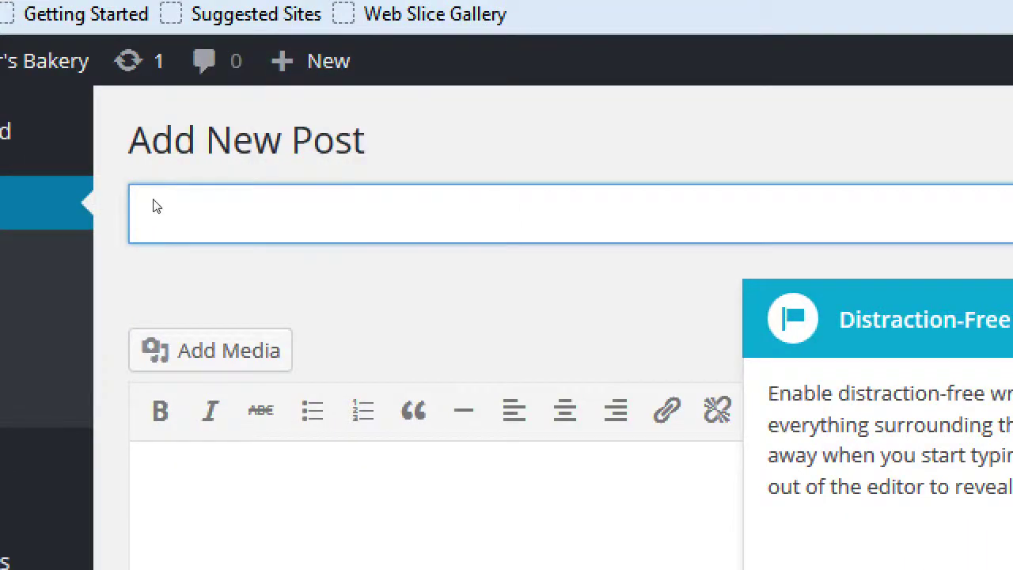
pyautogui.click(165, 143)
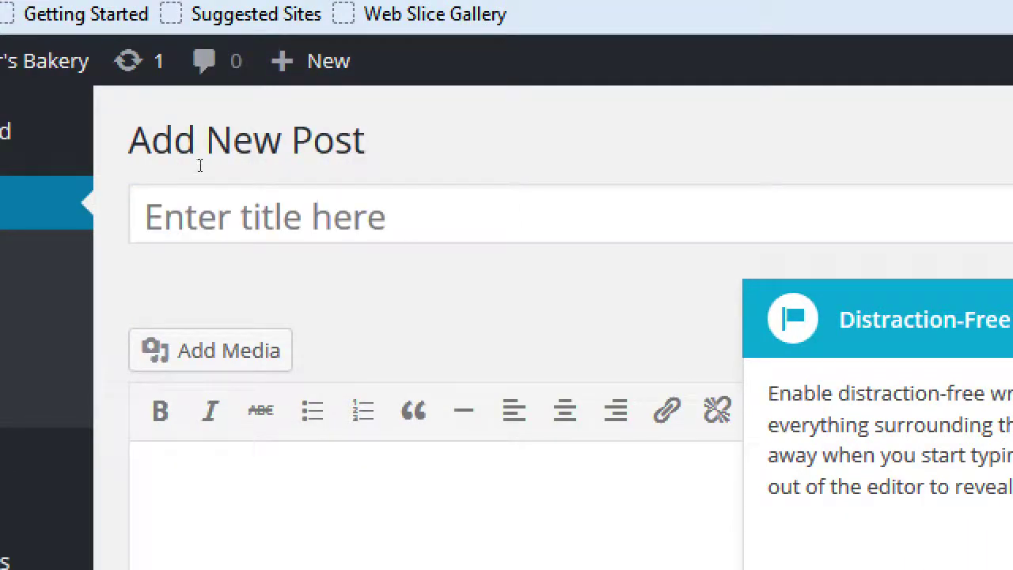
pyautogui.click(229, 170)
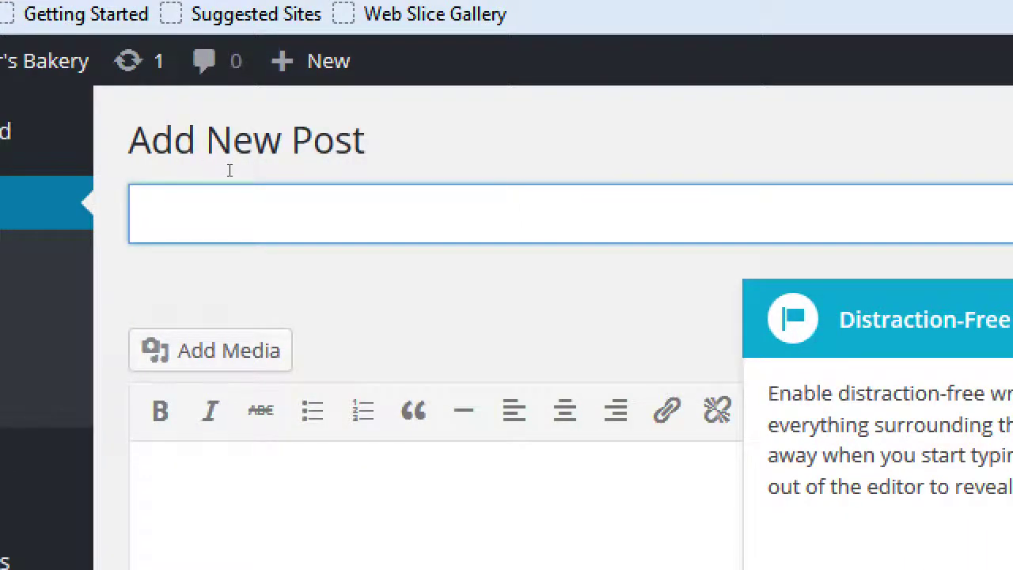
pyautogui.write('What I learned today')
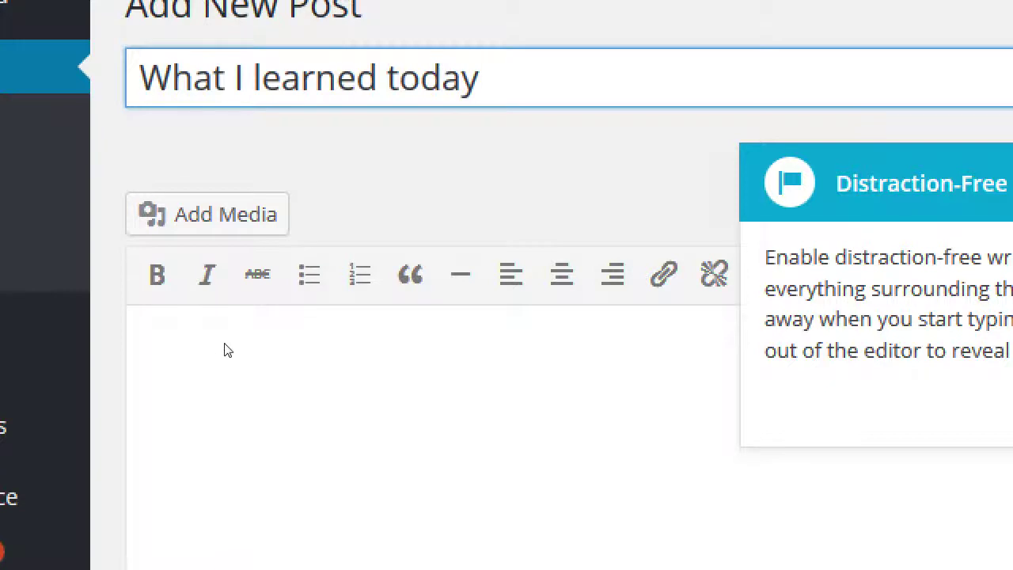
pyautogui.click(211, 311)
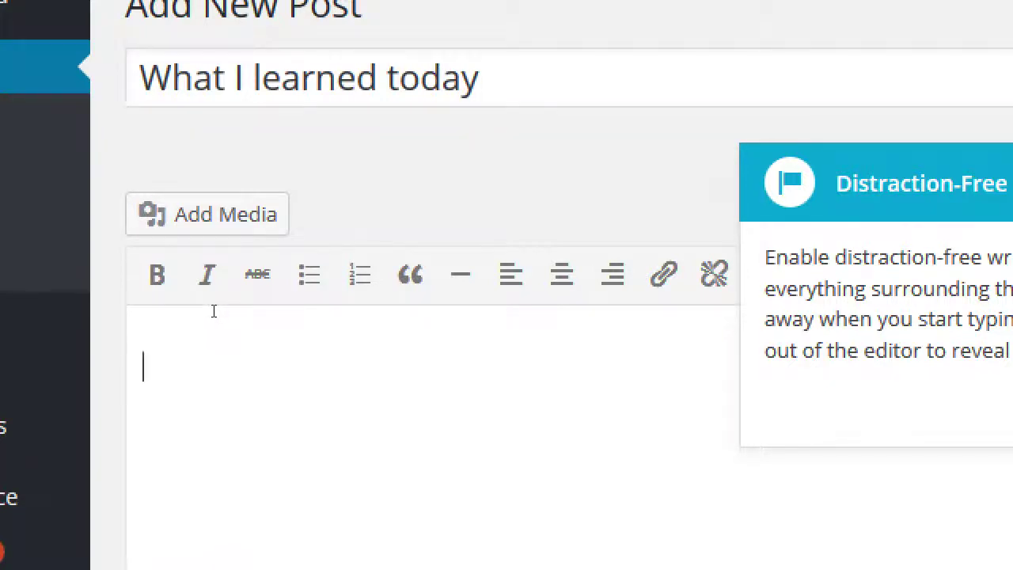
# Type 'Today I learned' and three placeholder lines, formatting the three as a bulleted list
pyautogui.write('Today I learned')
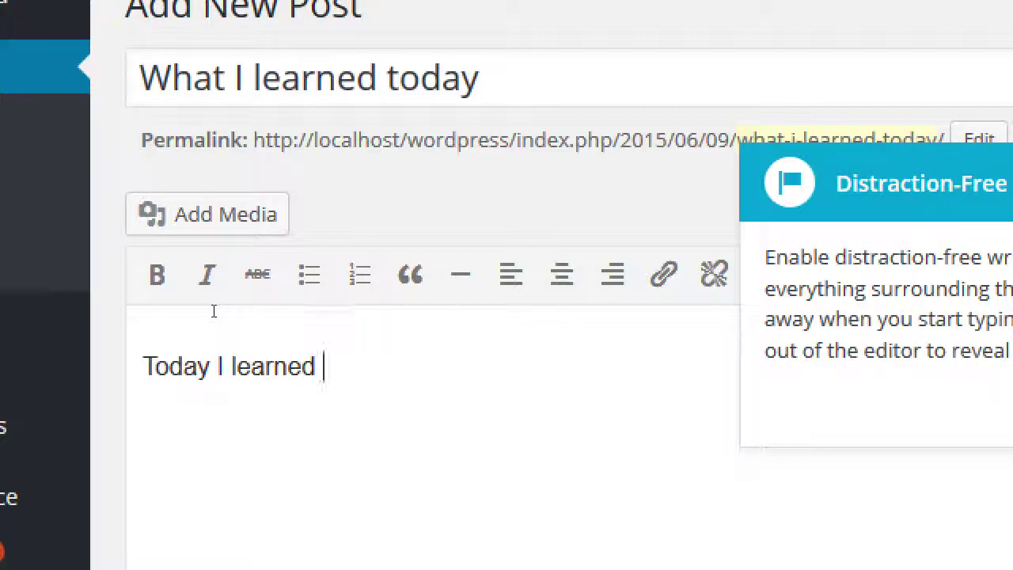
pyautogui.press('Return')
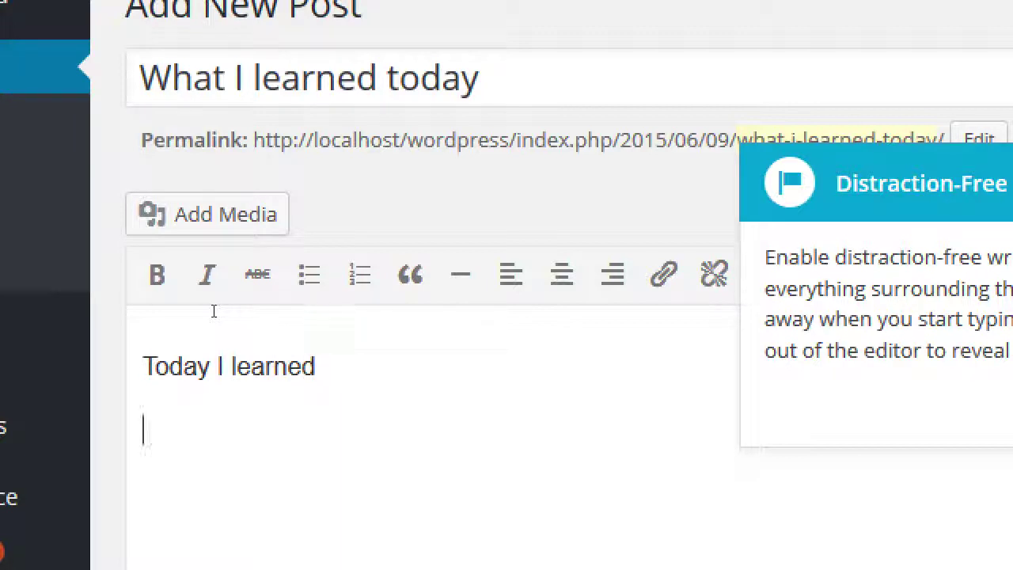
pyautogui.write('kjkjdkf')
pyautogui.press('Return')
pyautogui.write('dfkjdkjdkdffd')
pyautogui.press('Return')
pyautogui.write('kjkdf')
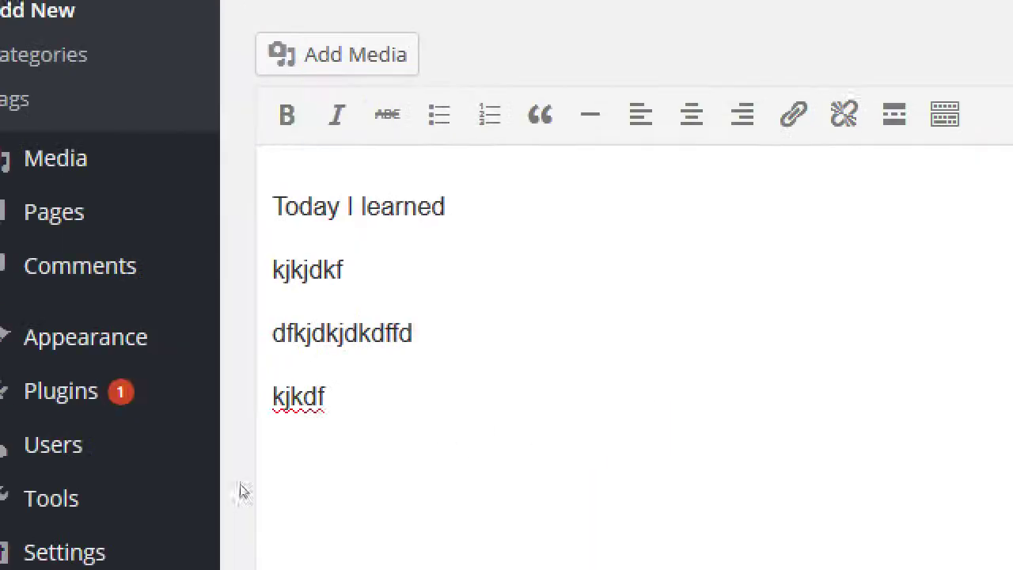
pyautogui.moveTo(210, 404); pyautogui.dragTo(174, 346)
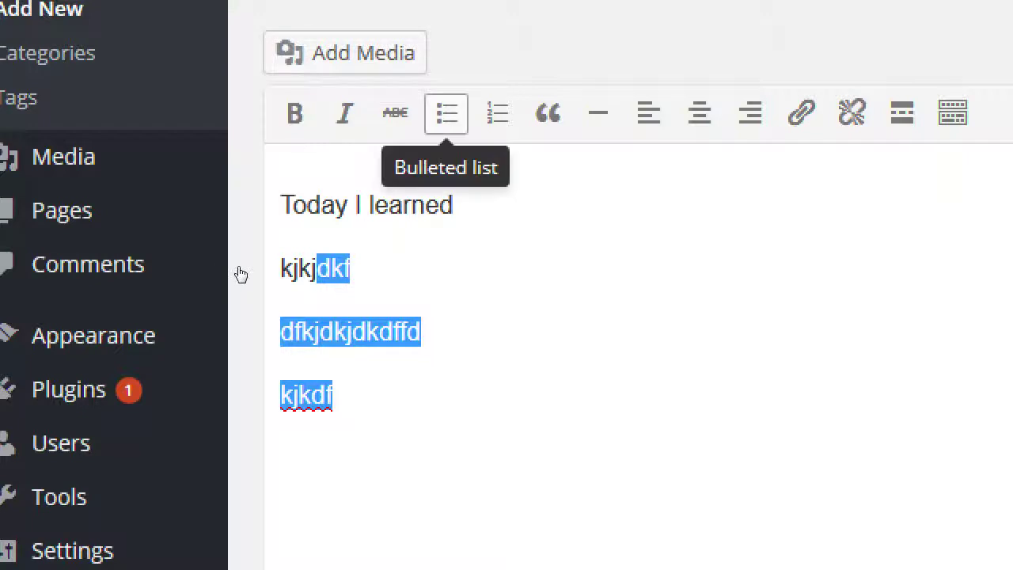
pyautogui.click(447, 113)
# Add the line 'It was fun' with 'fun' bold, left-aligned after briefly centring it
pyautogui.press('Right')
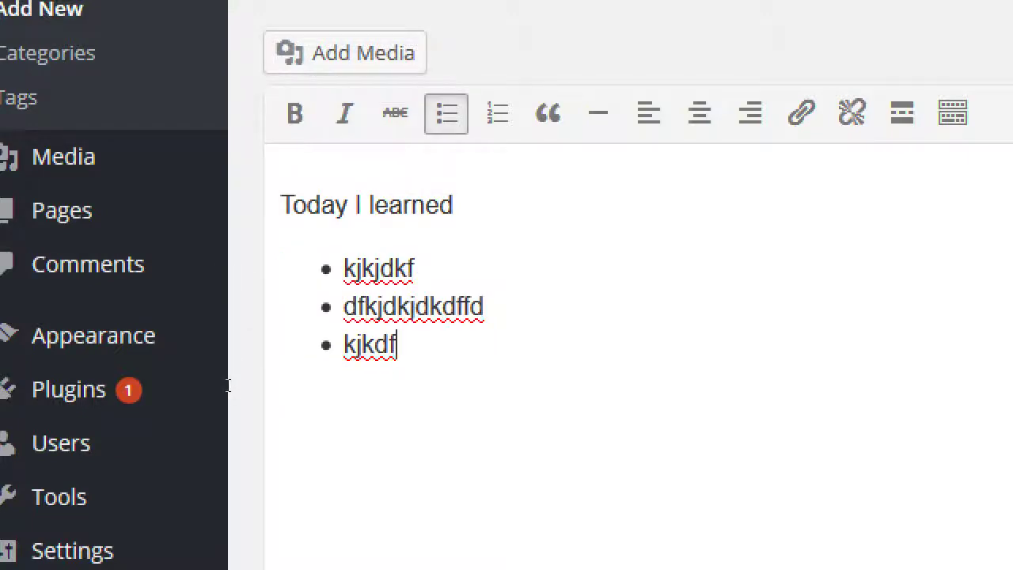
pyautogui.press('Return')
pyautogui.press('Return')
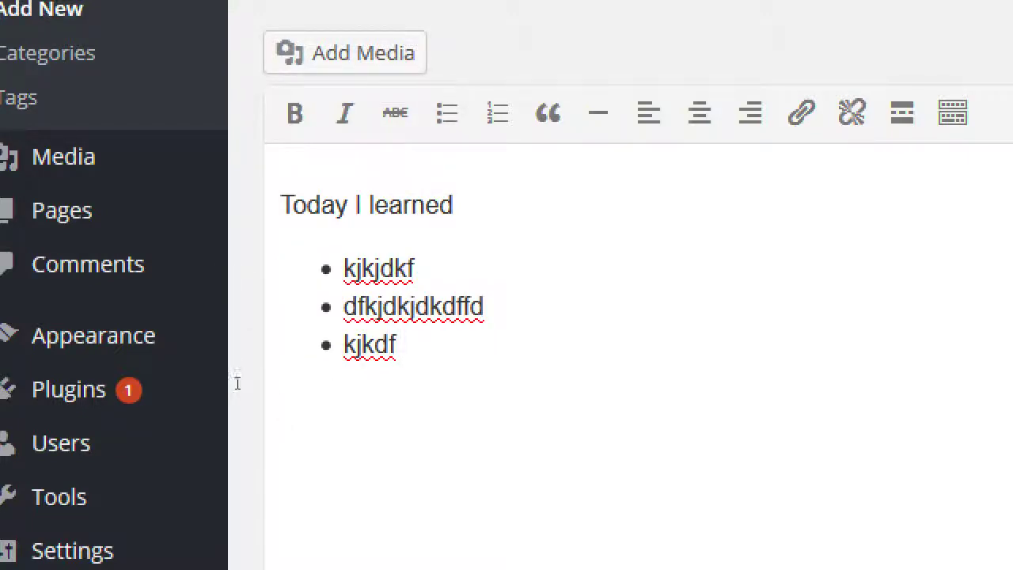
pyautogui.write('It was fun')
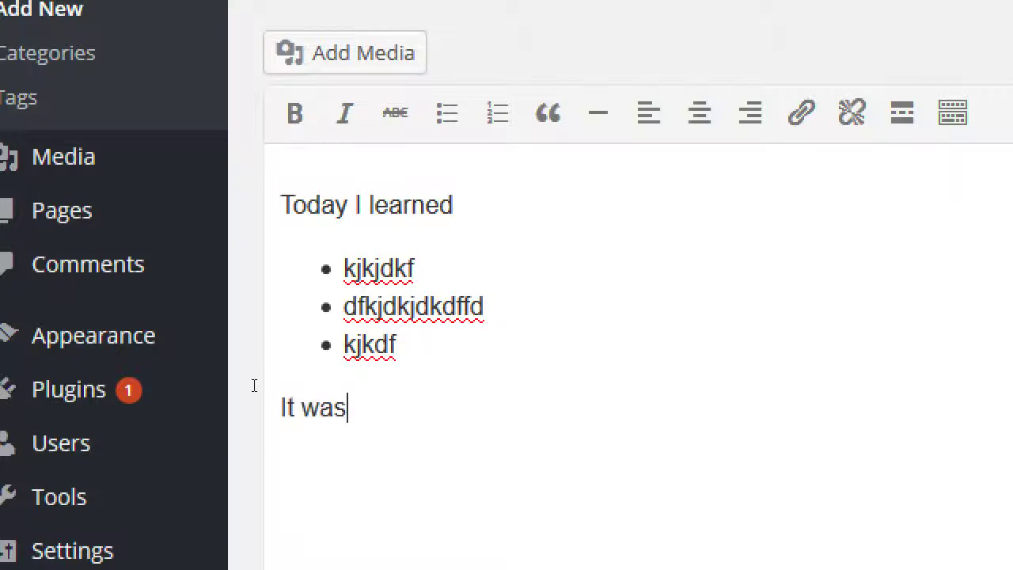
pyautogui.hotkey('shift', 'Left')
pyautogui.hotkey('shift', 'Left')
pyautogui.hotkey('shift', 'Left')
pyautogui.hotkey('shift', 'Left')
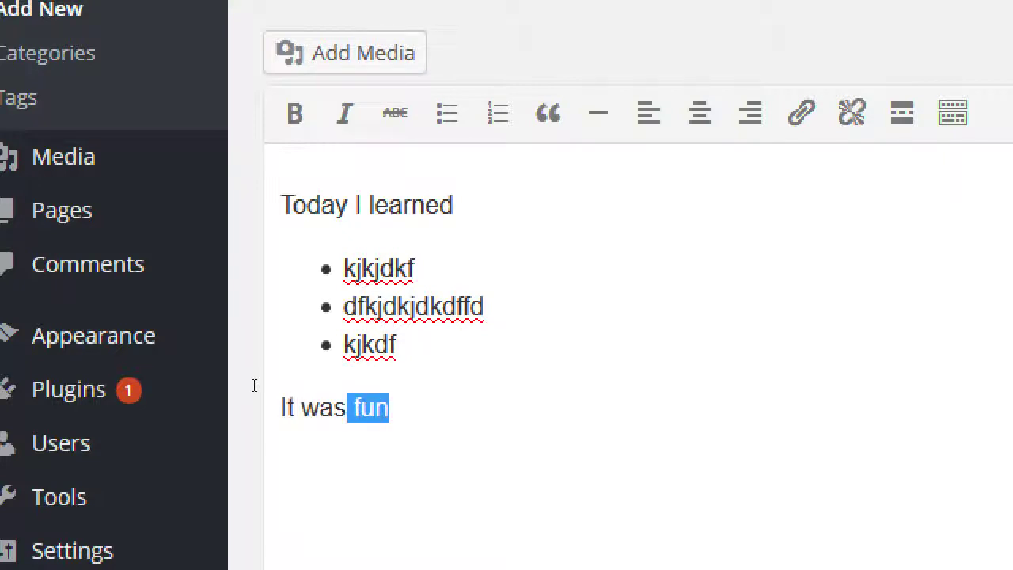
pyautogui.hotkey('shift', 'Right')
pyautogui.hotkey('alt', 'F10')
pyautogui.press('Return')
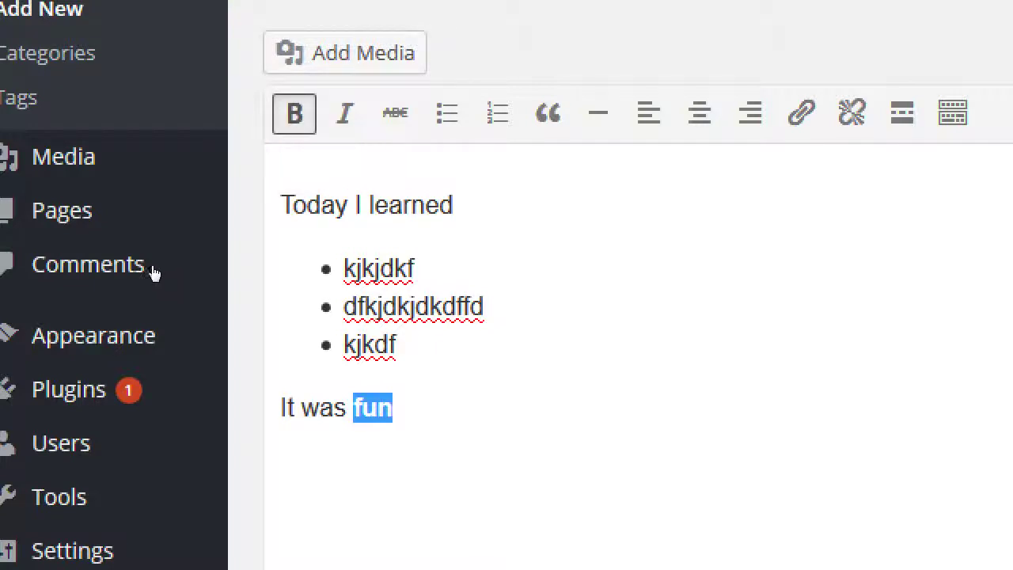
pyautogui.press('Right')
pyautogui.press('Right')
pyautogui.press('Right')
pyautogui.press('Right')
pyautogui.press('Right')
pyautogui.press('Right')
pyautogui.press('Right')
pyautogui.press('Right')
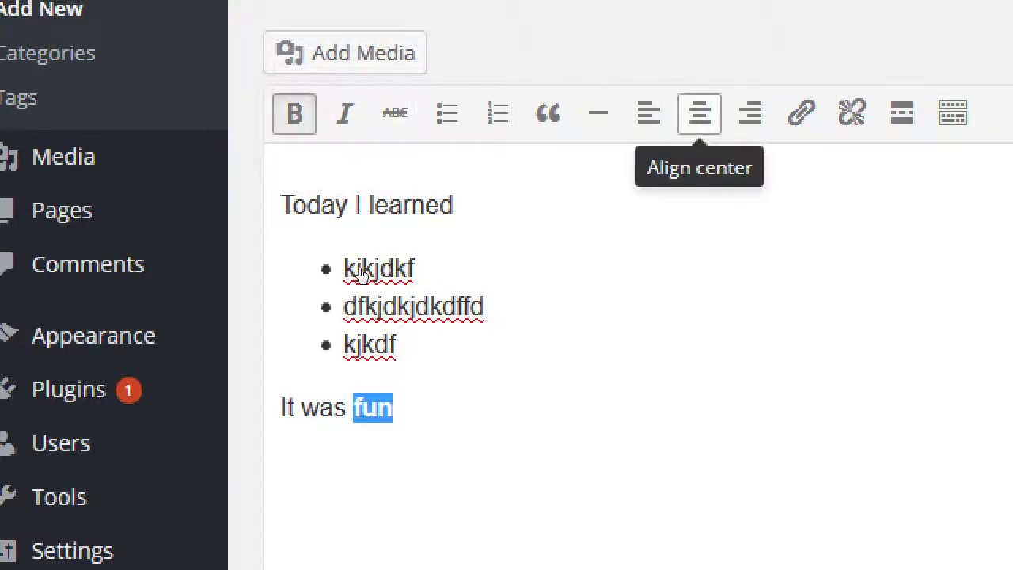
pyautogui.press('Return')
pyautogui.press('Left')
pyautogui.press('Return')
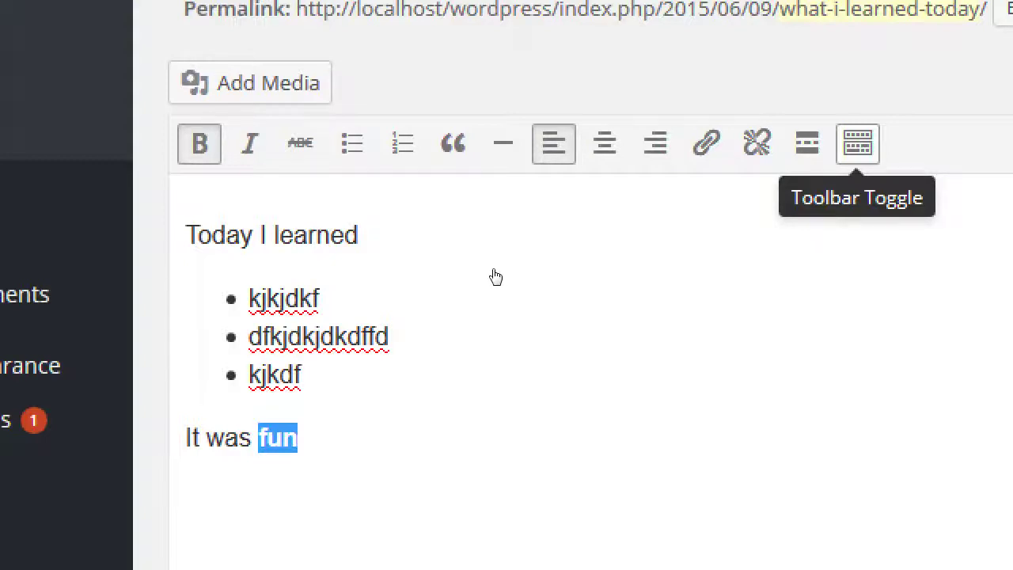
# Show the extra formatting toolbar row and colour the word 'learned' red
pyautogui.hotkey('alt', 'shift', 'z')
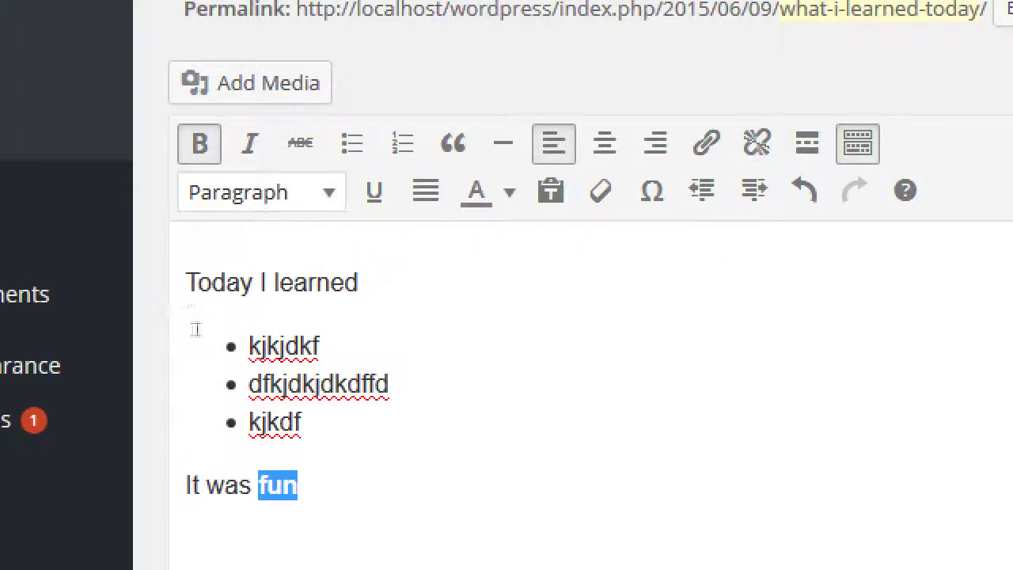
pyautogui.click(308, 282)
pyautogui.doubleClick(315, 282)
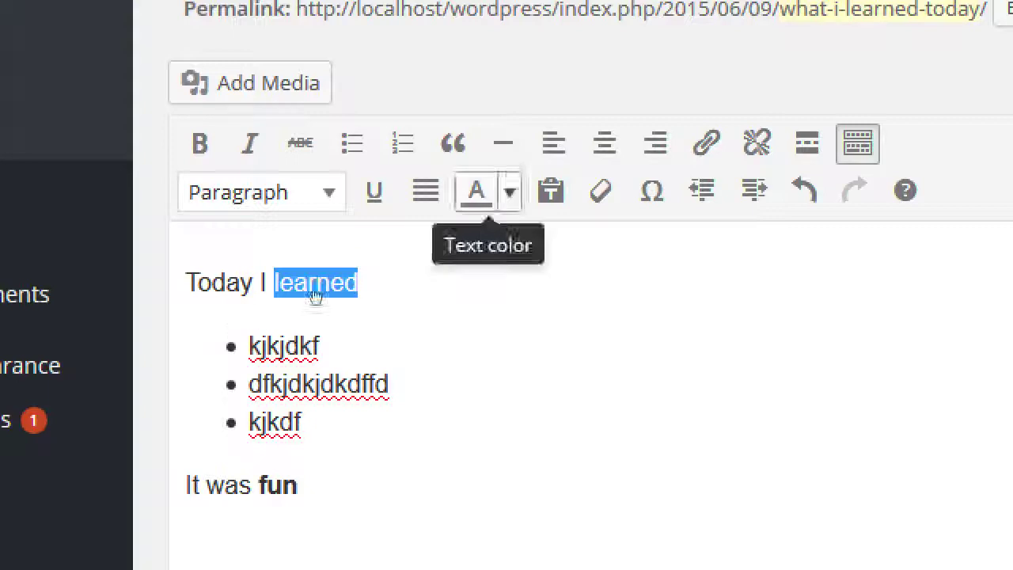
pyautogui.click(510, 192)
pyautogui.press('Escape')
pyautogui.click(315, 352)
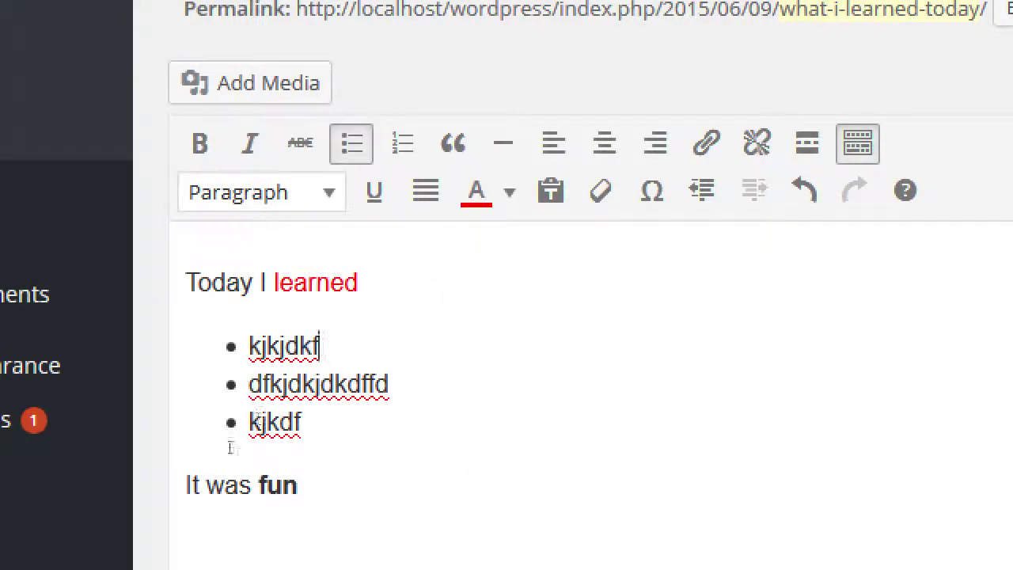
# Add a new line 'Tomorrow' below 'It was fun', correcting the misspelling
pyautogui.hotkey('ctrl', 'End')
pyautogui.press('Return')
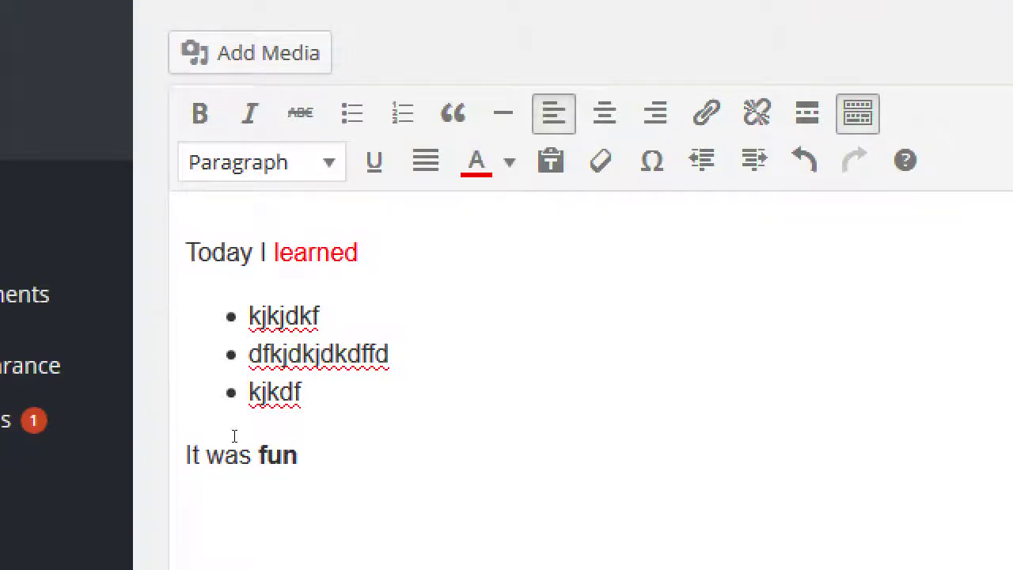
pyautogui.write('T')
pyautogui.write('morrow')
pyautogui.hotkey('shift', 'Home')
pyautogui.write('Tomorrow')
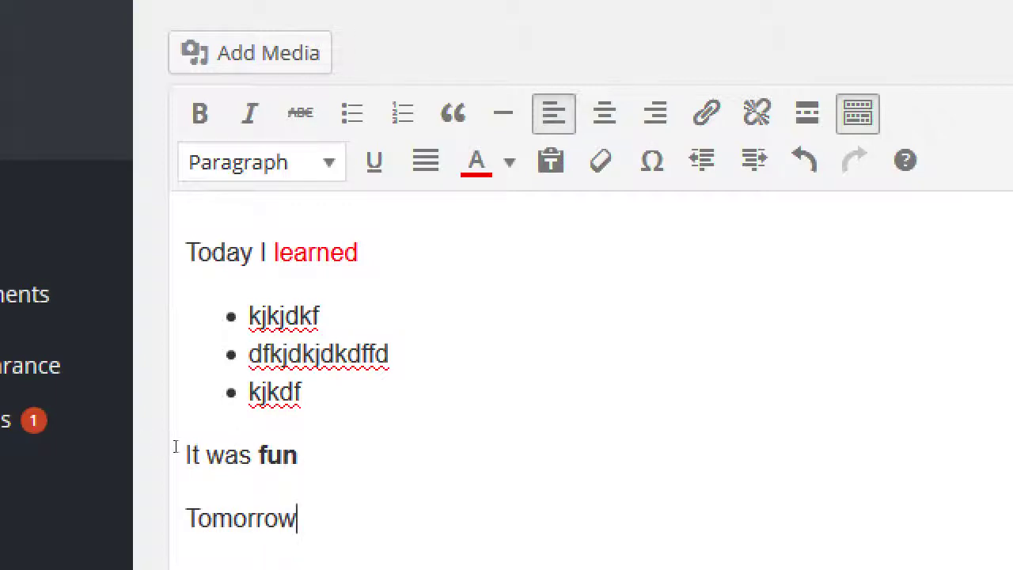
pyautogui.hotkey('shift', 'Home')
# Format the 'Tomorrow' line as Heading 2, after trying Heading 1 and Heading 3
pyautogui.hotkey('alt', 'F10')
pyautogui.press('Down')
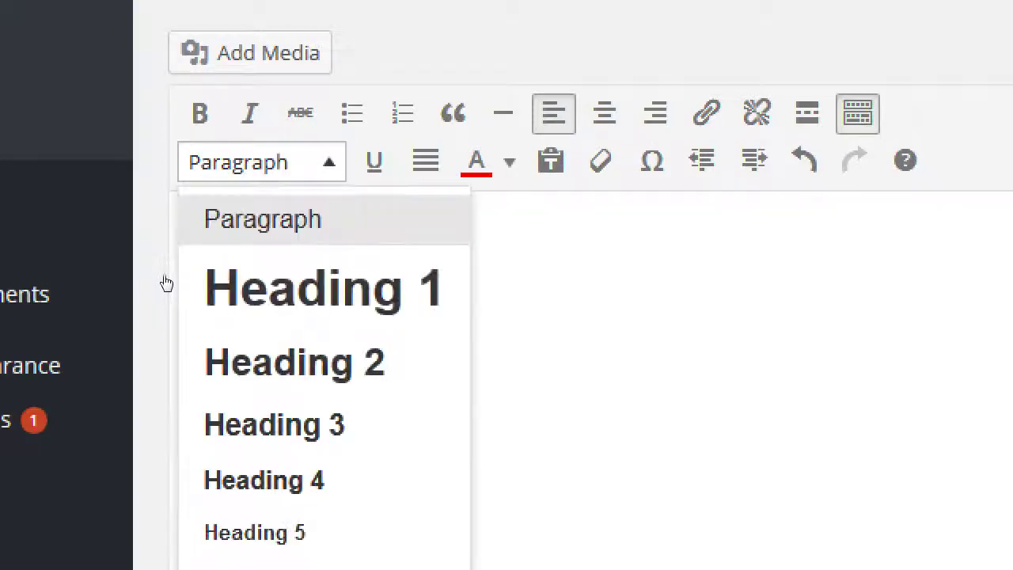
pyautogui.press('Down')
pyautogui.press('Return')
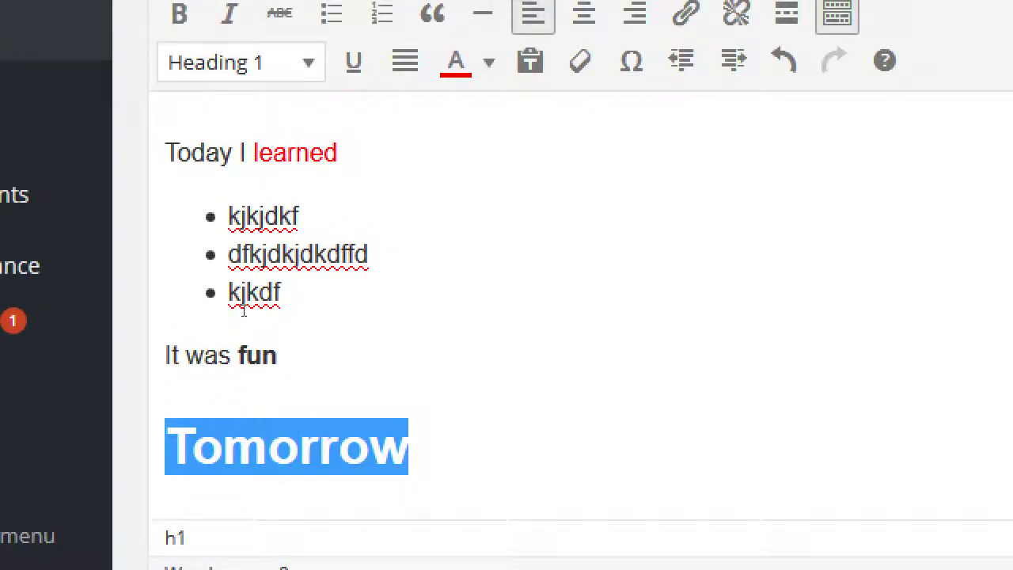
pyautogui.hotkey('alt', 'F10')
pyautogui.press('Down')
pyautogui.press('Down')
pyautogui.press('Down')
pyautogui.press('Return')
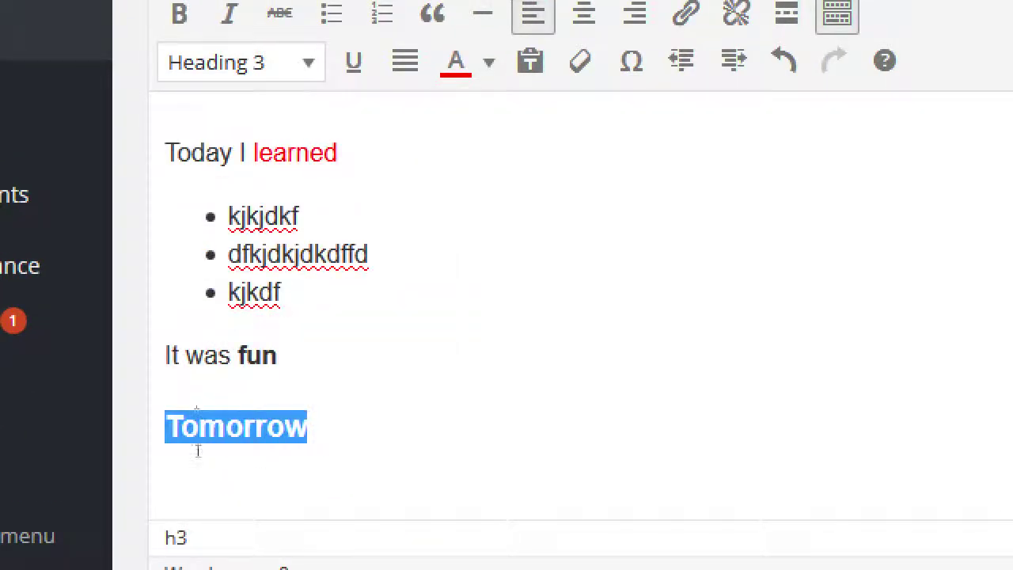
pyautogui.hotkey('alt', 'F10')
pyautogui.press('Down')
pyautogui.press('Down')
pyautogui.press('Down')
pyautogui.press('Return')
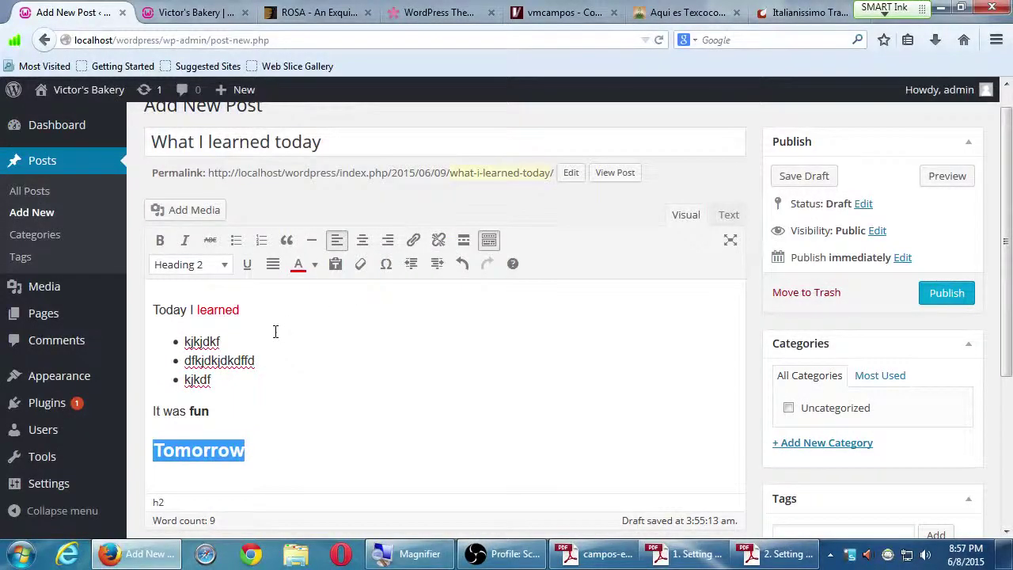
# Retype the bullets as 'WordPress is free', 'The server is not' and 'We use WAMPServer, instead'
pyautogui.doubleClick(230, 340)
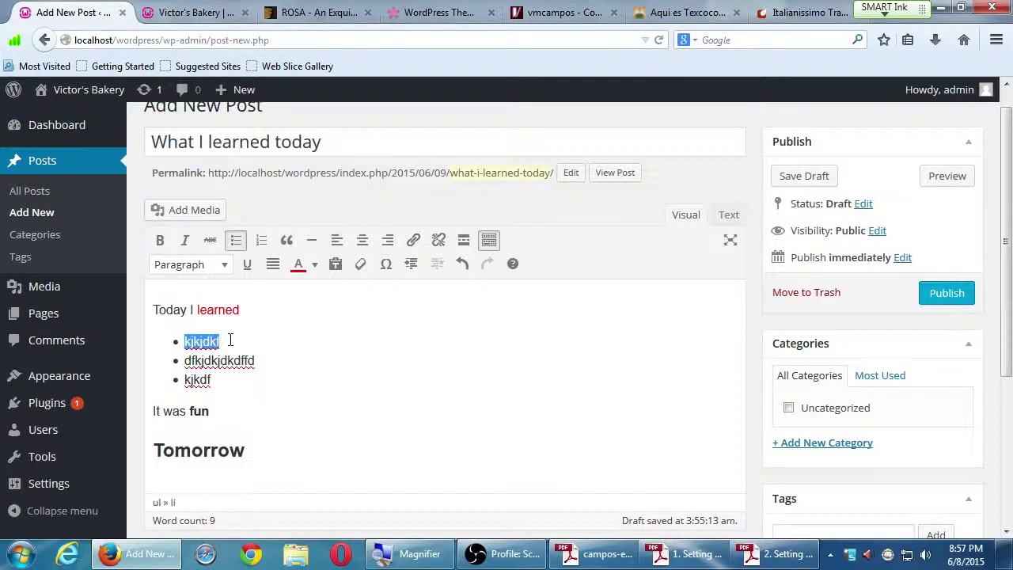
pyautogui.write('Wo')
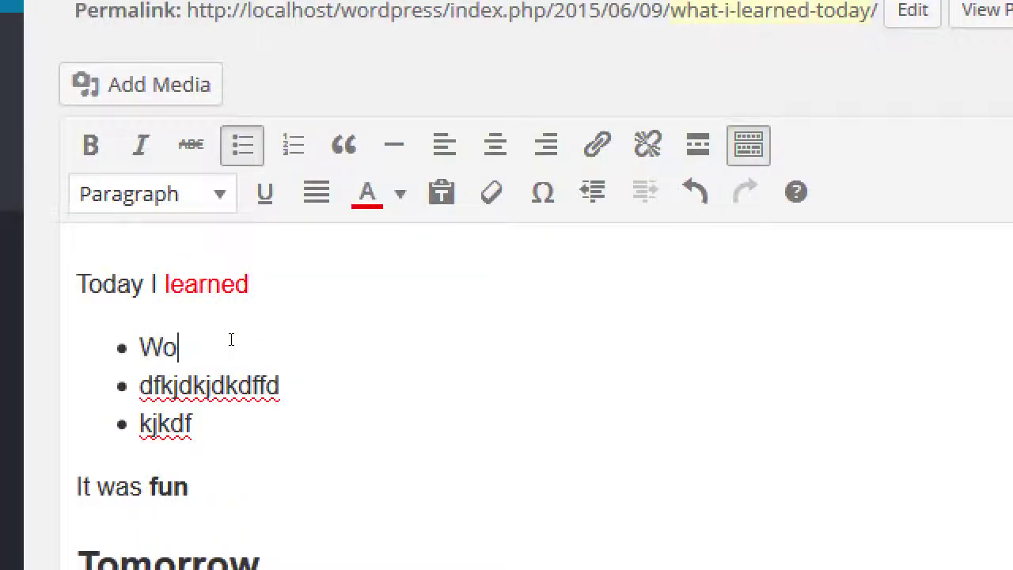
pyautogui.write('rdPress is free')
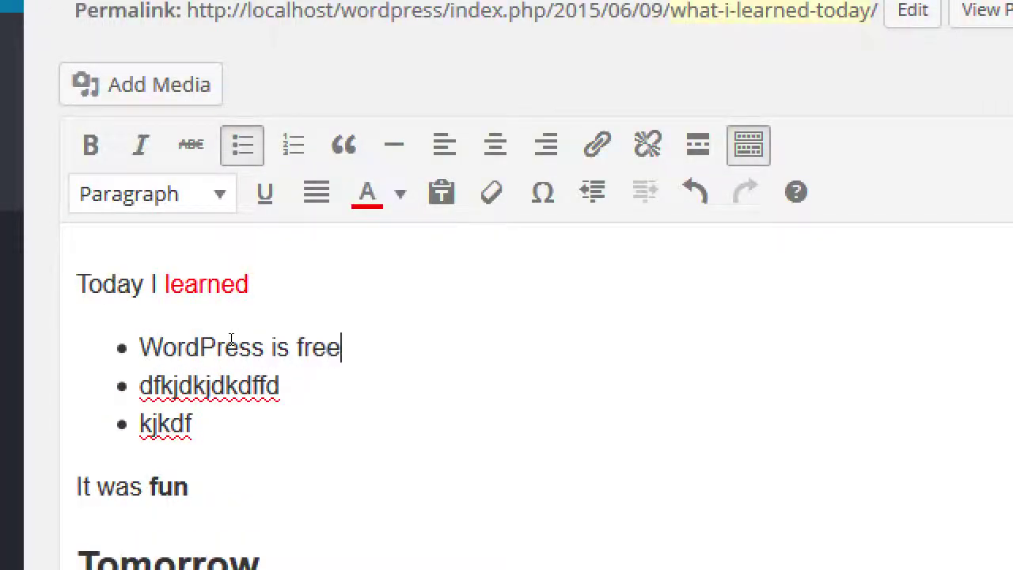
pyautogui.press('Down')
pyautogui.hotkey('shift', 'Home')
pyautogui.write('The server is not')
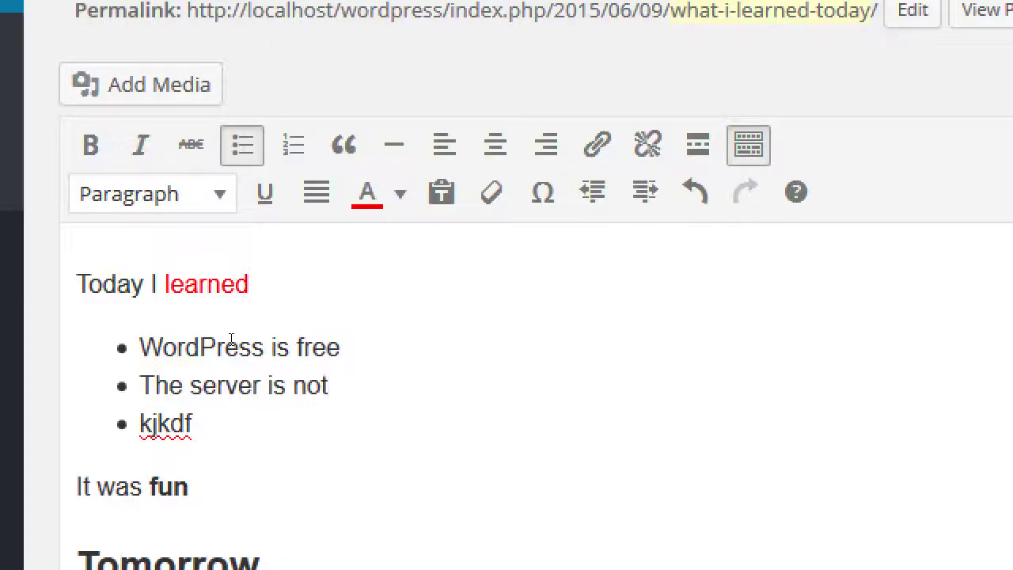
pyautogui.hotkey('shift', 'Home')
pyautogui.write('We us')
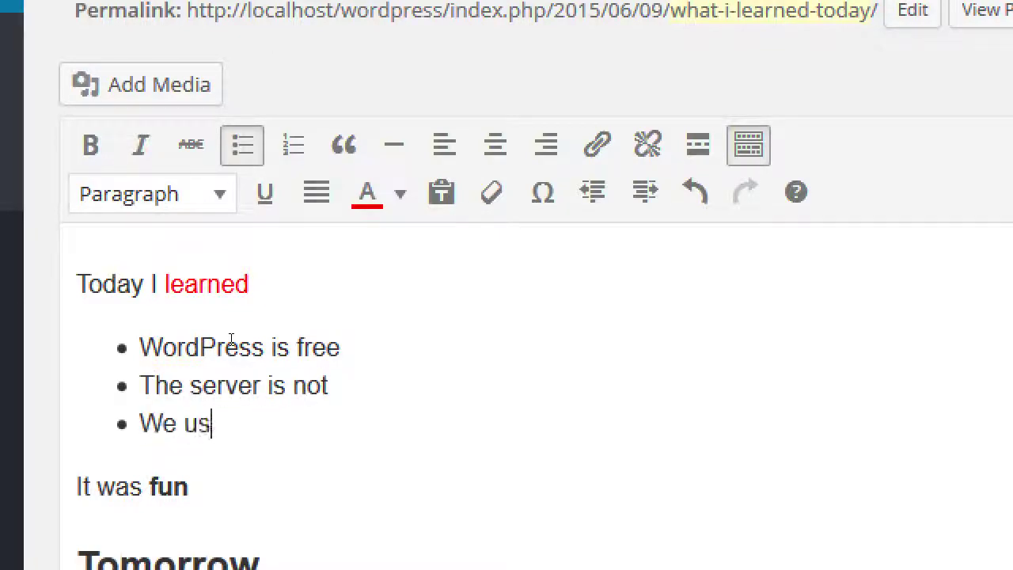
pyautogui.write('e WAMPServe')
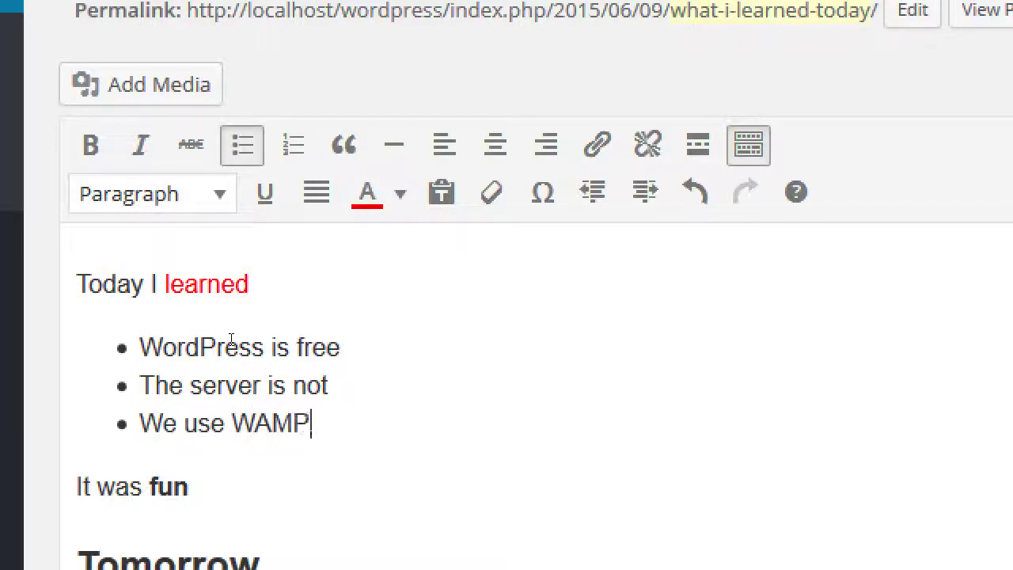
pyautogui.write('r, instead')
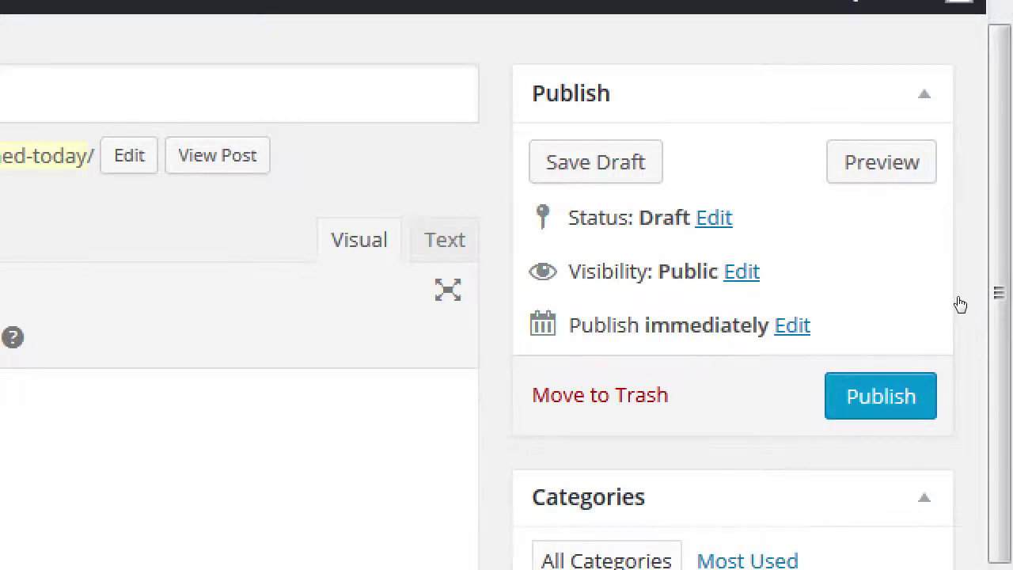
# Publish the 'What I learned today' post and scroll down the Edit Post page to review it
pyautogui.click(959, 304)
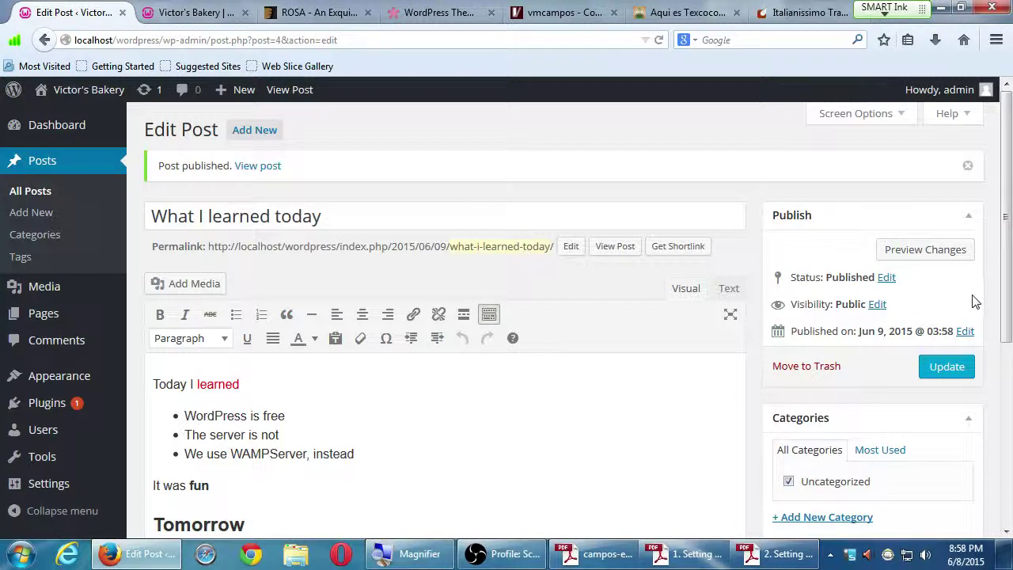
pyautogui.scroll(-1, 488, 435)
pyautogui.scroll(-1, 488, 436)
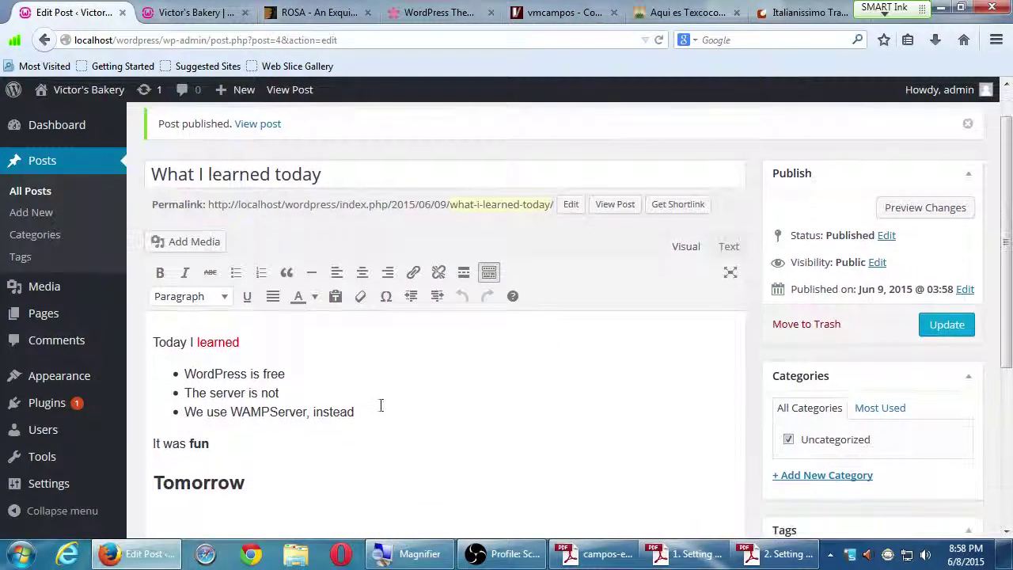
pyautogui.scroll(-1, 285, 457)
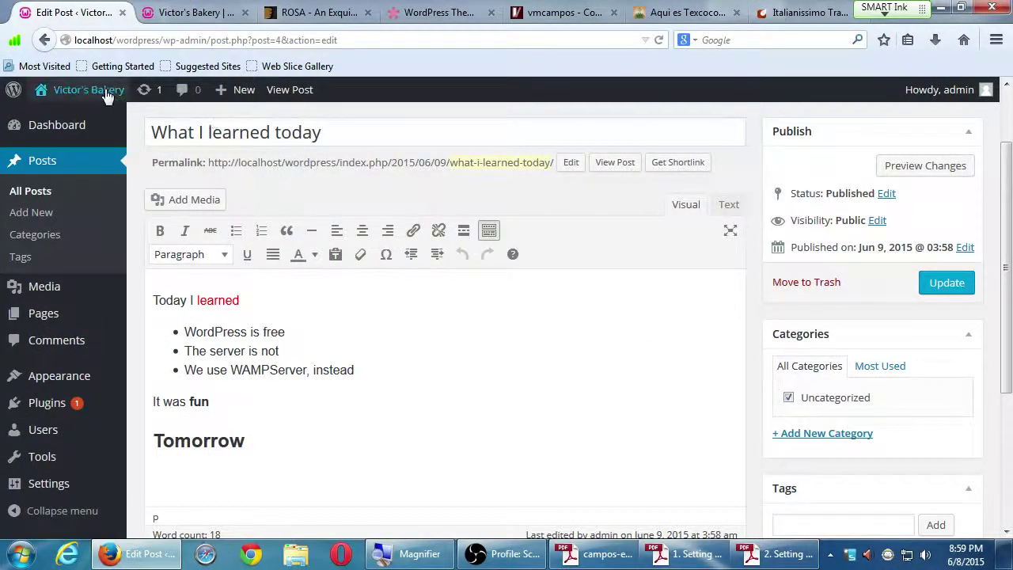
pyautogui.moveTo(100, 105)
pyautogui.click(95, 124)
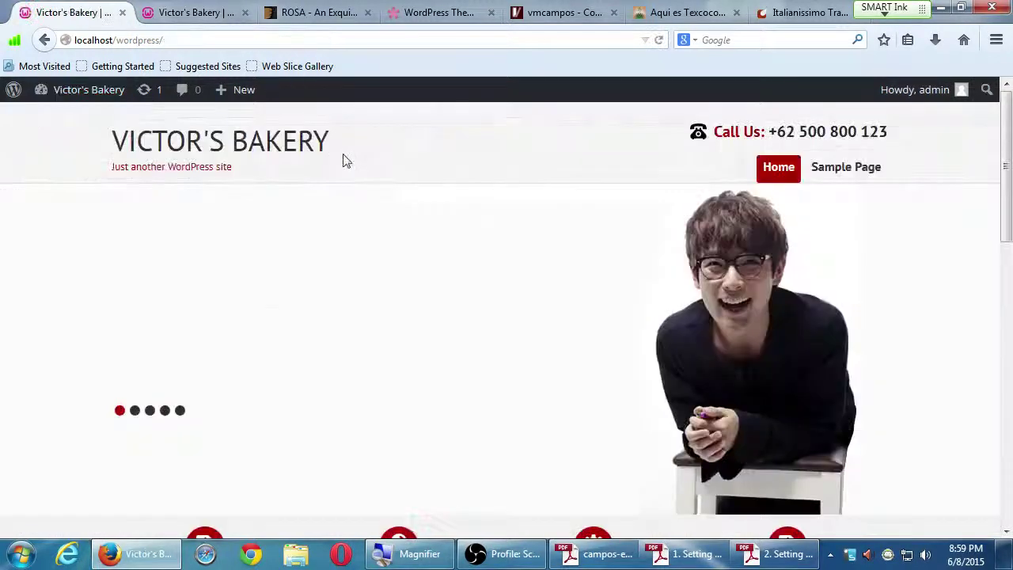
pyautogui.scroll(-6, 430, 309)
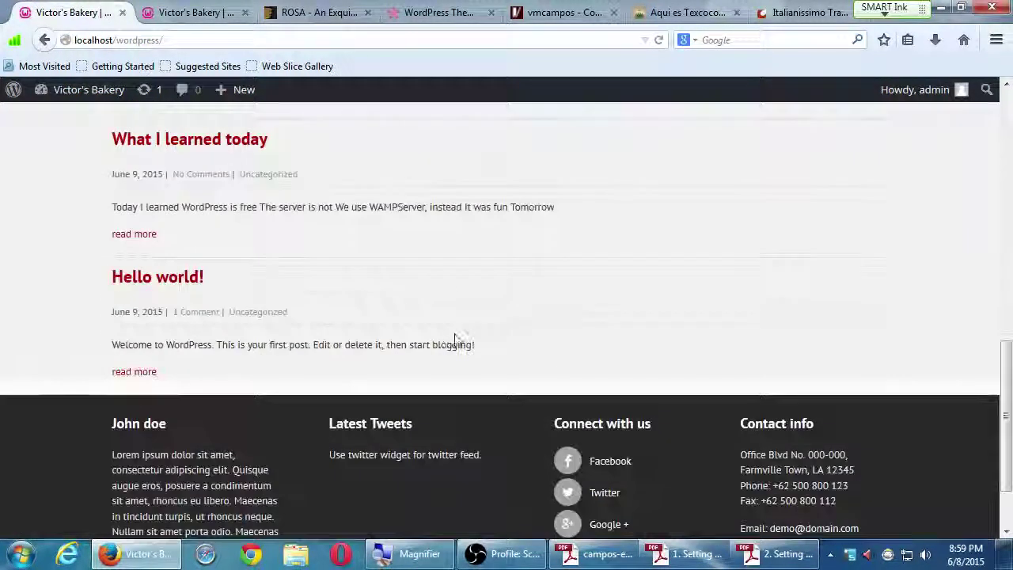
pyautogui.scroll(2, 463, 332)
pyautogui.moveTo(154, 263); pyautogui.dragTo(227, 256)
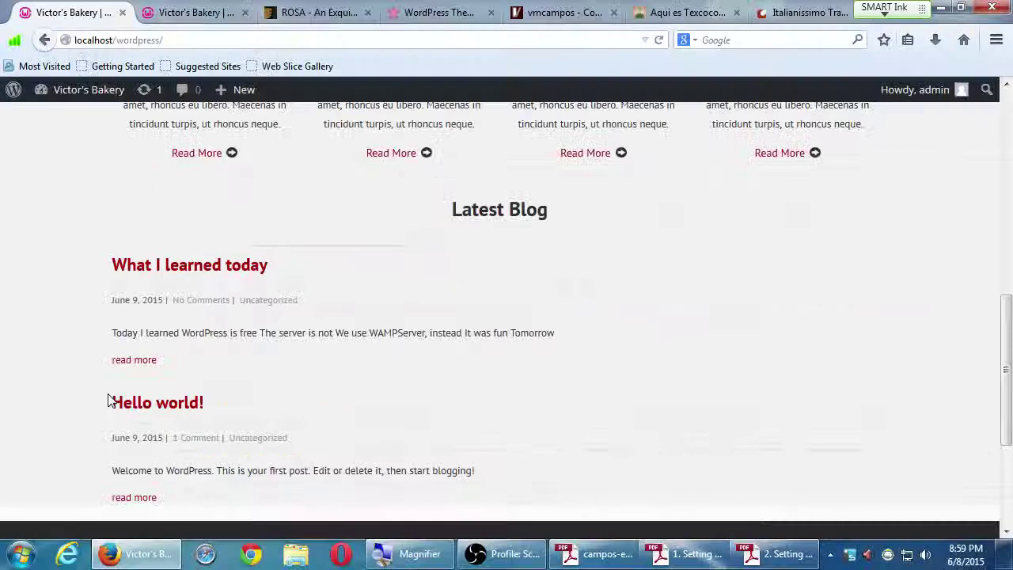
pyautogui.scroll(3, 111, 401)
pyautogui.scroll(5, 118, 317)
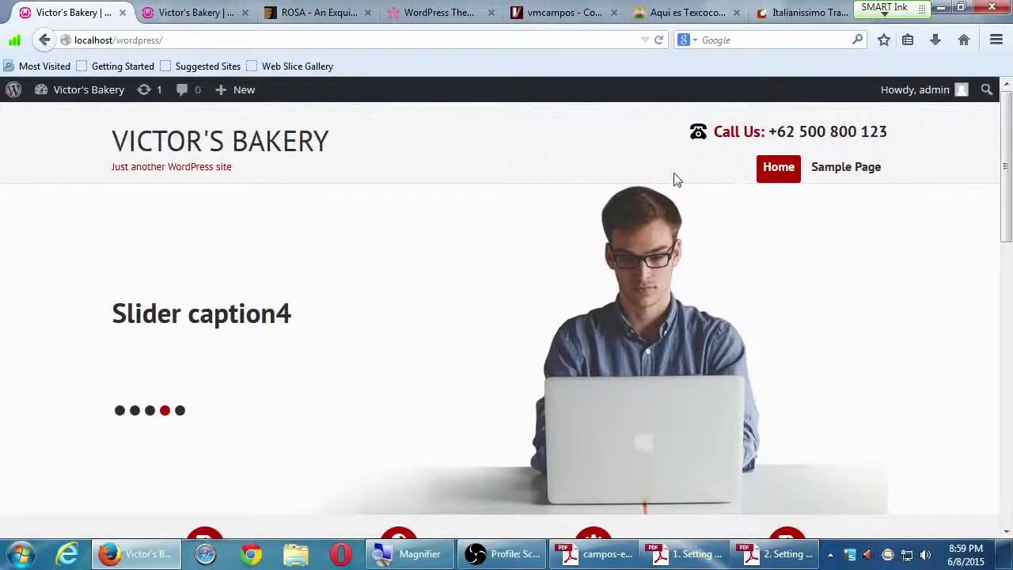
pyautogui.scroll(-5, 662, 193)
pyautogui.scroll(-4, 650, 194)
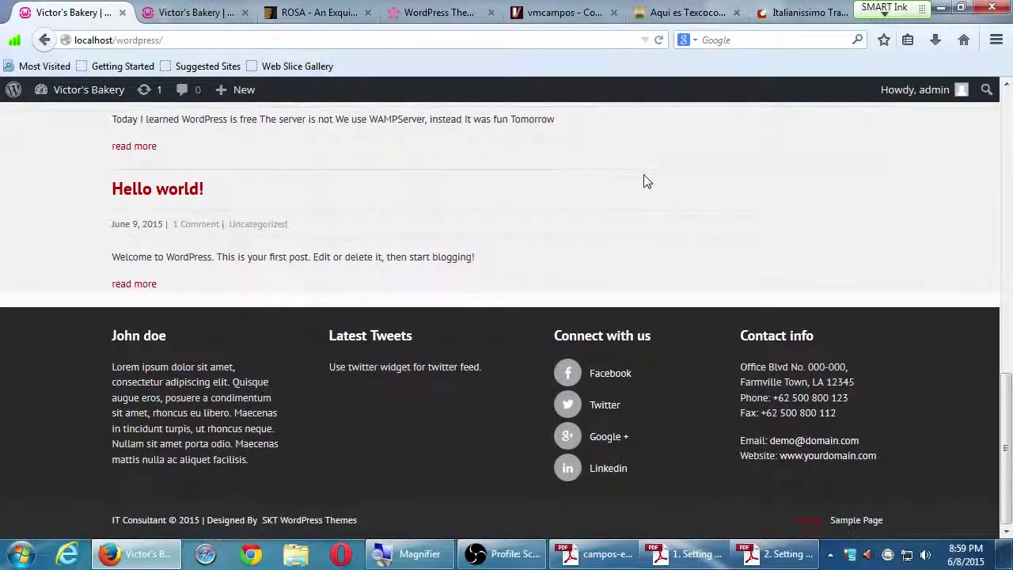
pyautogui.scroll(1, 585, 238)
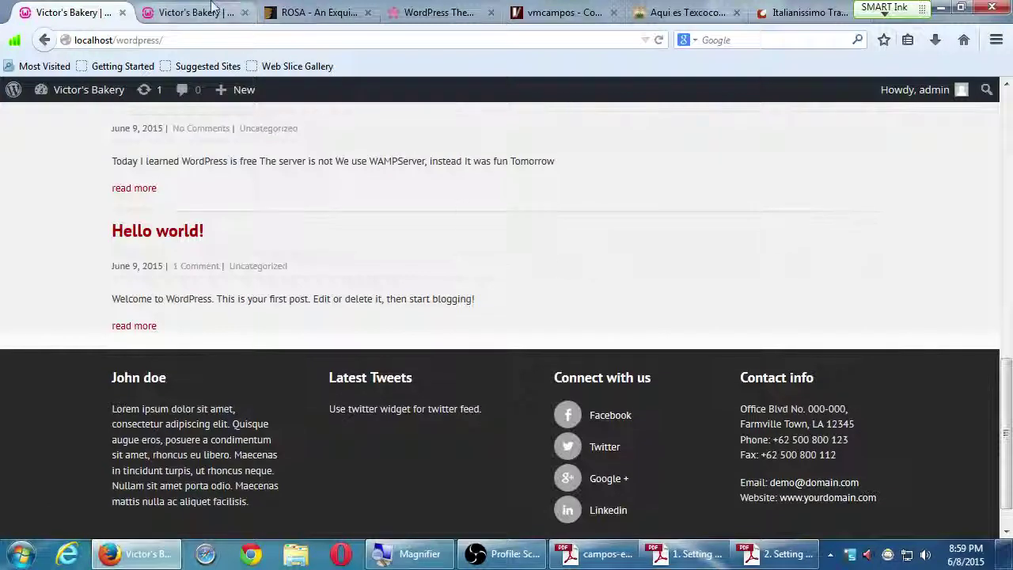
# Go to the admin Dashboard from the homepage, then bring up the taskbar calendar and clock
pyautogui.moveTo(75, 91)
pyautogui.click(62, 119)
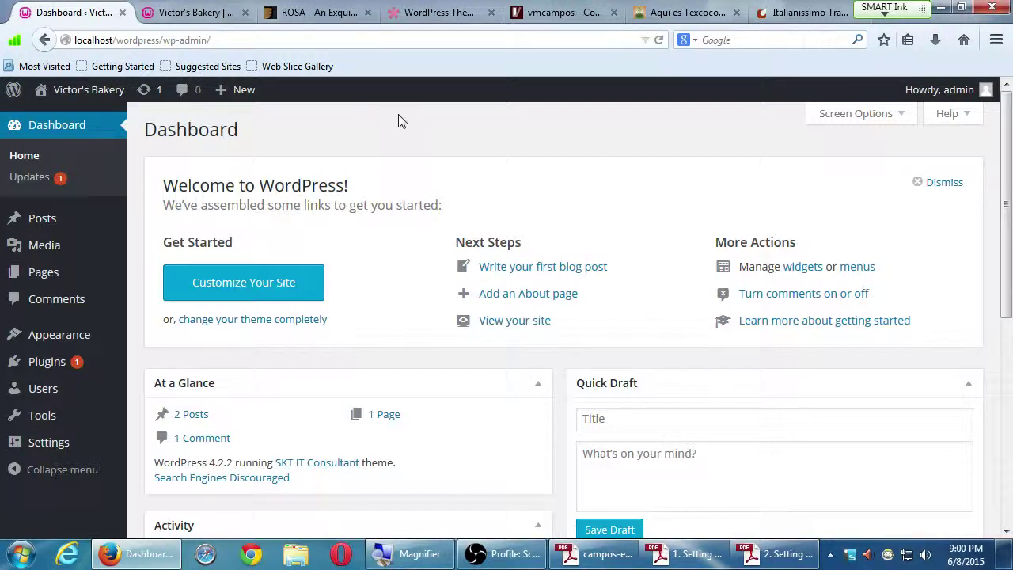
pyautogui.click(972, 552)
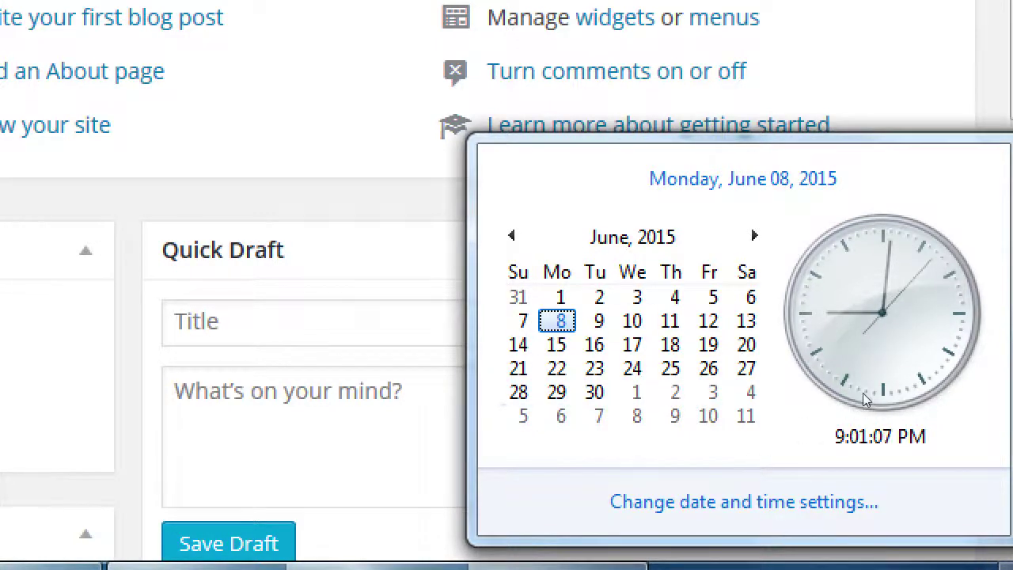
# Flip the calendar between August and September 2015, then close the calendar flyout
pyautogui.scroll(-1, 874, 384)
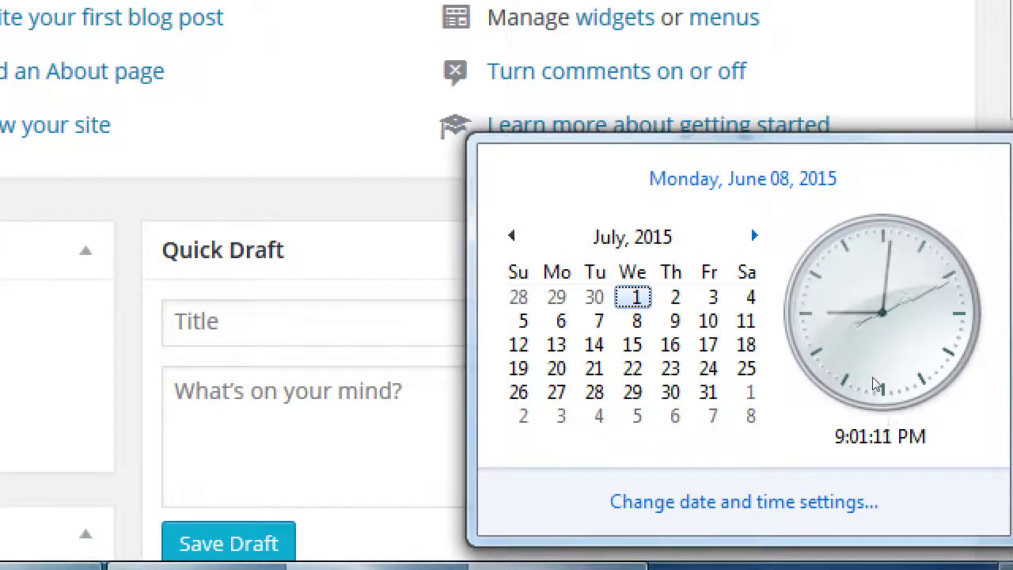
pyautogui.press('pagedown')
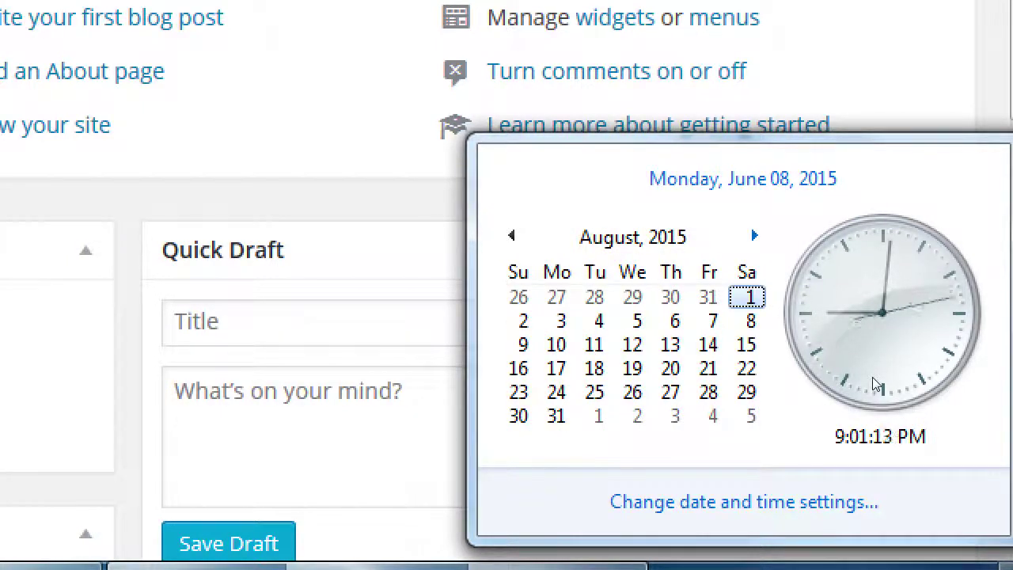
pyautogui.press('pagedown')
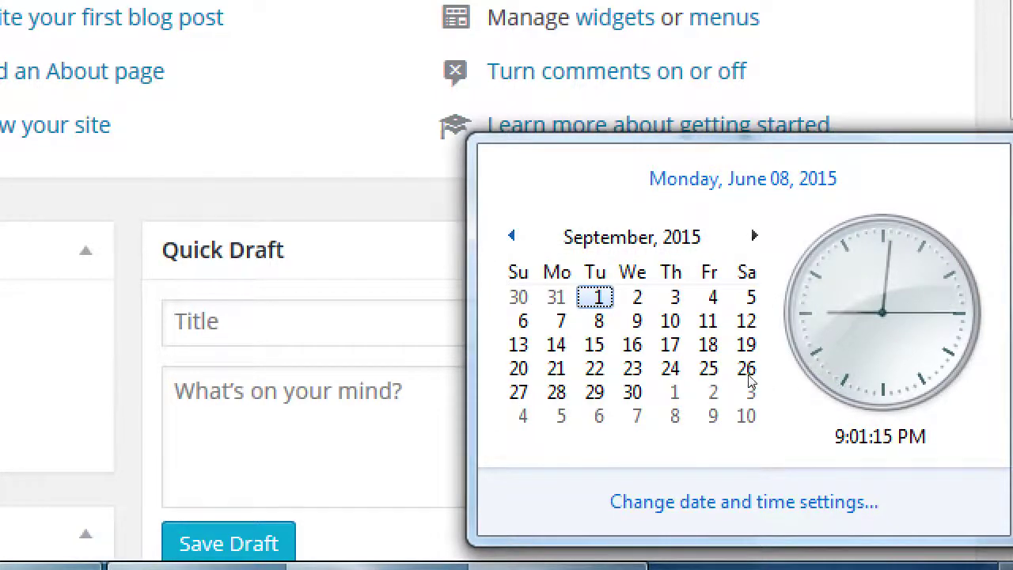
pyautogui.press('pageup')
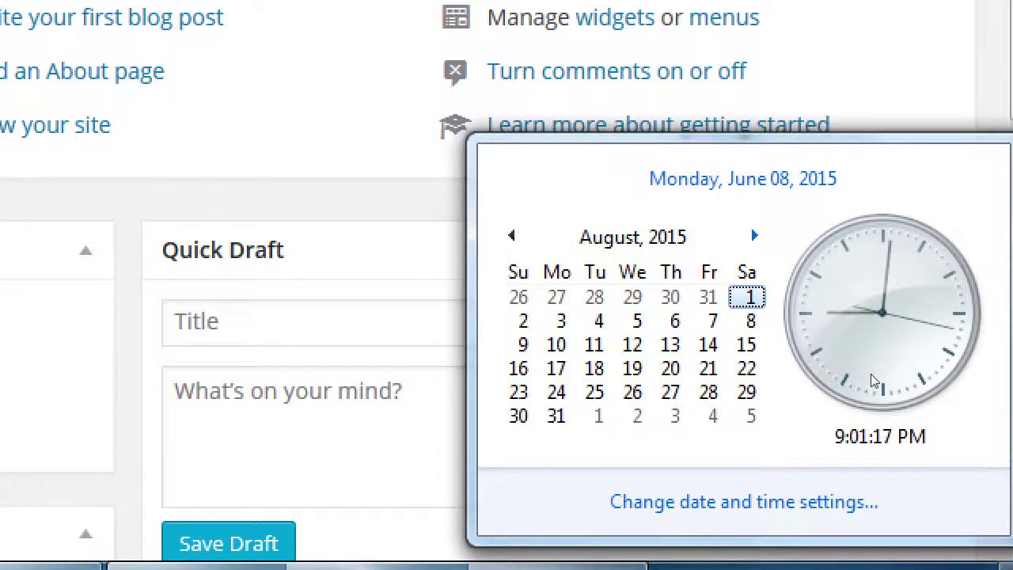
pyautogui.press('pagedown')
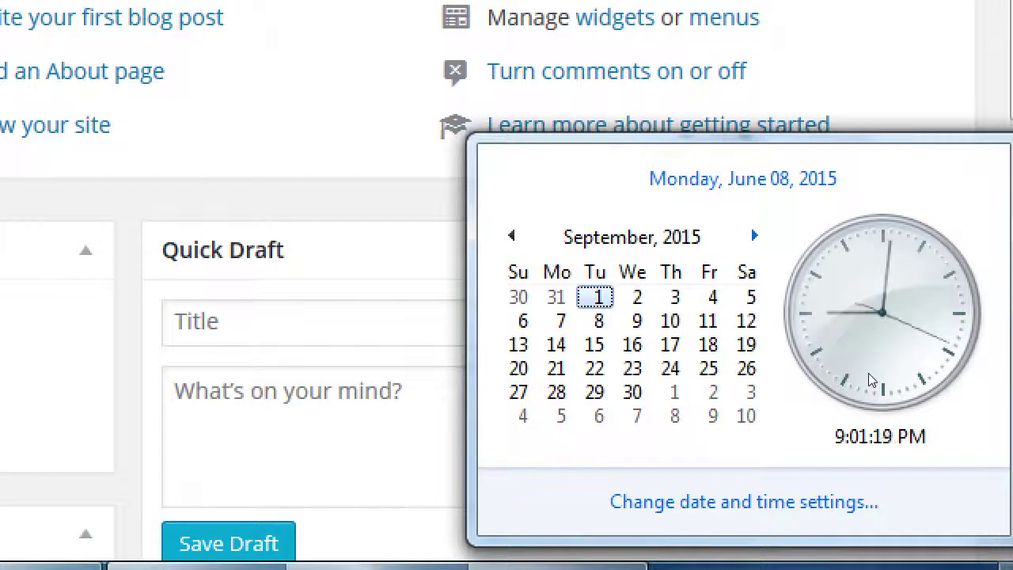
pyautogui.press('pageup')
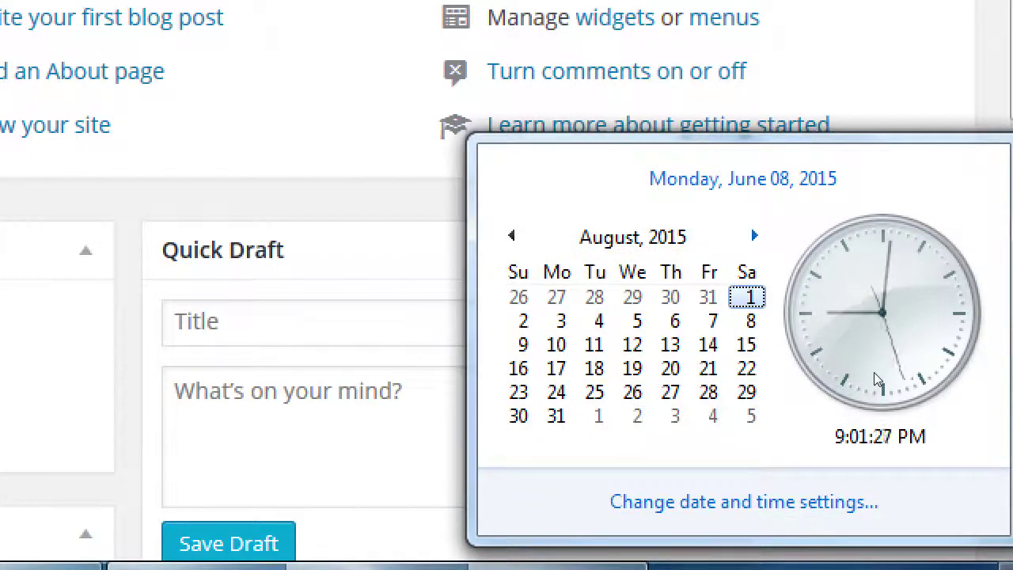
pyautogui.click(670, 372)
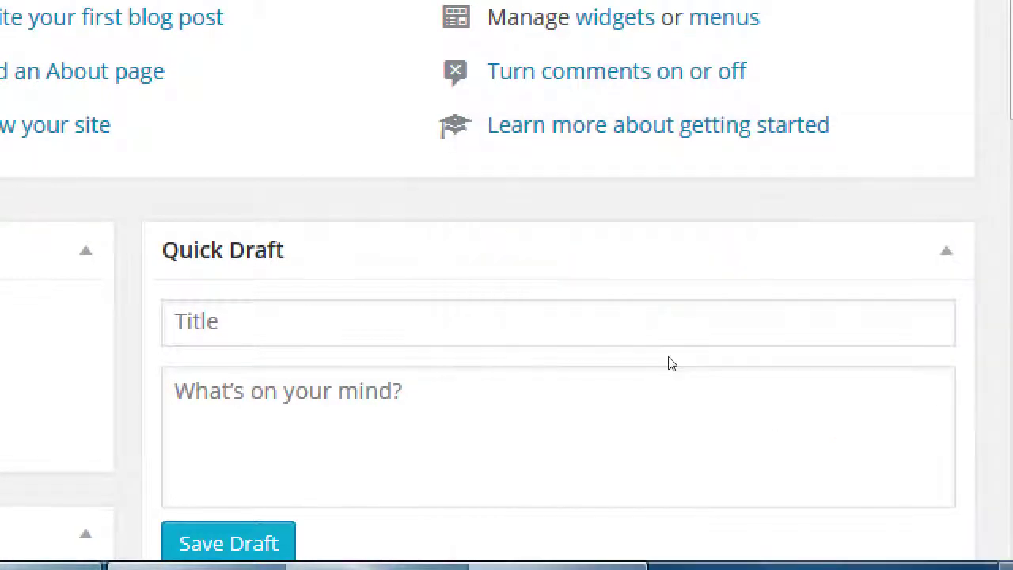
pyautogui.press('super+minus')
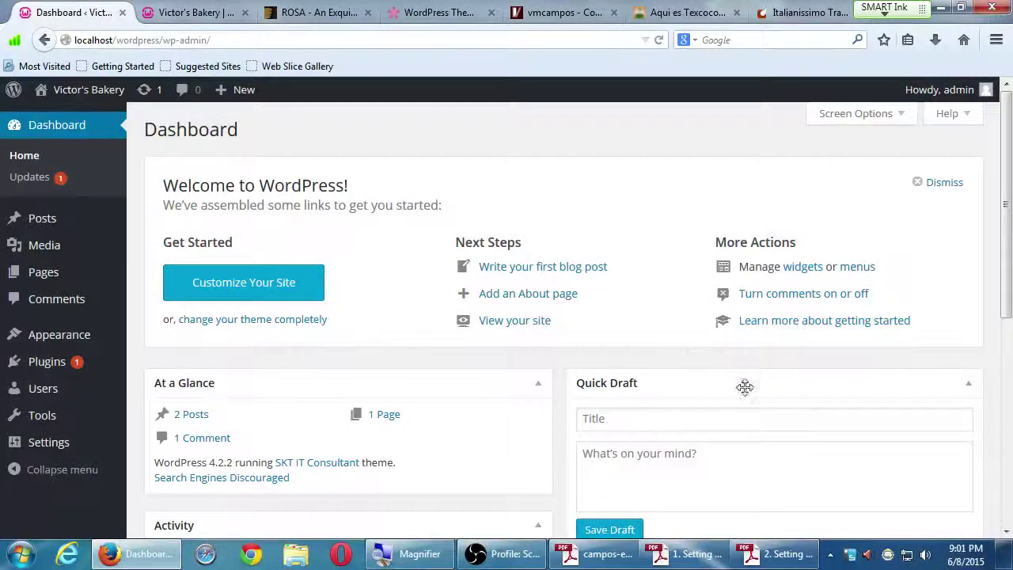
pyautogui.moveTo(1005, 168); pyautogui.dragTo(981, 131)
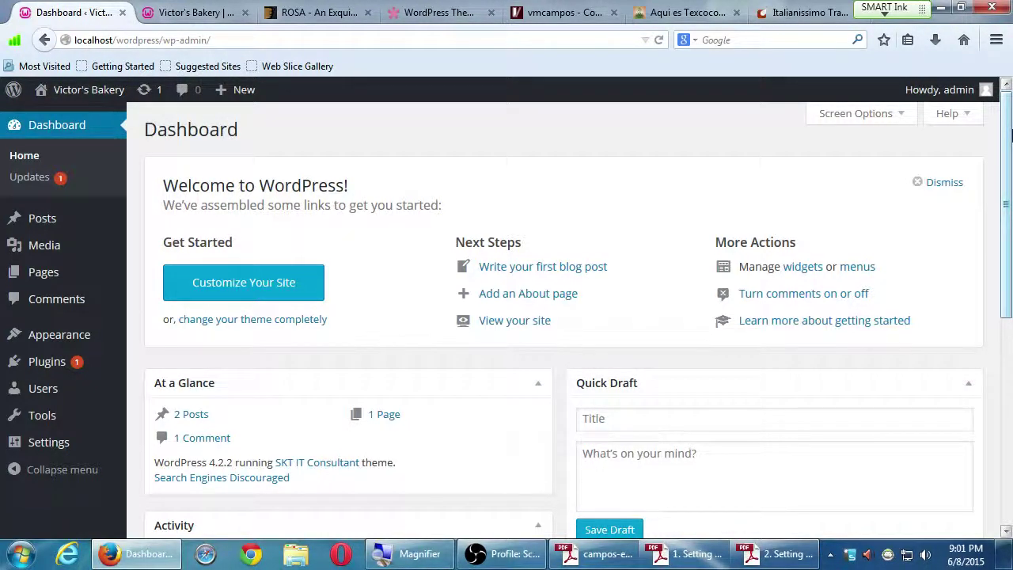
pyautogui.moveTo(1008, 176); pyautogui.dragTo(977, 140)
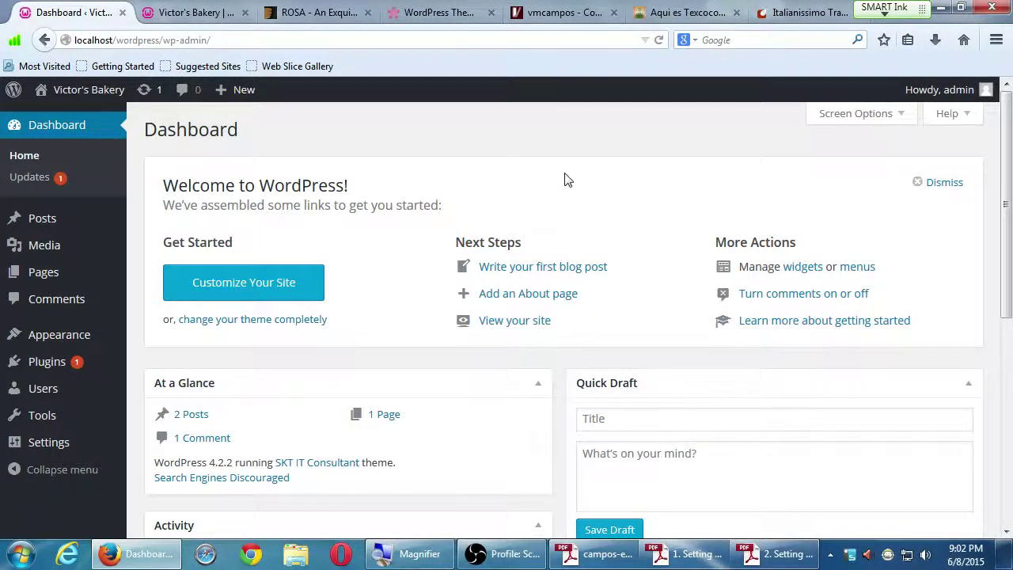
pyautogui.press('super+d')
# Browse Computer to Local Disk (C:) and peek into the wordpress folder, then go back
pyautogui.doubleClick(11, 35)
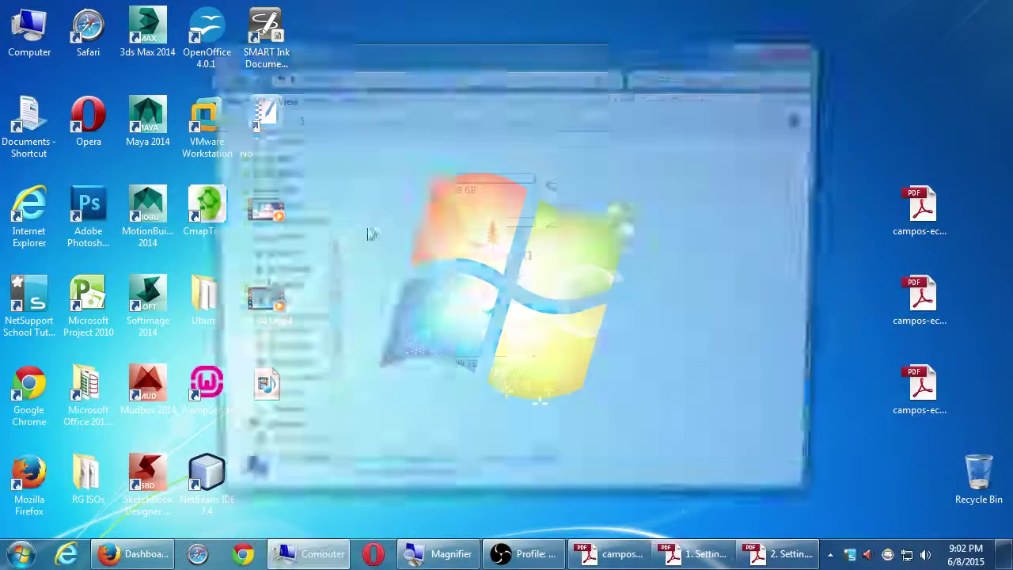
pyautogui.doubleClick(430, 182)
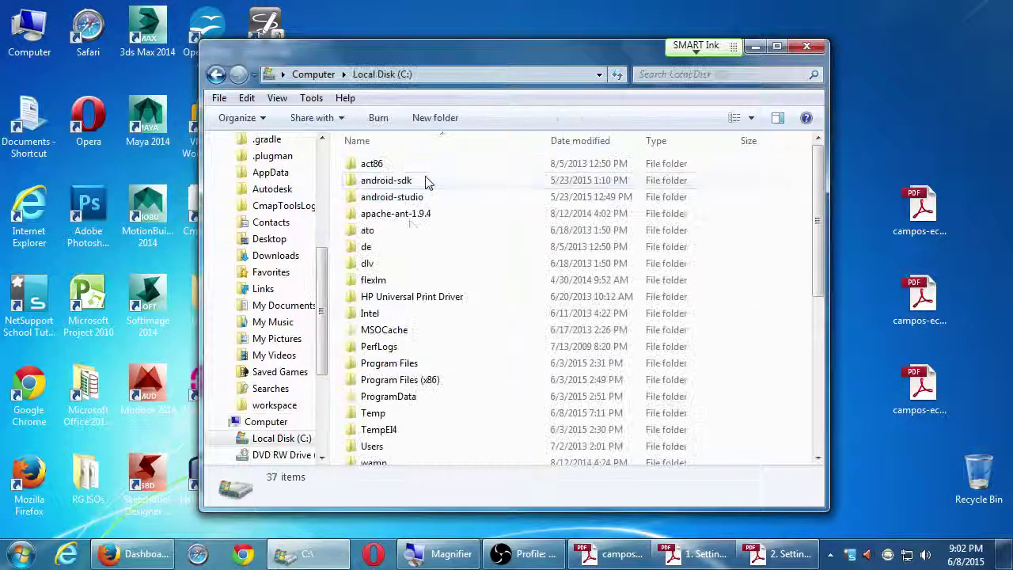
pyautogui.click(379, 426)
pyautogui.scroll(-1, 366, 437)
pyautogui.scroll(-3, 366, 437)
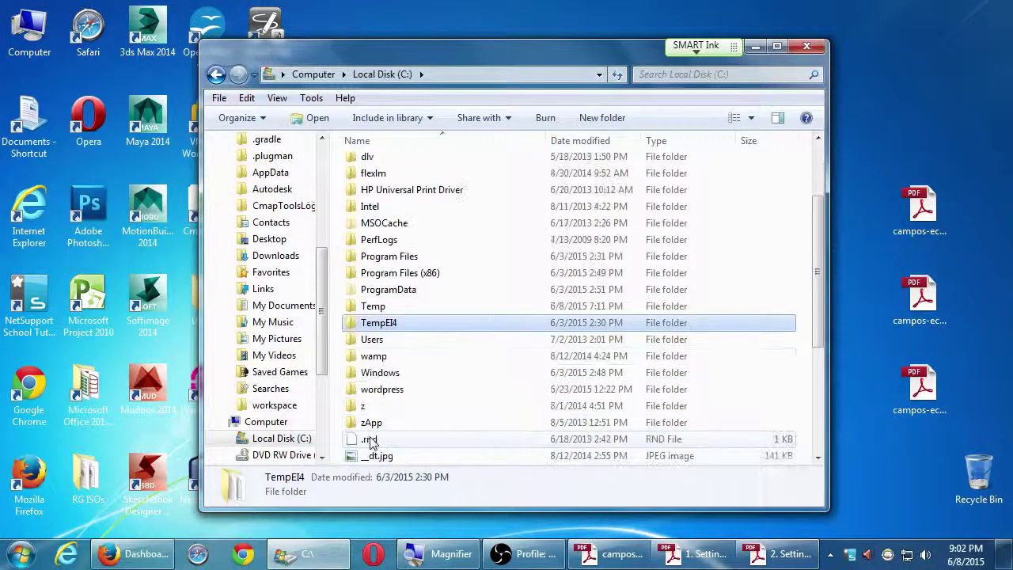
pyautogui.click(366, 345)
pyautogui.doubleClick(367, 345)
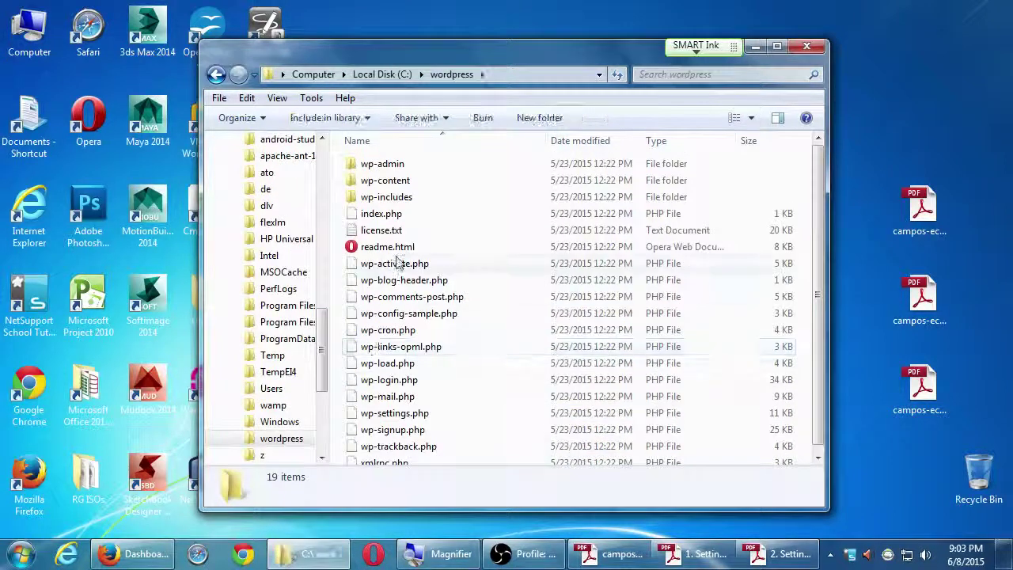
pyautogui.press('BackSpace')
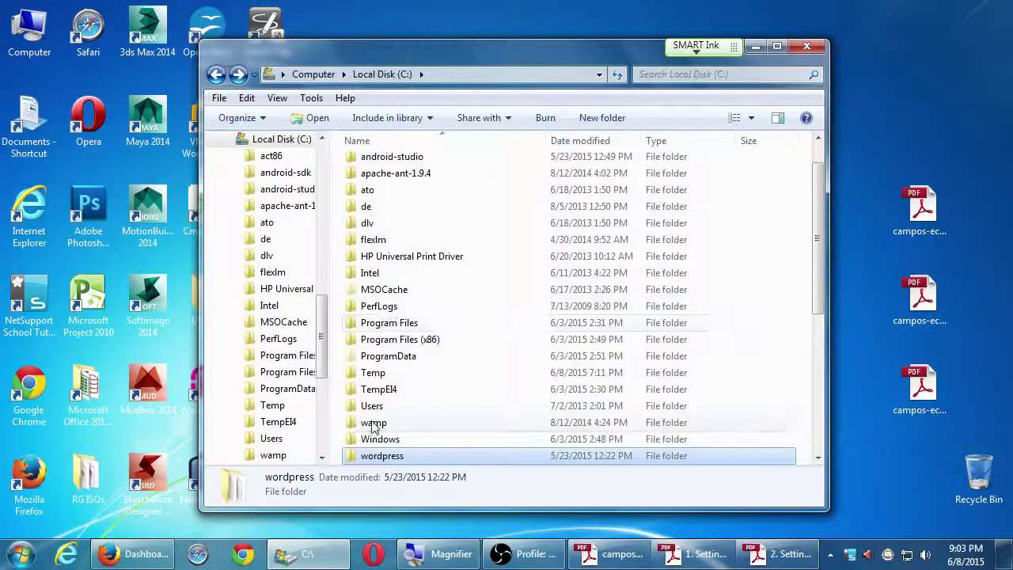
# Open C:\wamp\www and select its wordpress folder
pyautogui.doubleClick(372, 422)
pyautogui.click(361, 313)
pyautogui.doubleClick(362, 314)
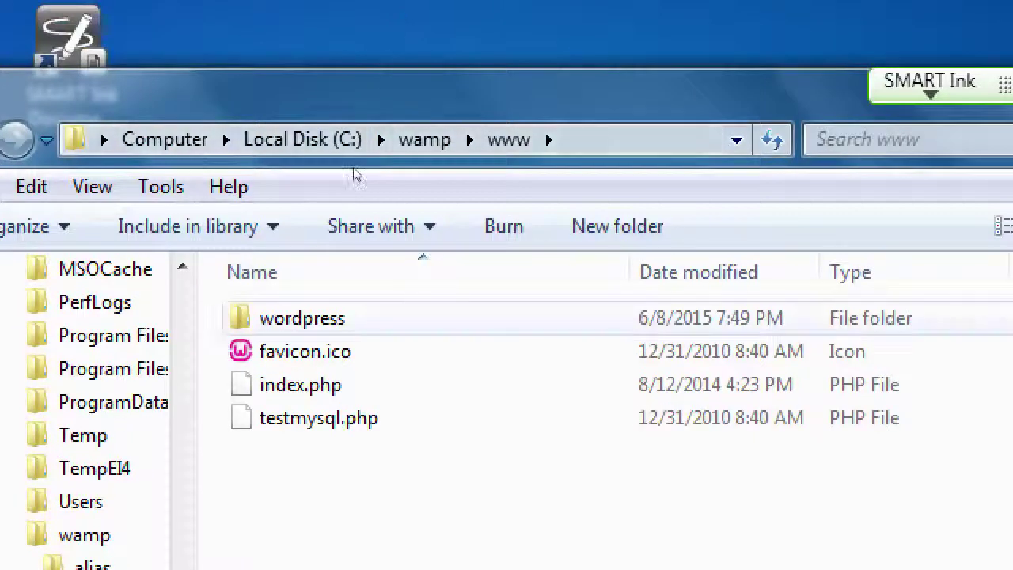
pyautogui.press('Down')
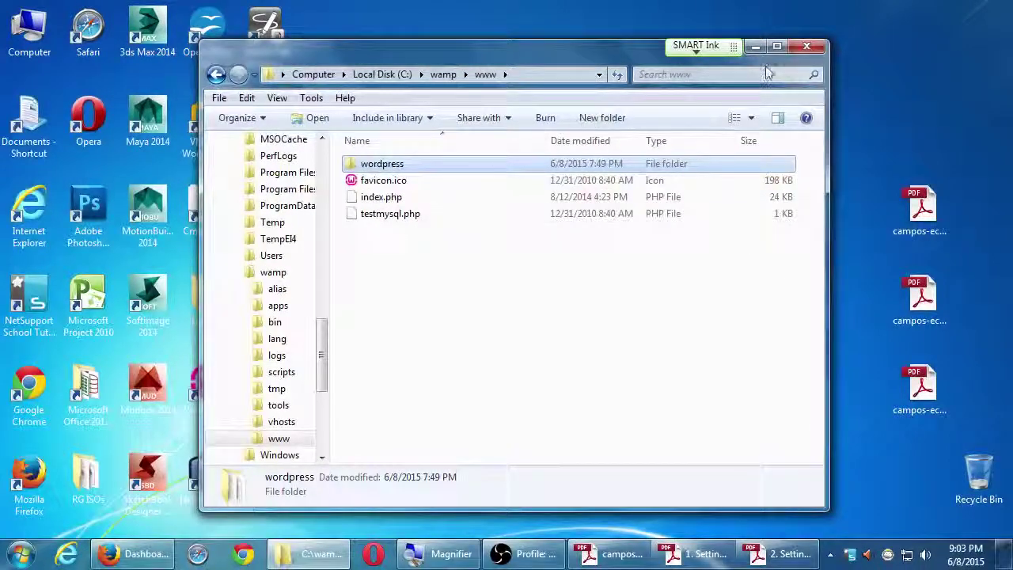
# Close the www folder window
pyautogui.click(806, 45)
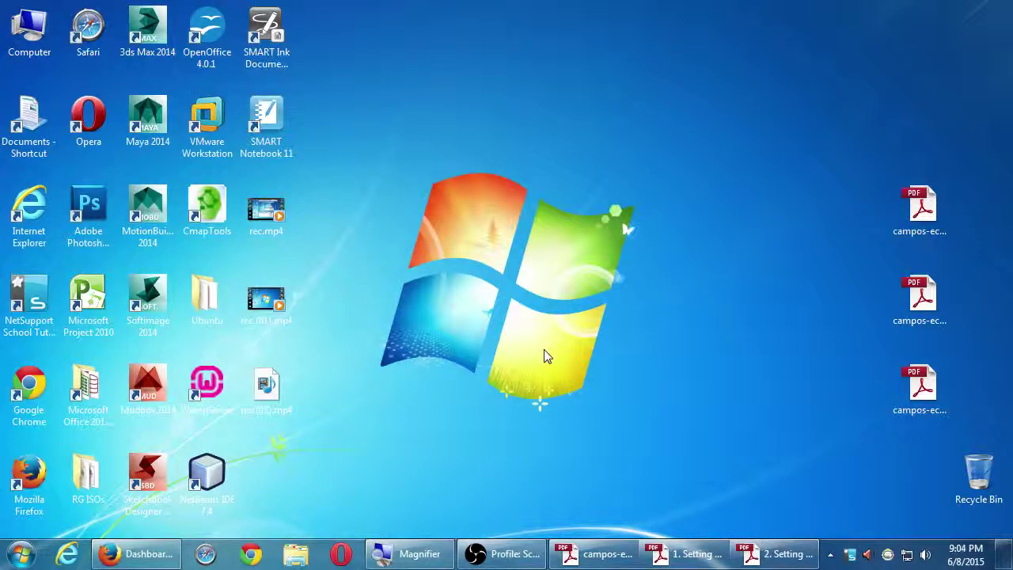
# Bring Firefox with the WordPress Dashboard back up from the taskbar
pyautogui.click(149, 556)
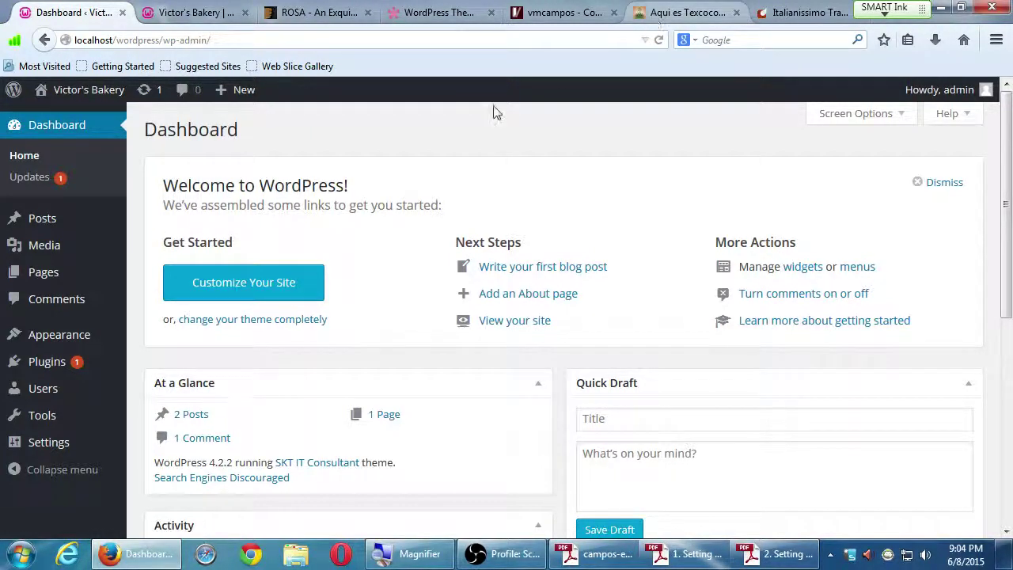
# Switch to the Aqui es Texcoco tab, scroll to its top, and bring up OBS
pyautogui.moveTo(46, 225)
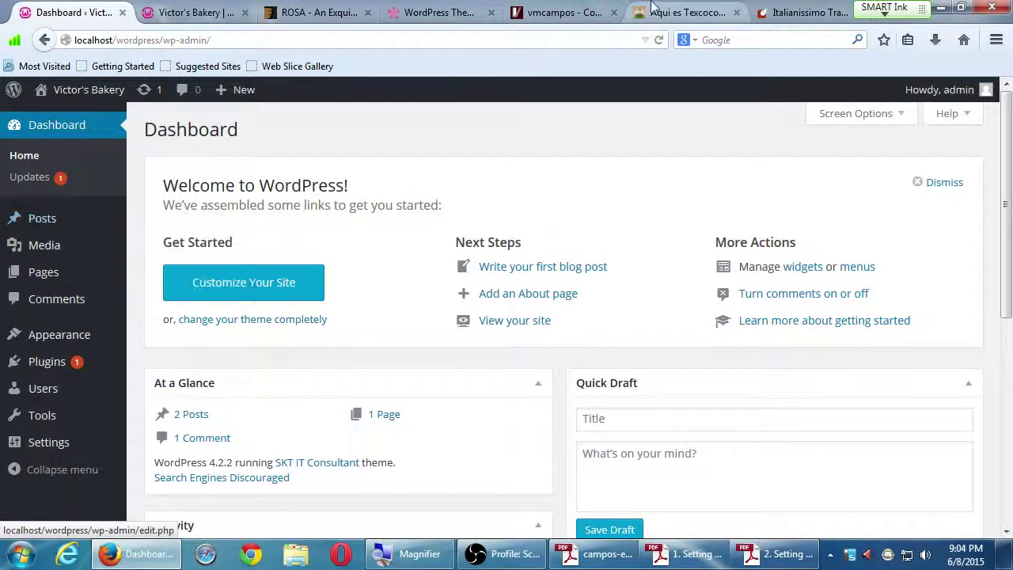
pyautogui.click(693, 12)
pyautogui.scroll(10, 656, 457)
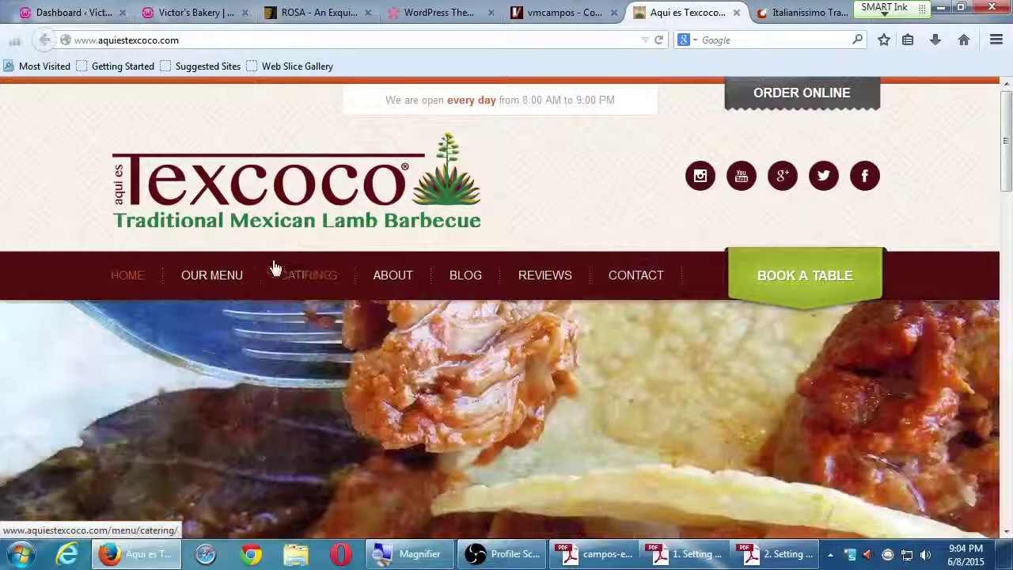
pyautogui.moveTo(210, 270)
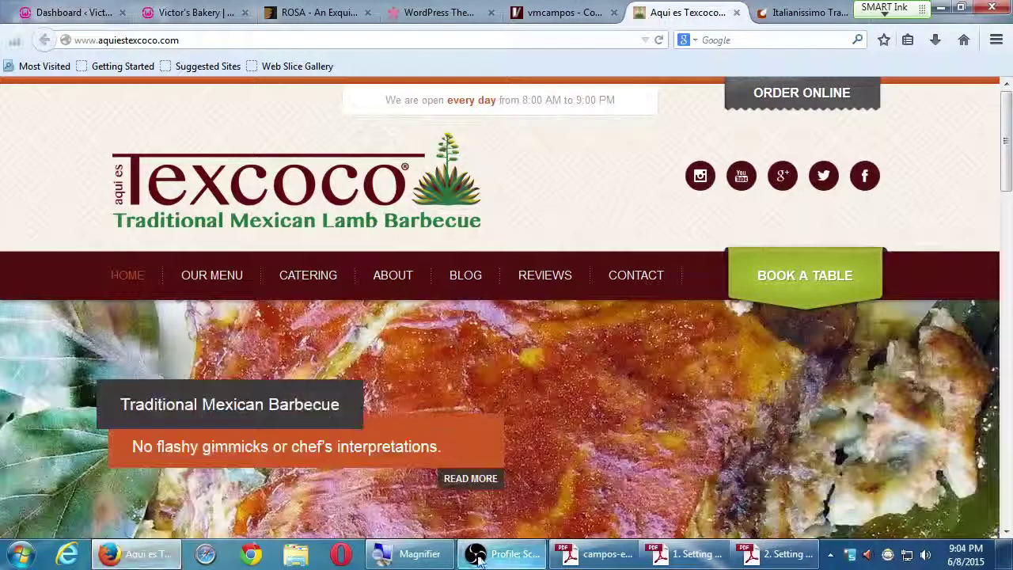
pyautogui.click(495, 553)
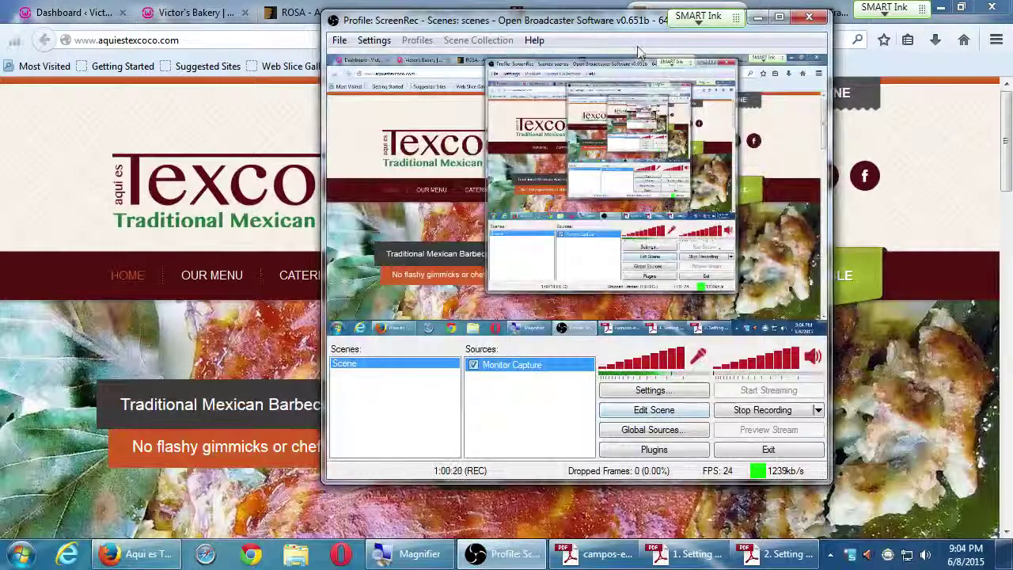